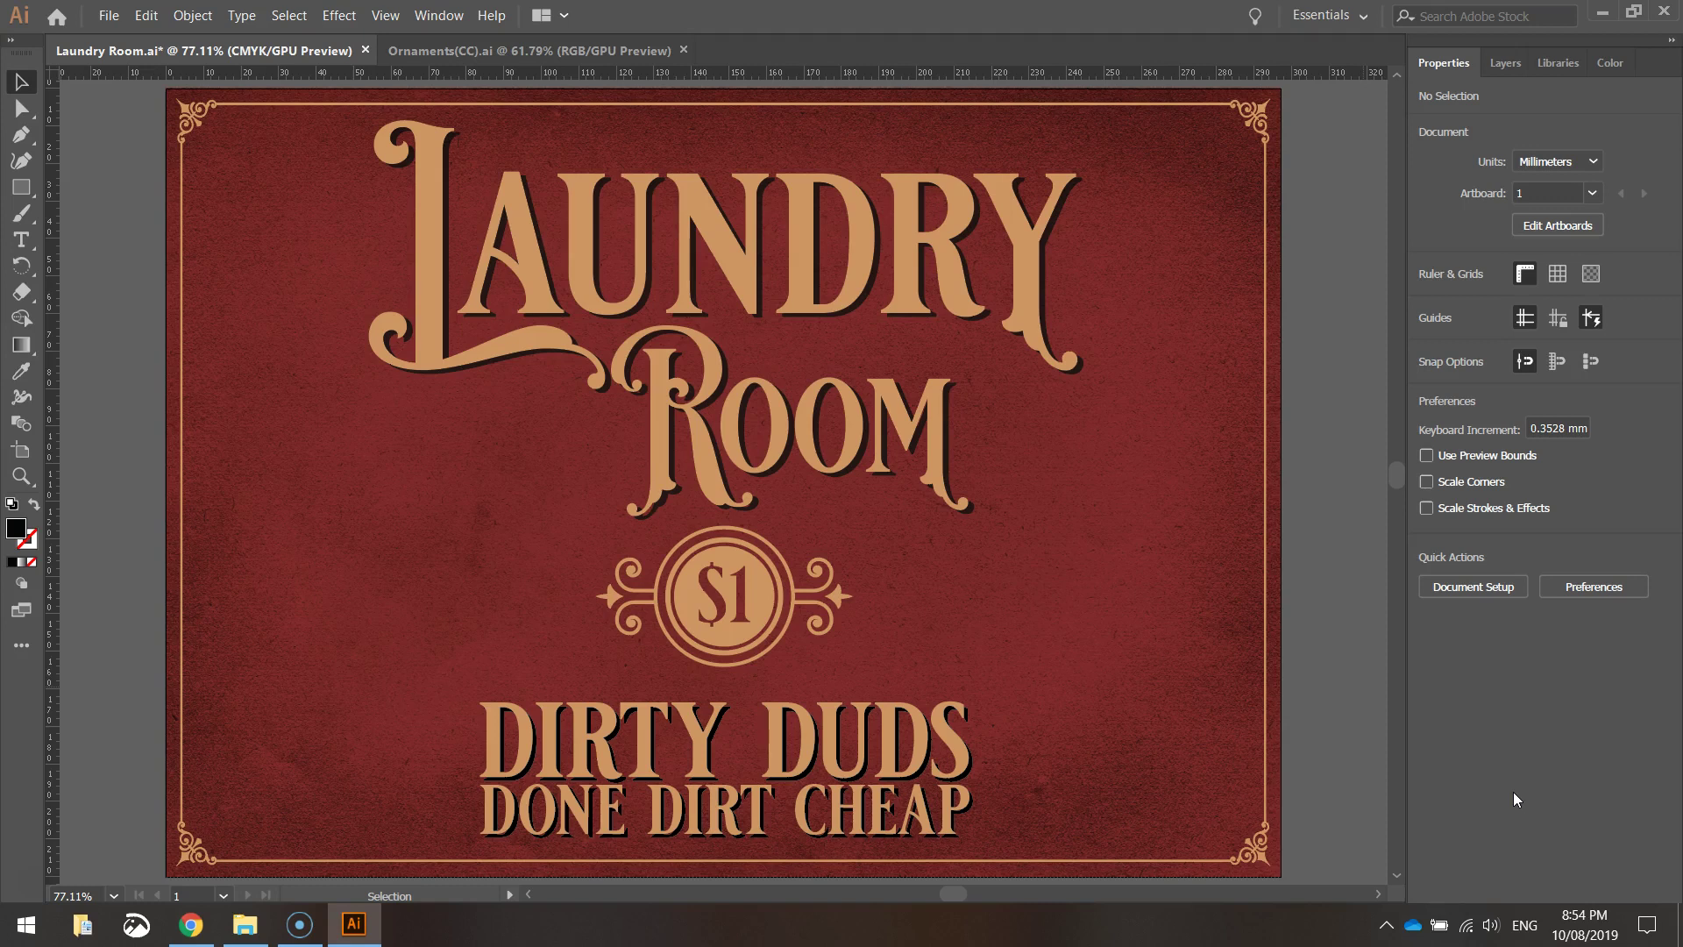
Open the Vintage Font Bundle product page in Chrome and view its enlarged product image.
click(191, 925)
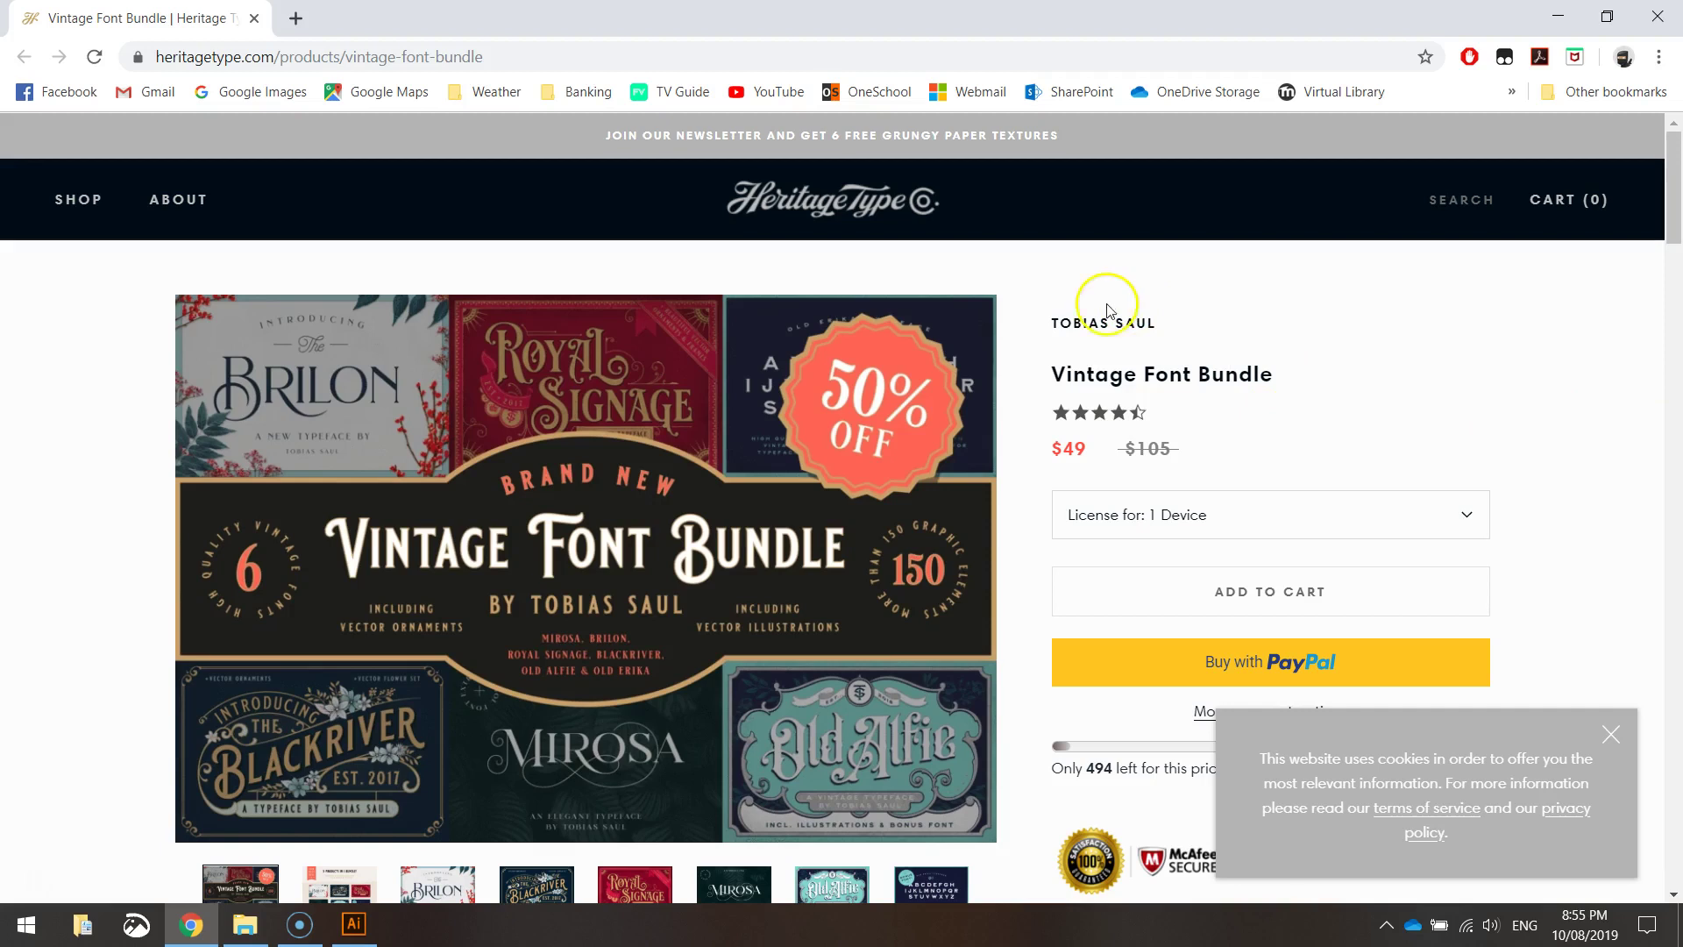
click(546, 506)
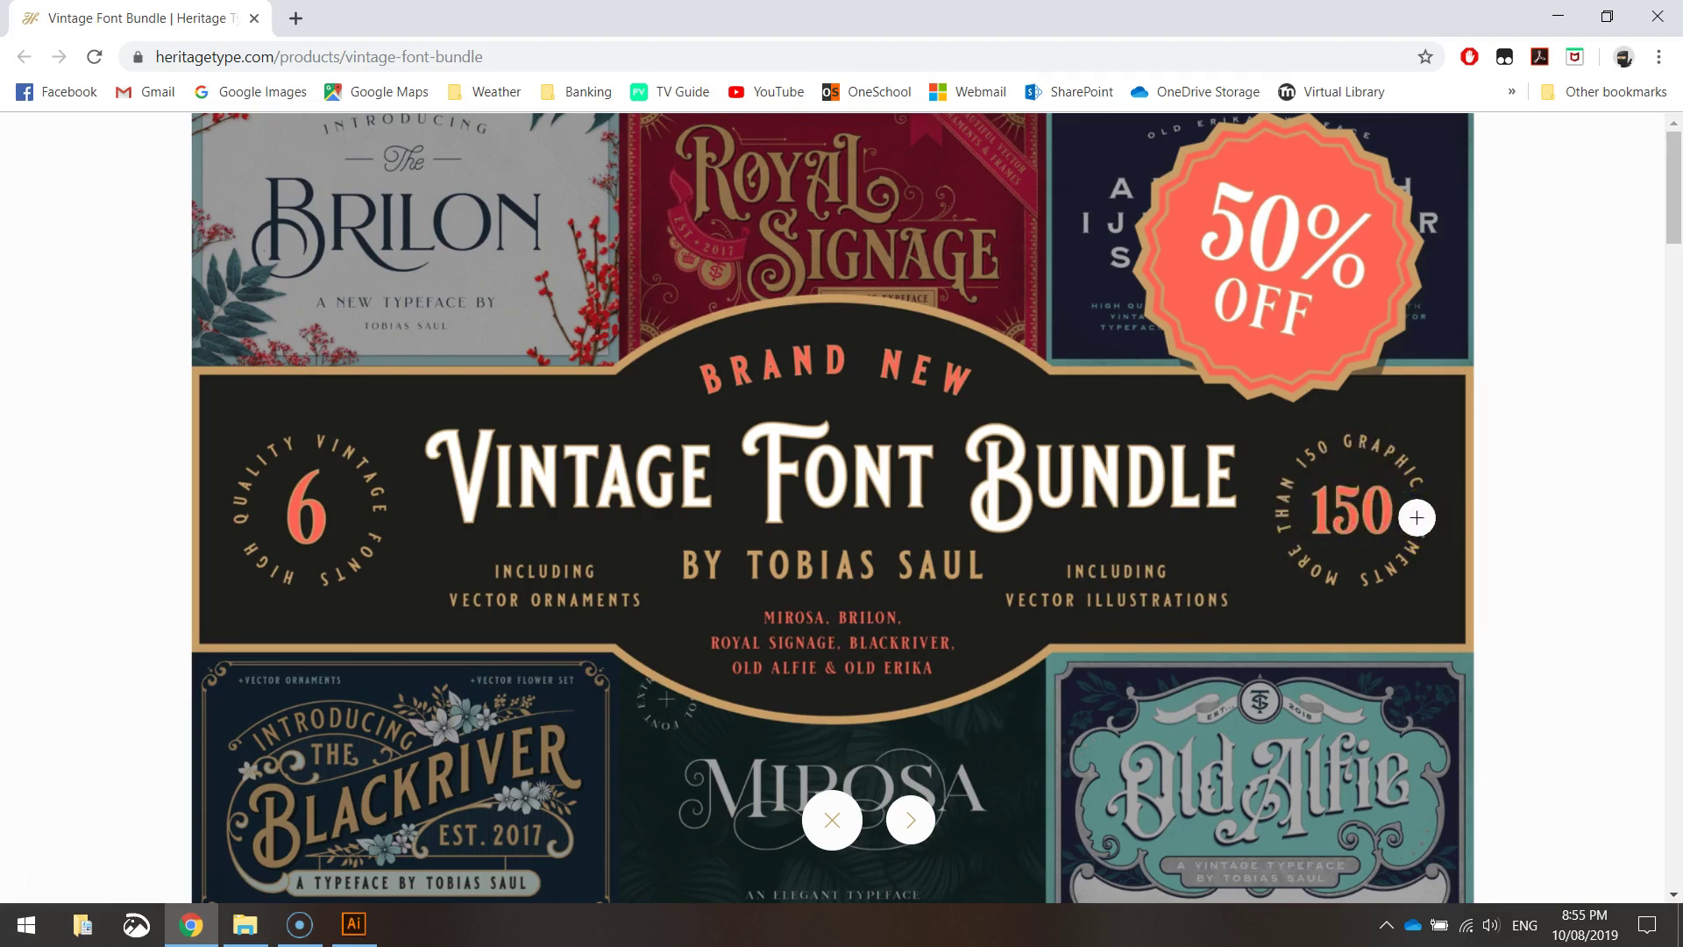
click(1418, 517)
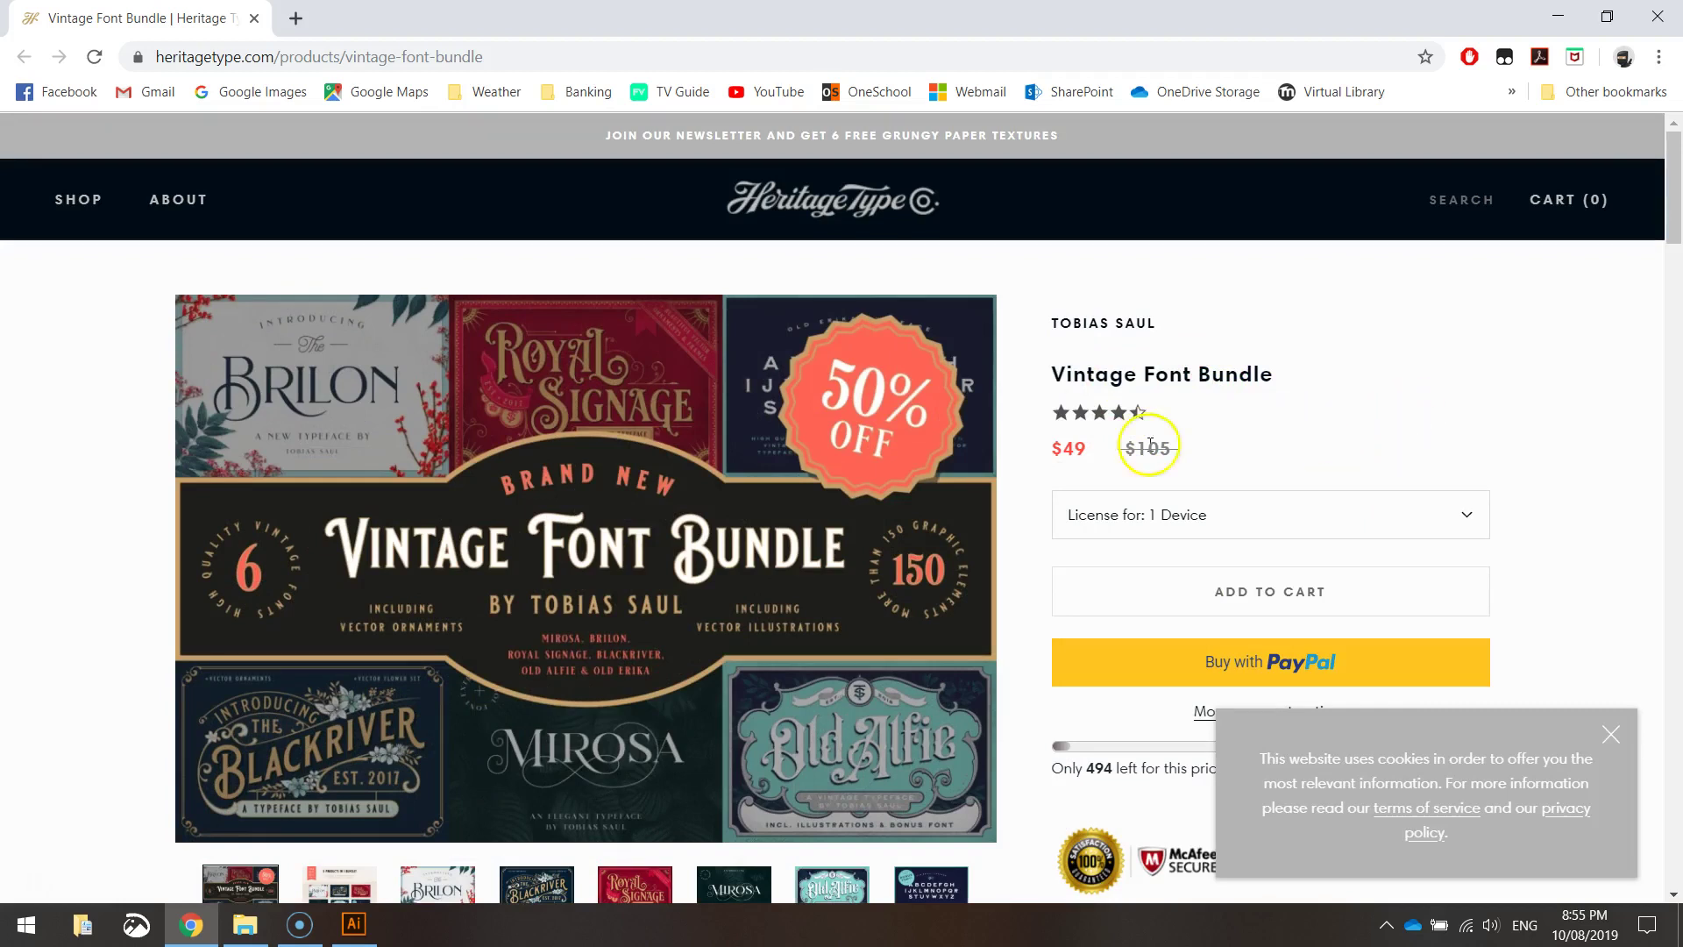
Go from the bundle's Items folder into RoyalSignage+Extras, then its Fonts folder.
click(244, 924)
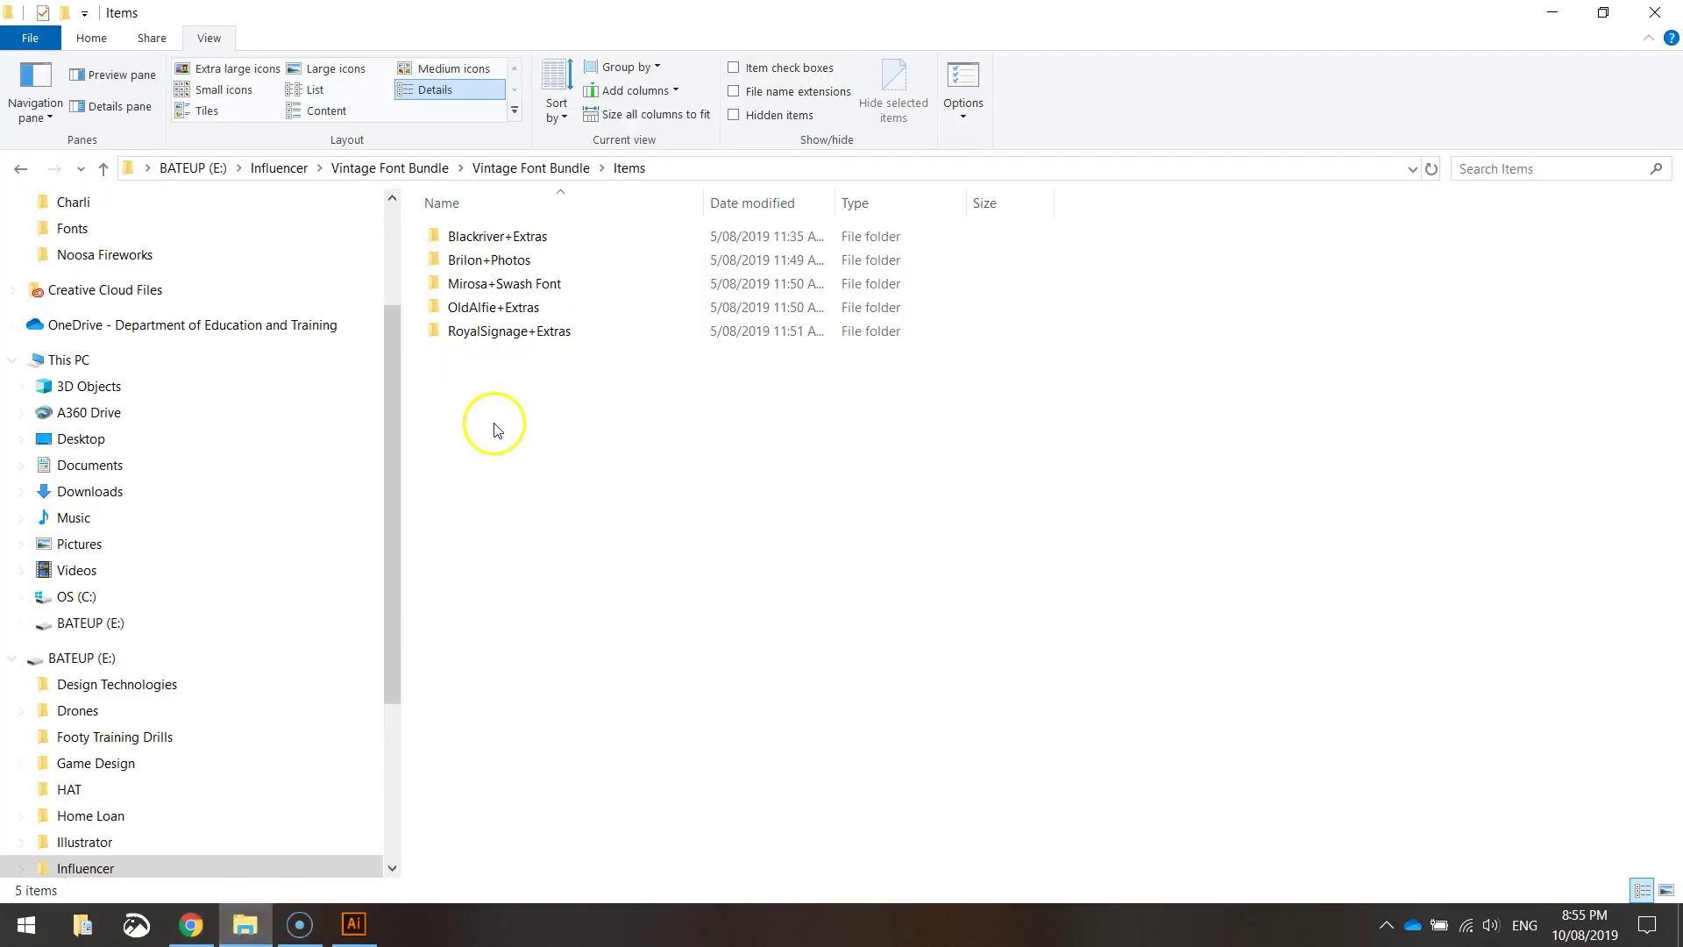
mouse_move(502, 427)
mouse_down()
mouse_move(499, 204)
mouse_move(515, 404)
mouse_up()
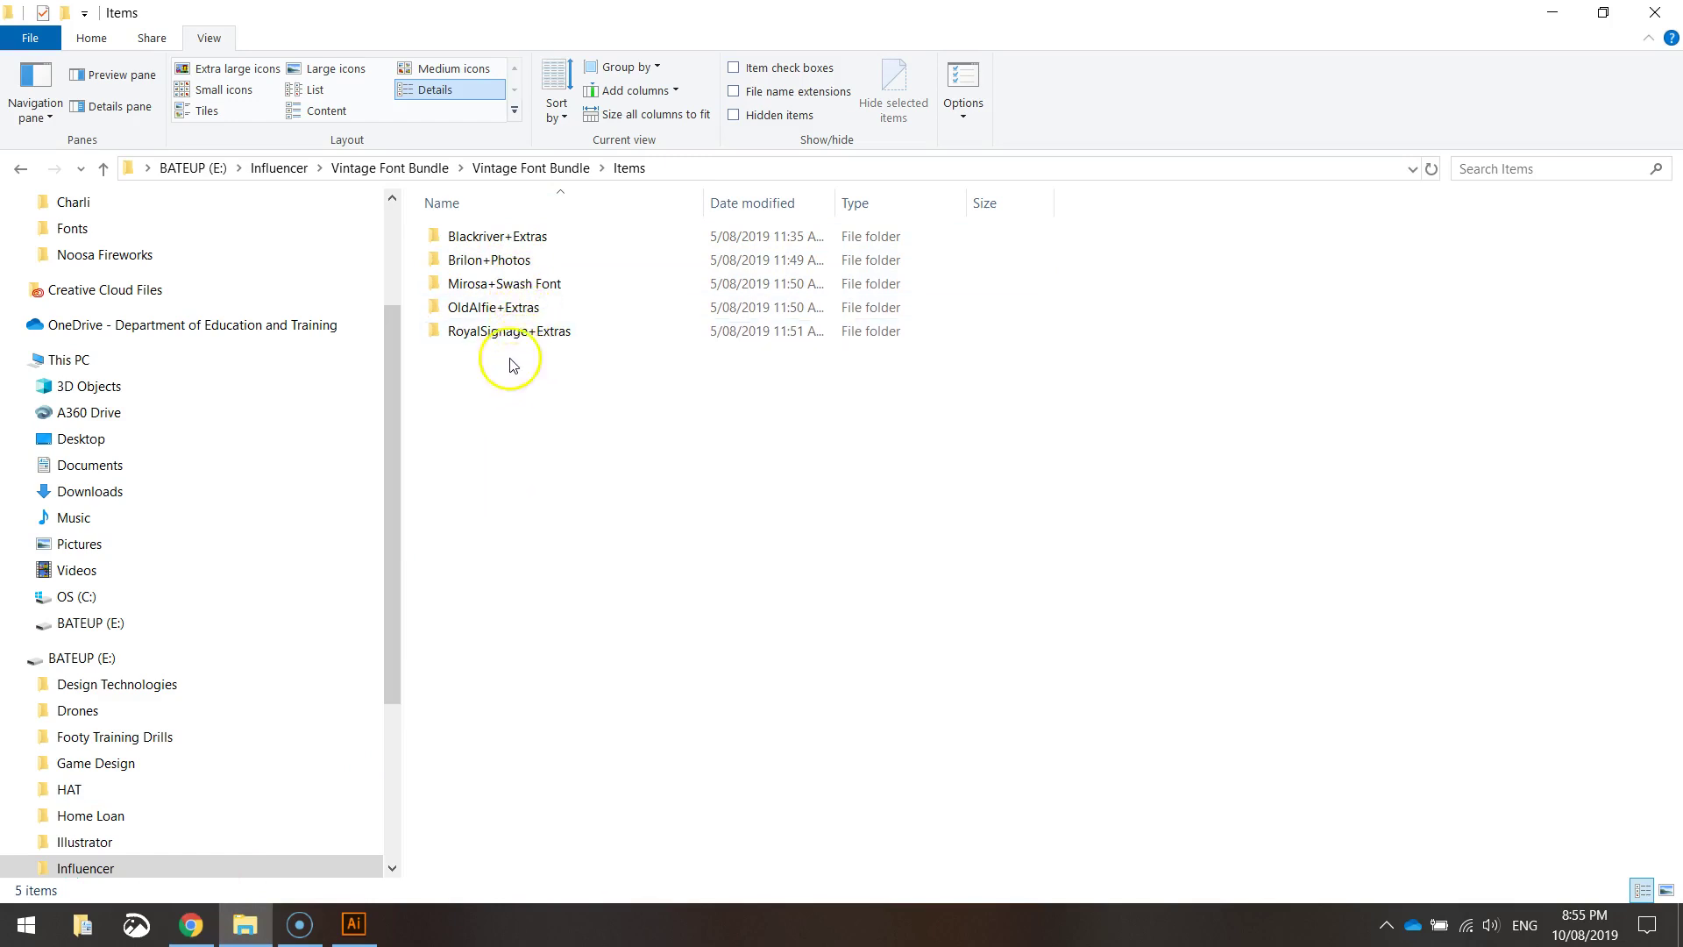
mouse_move(551, 344)
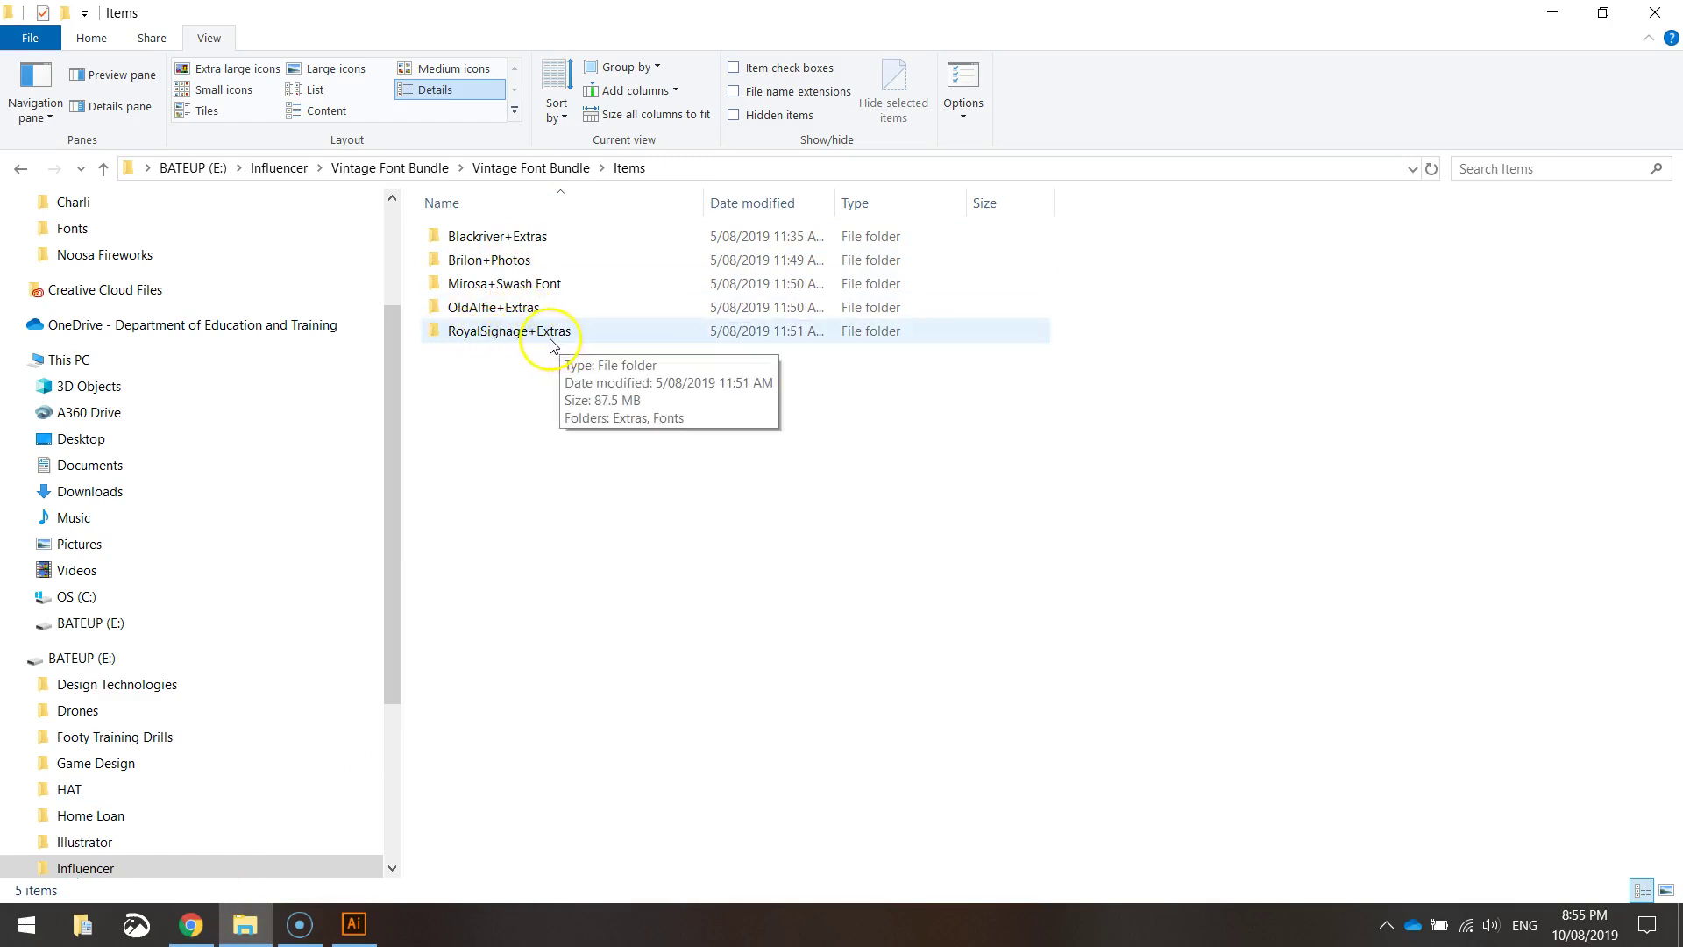
double_click(483, 333)
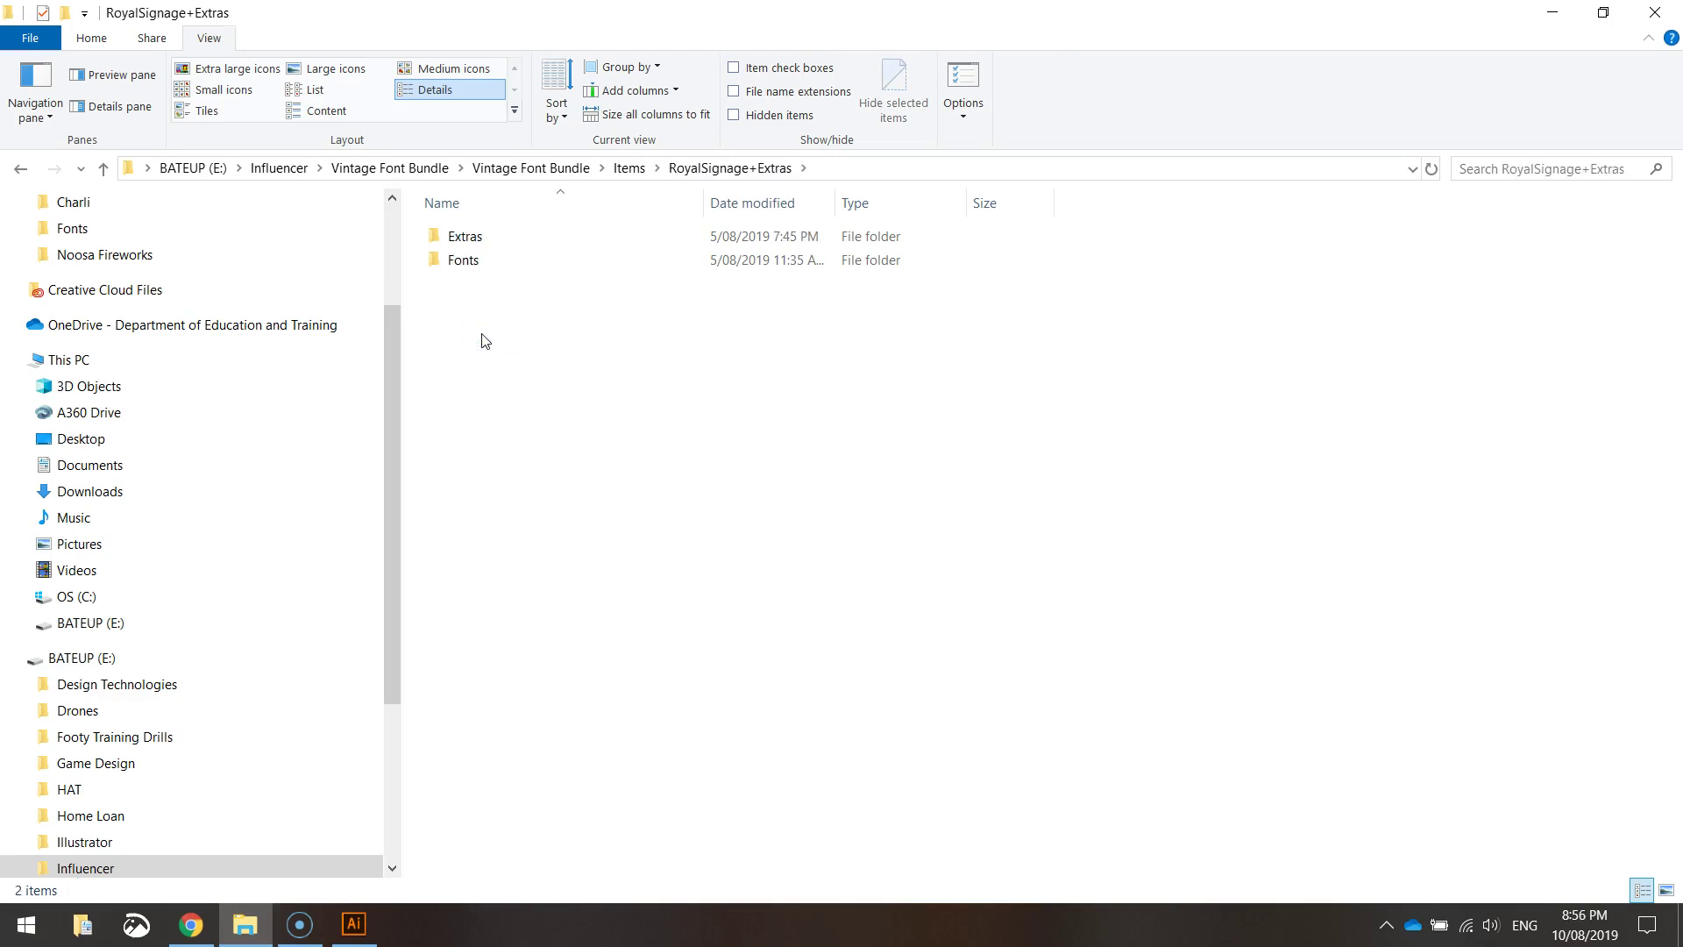
double_click(465, 261)
Preview the RoyalSignage-Rg font in Font Viewer, scroll through its samples, then close it.
double_click(467, 238)
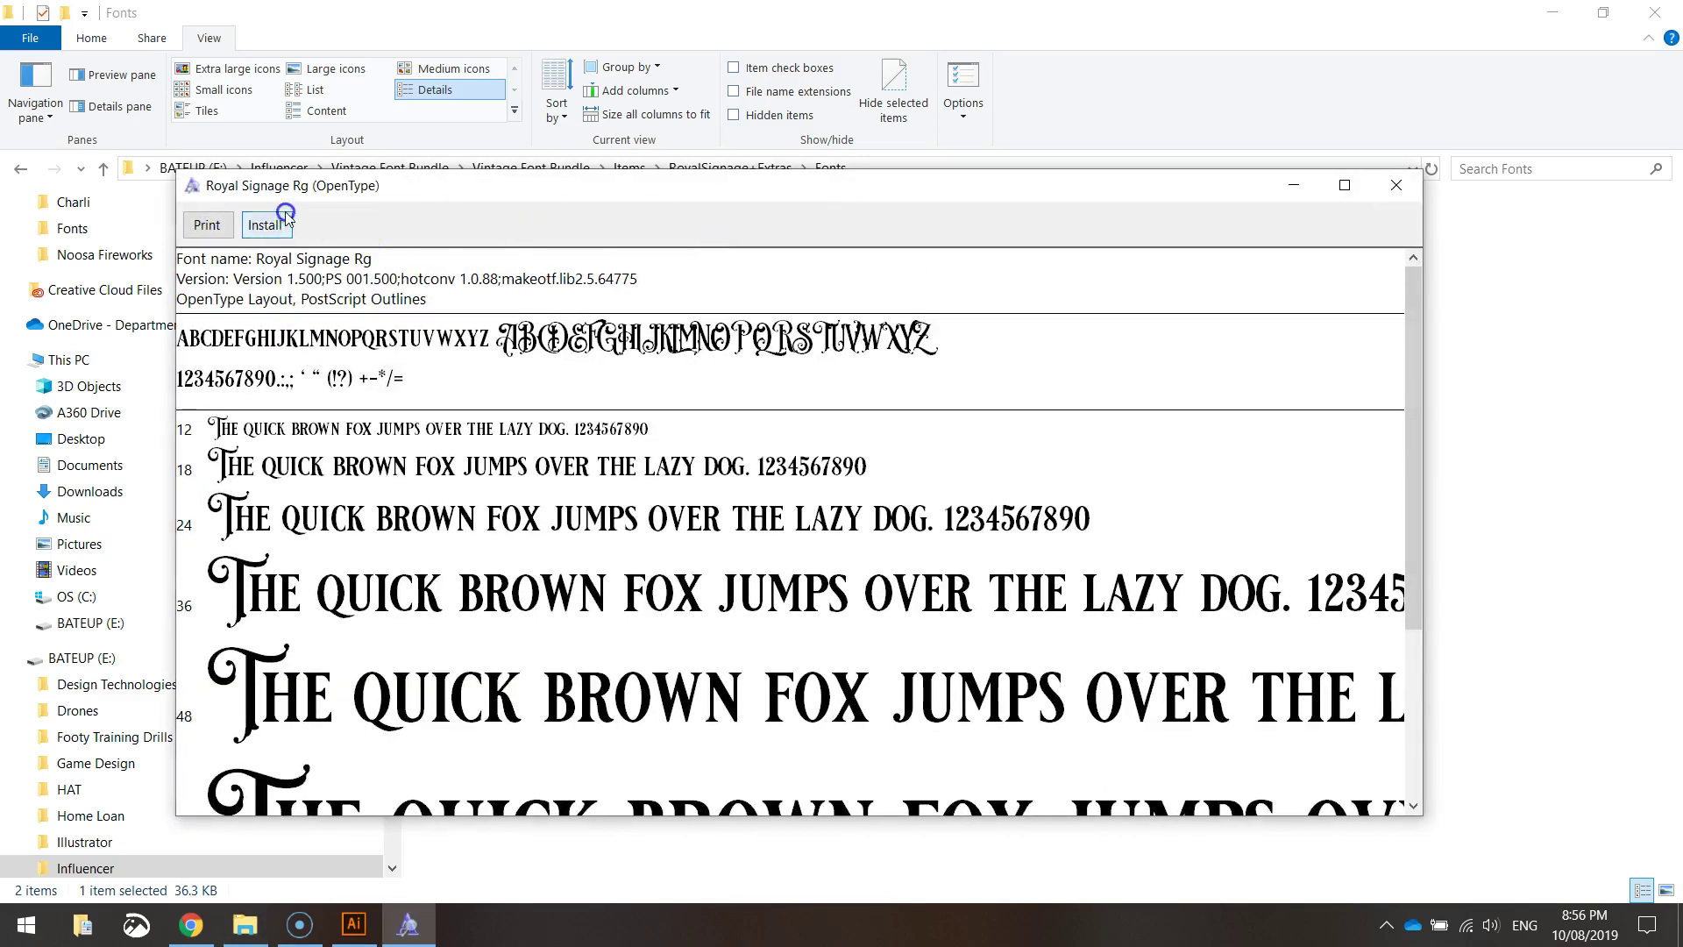
drag(1423, 446, 1440, 376)
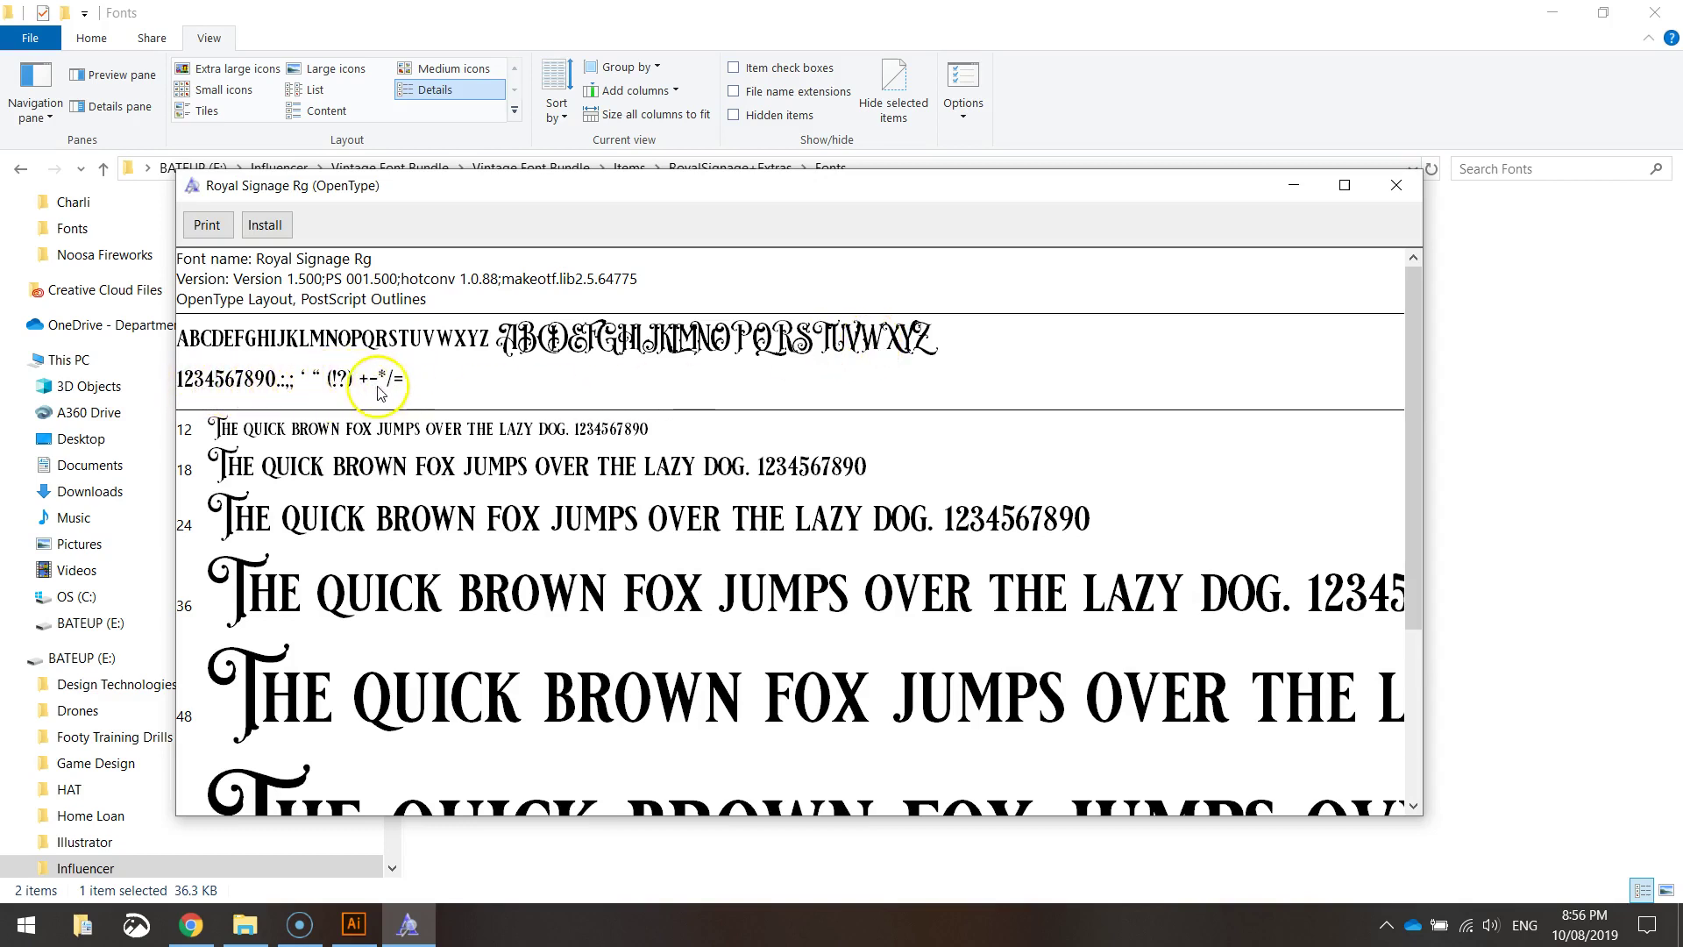
click(1398, 186)
click(1132, 363)
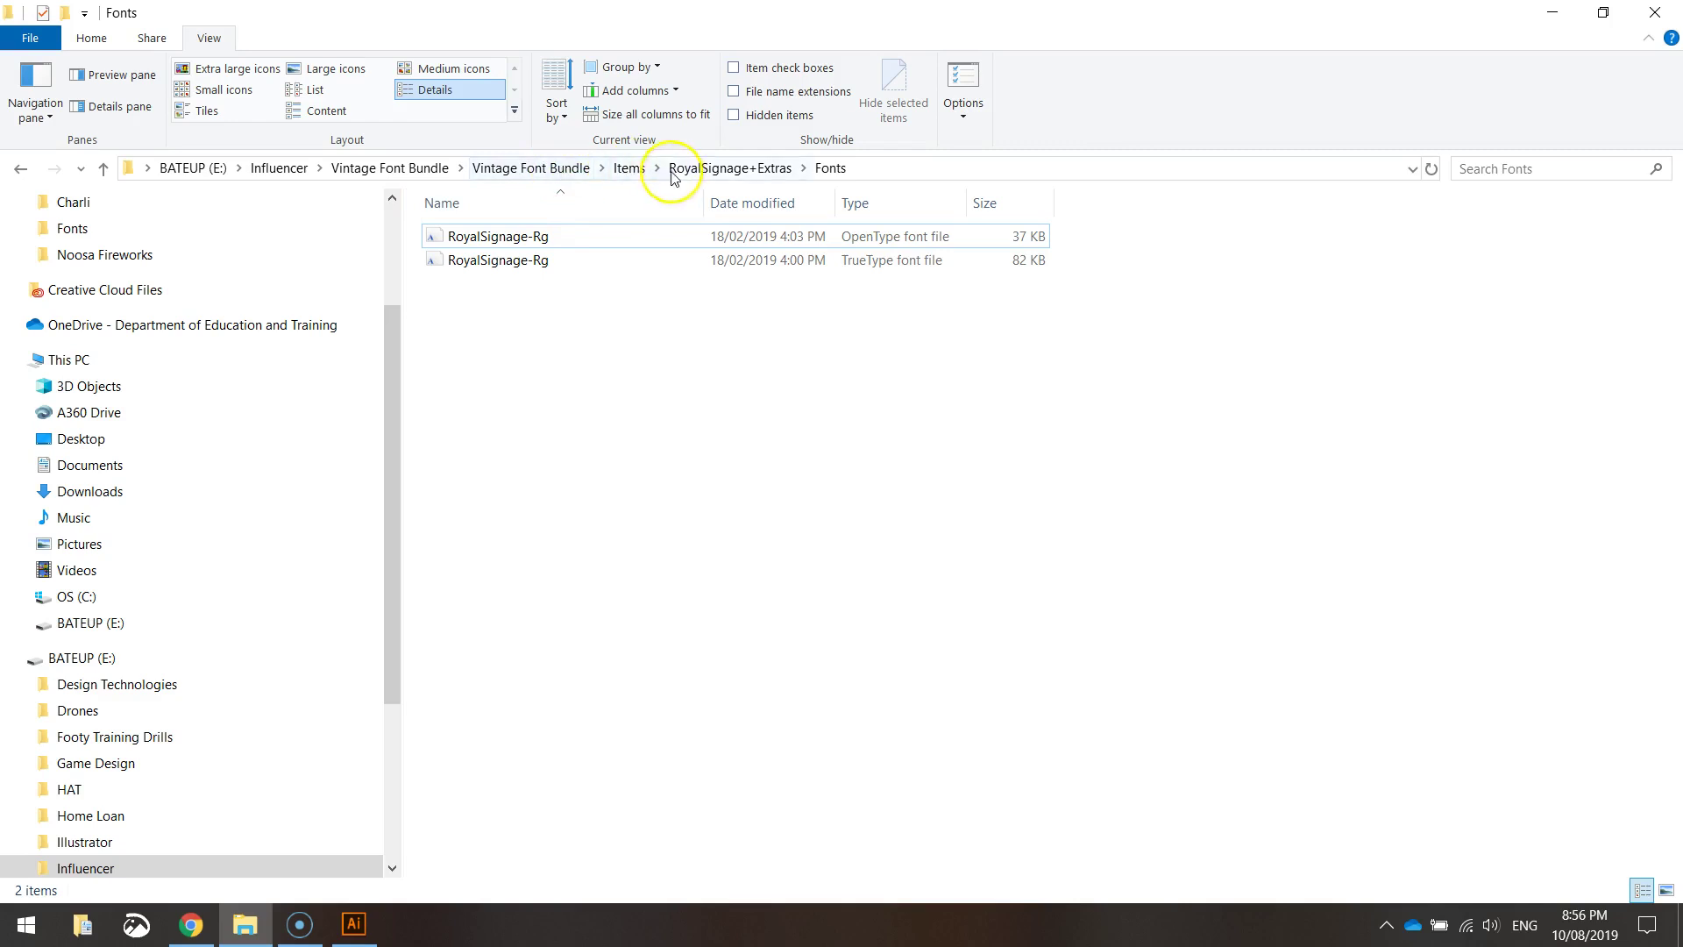
Create a new A4 landscape print document (841.89 × 595.276 pt) in Illustrator.
click(380, 934)
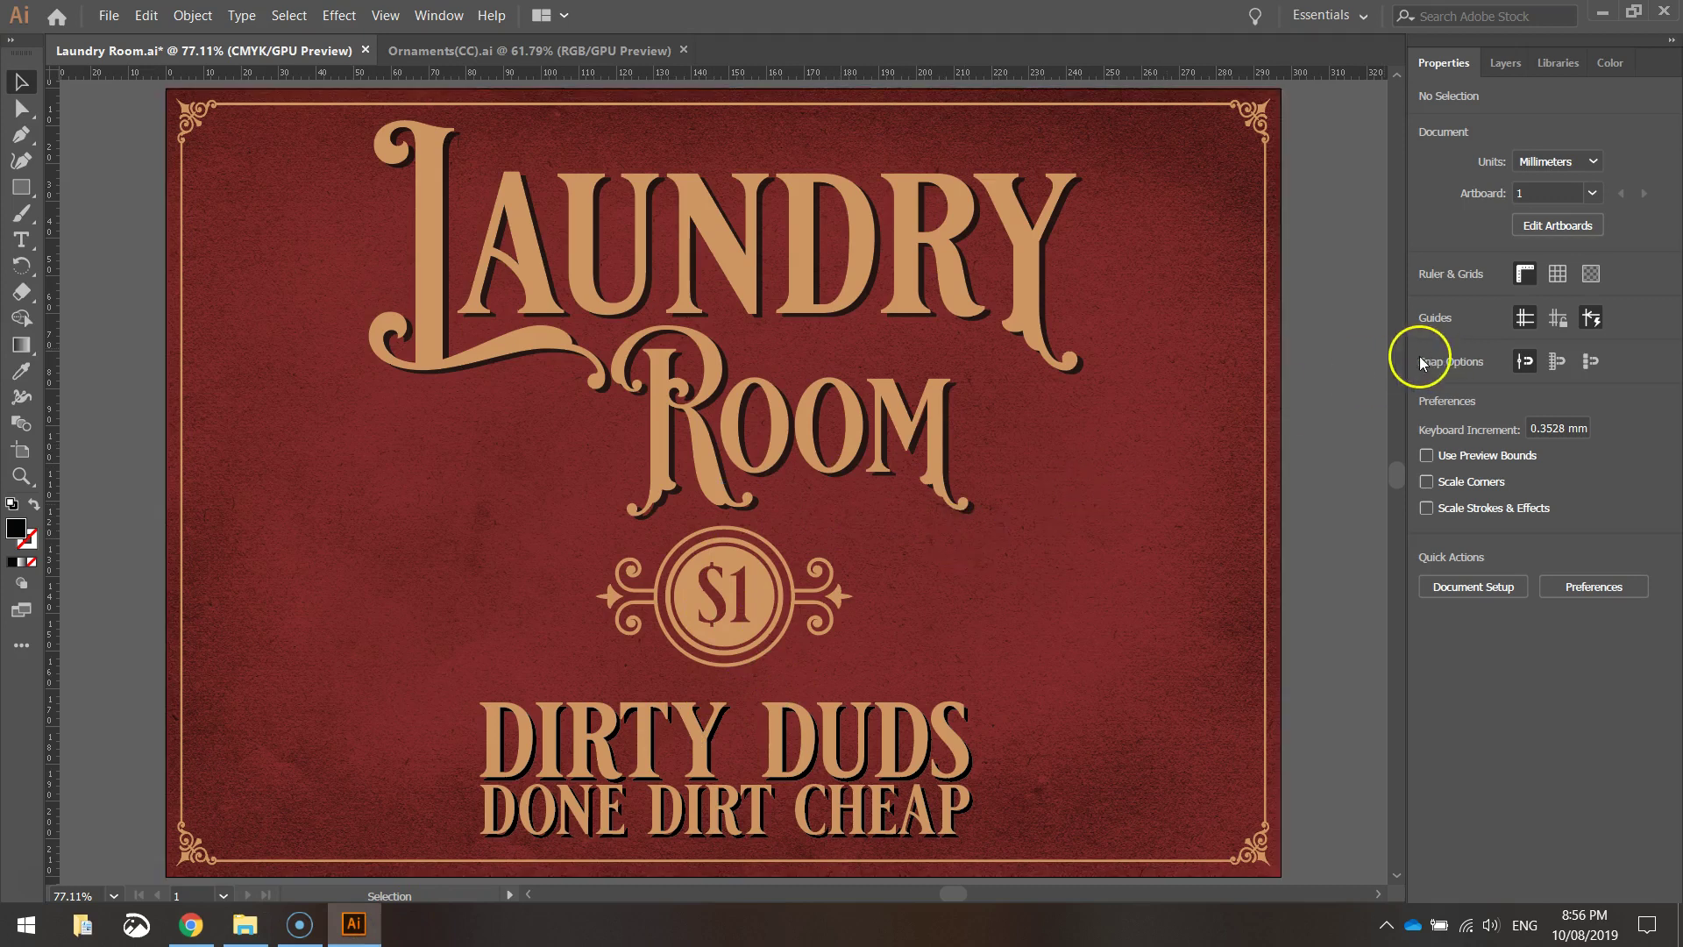
click(121, 18)
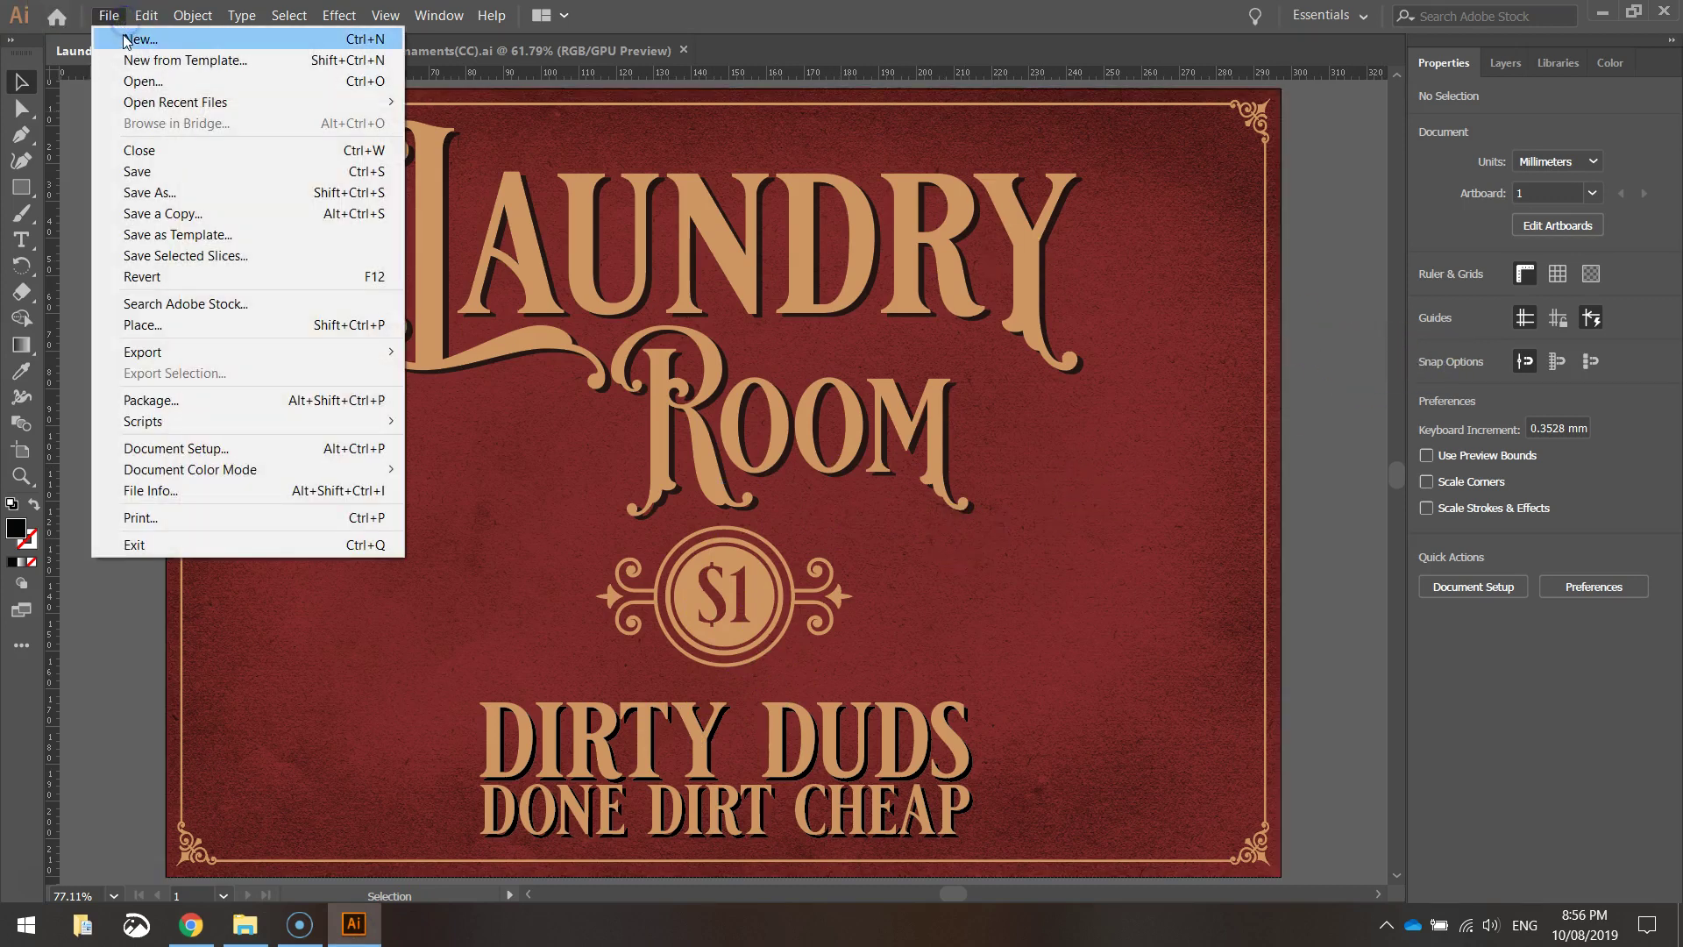
click(125, 39)
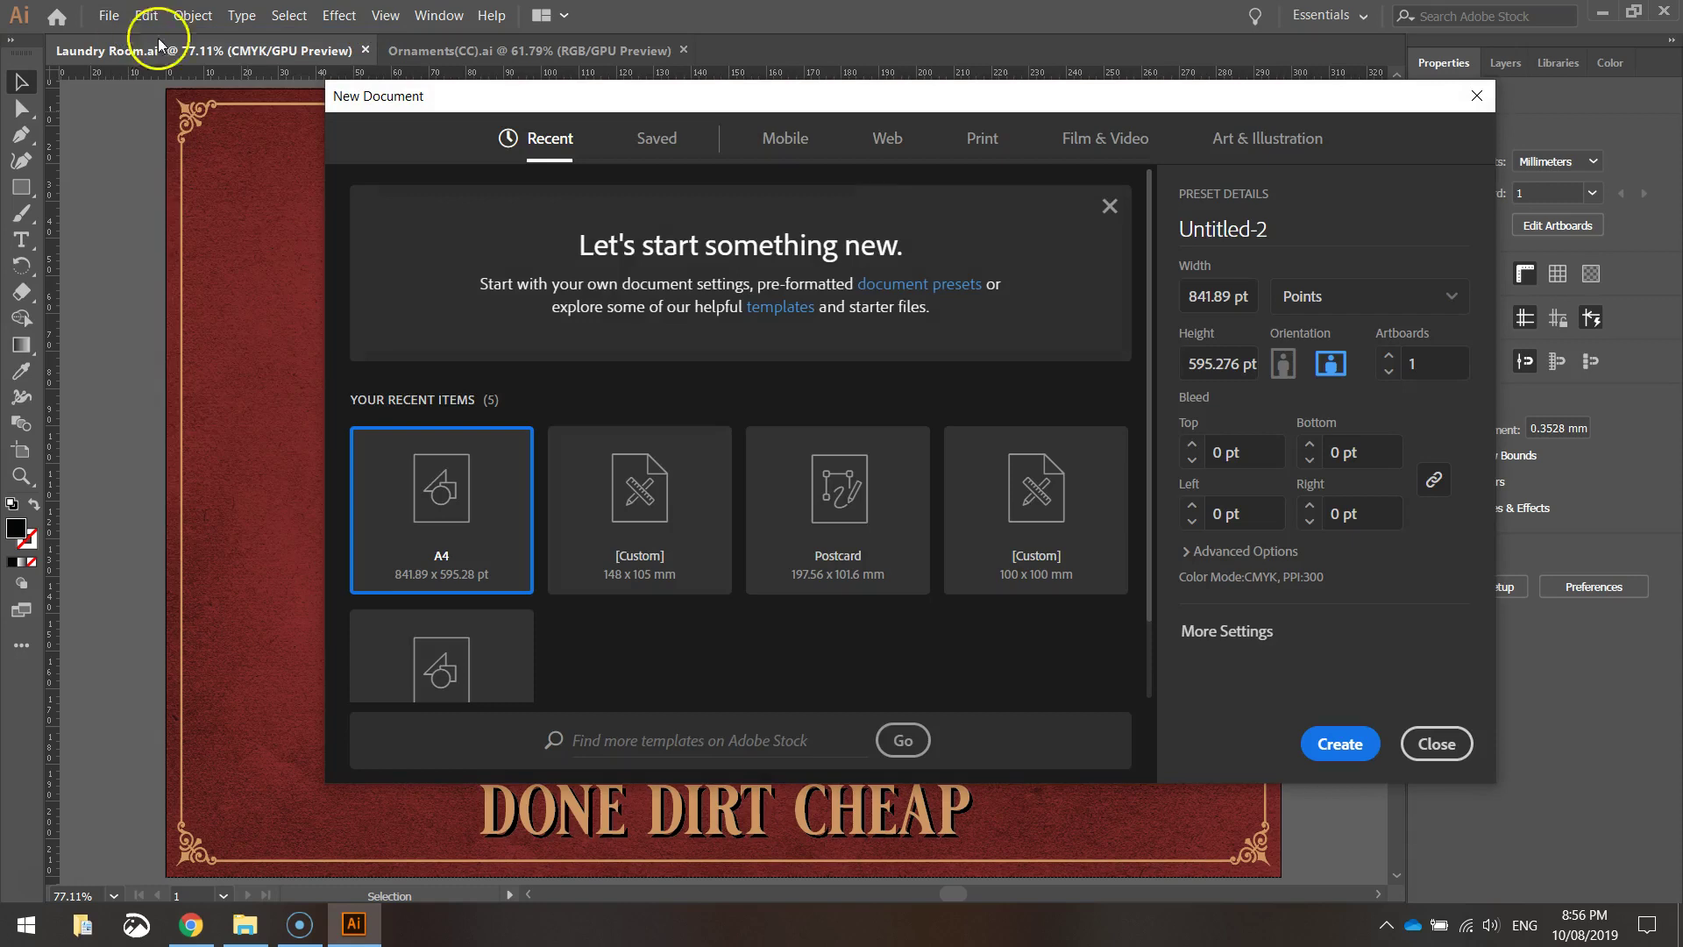
click(982, 140)
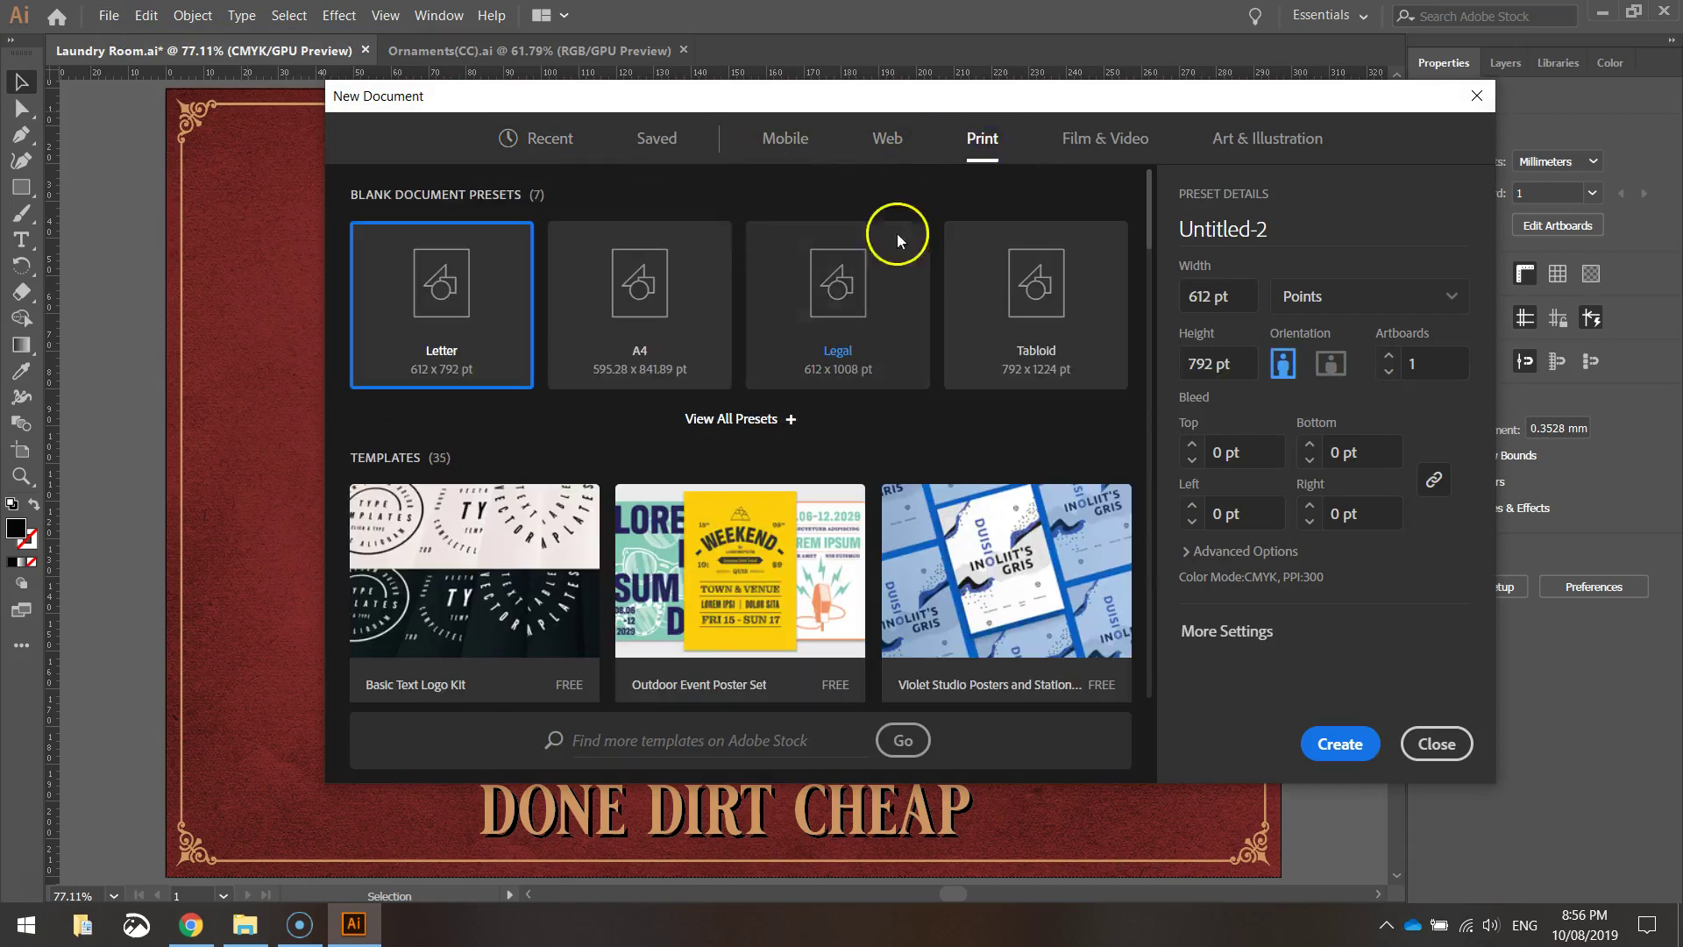
click(638, 317)
click(1210, 363)
click(1332, 364)
click(1339, 743)
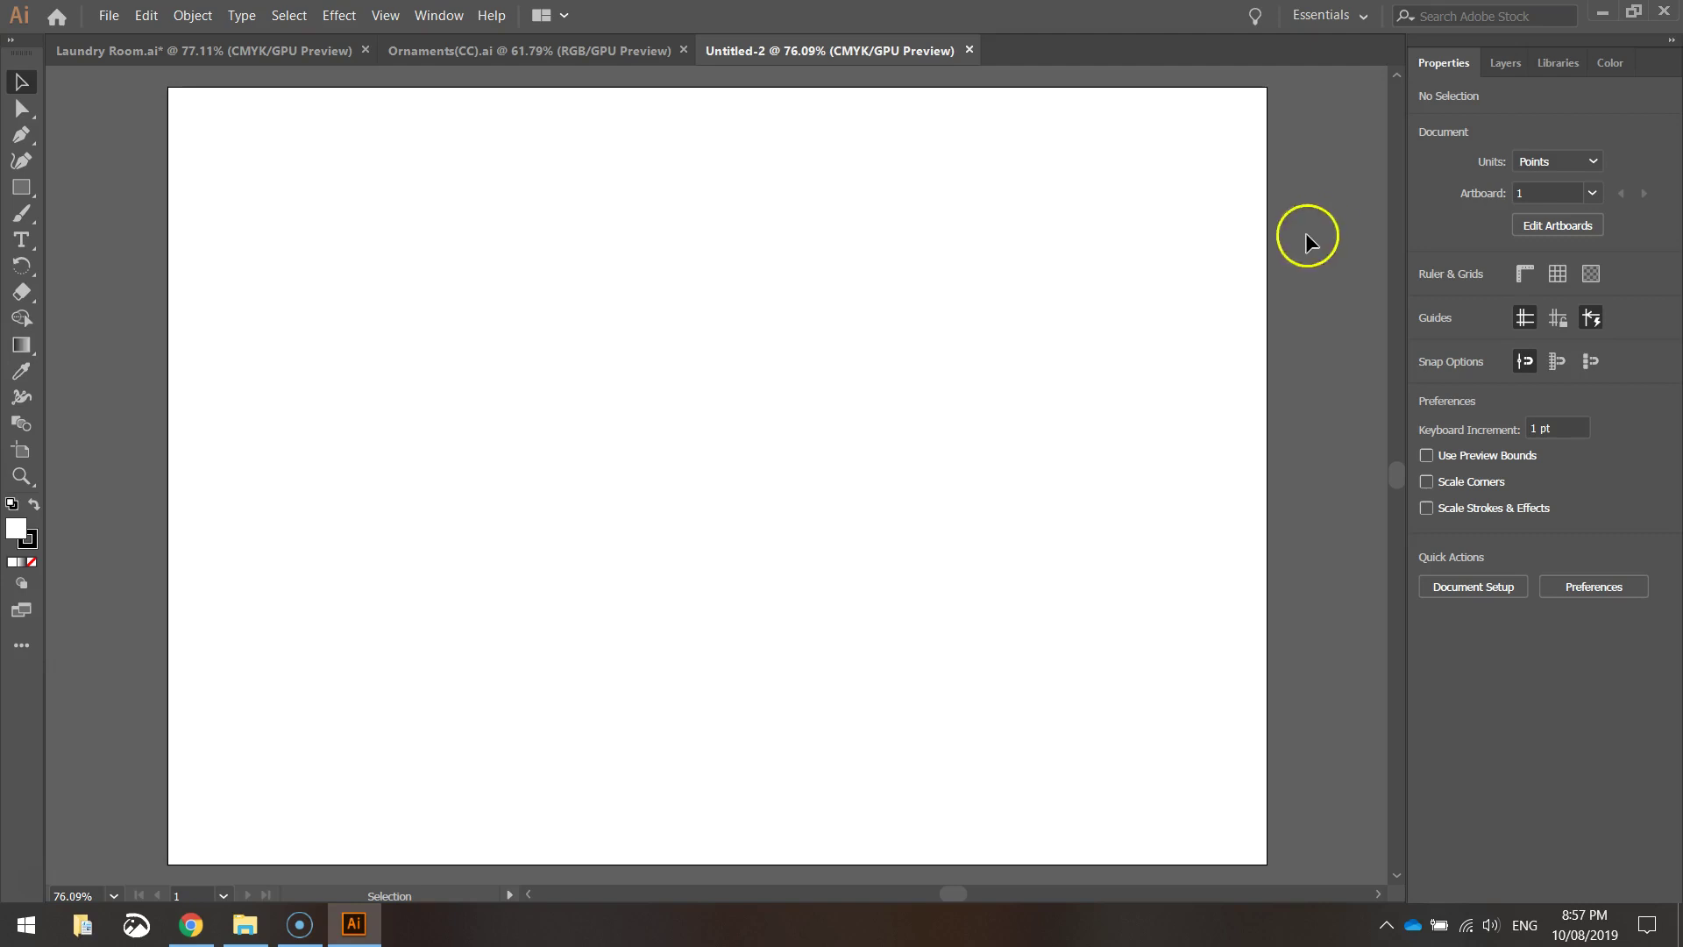
Go from Items through RoyalSignage+Extras > Extras into the Background Texture folder.
click(245, 925)
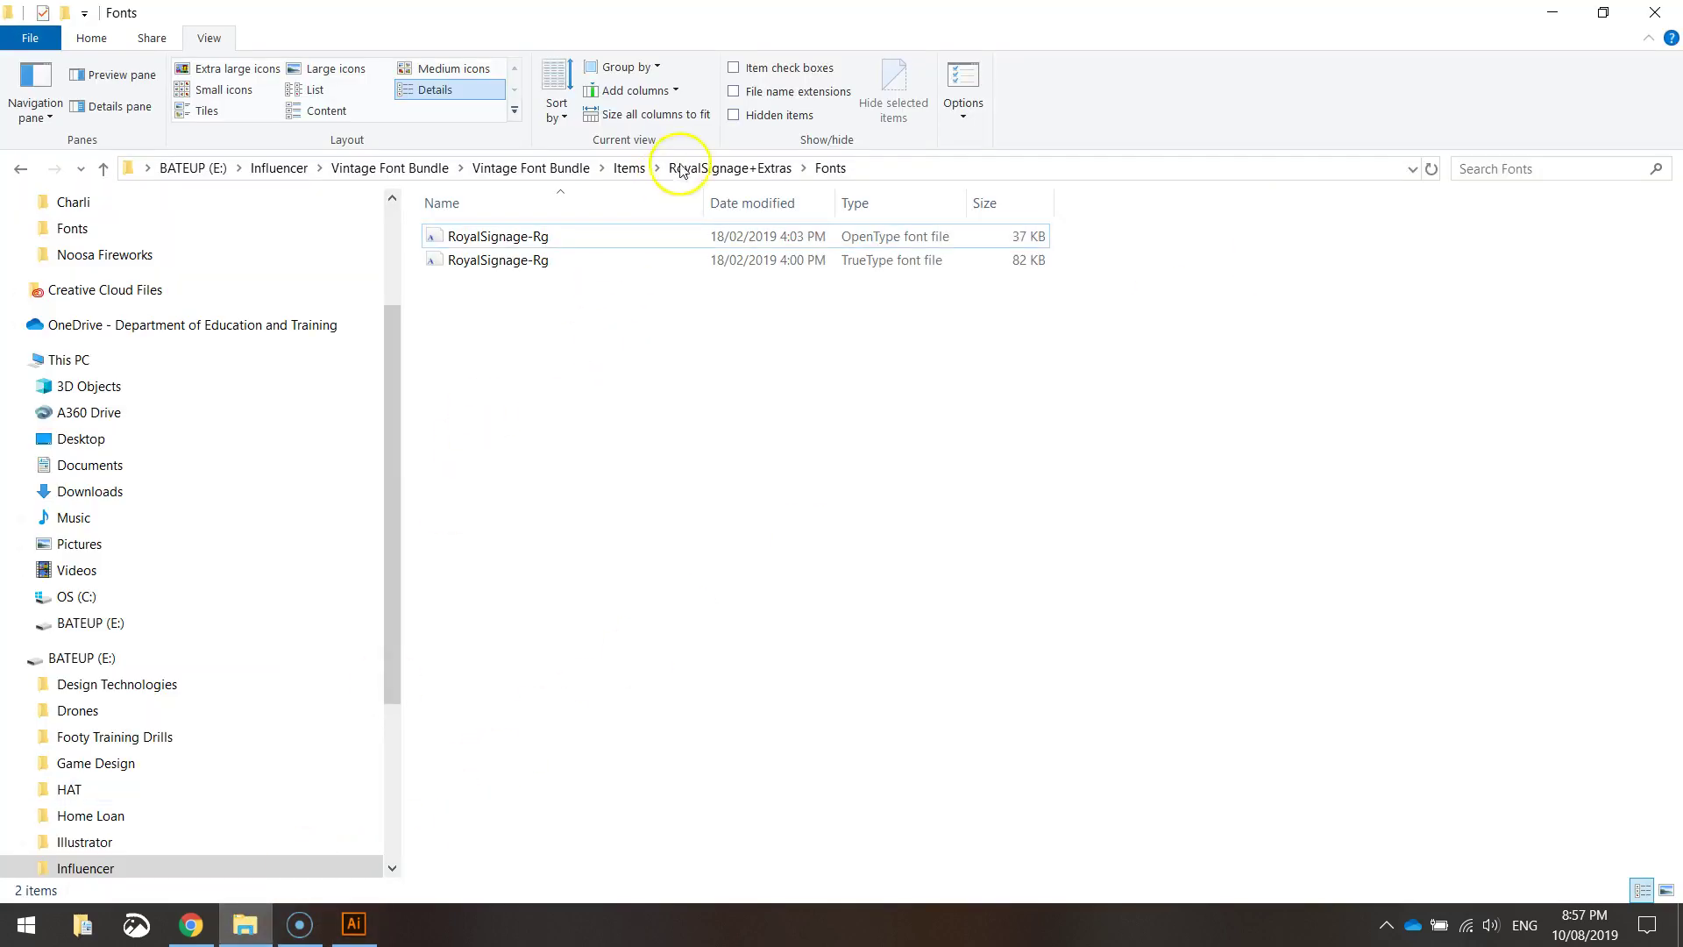
click(629, 168)
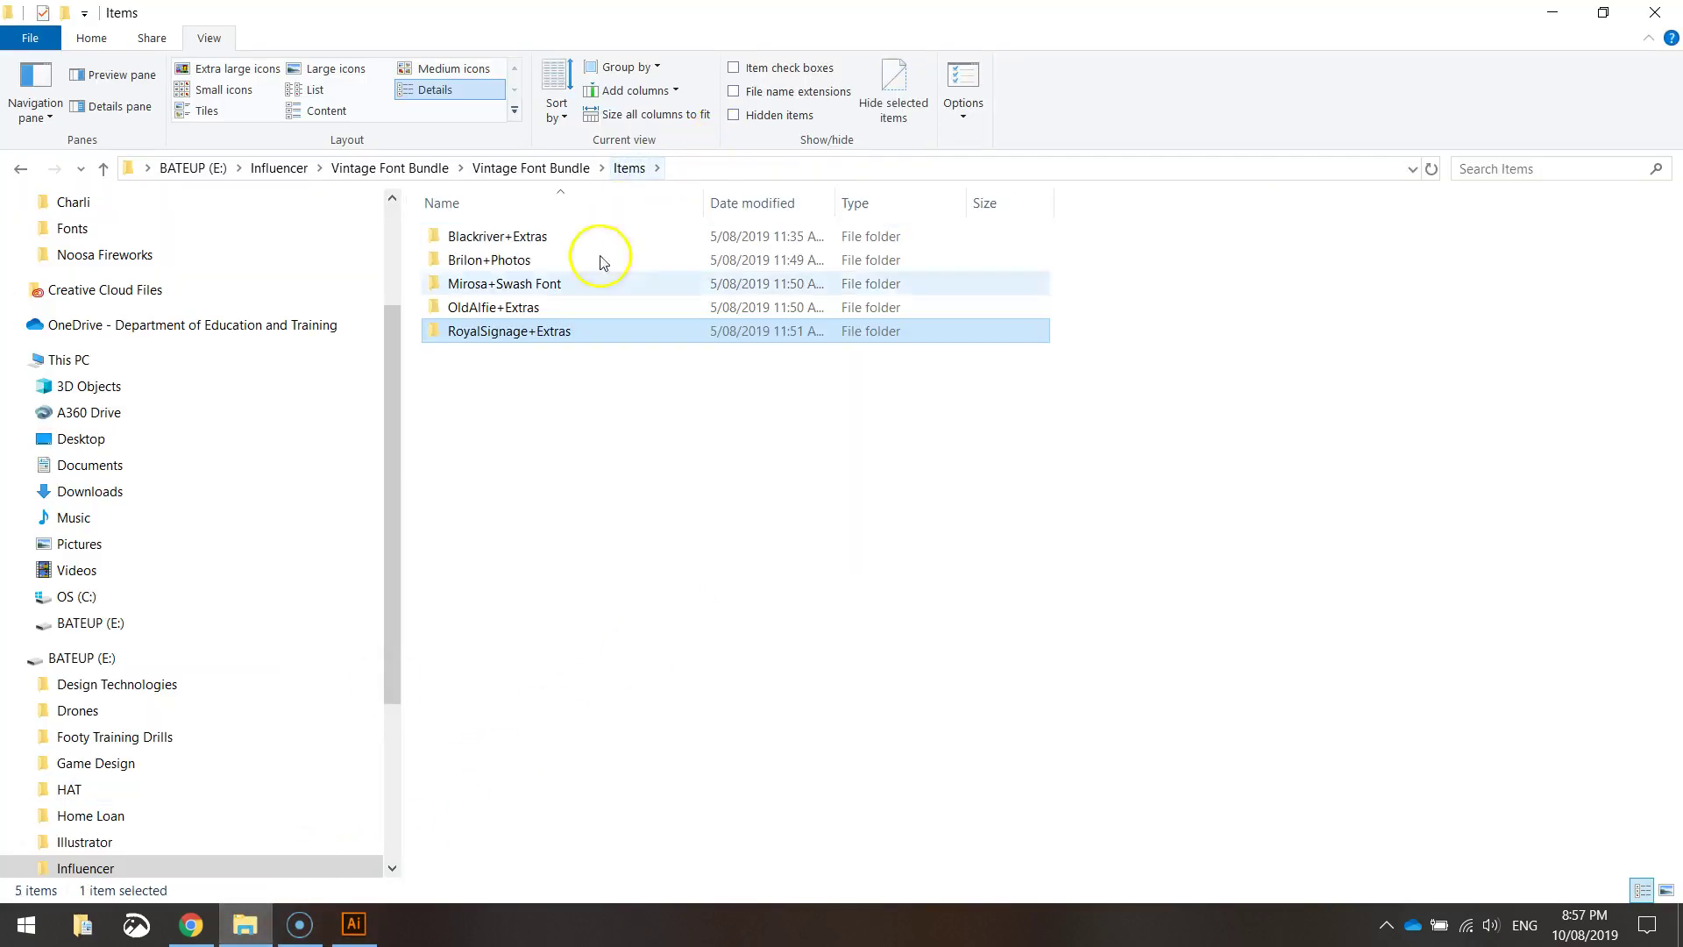
double_click(474, 340)
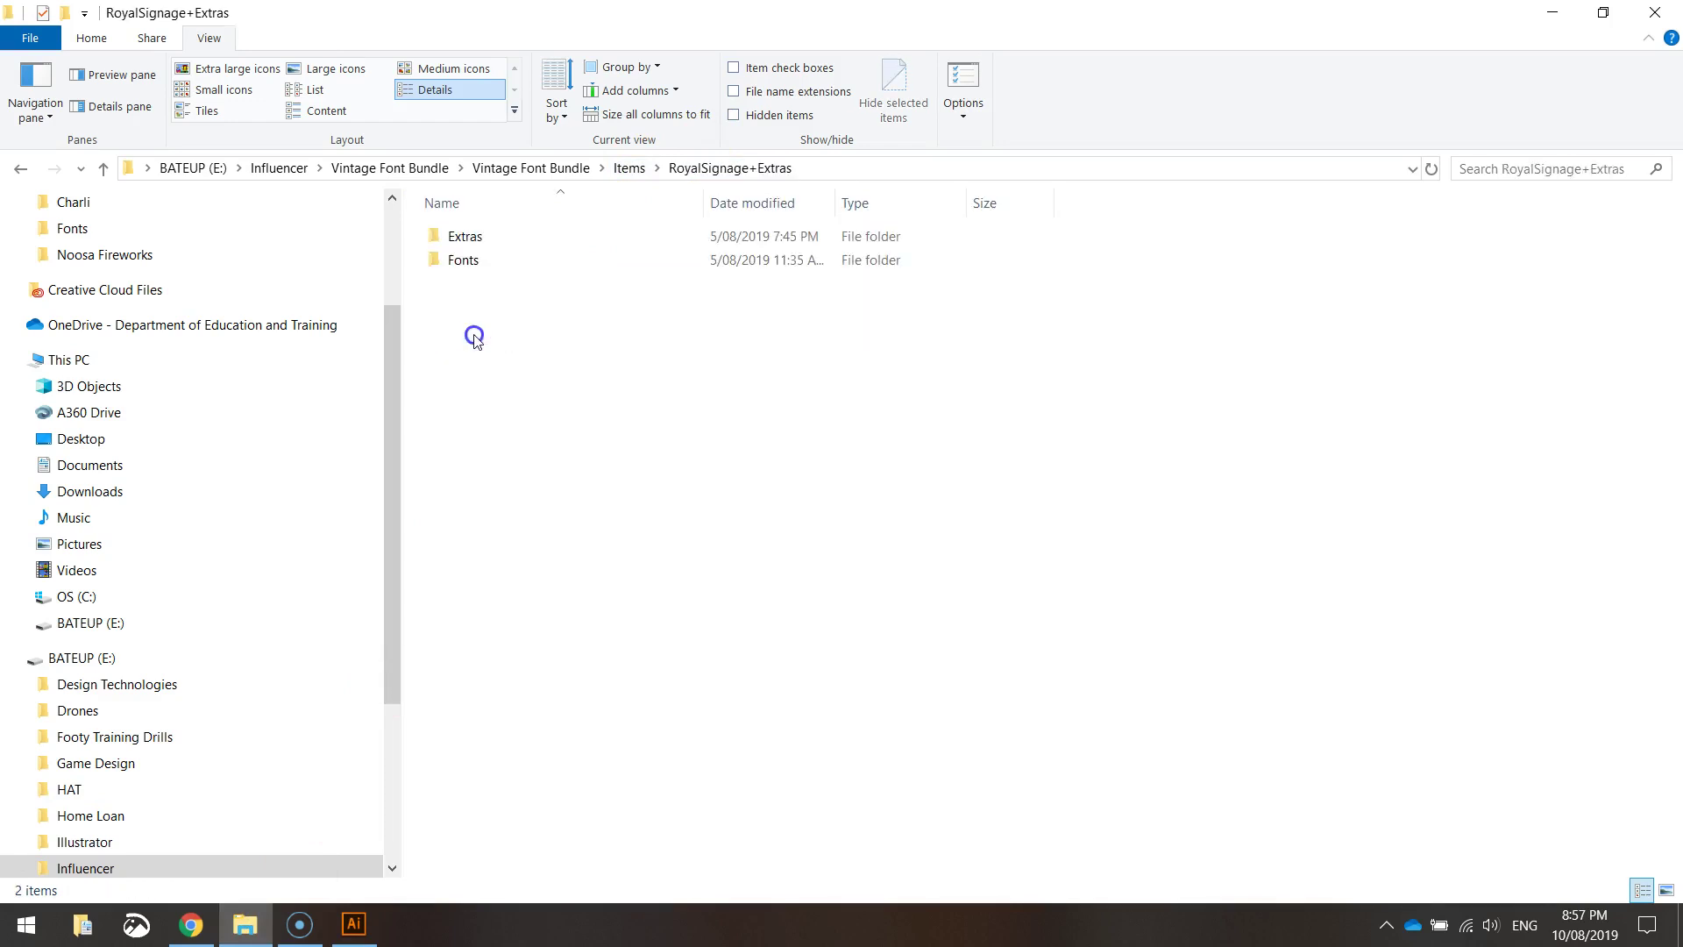
double_click(465, 236)
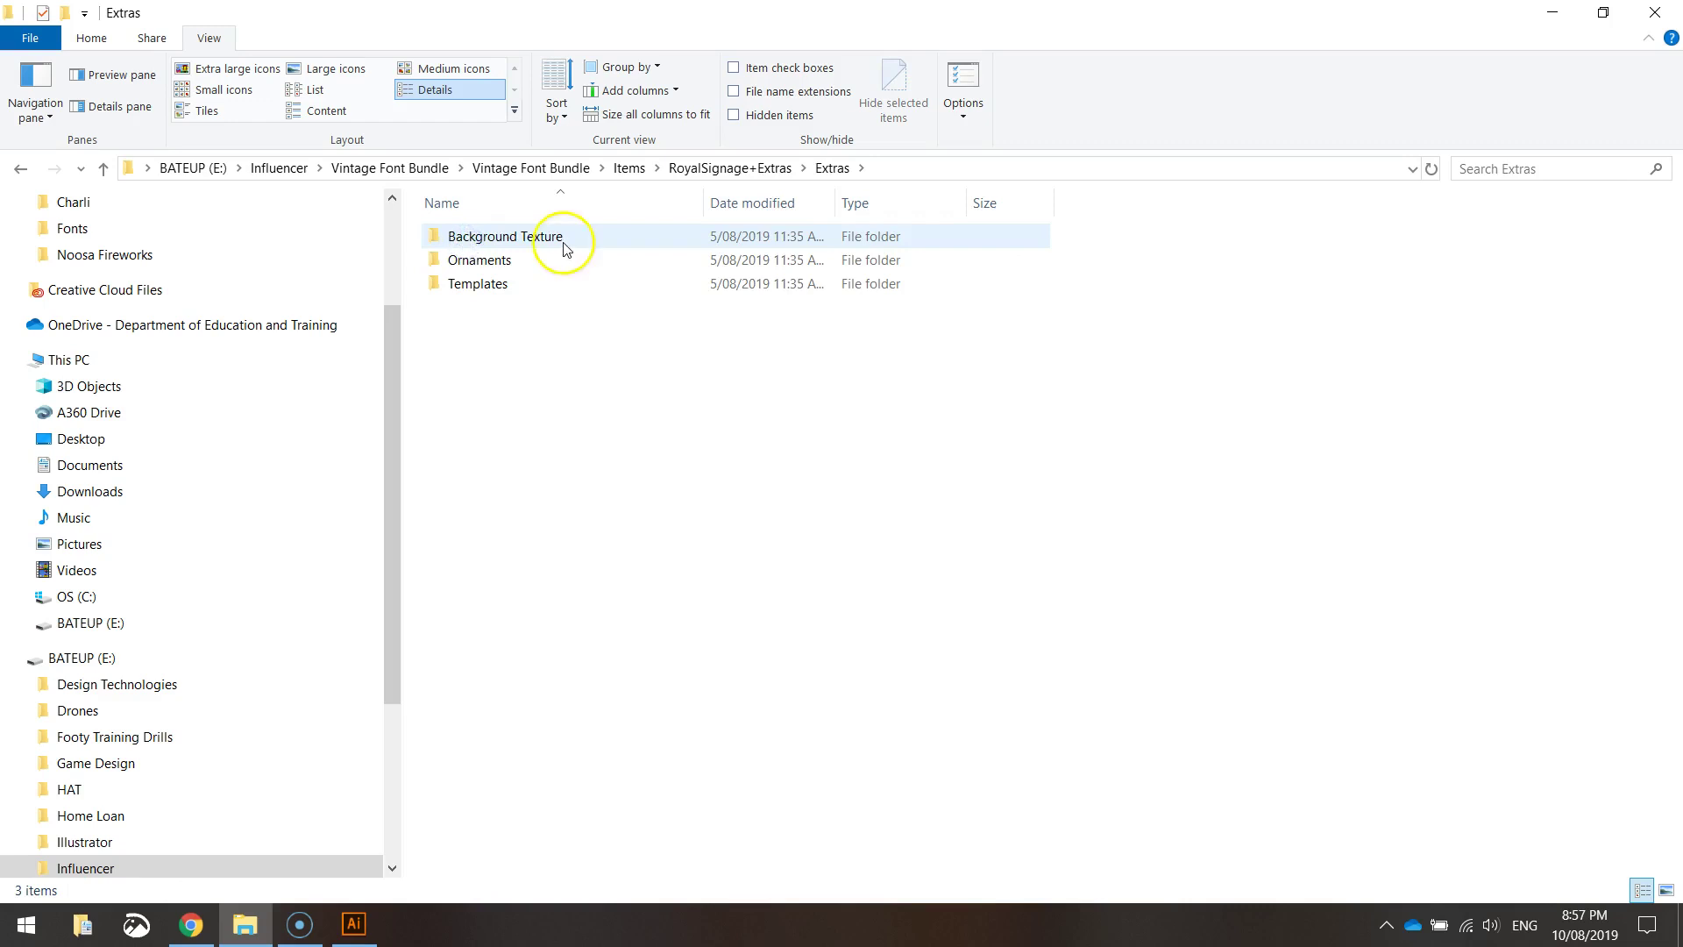
click(559, 238)
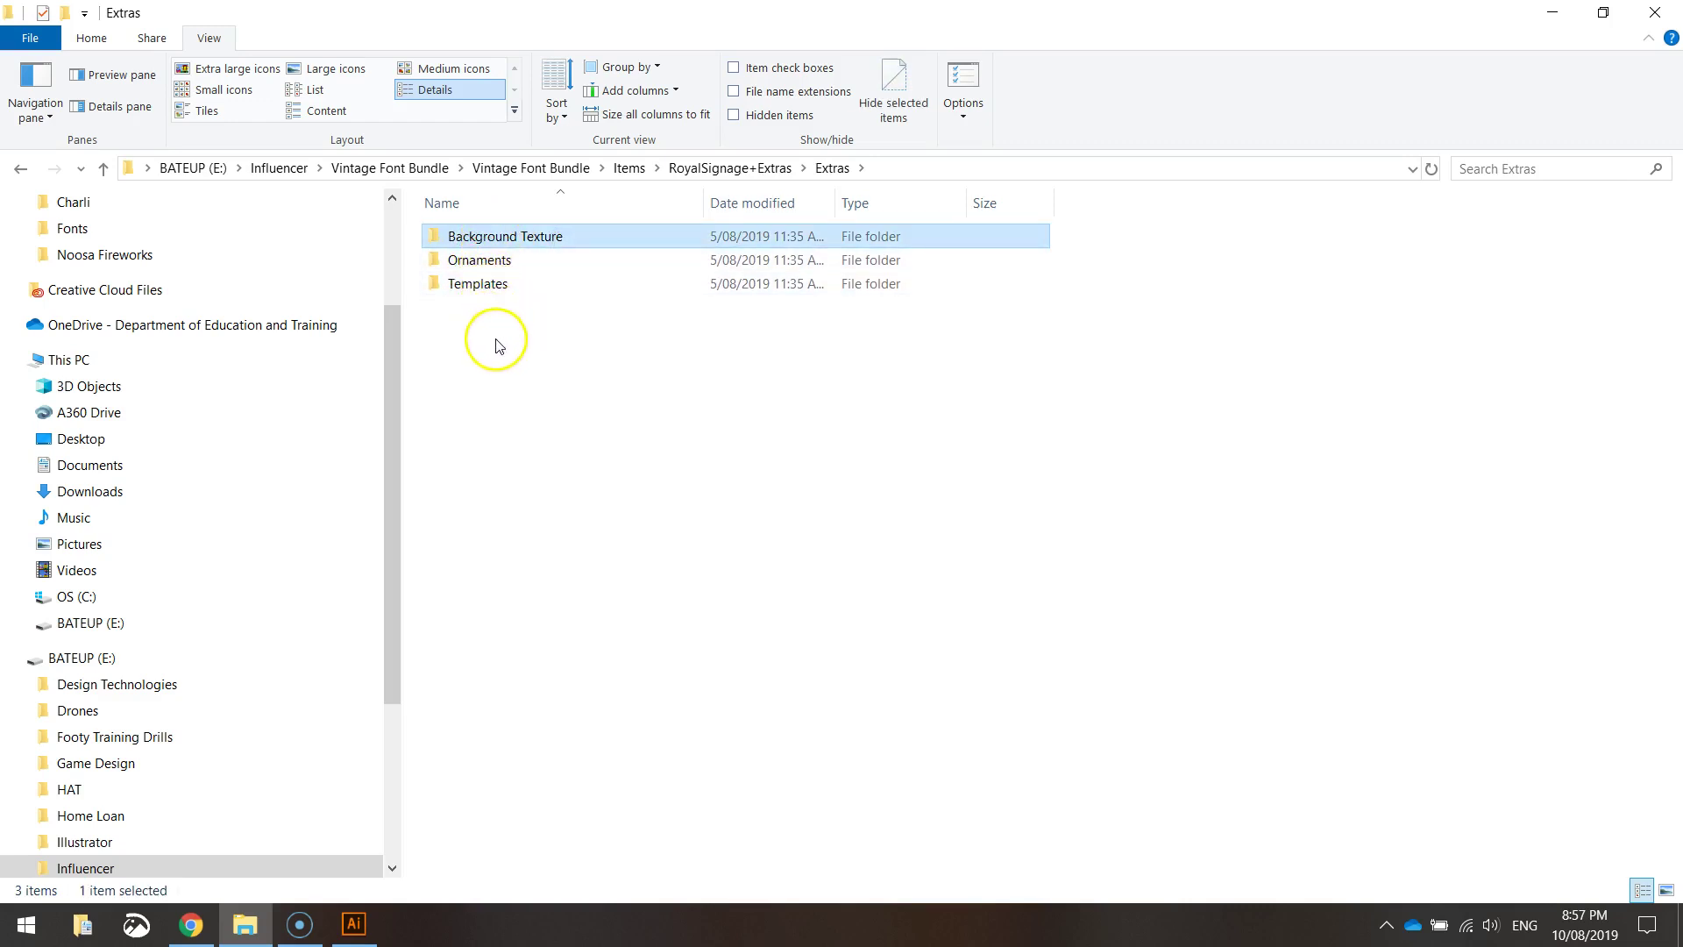
double_click(491, 245)
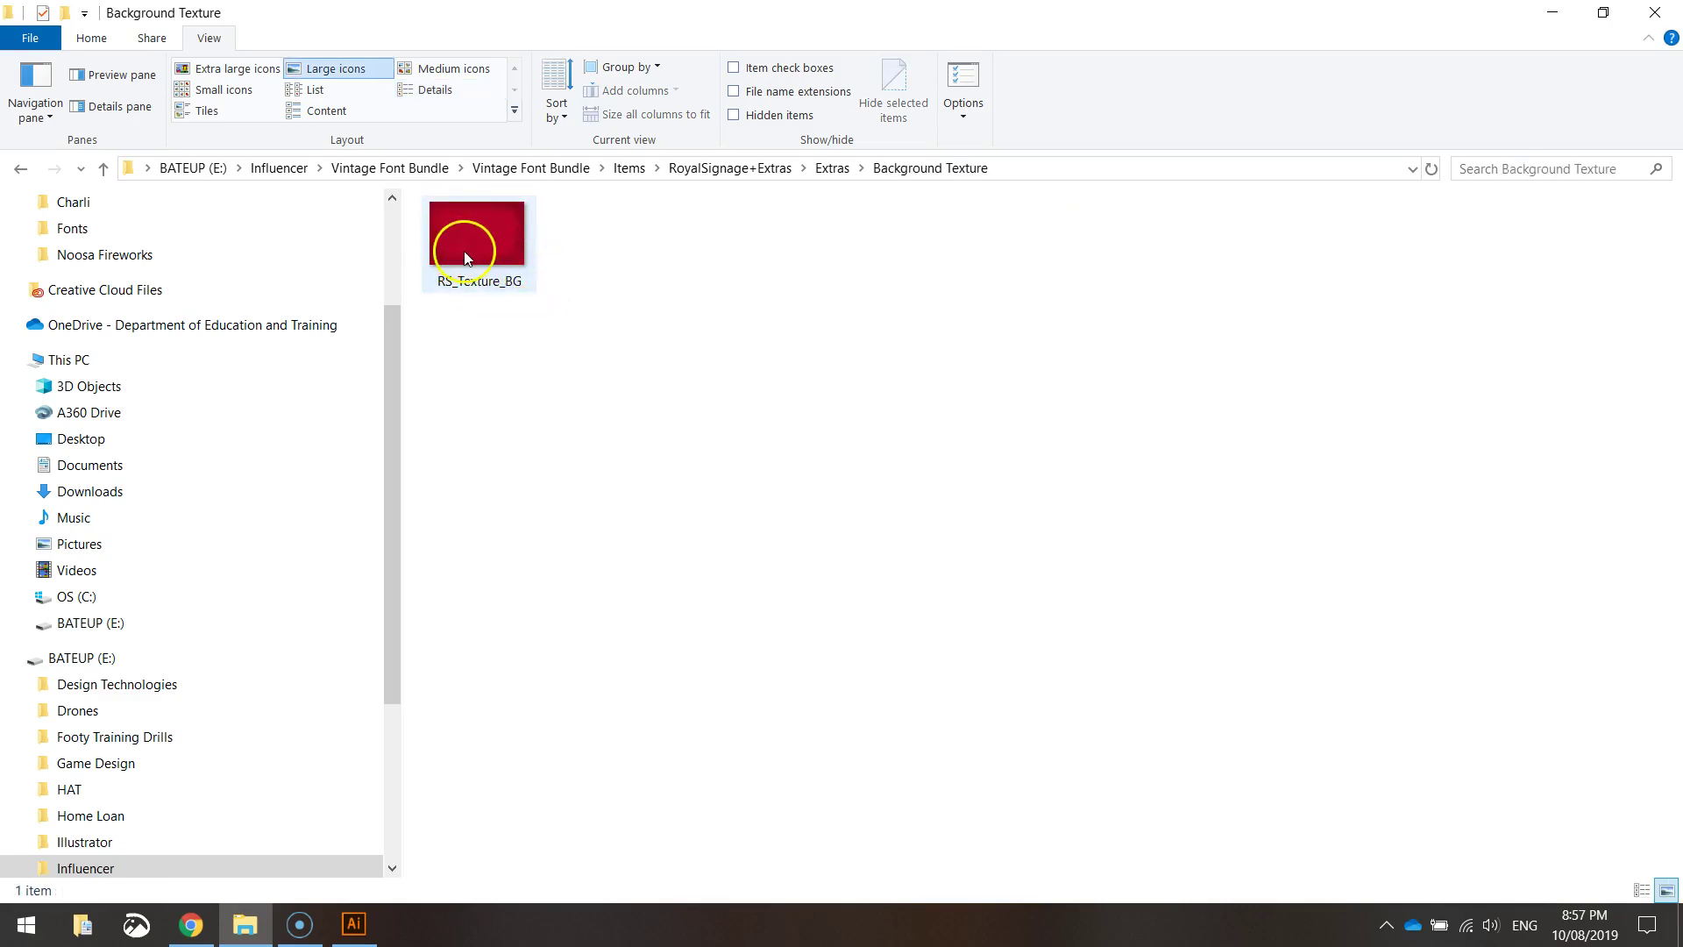
Drag RS_Texture_BG into the new document and stretch it corner to corner over the artboard.
drag(466, 259, 596, 368)
drag(533, 198, 607, 250)
drag(1166, 752, 1267, 864)
click(1348, 245)
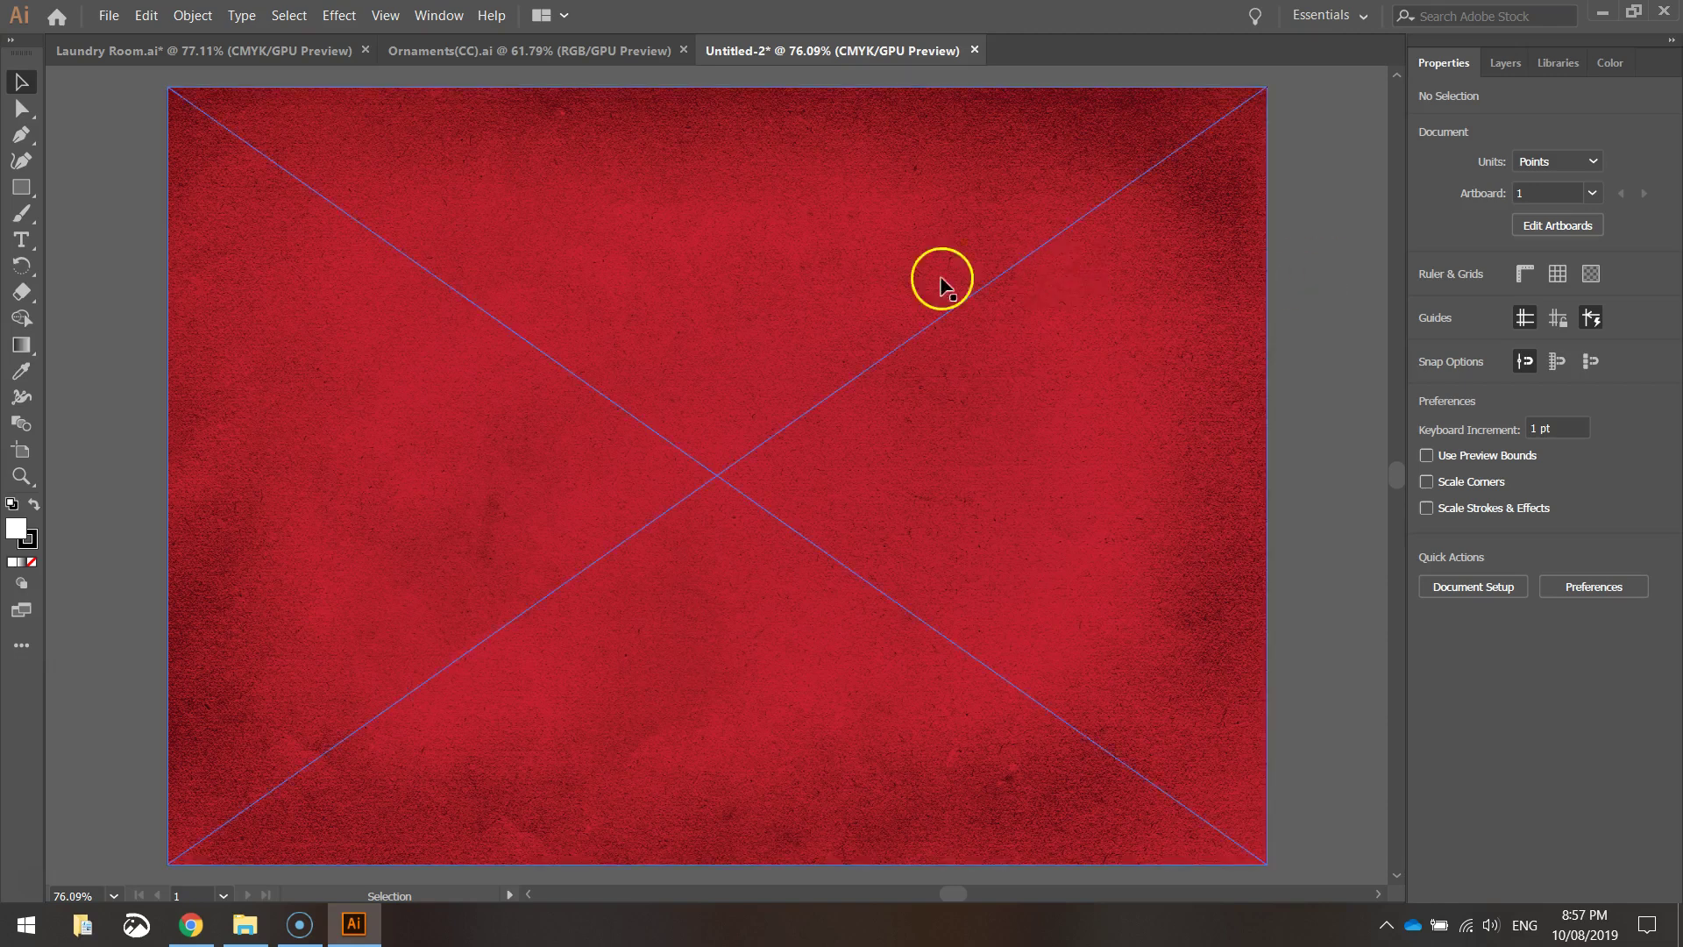
With the Rectangle tool, set a near-black fill (C75 M68 Y67 K90) and no stroke.
click(16, 188)
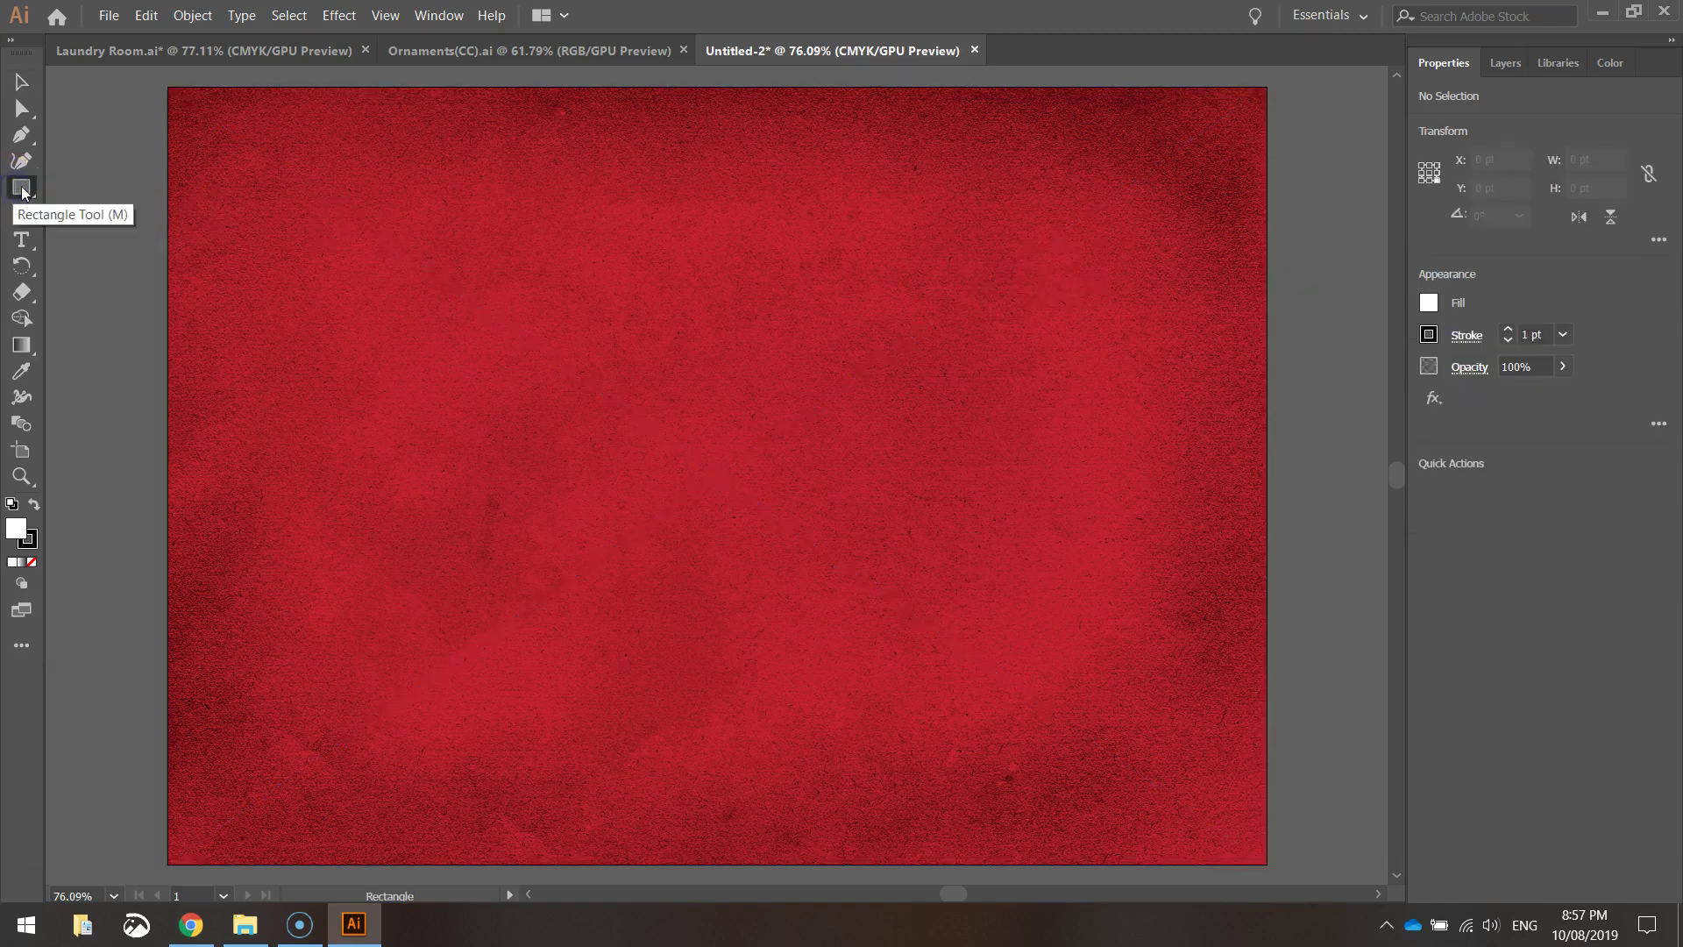
click(1429, 302)
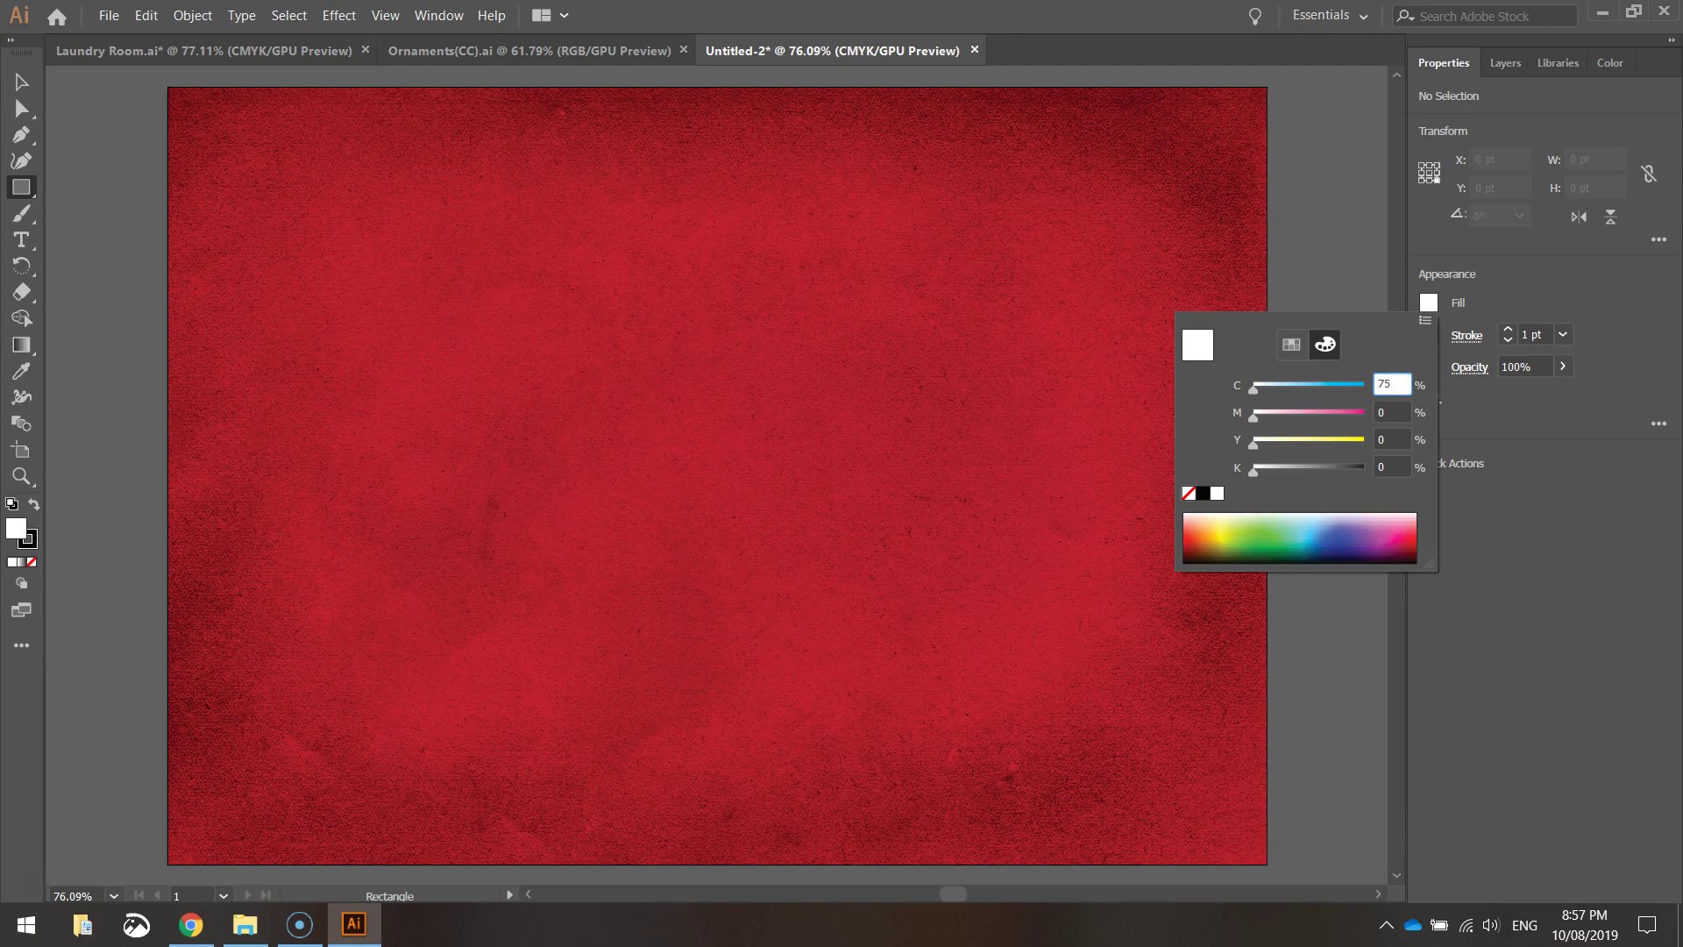
key(Tab)
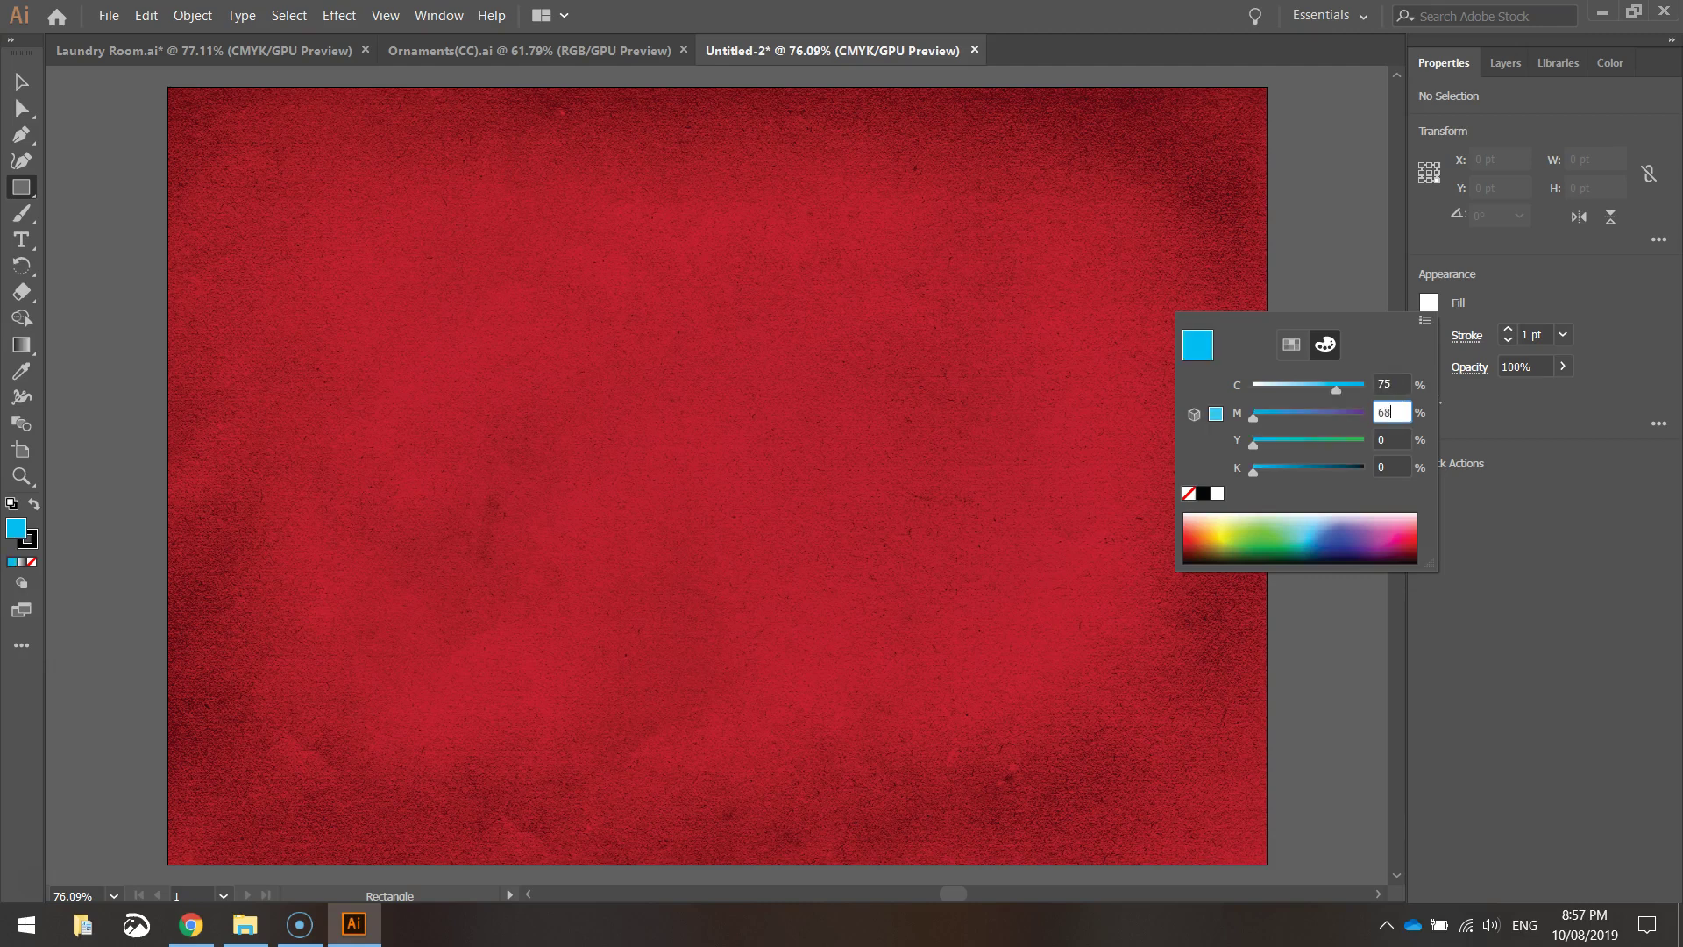
key(Tab)
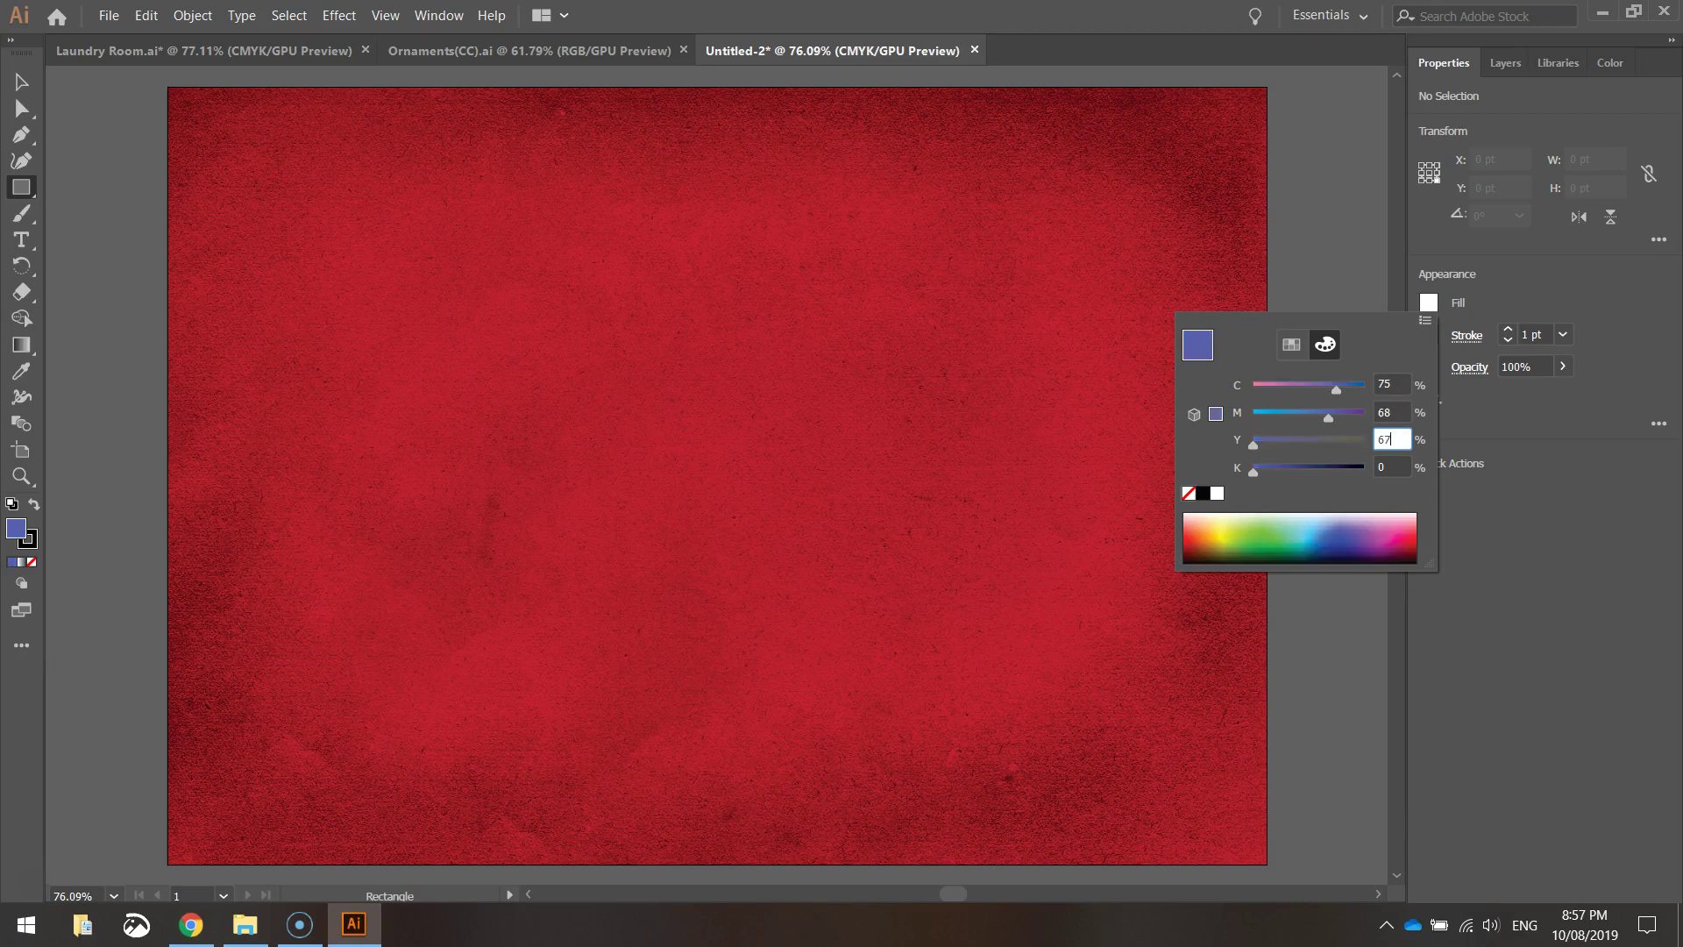
text(67)
key(Tab)
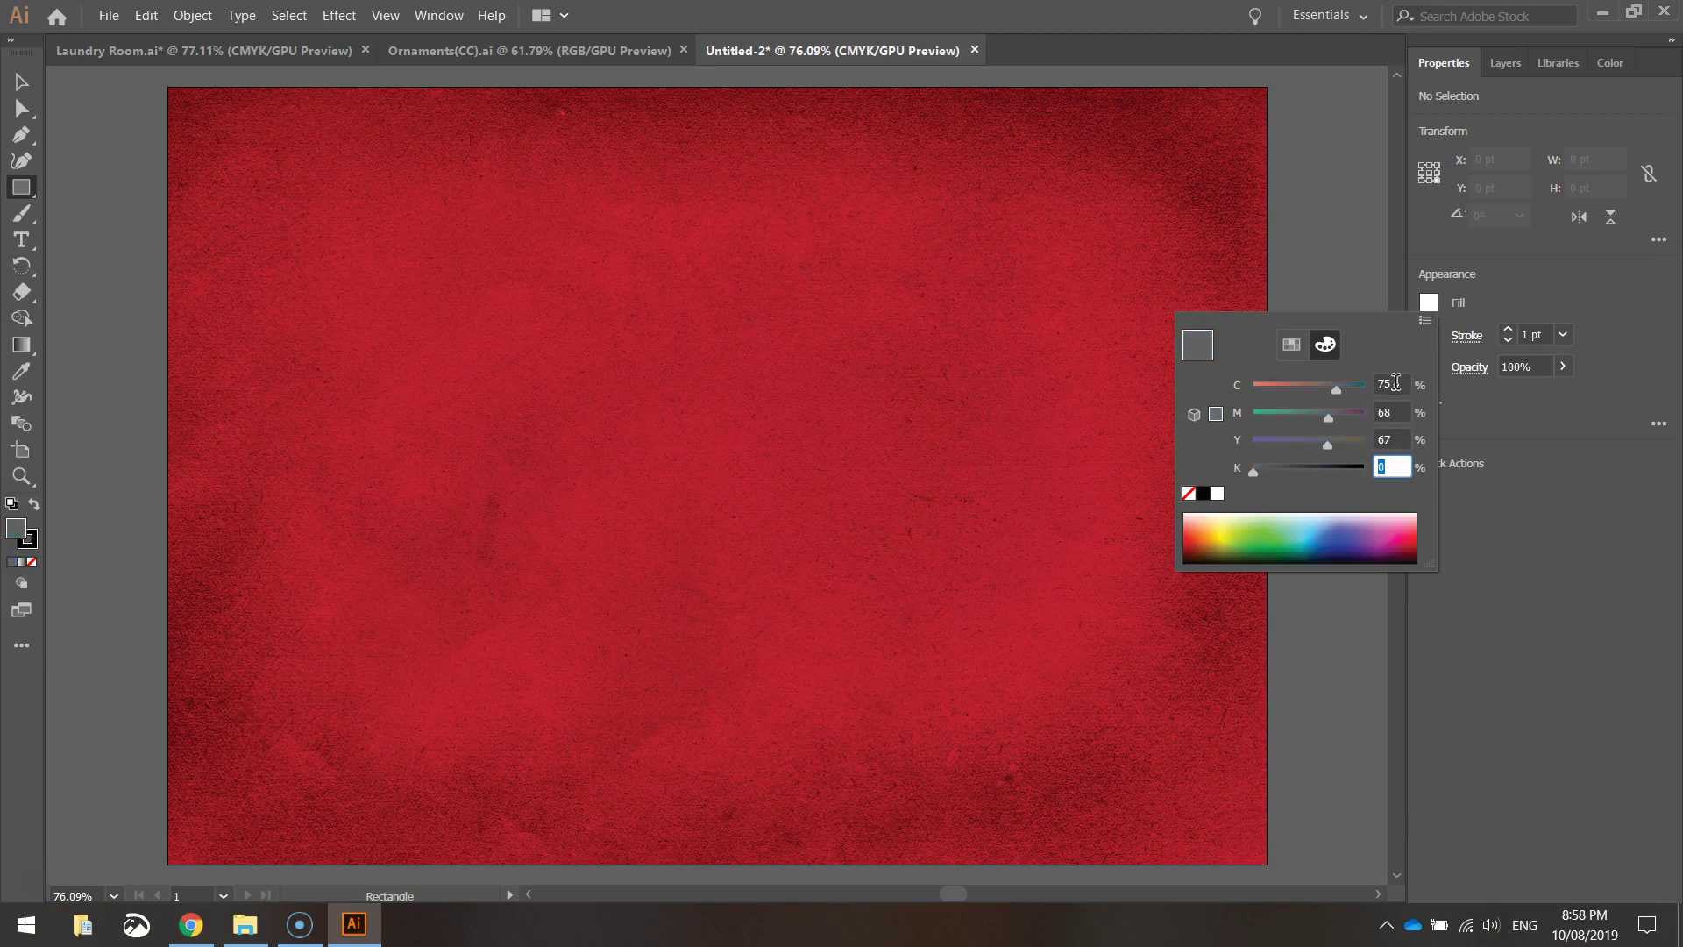
click(1395, 382)
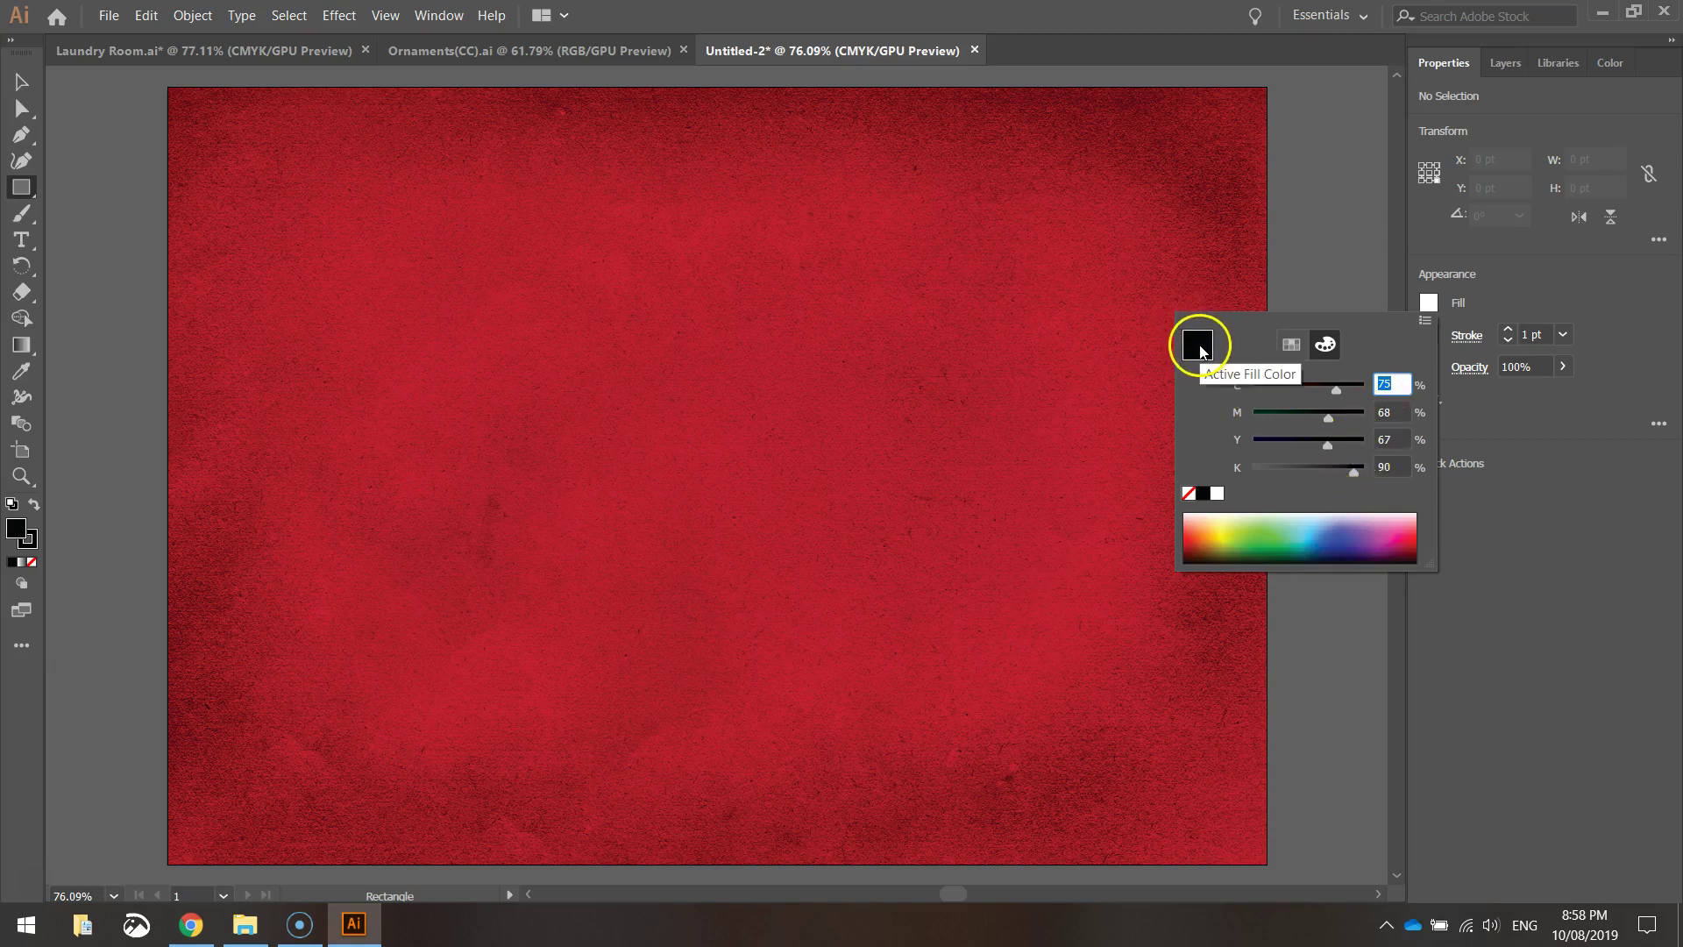
click(1543, 284)
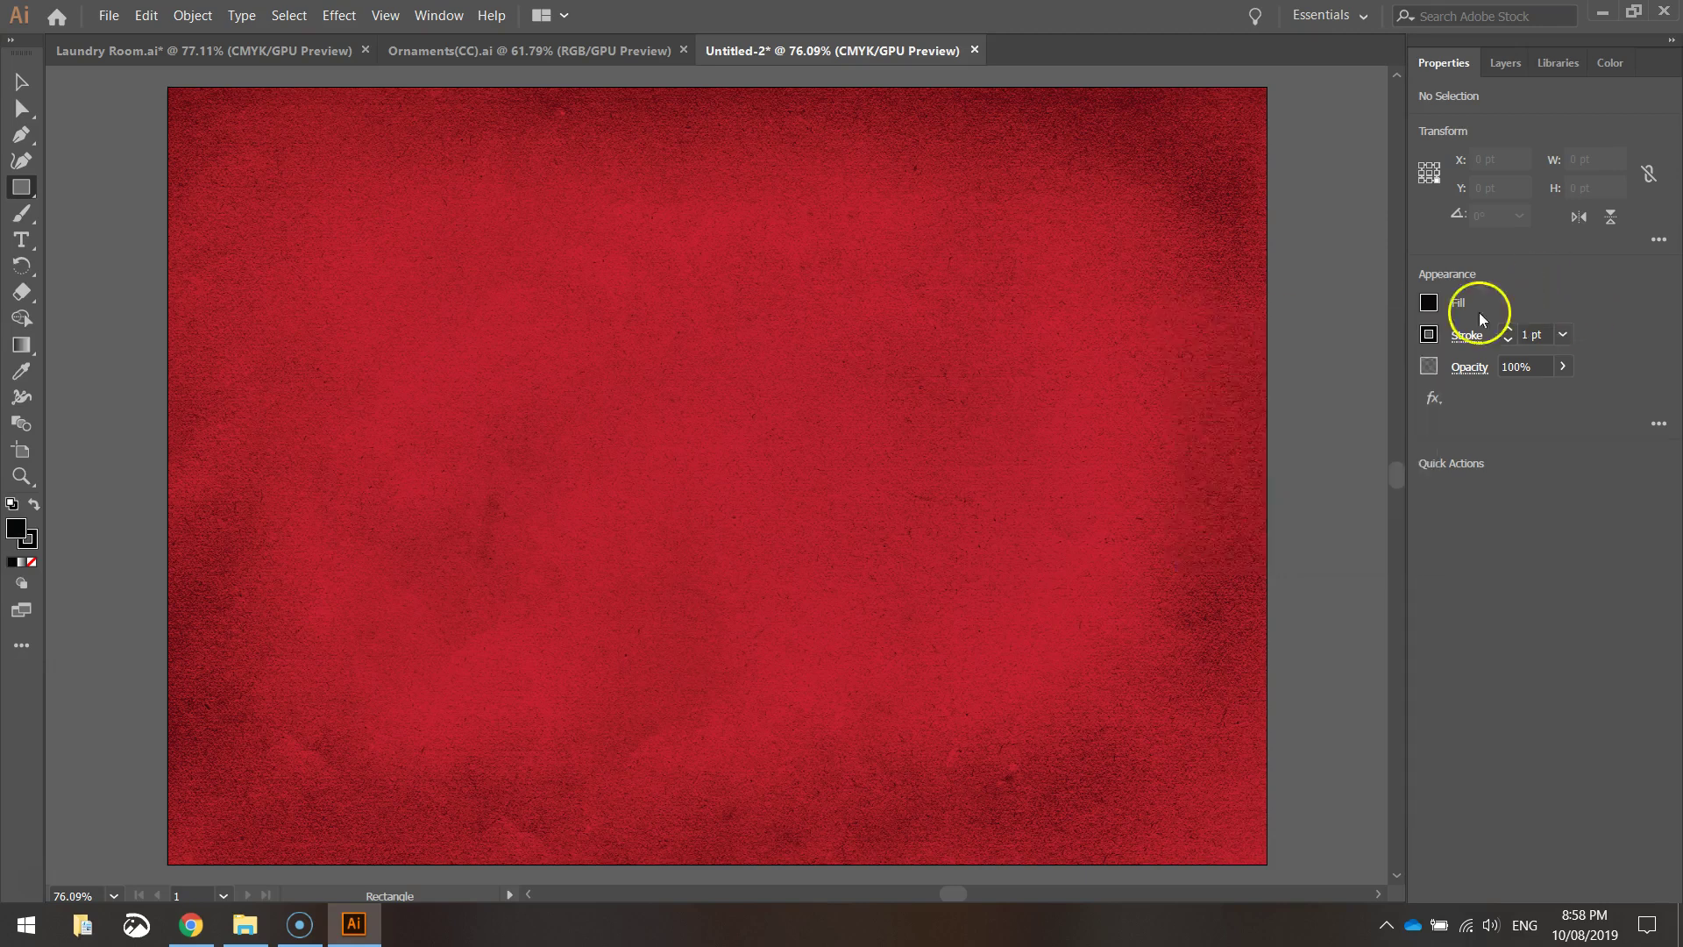
click(1434, 338)
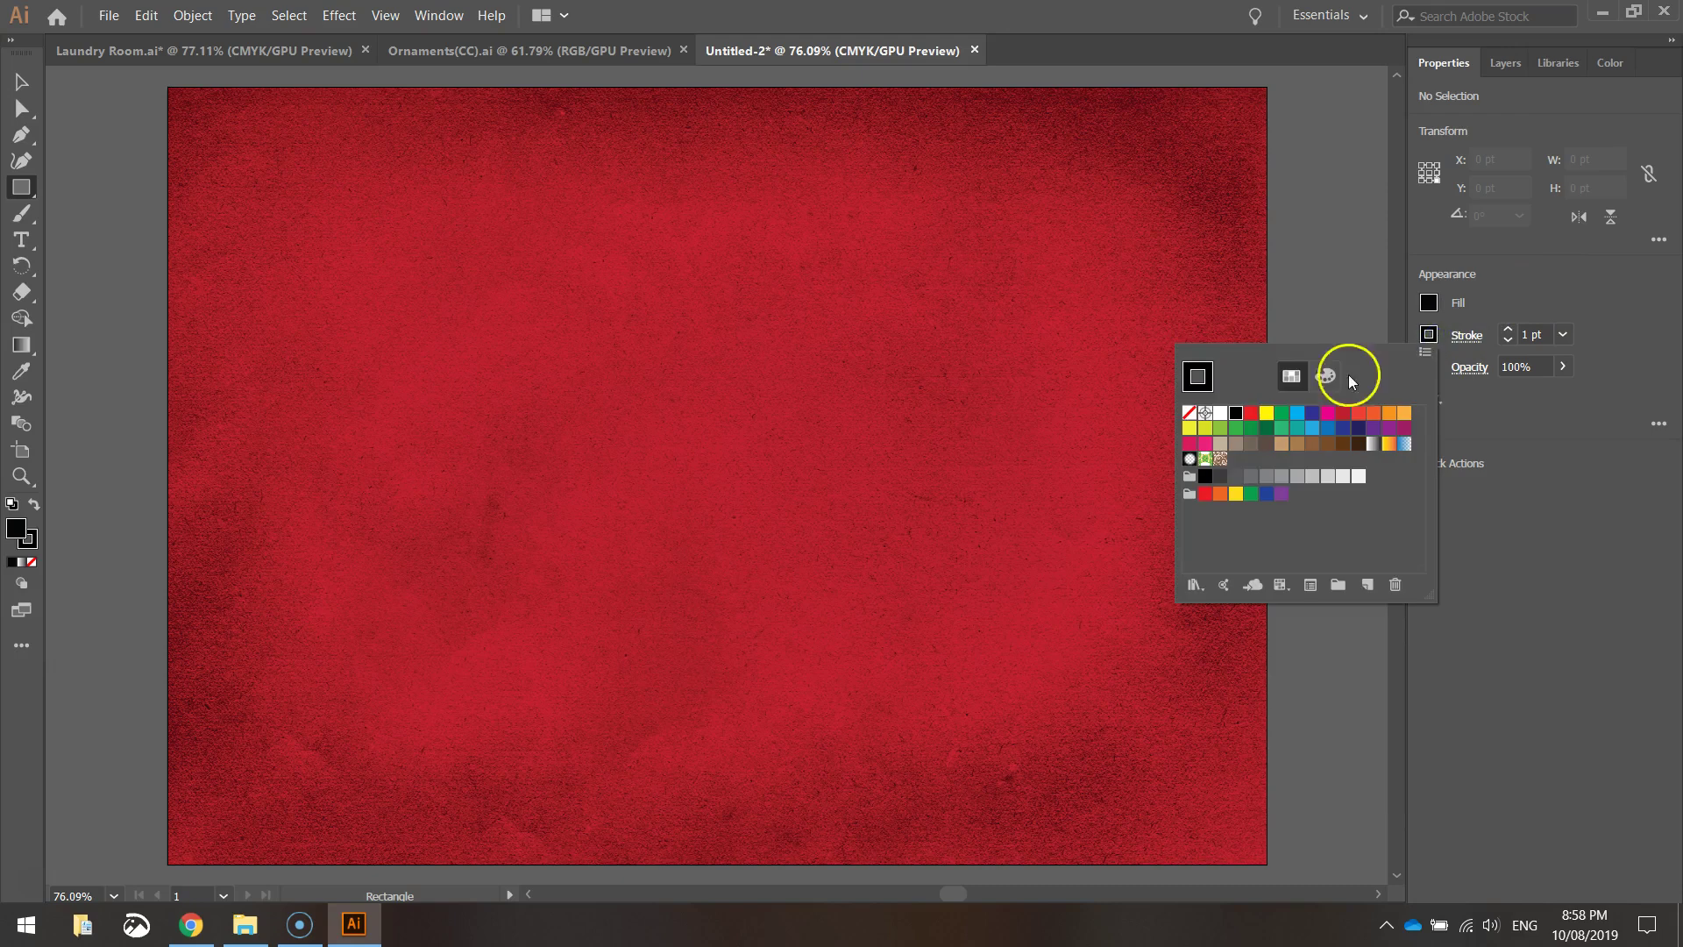
click(1189, 412)
click(1553, 288)
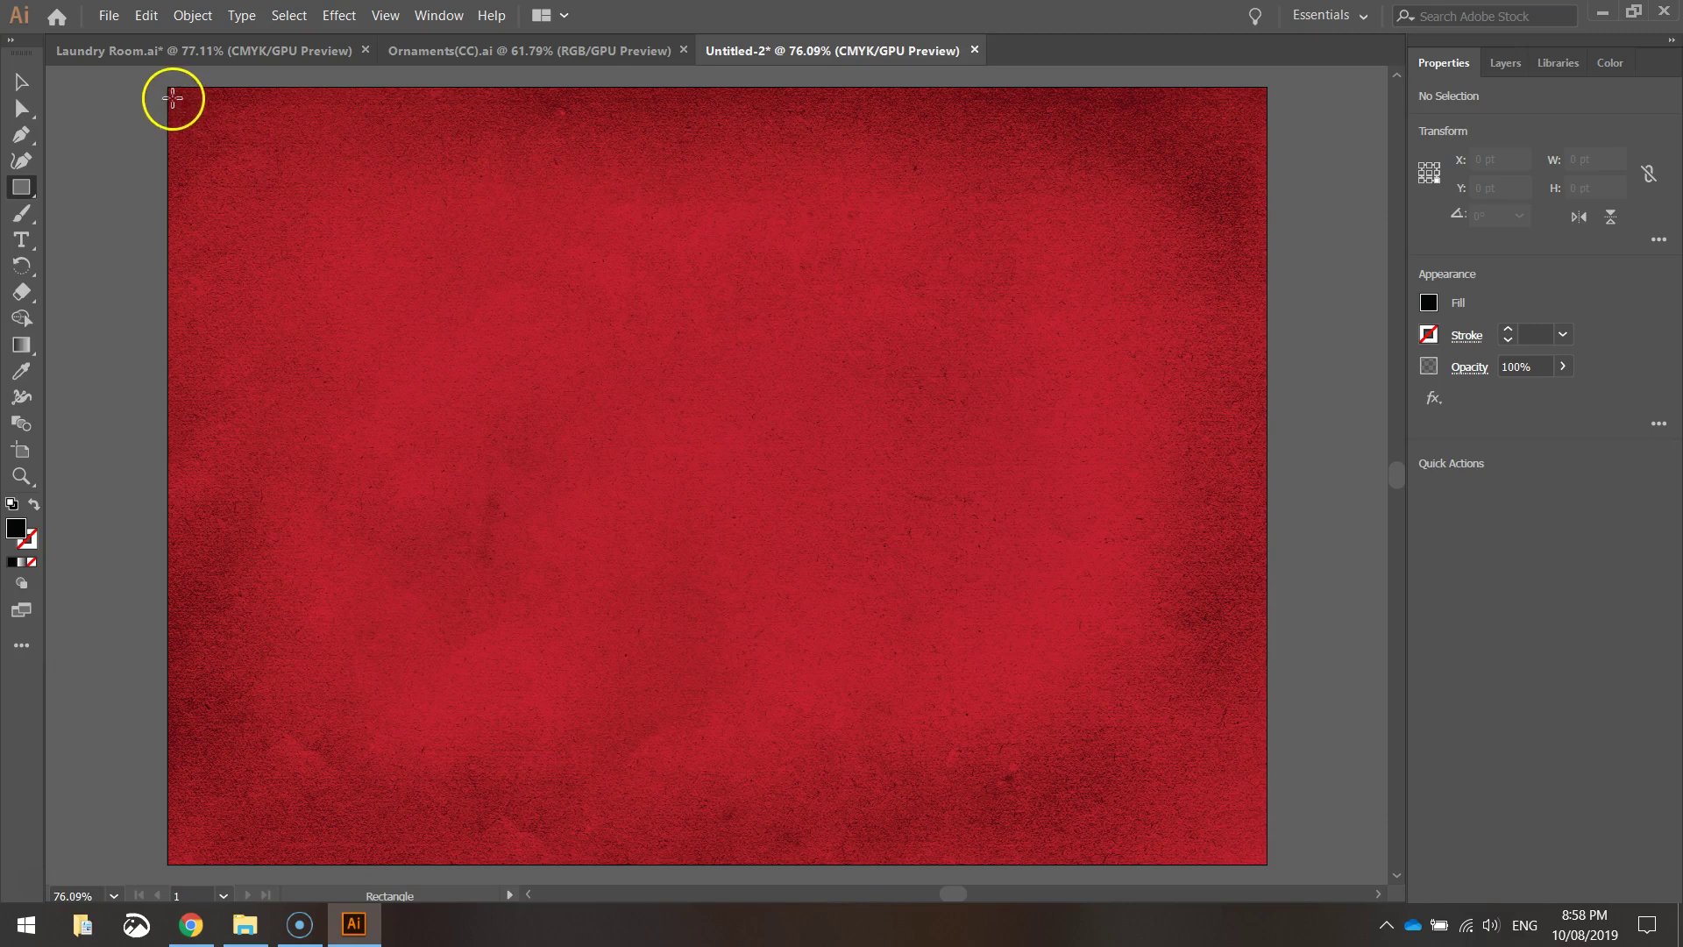
Draw a rectangle covering the whole artboard and set its opacity to 30%.
drag(168, 88, 1268, 863)
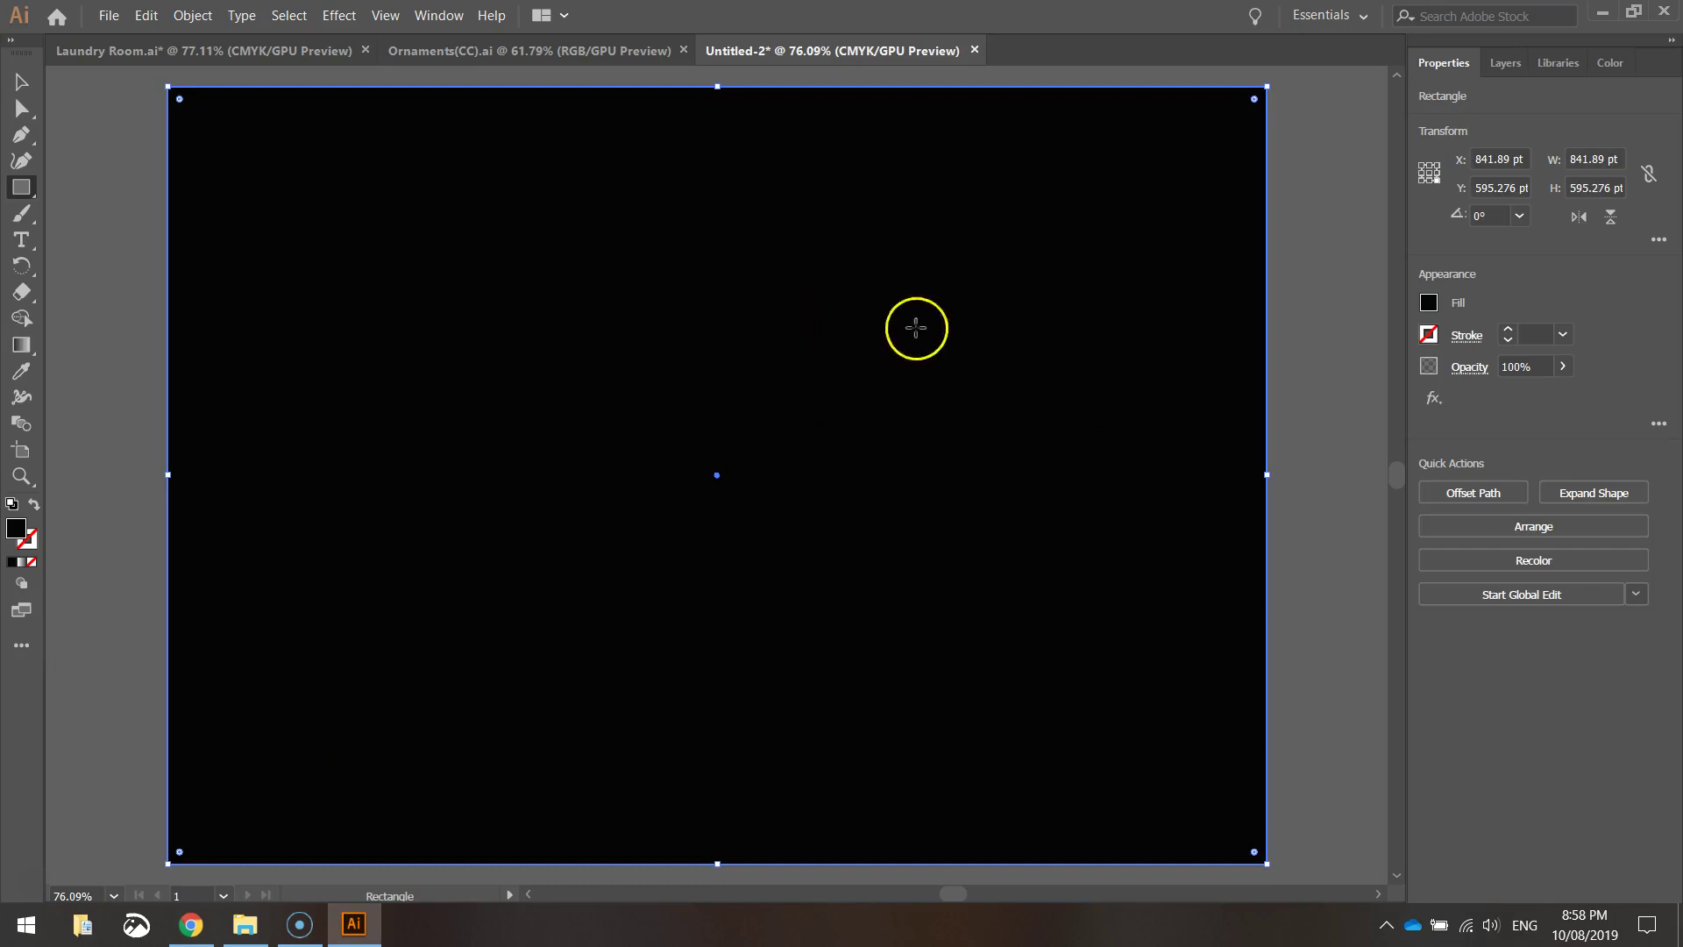
drag(1513, 367, 1430, 368)
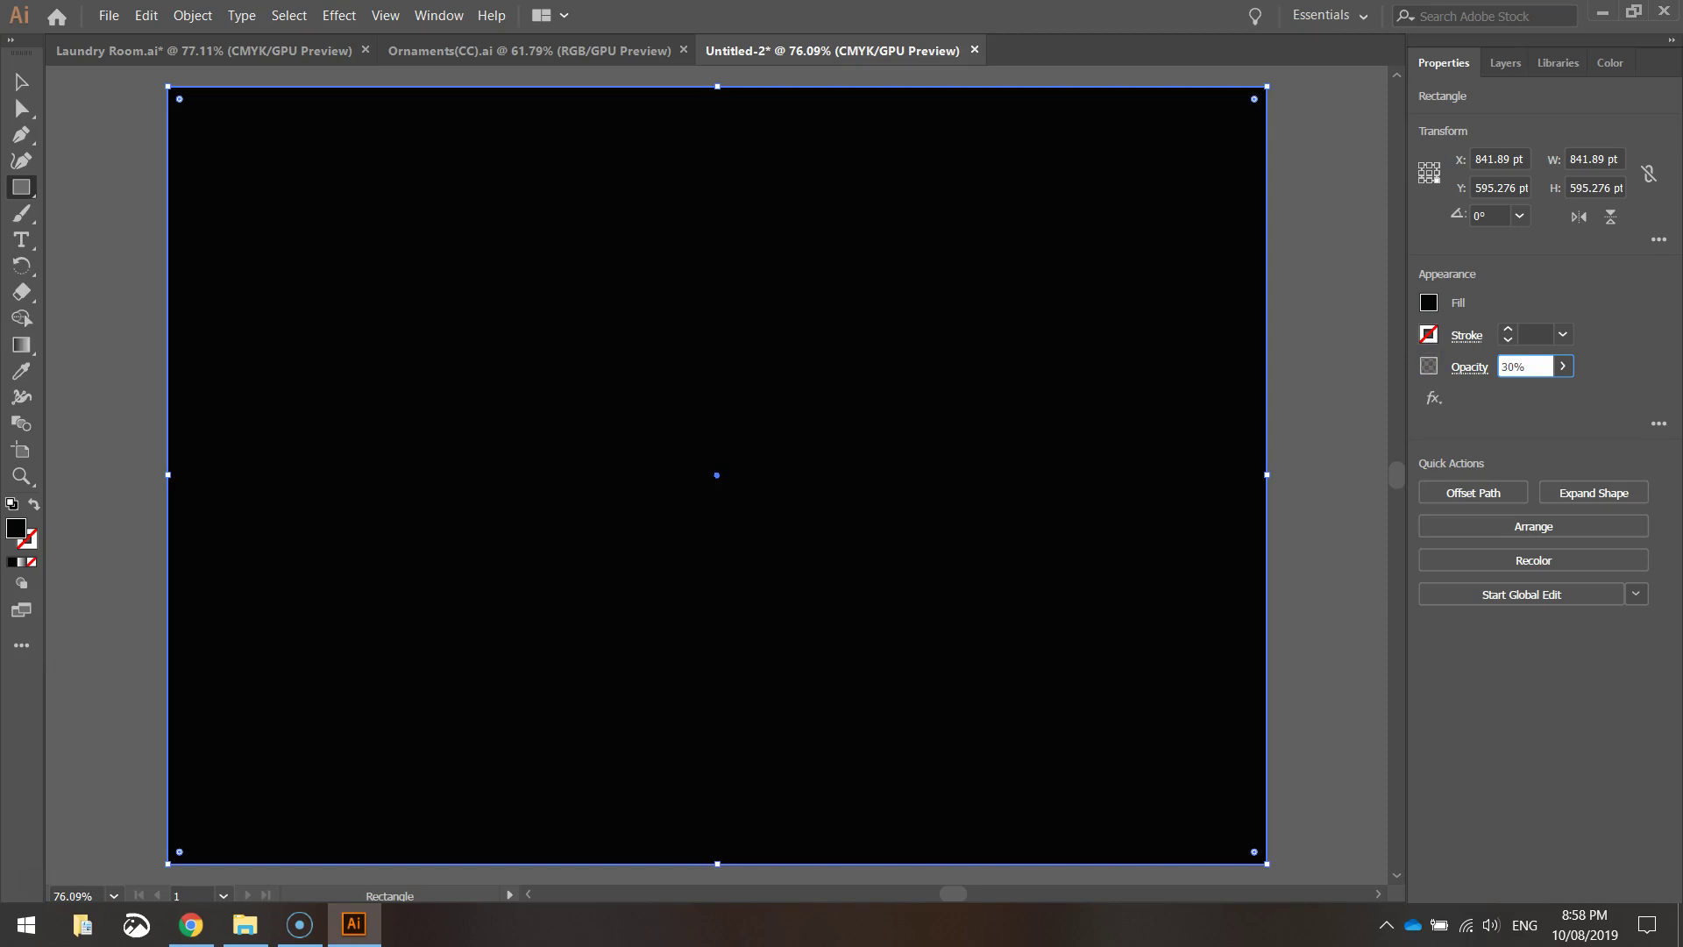
key(Return)
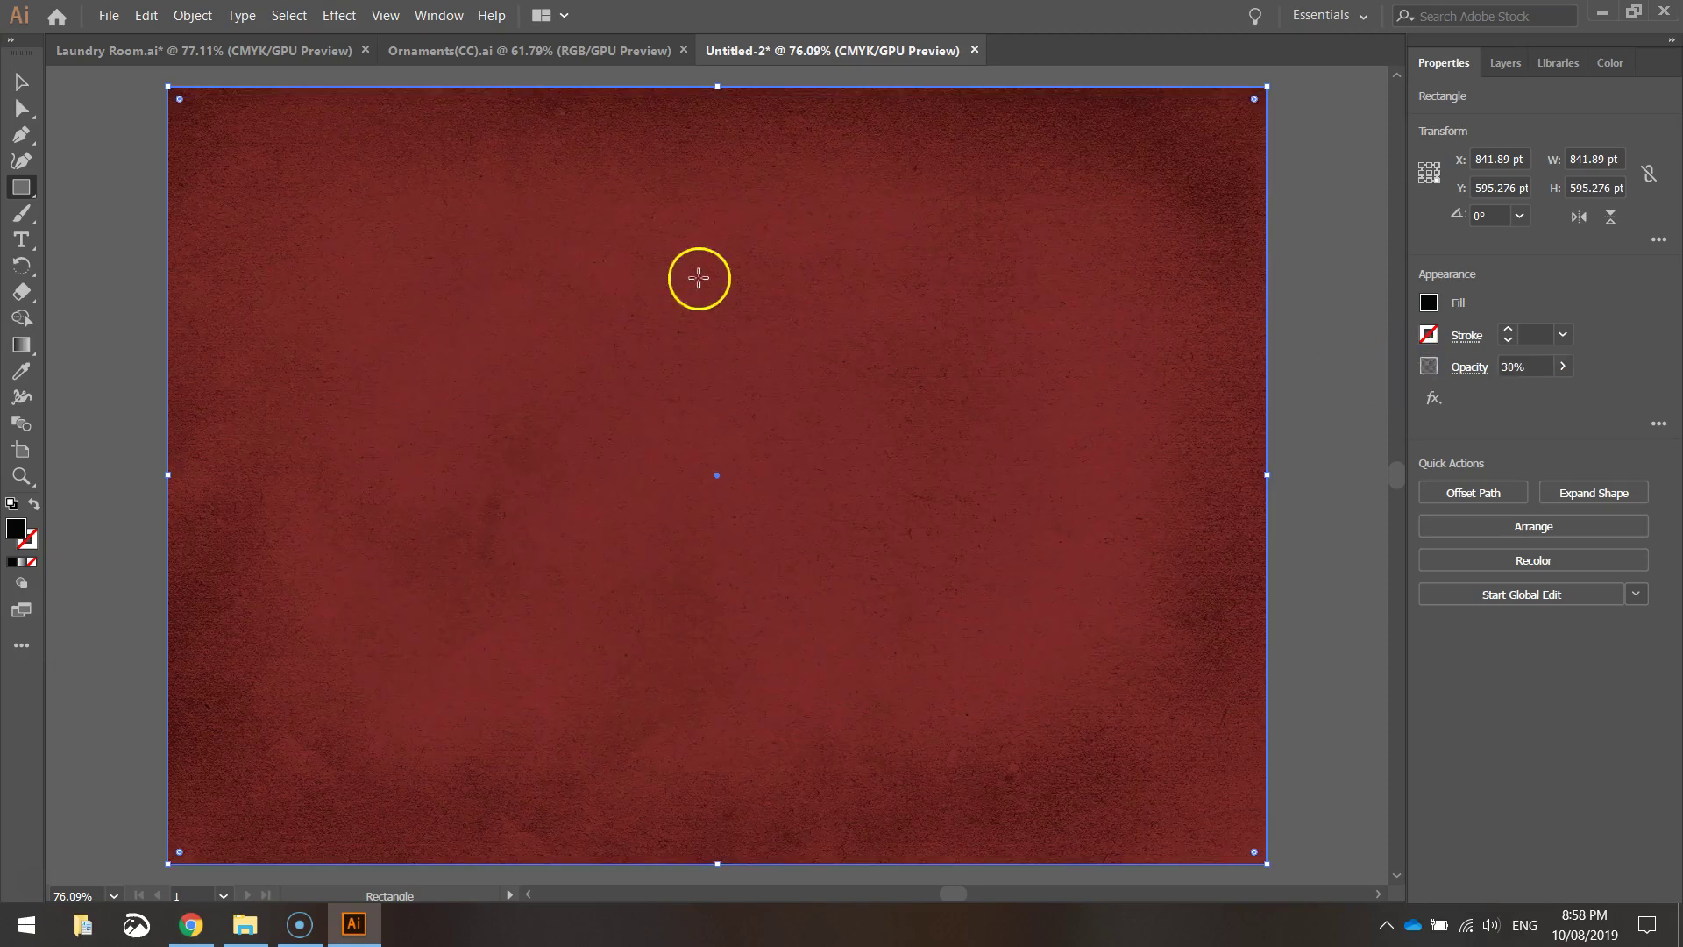
Expand Layer 1 in the Layers panel and briefly hide then show the dark overlay rectangle.
click(21, 81)
click(70, 113)
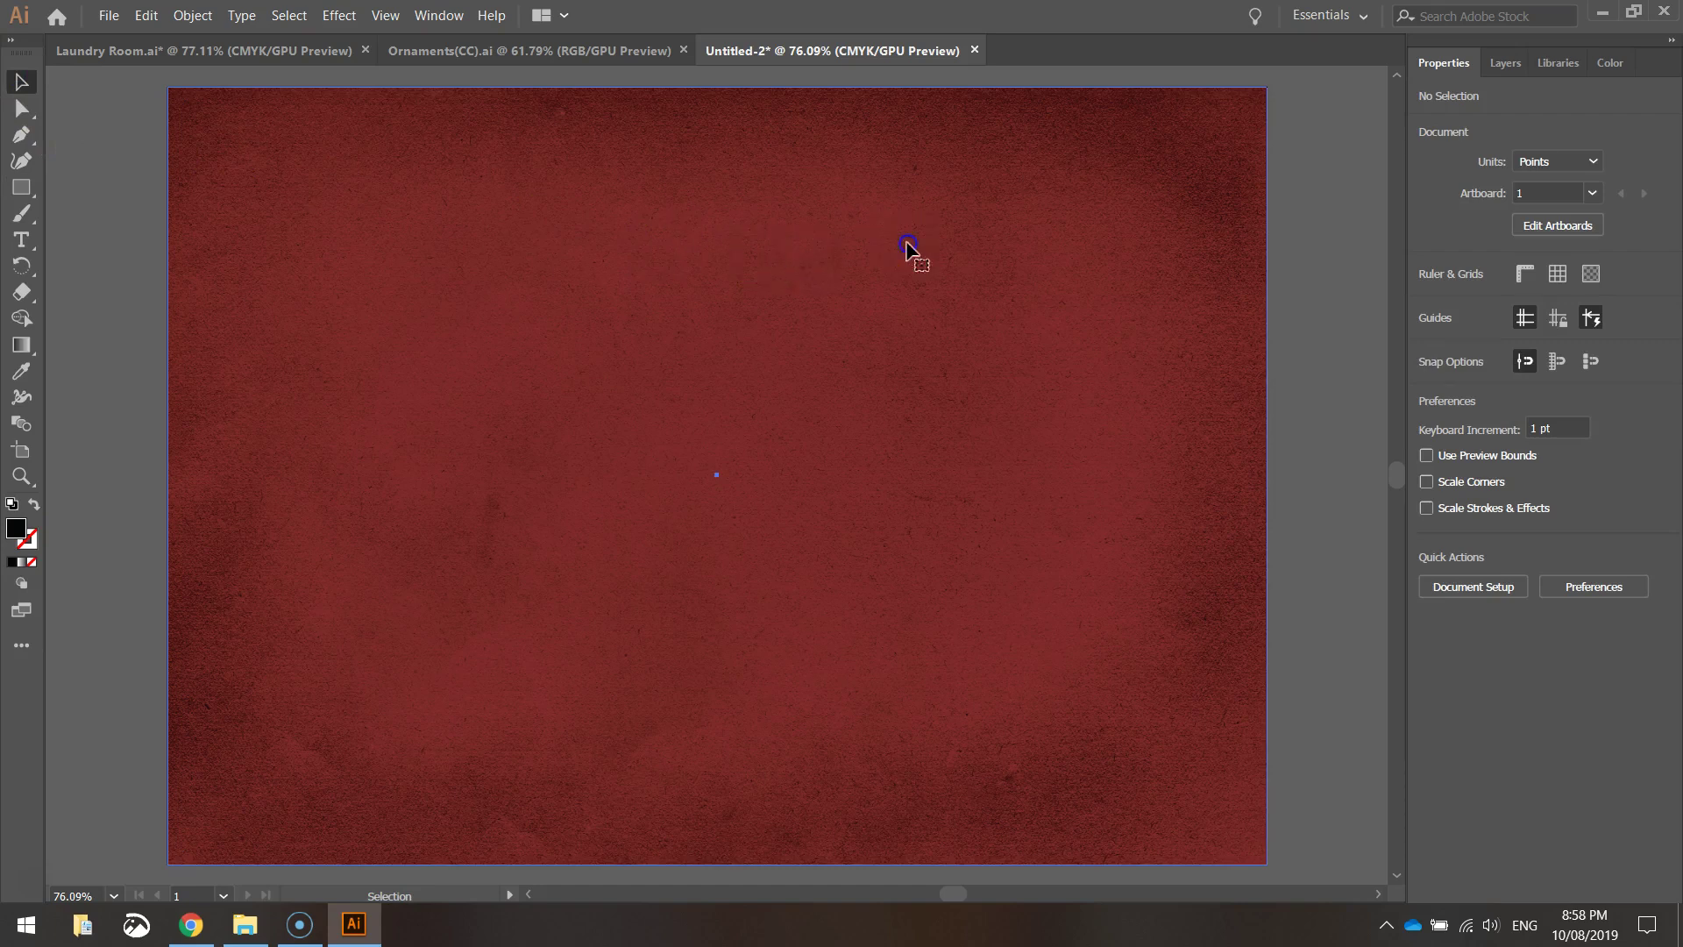
click(1000, 232)
click(1500, 63)
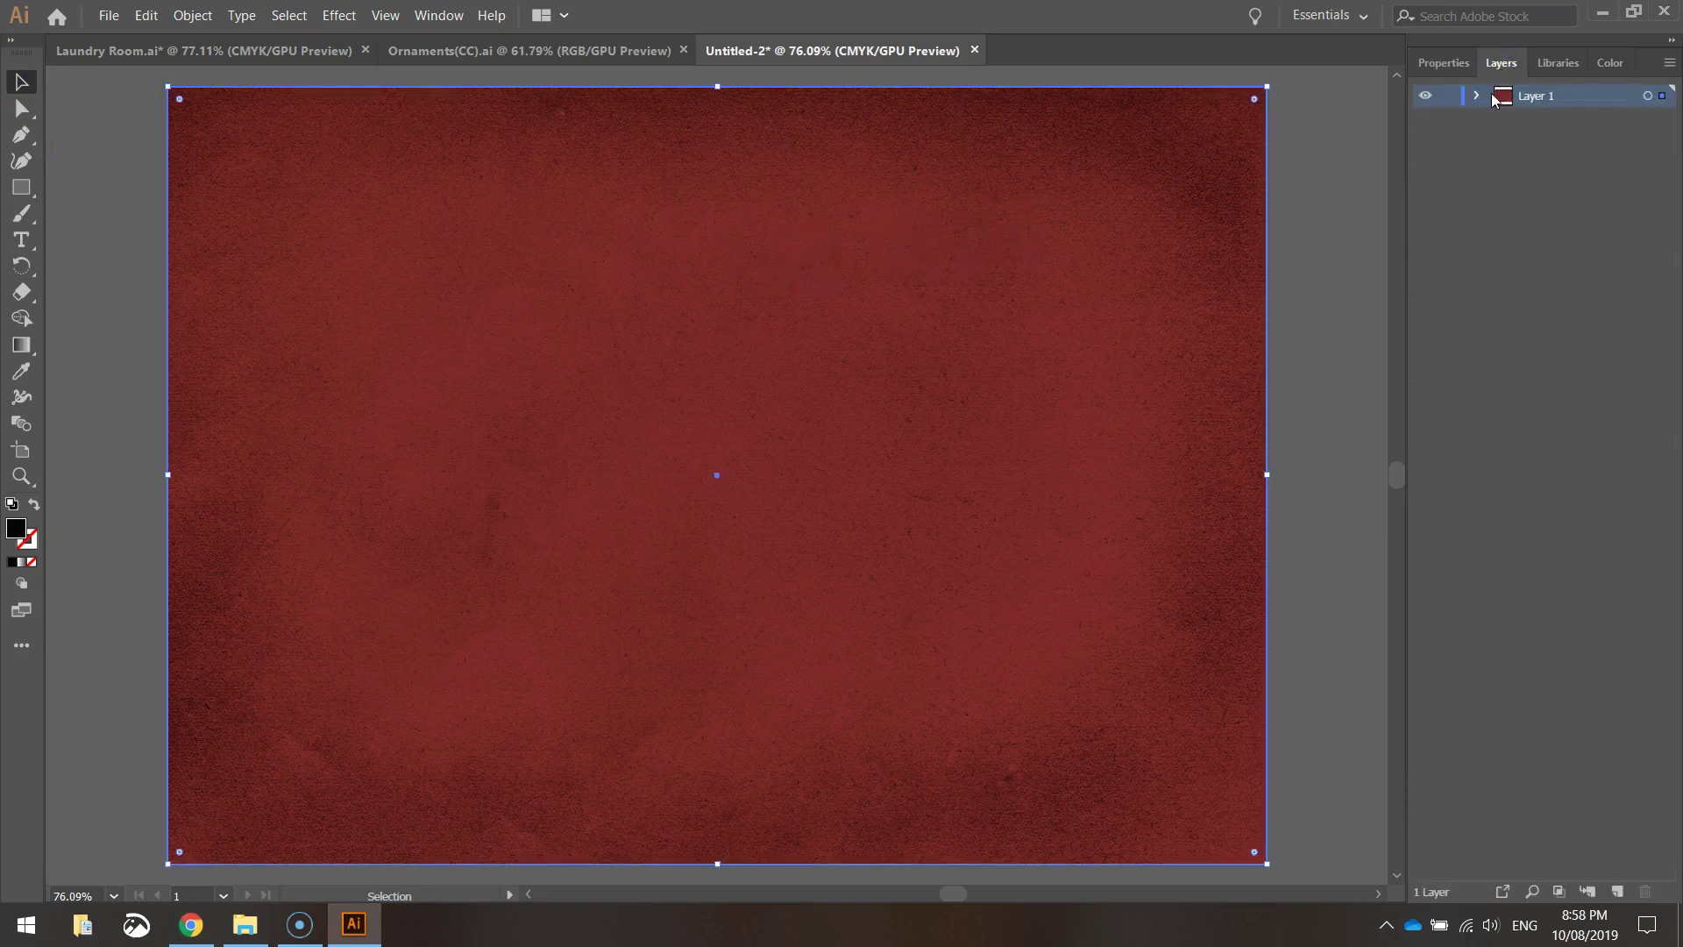
click(1476, 97)
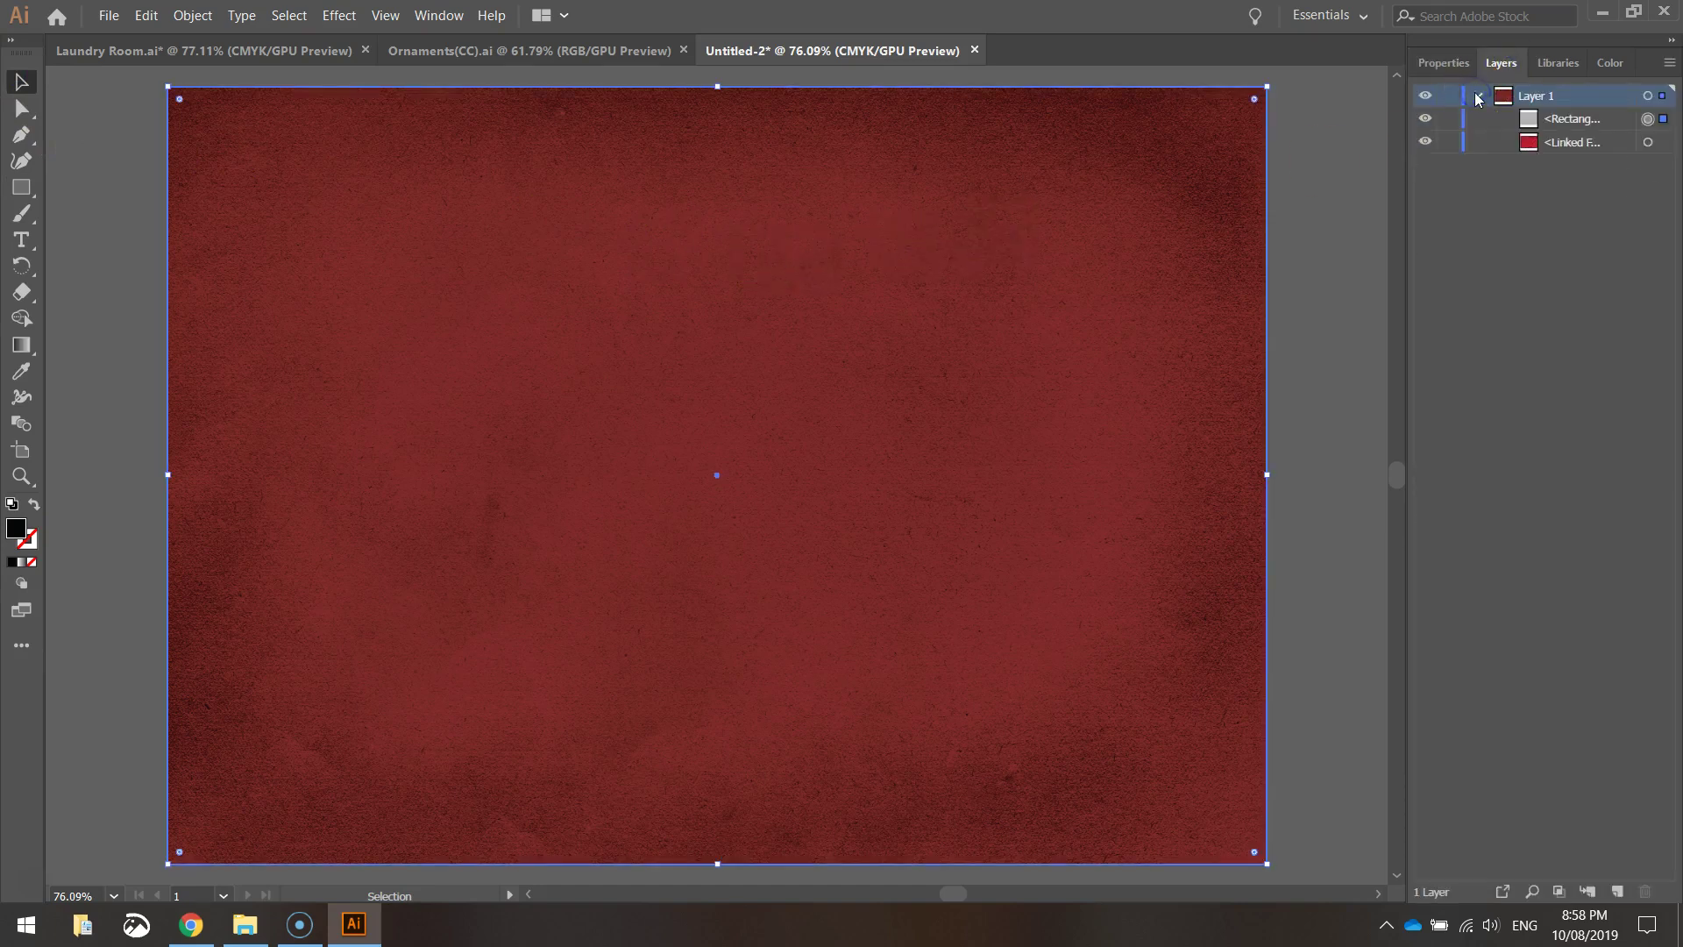
click(1424, 119)
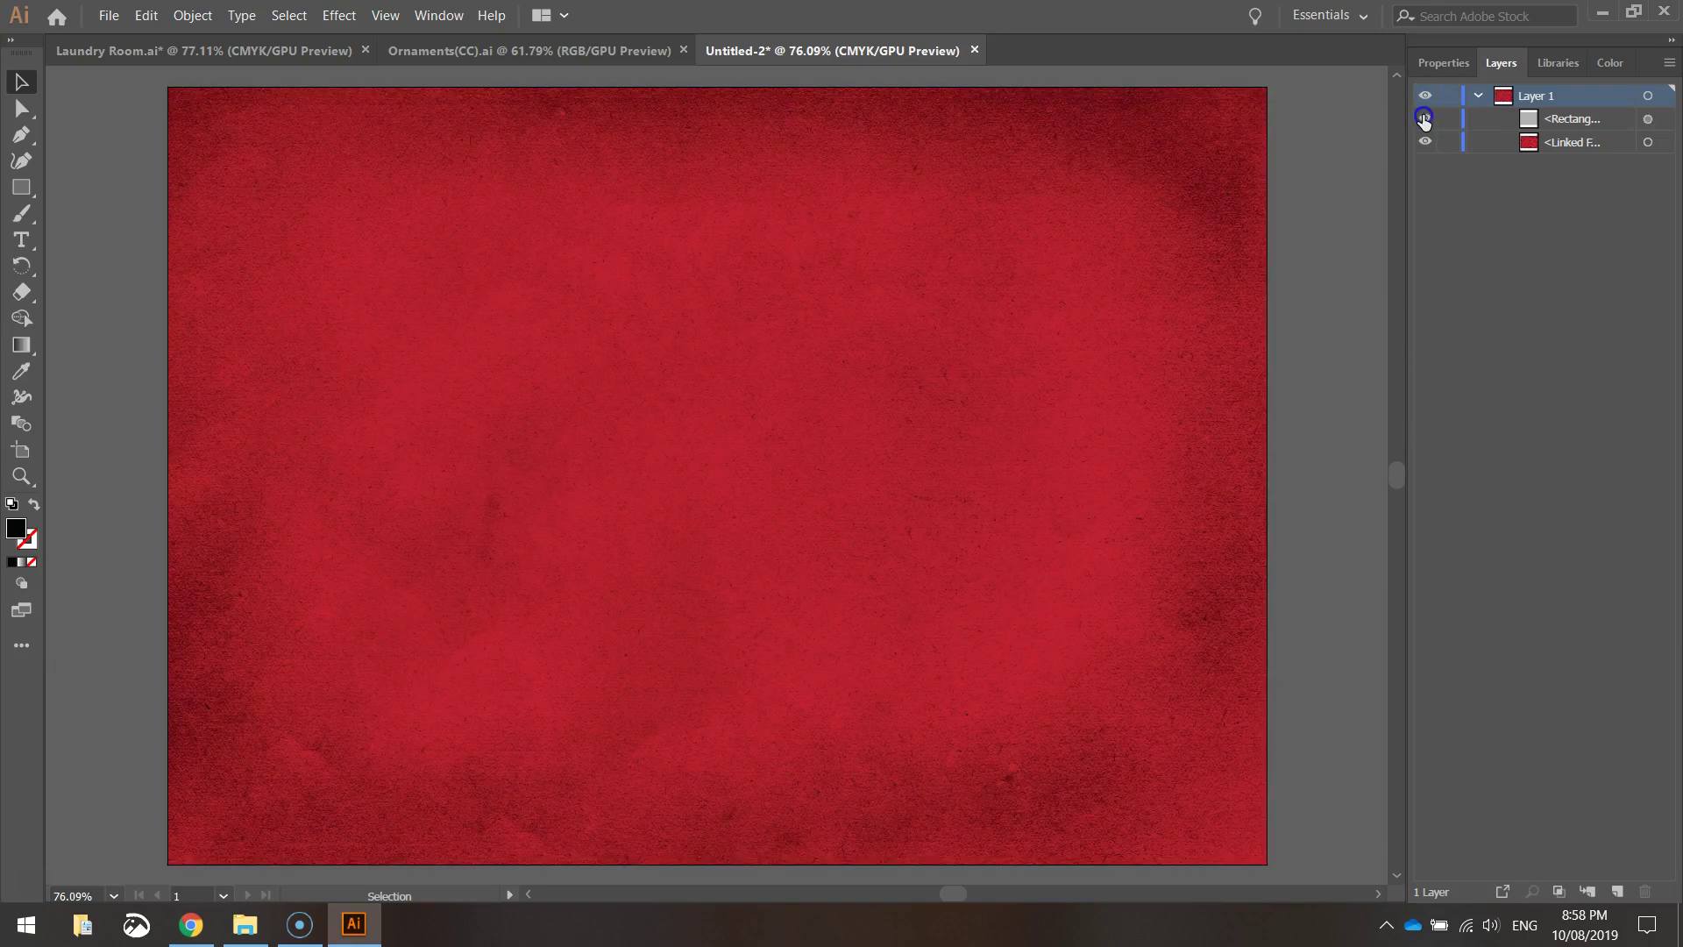
click(1424, 119)
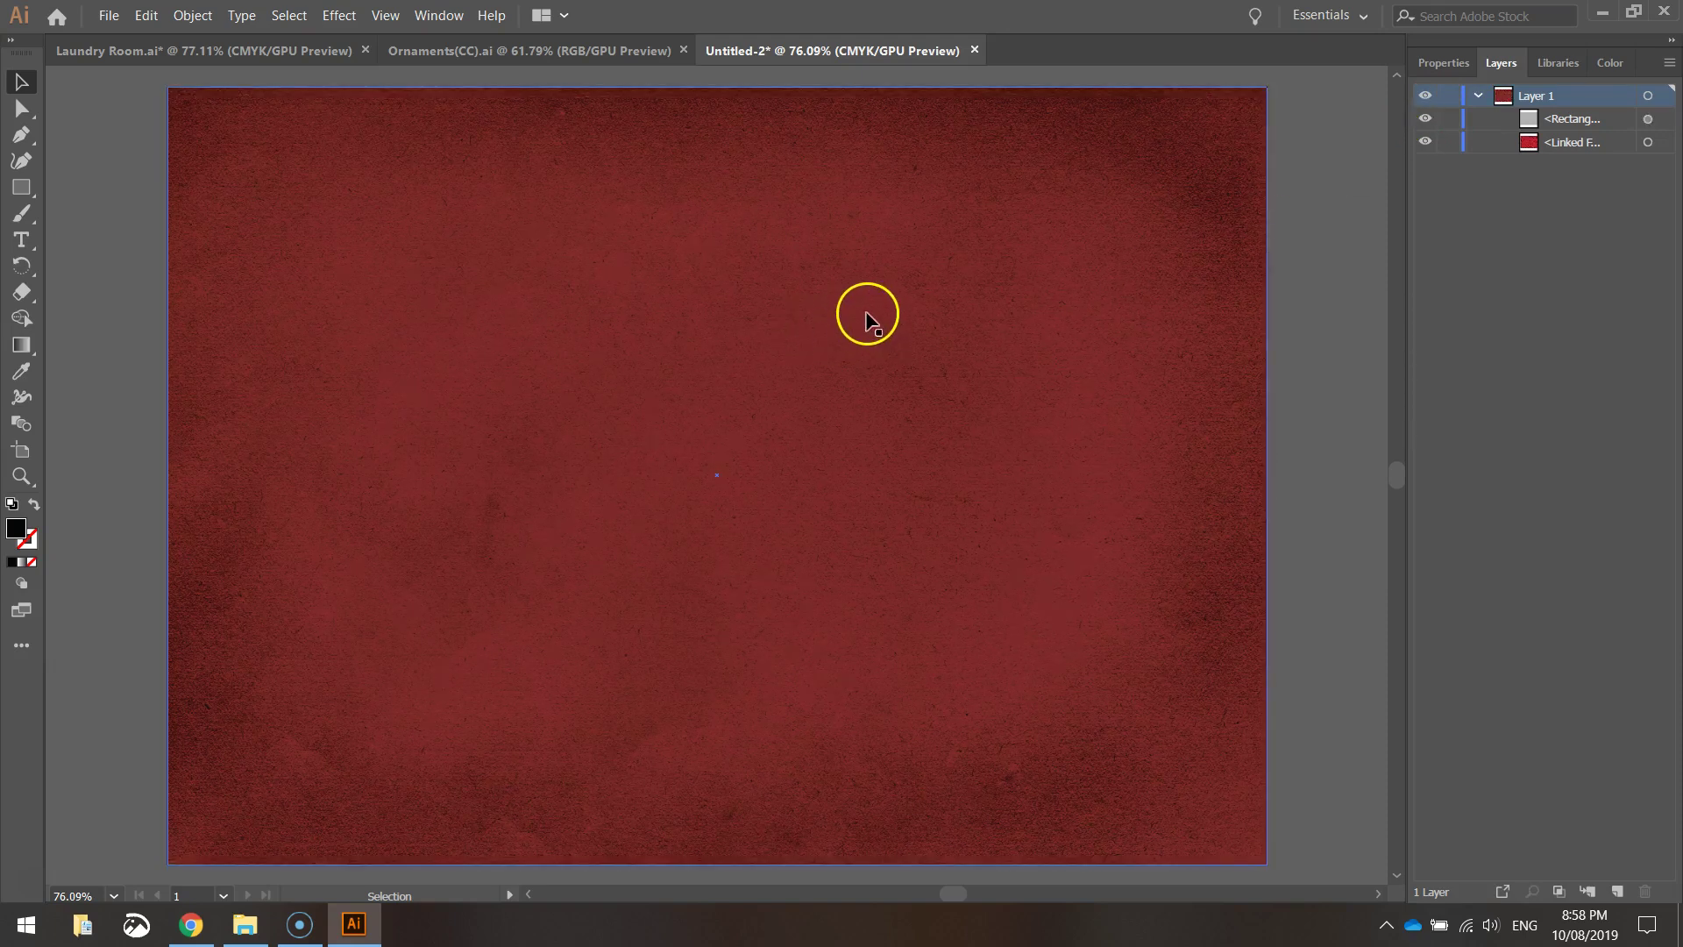
click(1344, 277)
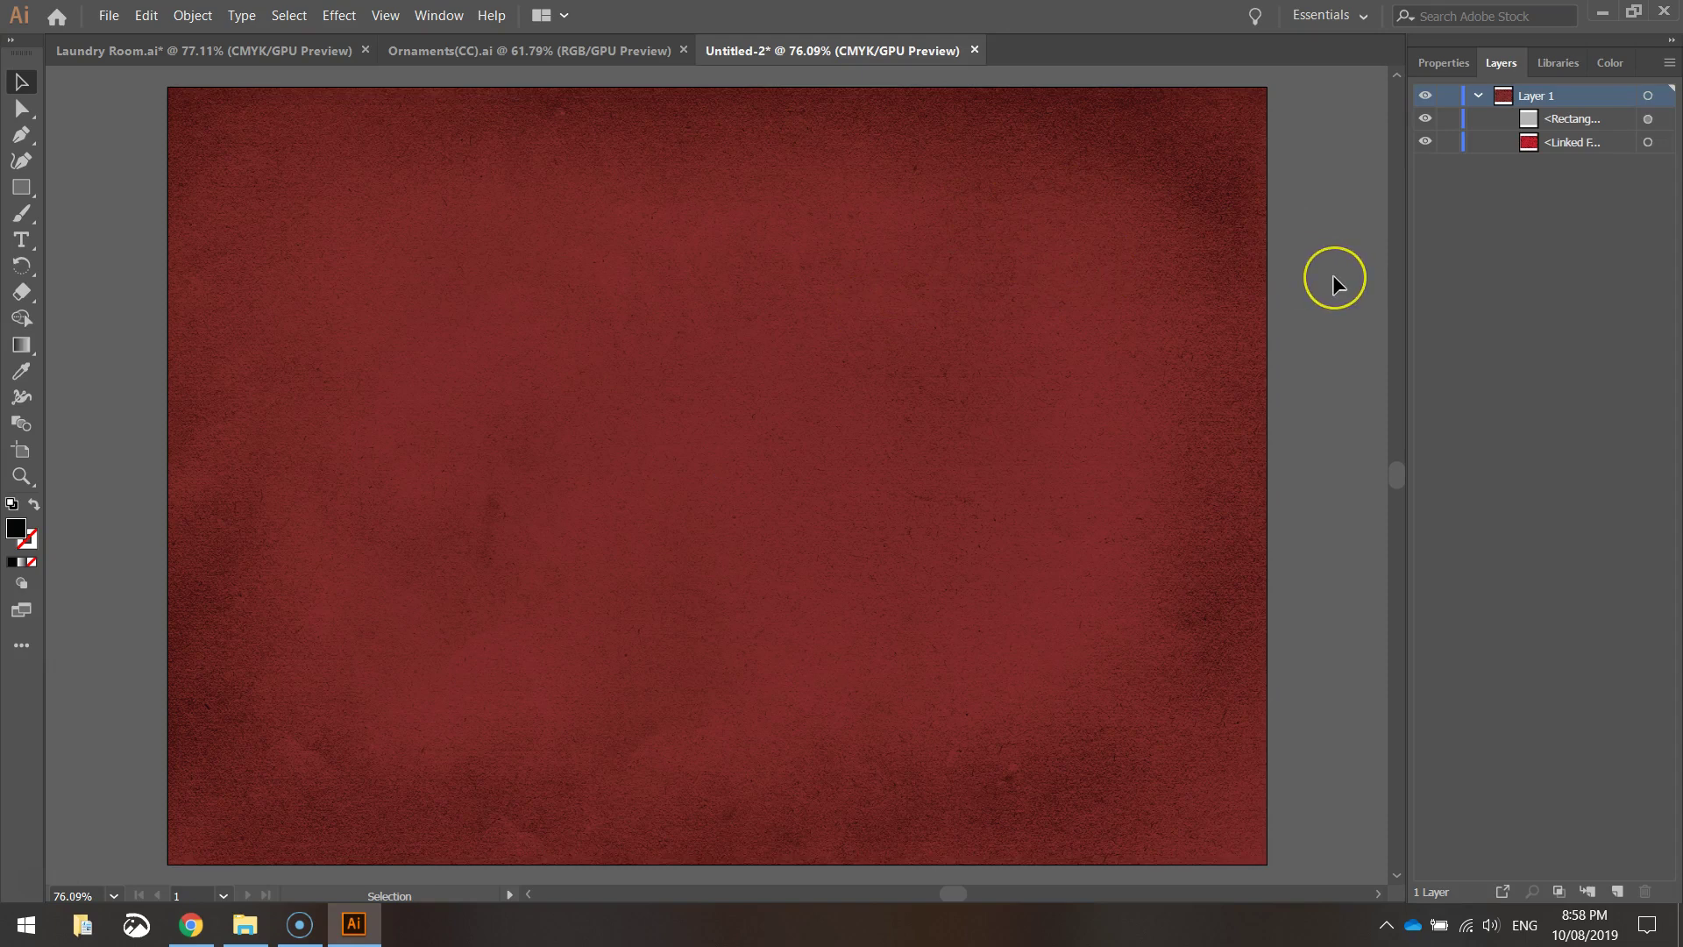
Rename Layer 1 to Background, add a new layer named Border, then return to File Explorer.
drag(1503, 140, 1536, 100)
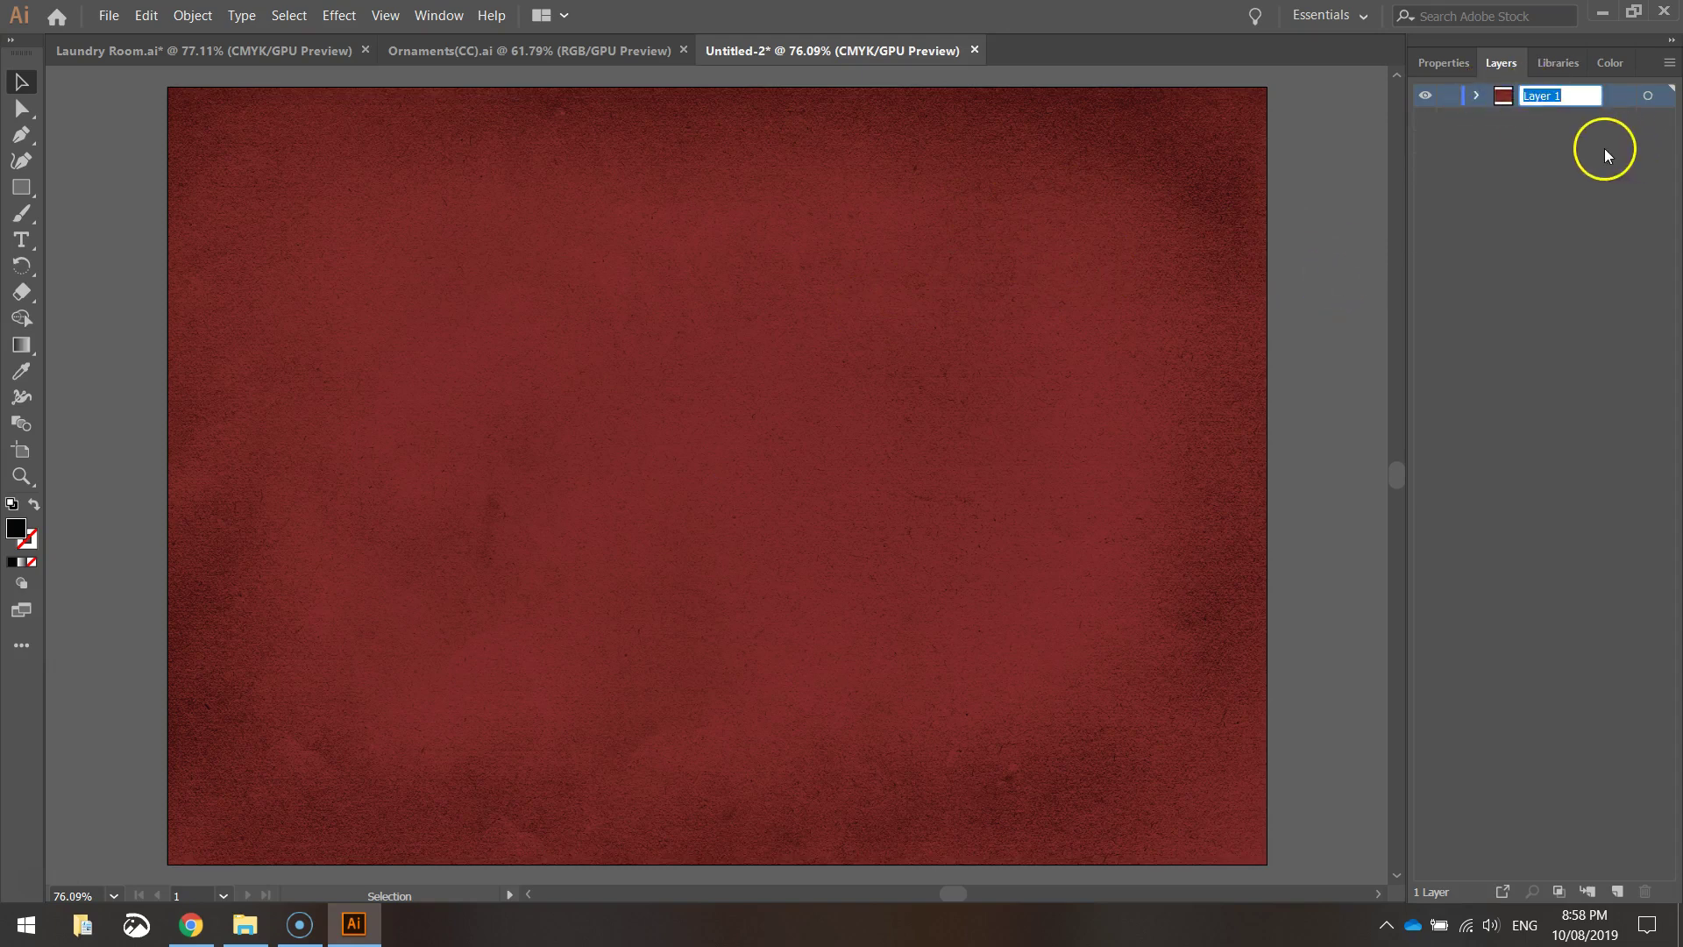
text(Background)
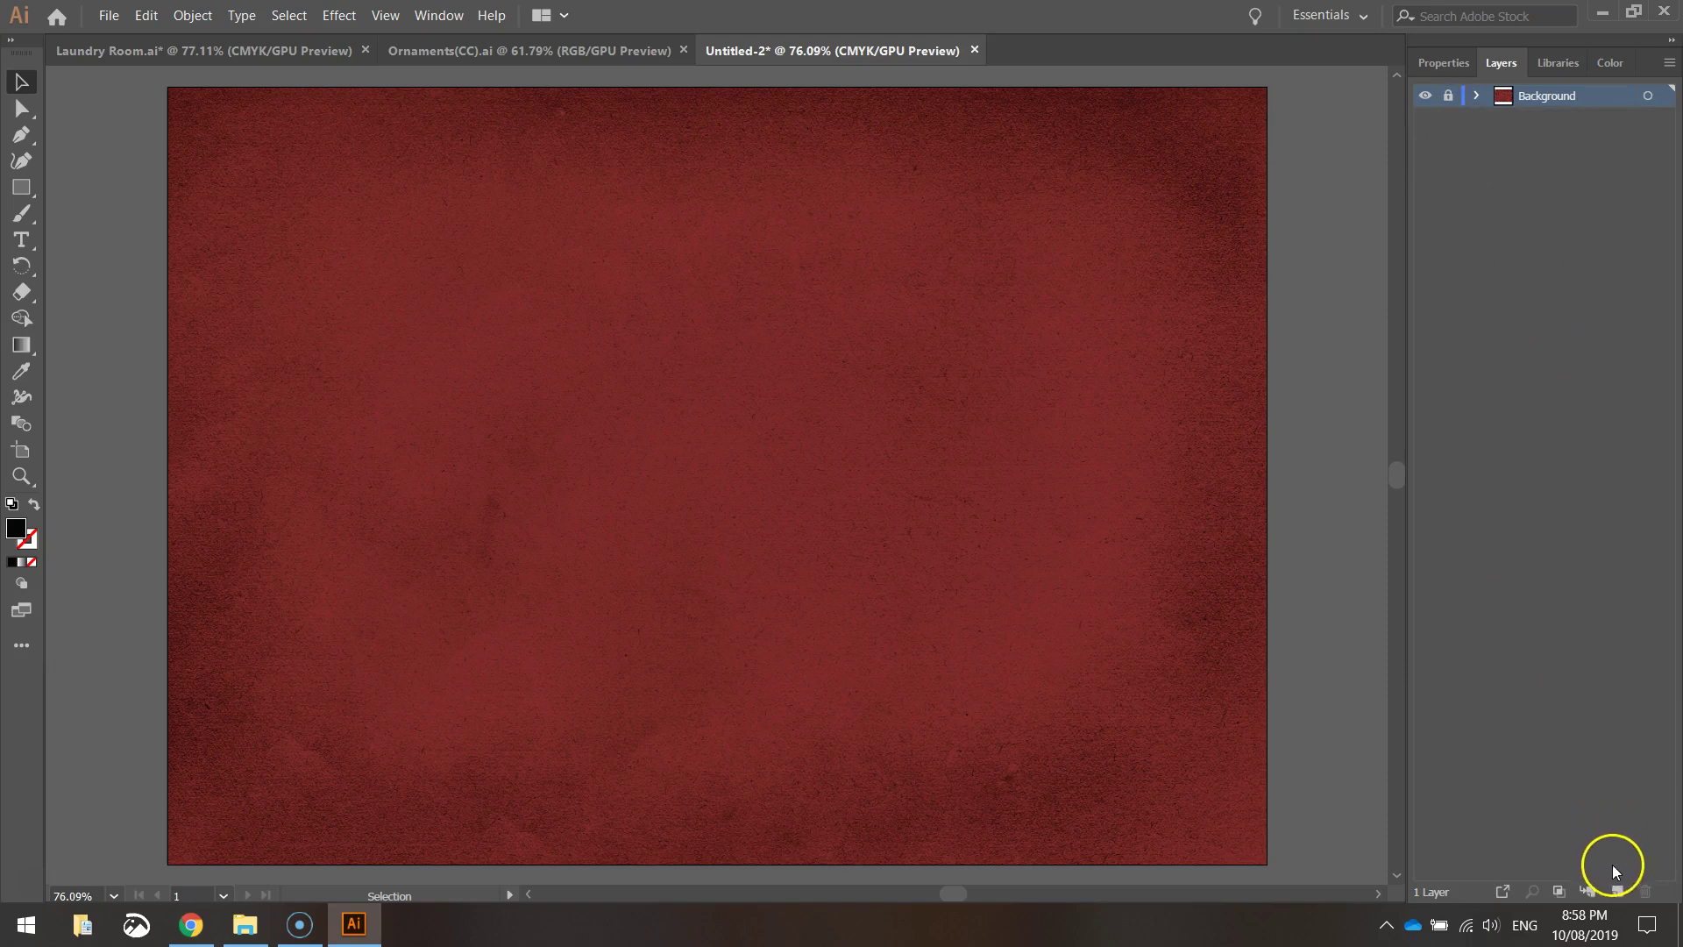
click(1617, 891)
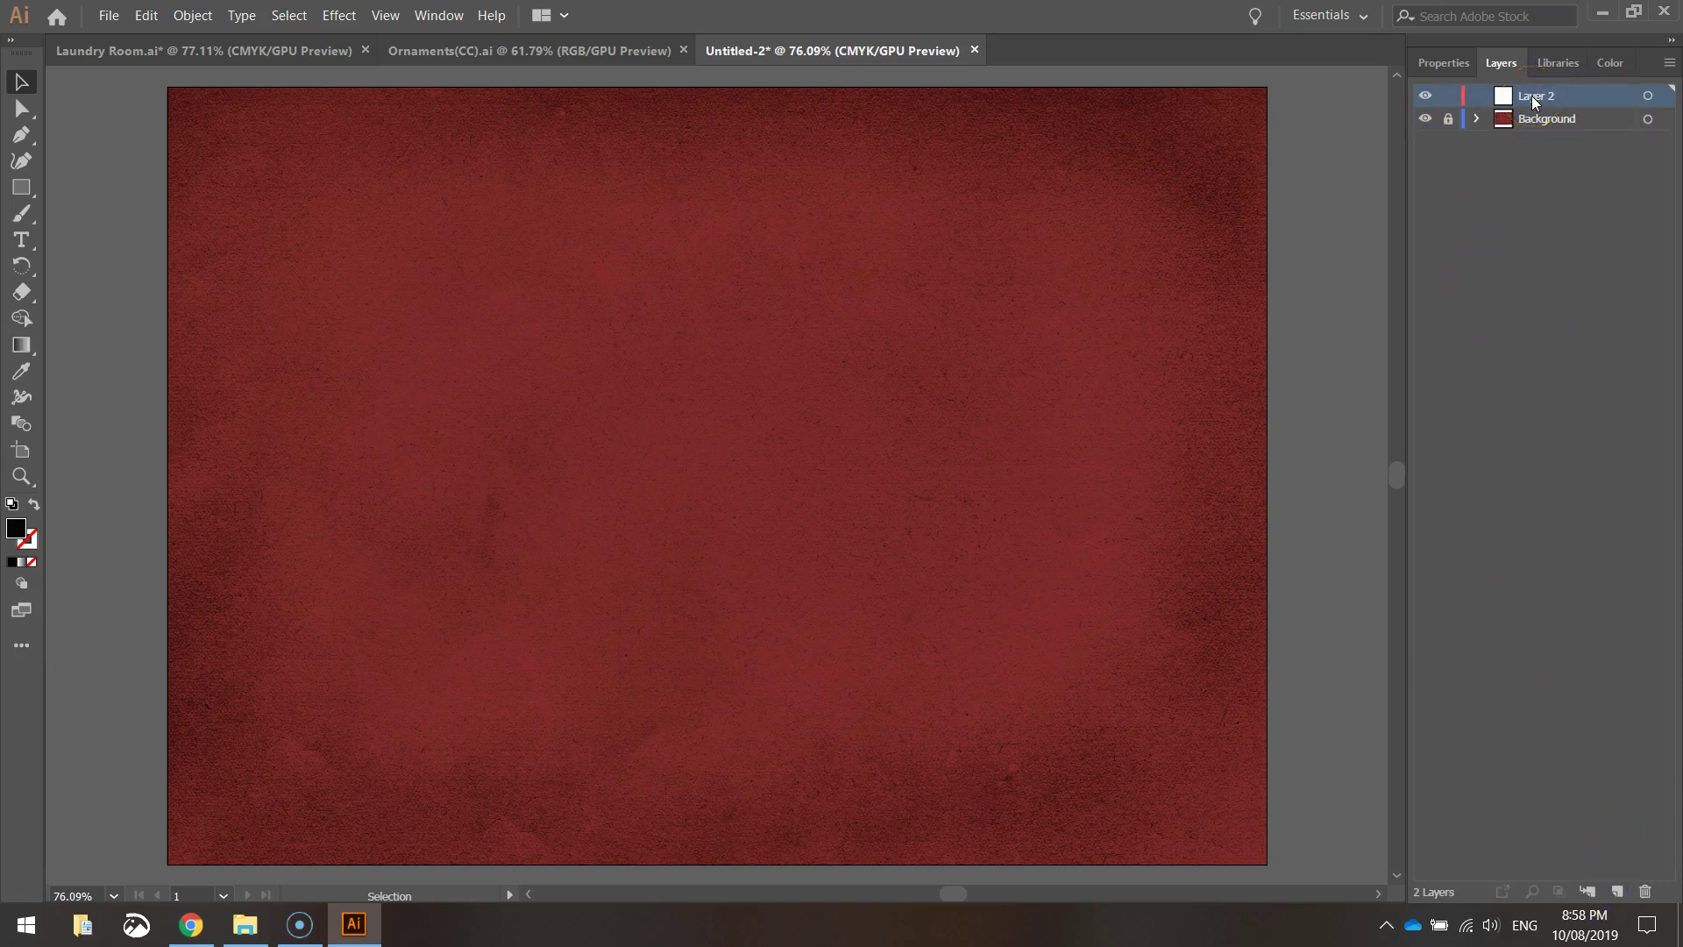
double_click(1534, 99)
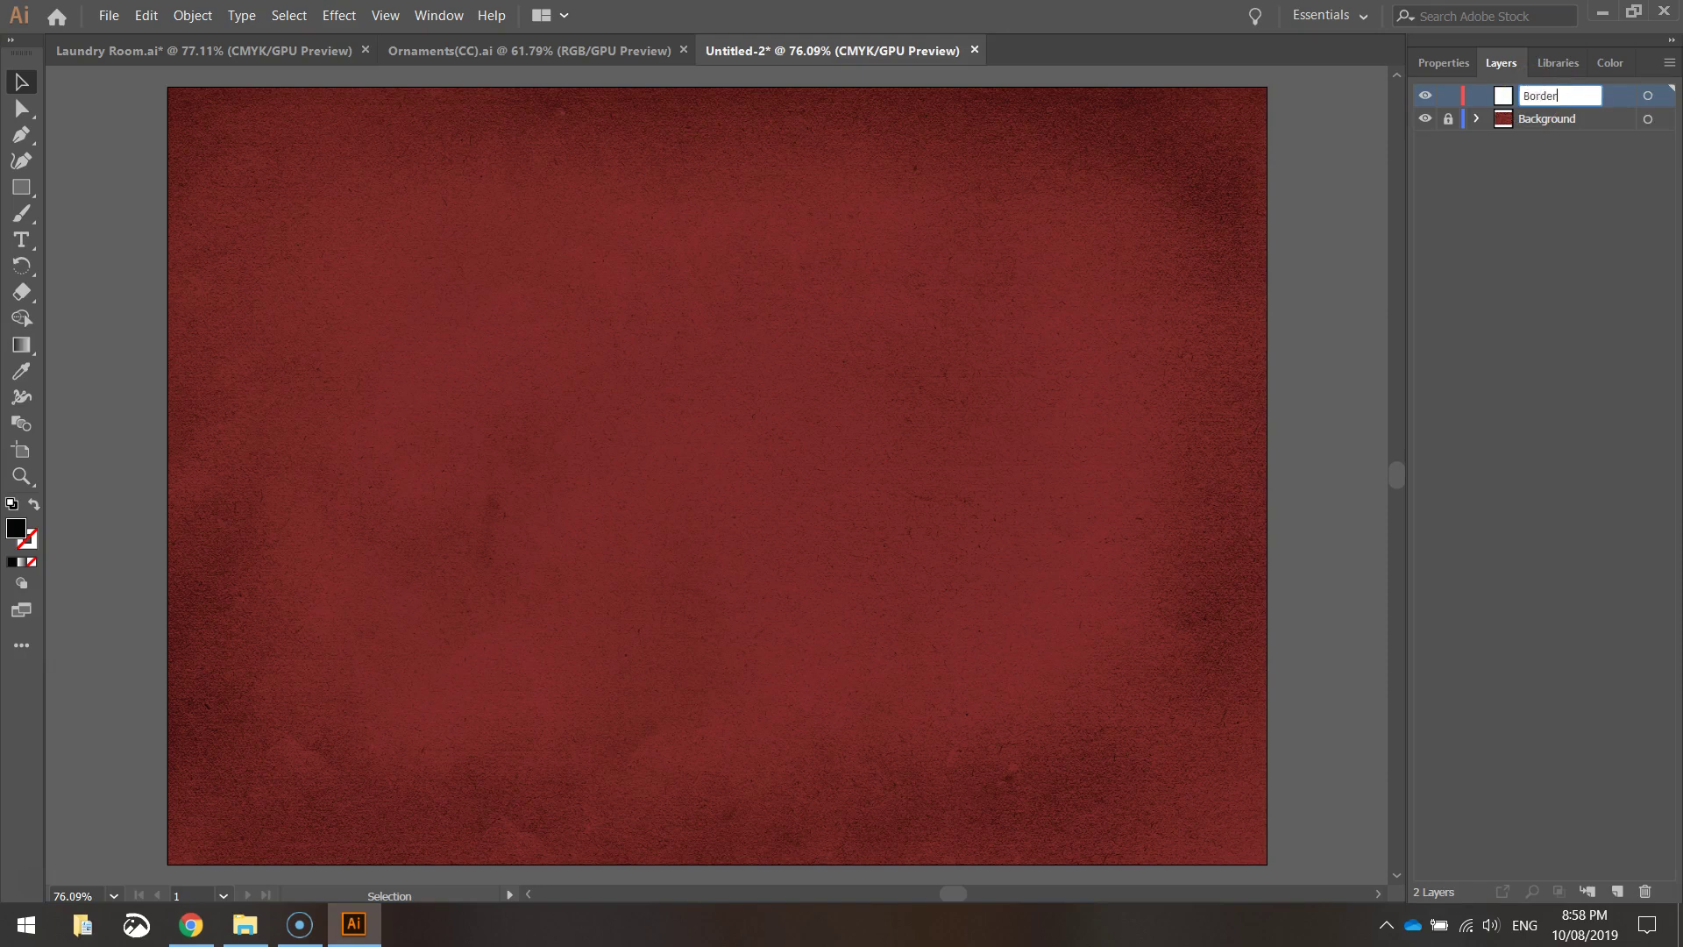
key(Return)
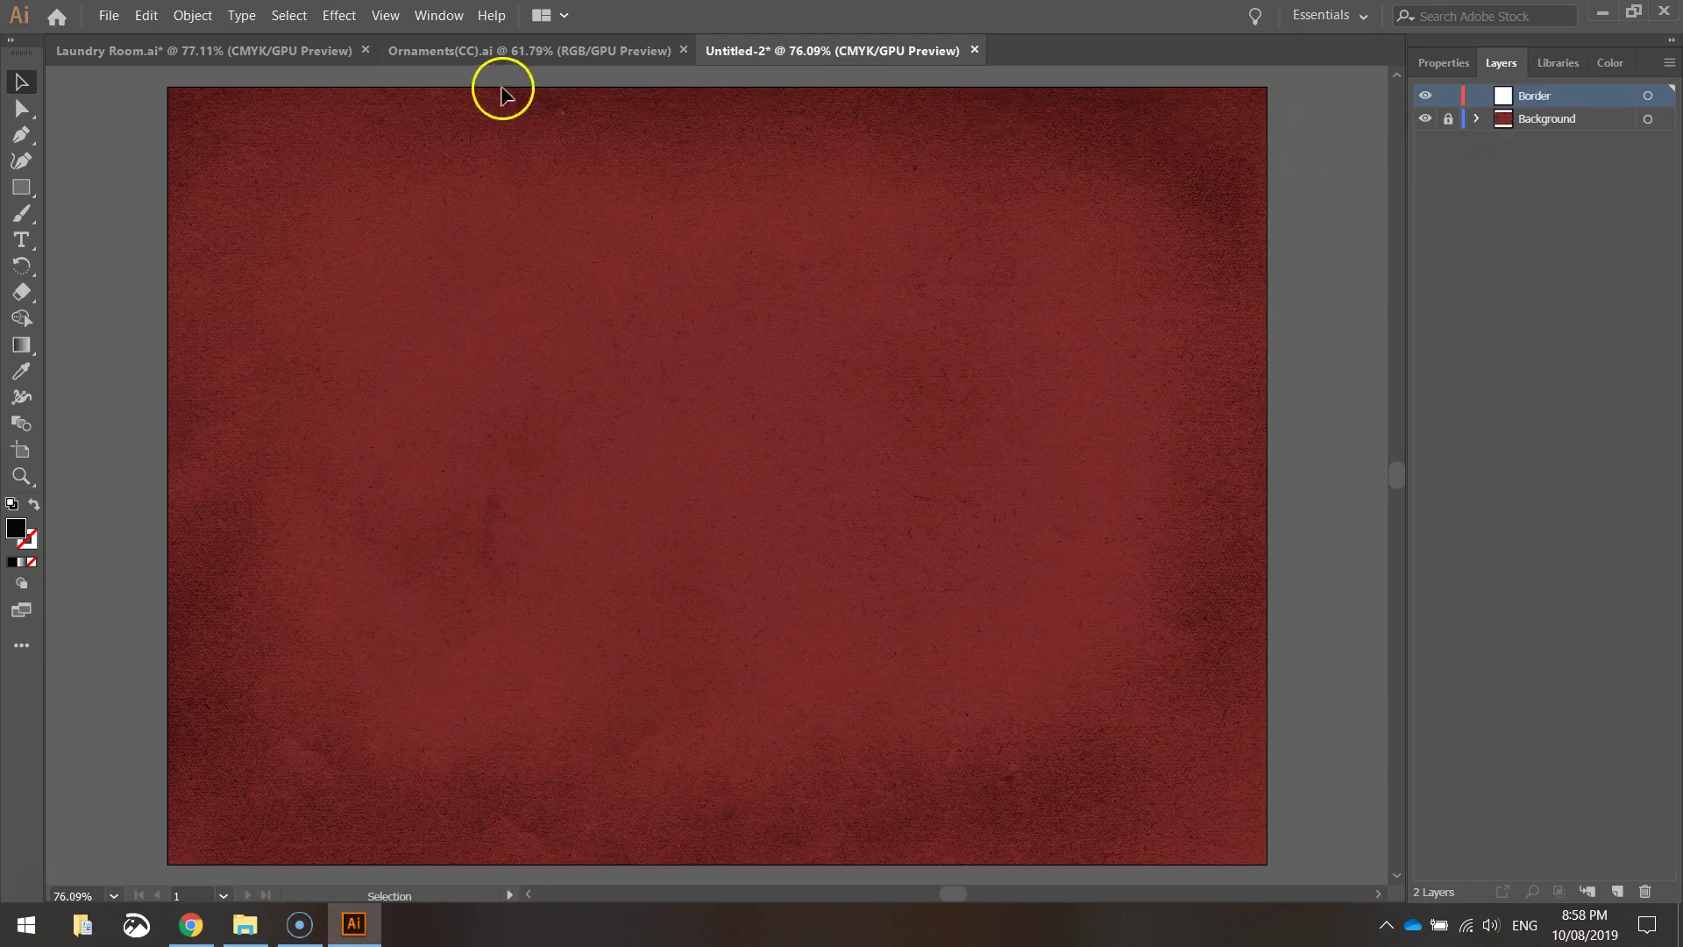
click(248, 928)
click(741, 169)
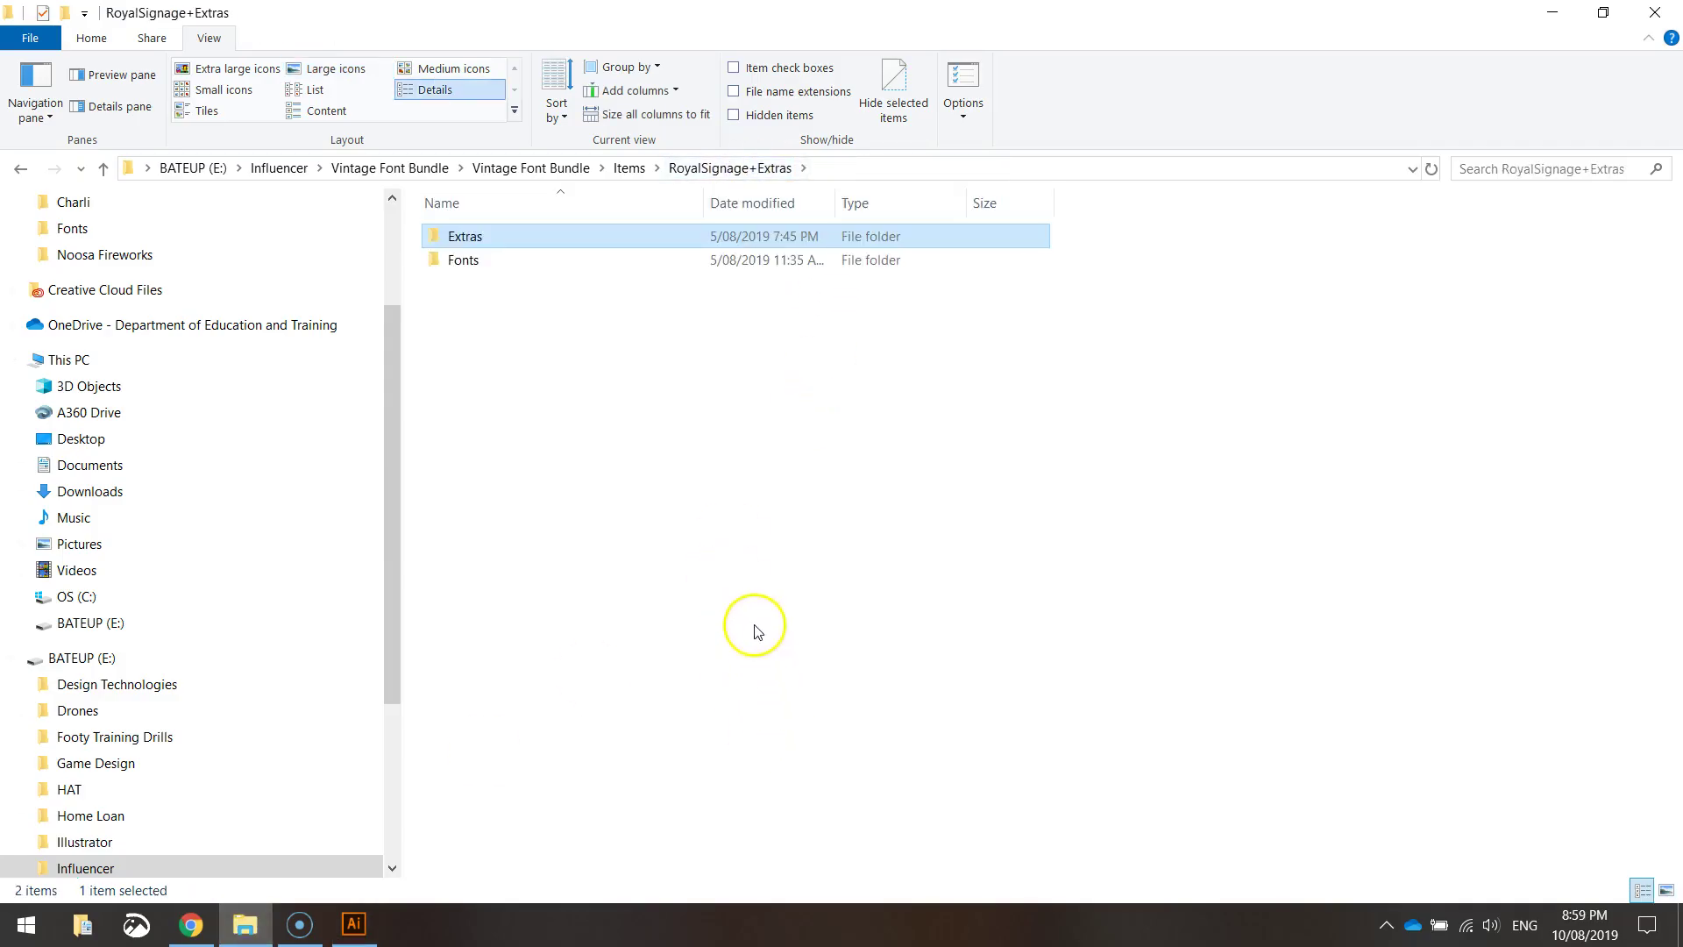
Go through Extras > Ornaments > Adobe and open Ornaments(CC).ai in Illustrator.
double_click(465, 237)
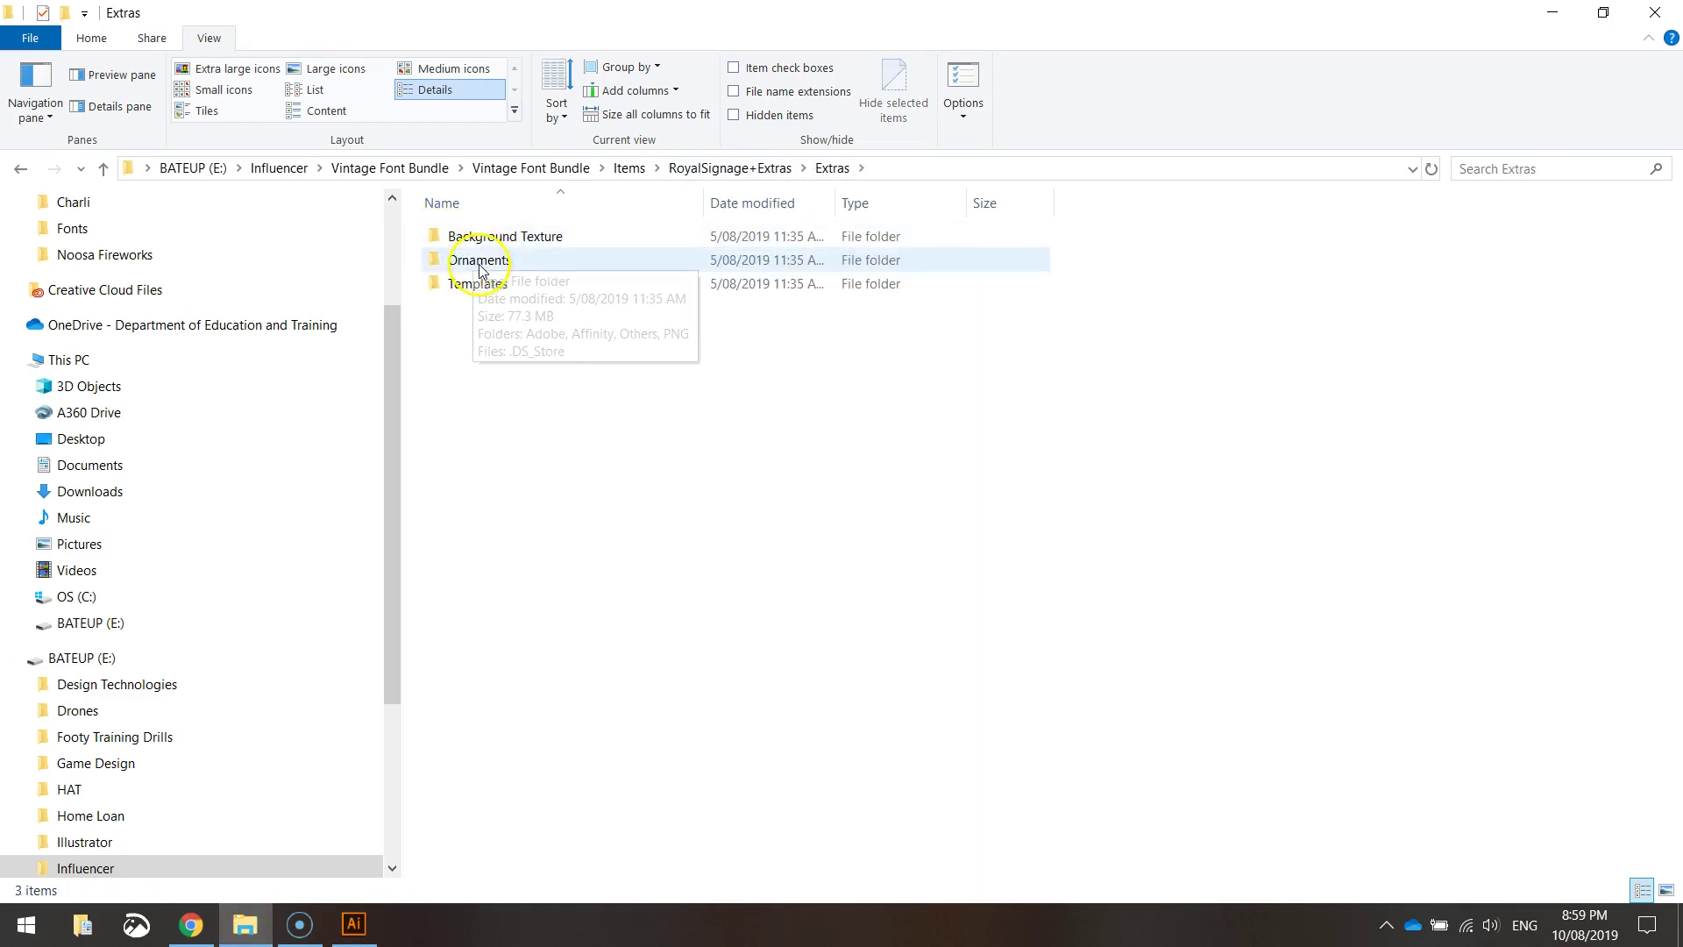
double_click(480, 263)
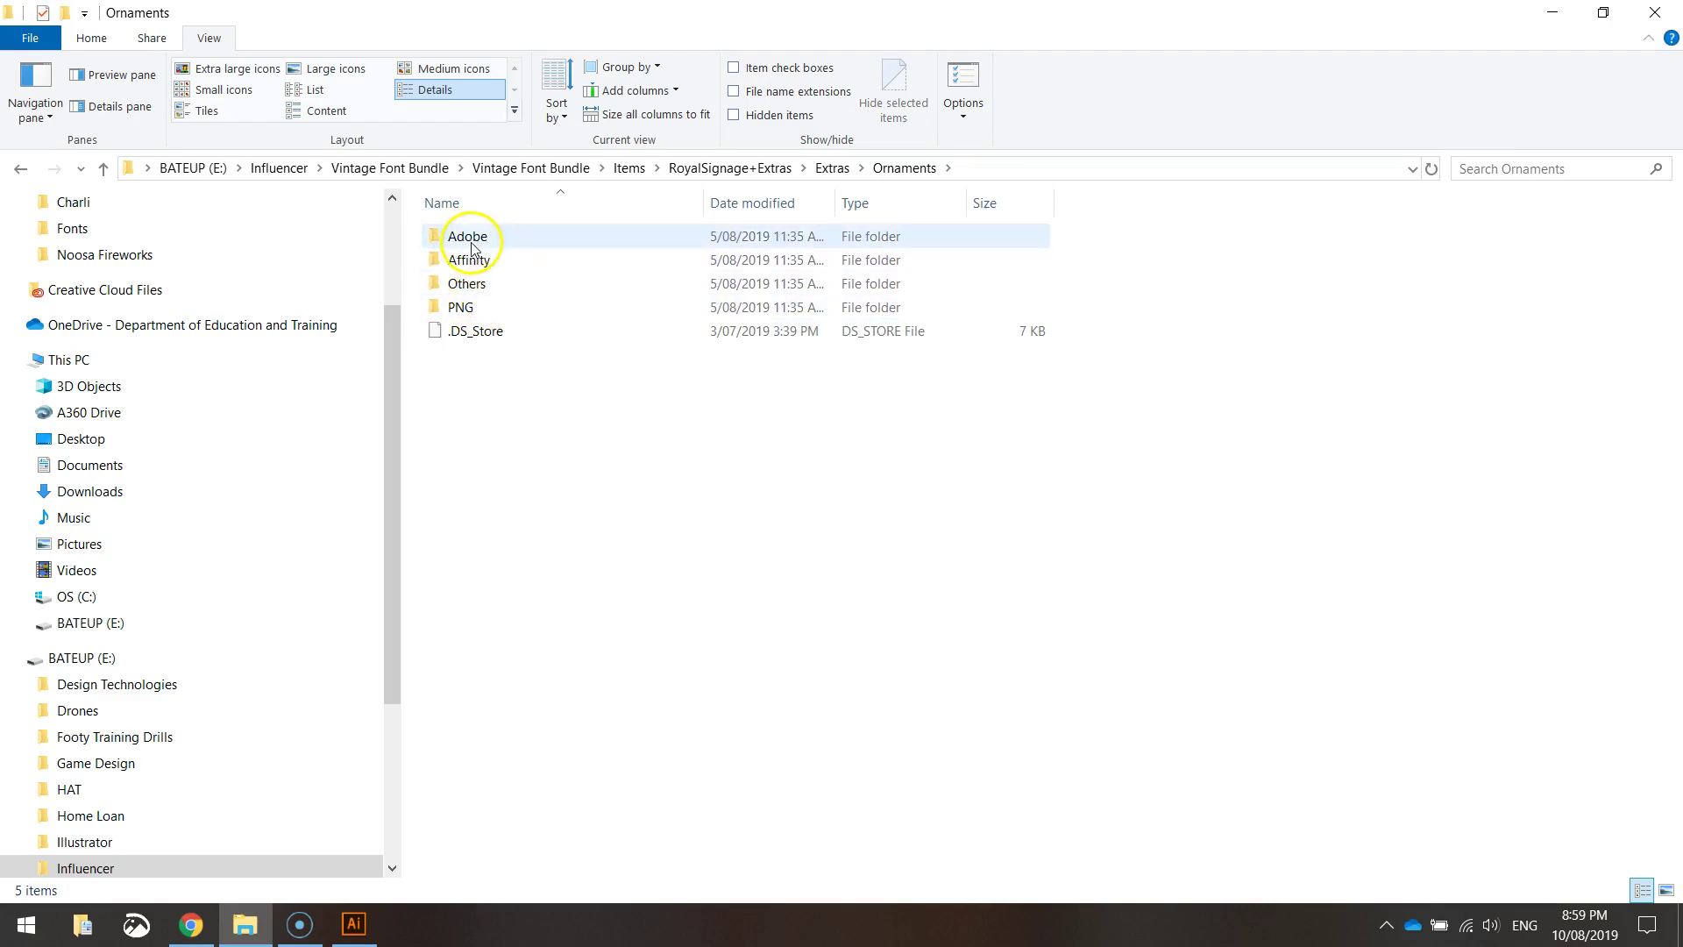
double_click(470, 242)
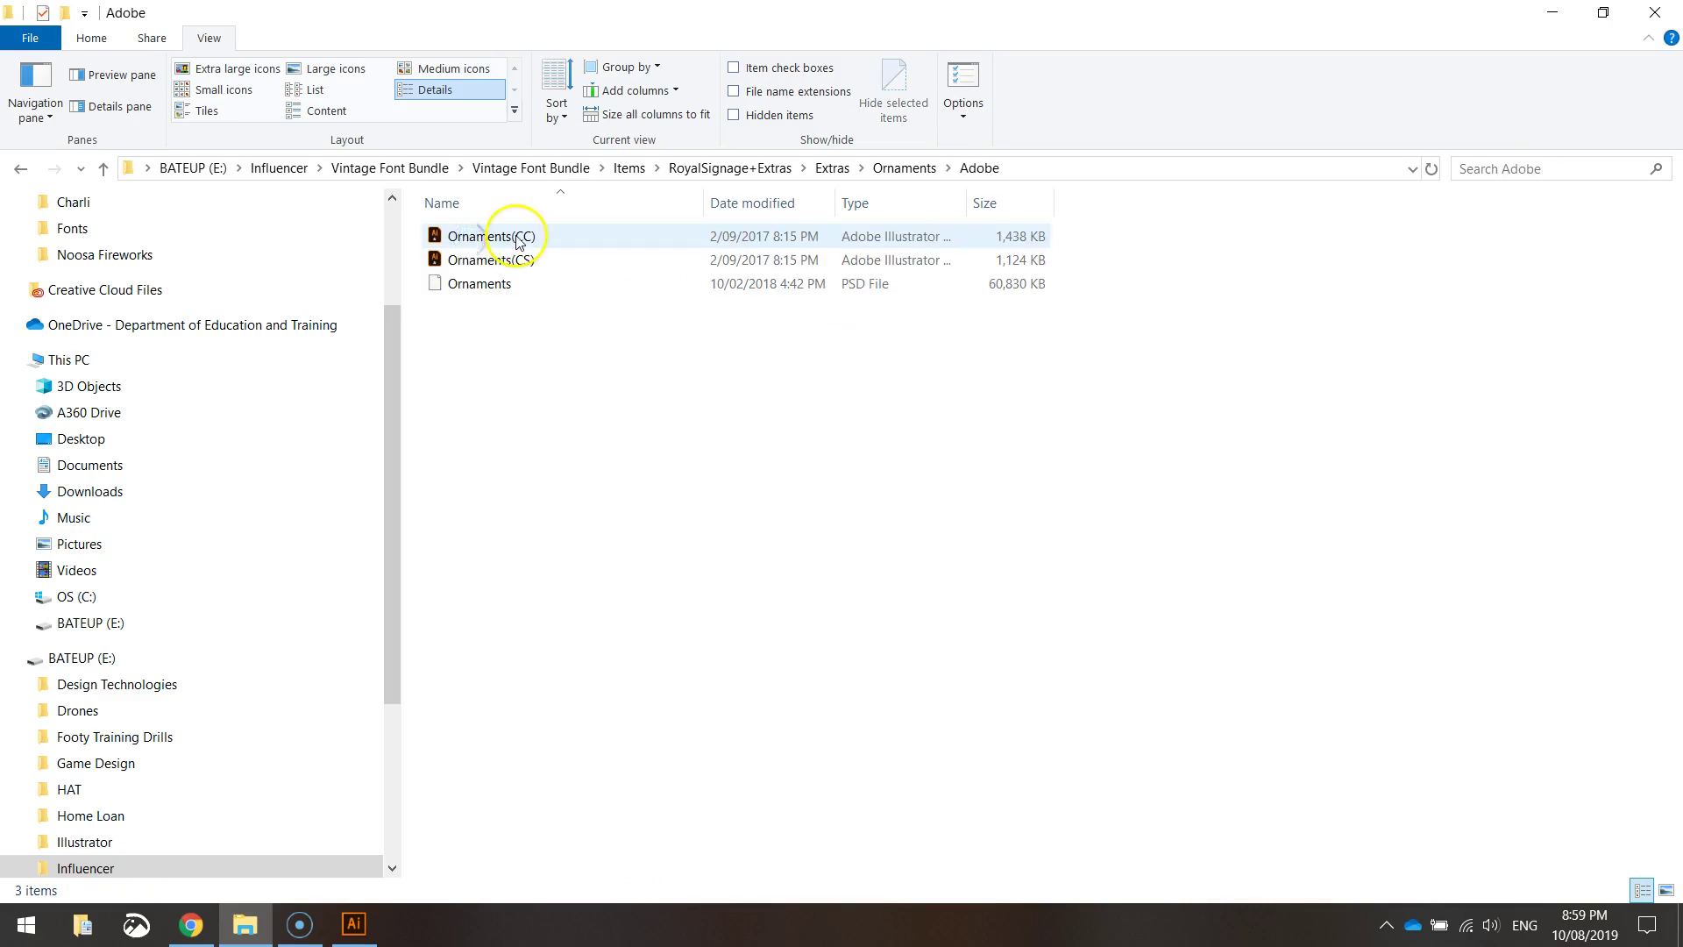
double_click(519, 242)
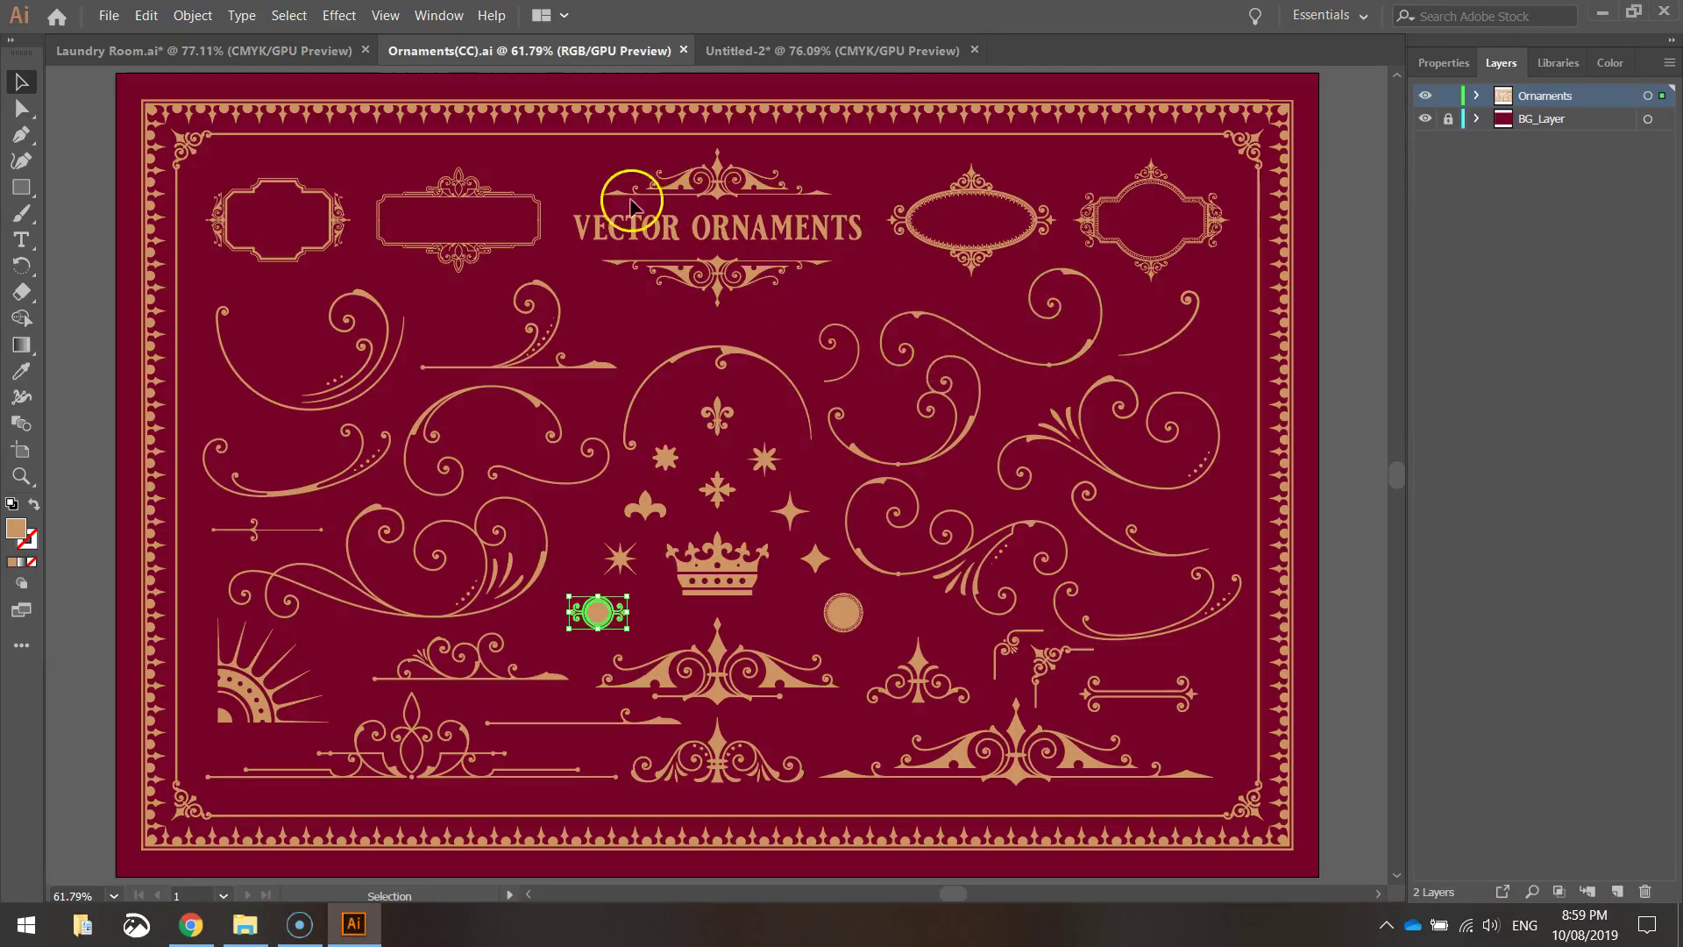
Select the outer border frame and the inner corner-ornament frame on the ornaments sheet.
click(325, 179)
click(327, 104)
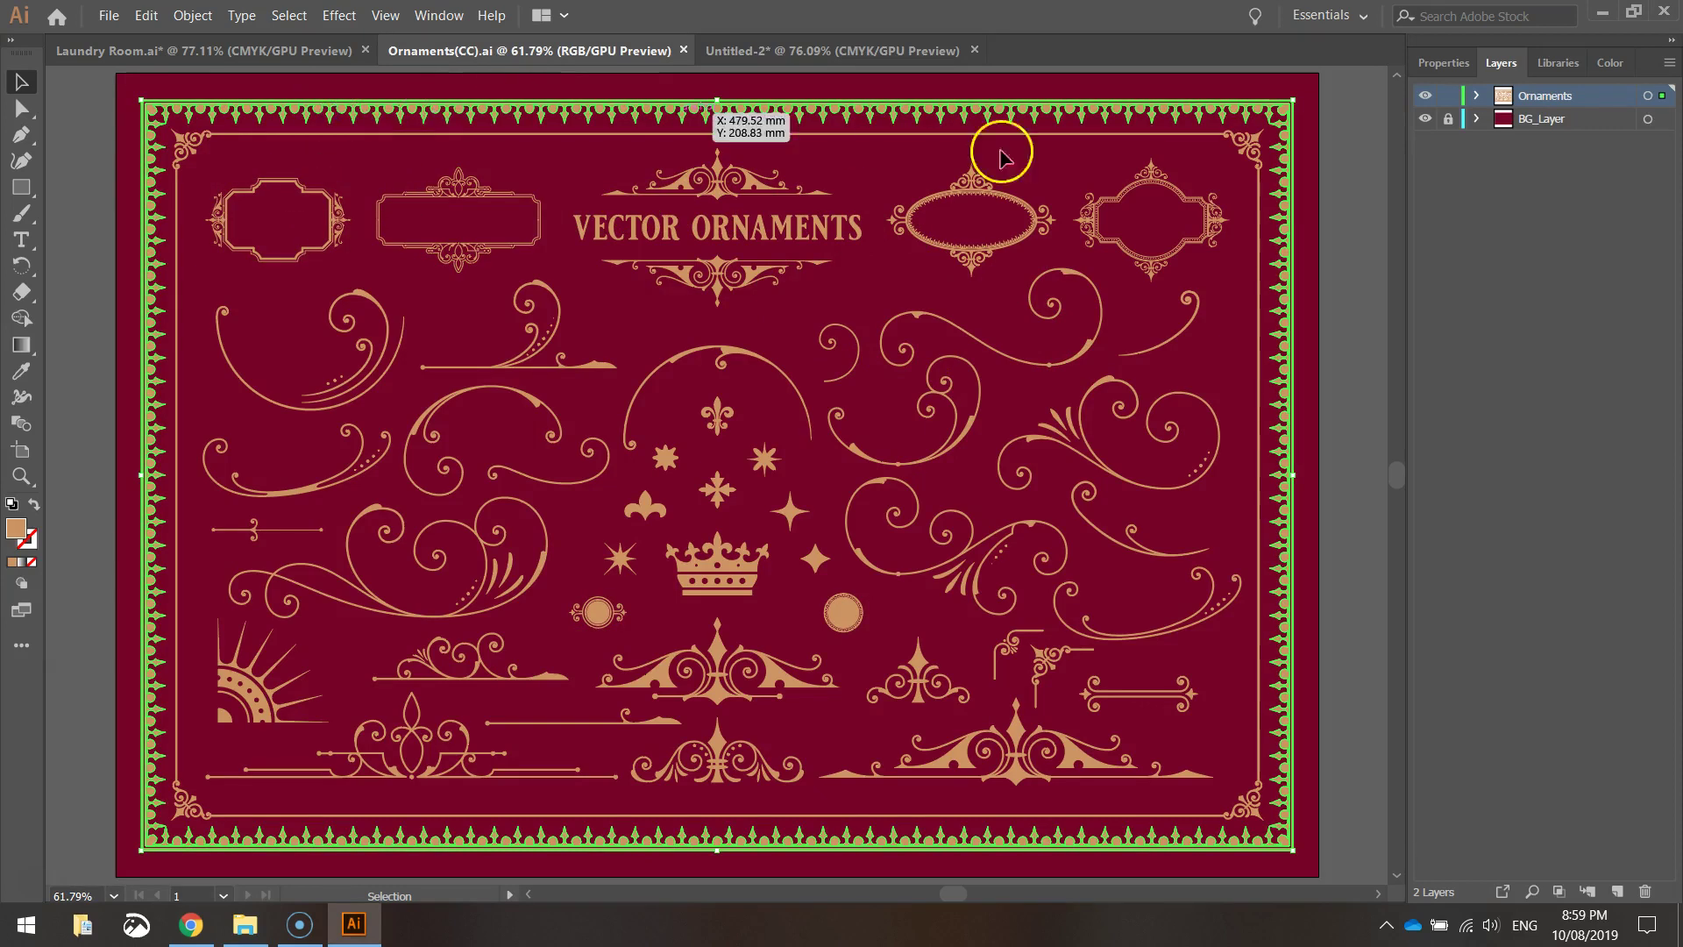
click(1156, 176)
click(967, 194)
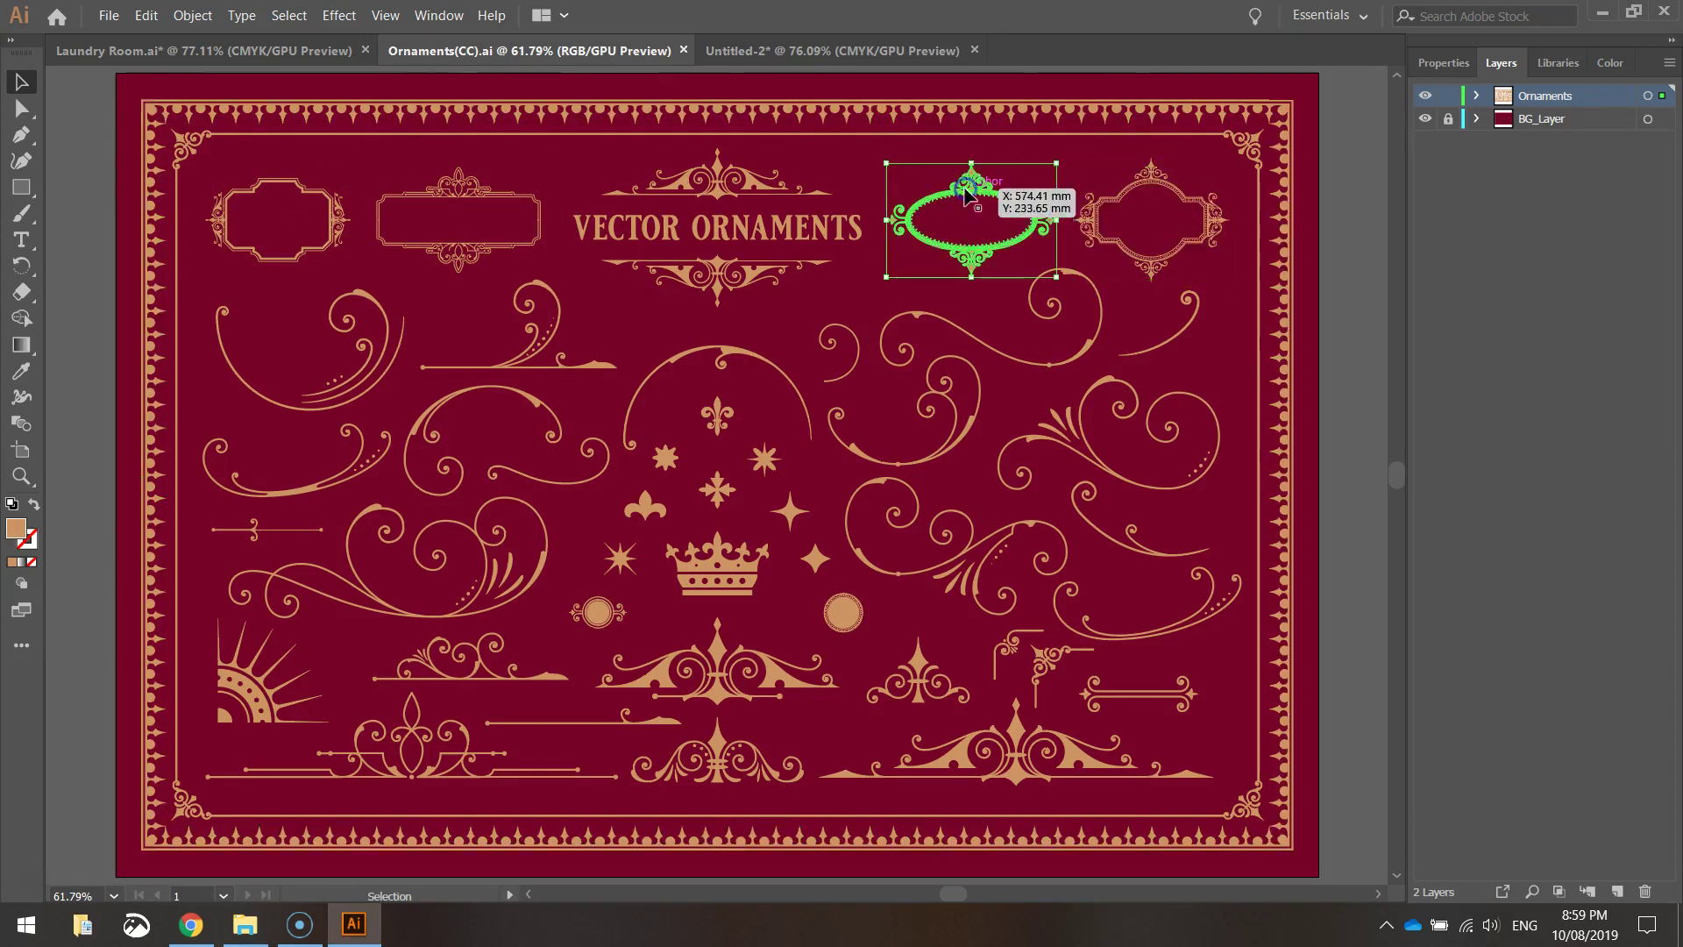
click(976, 392)
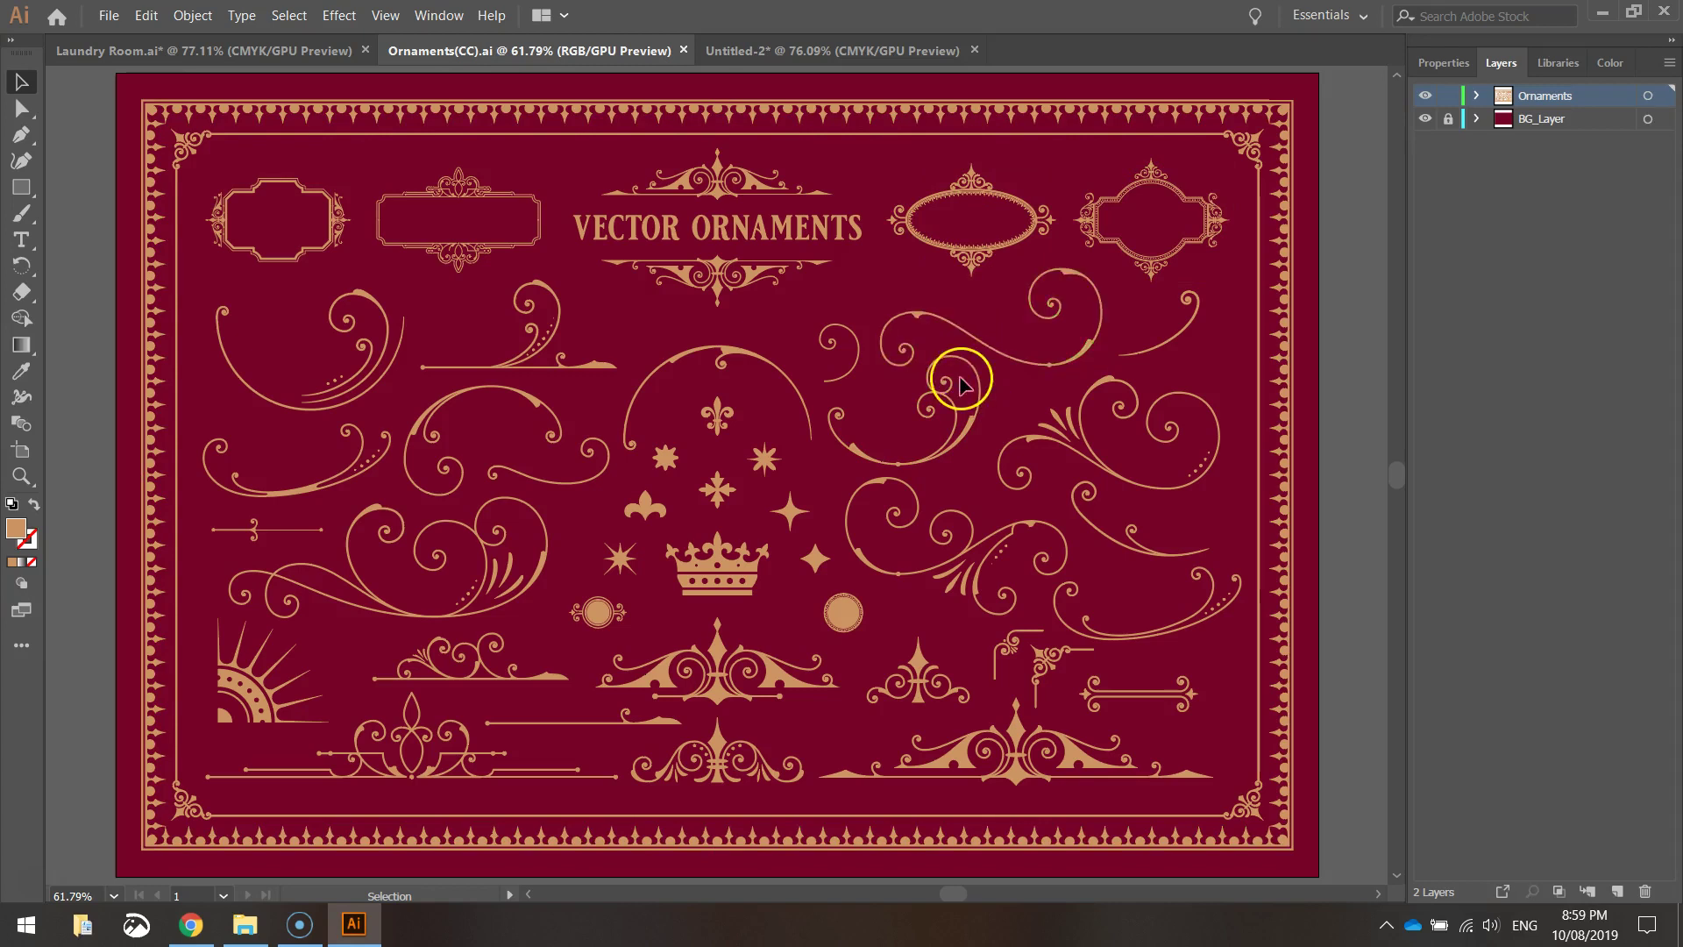
click(328, 110)
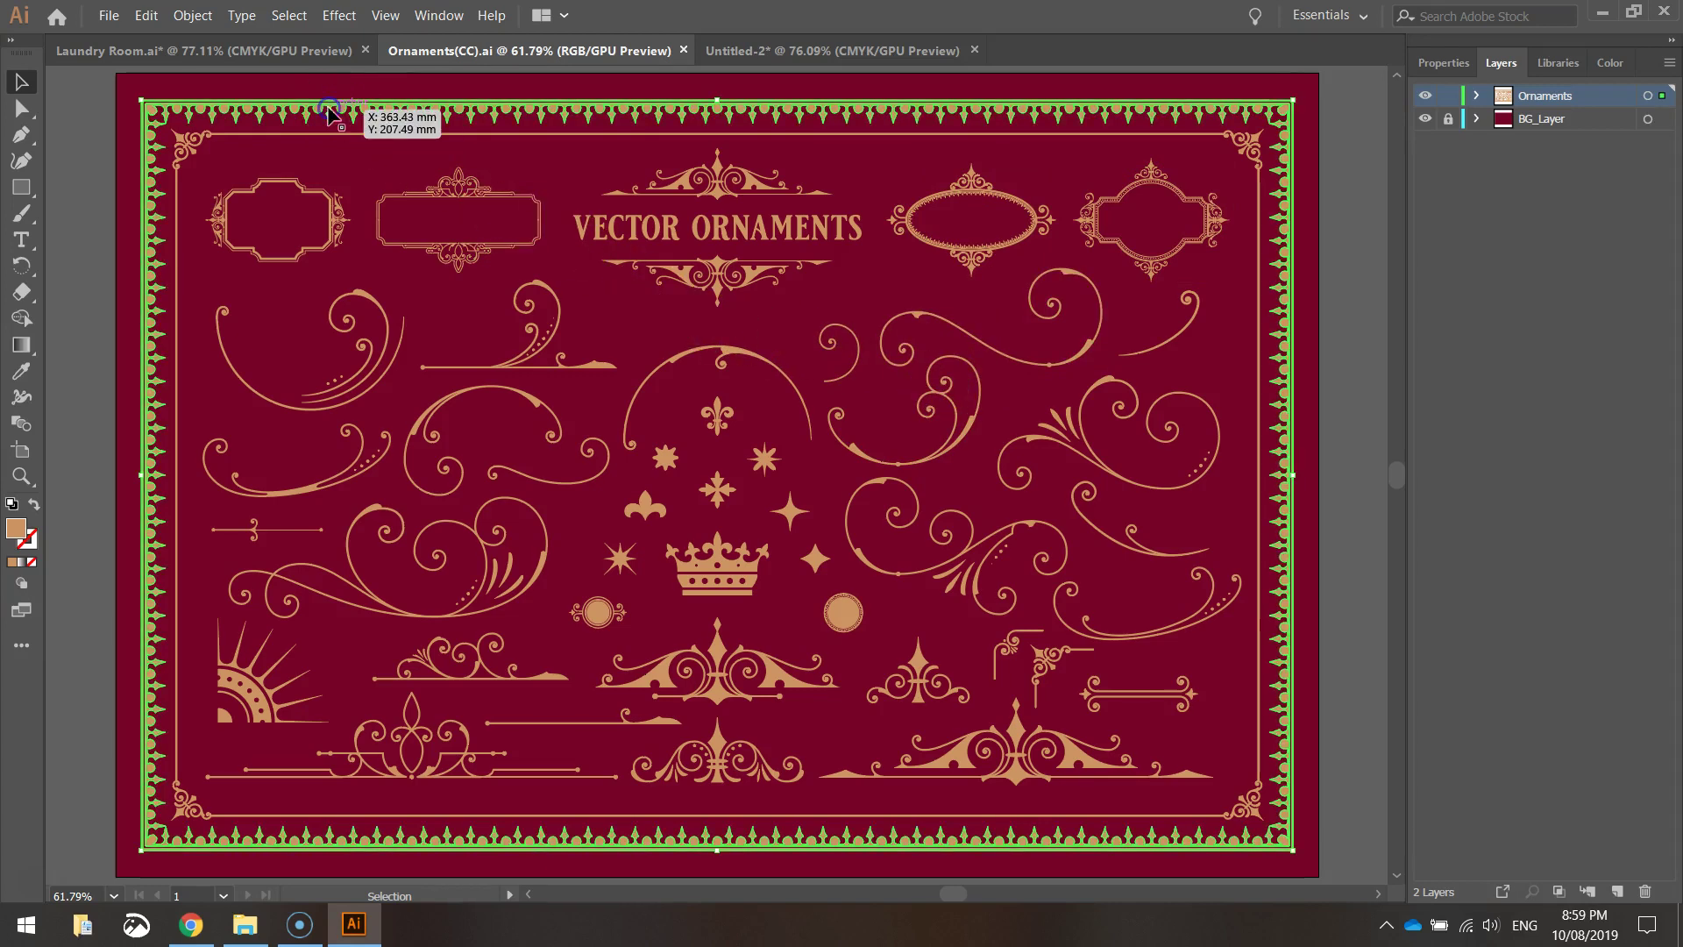
click(250, 104)
click(207, 141)
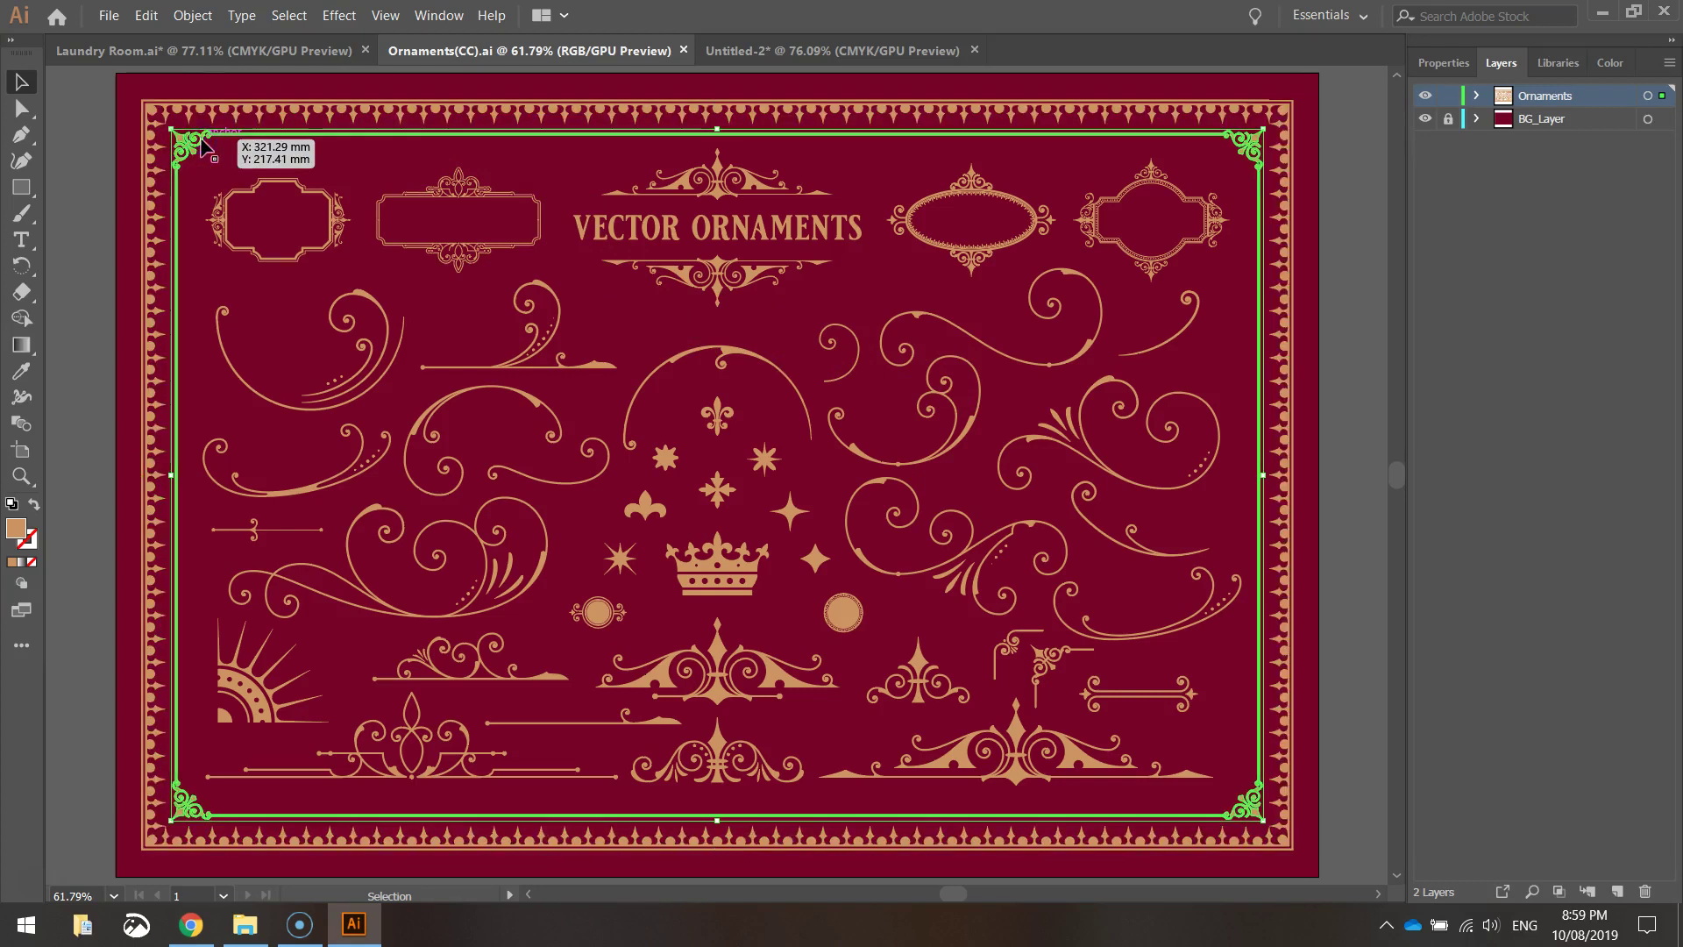
Copy the selected frames and switch back to the Untitled-2 document.
click(145, 15)
click(187, 110)
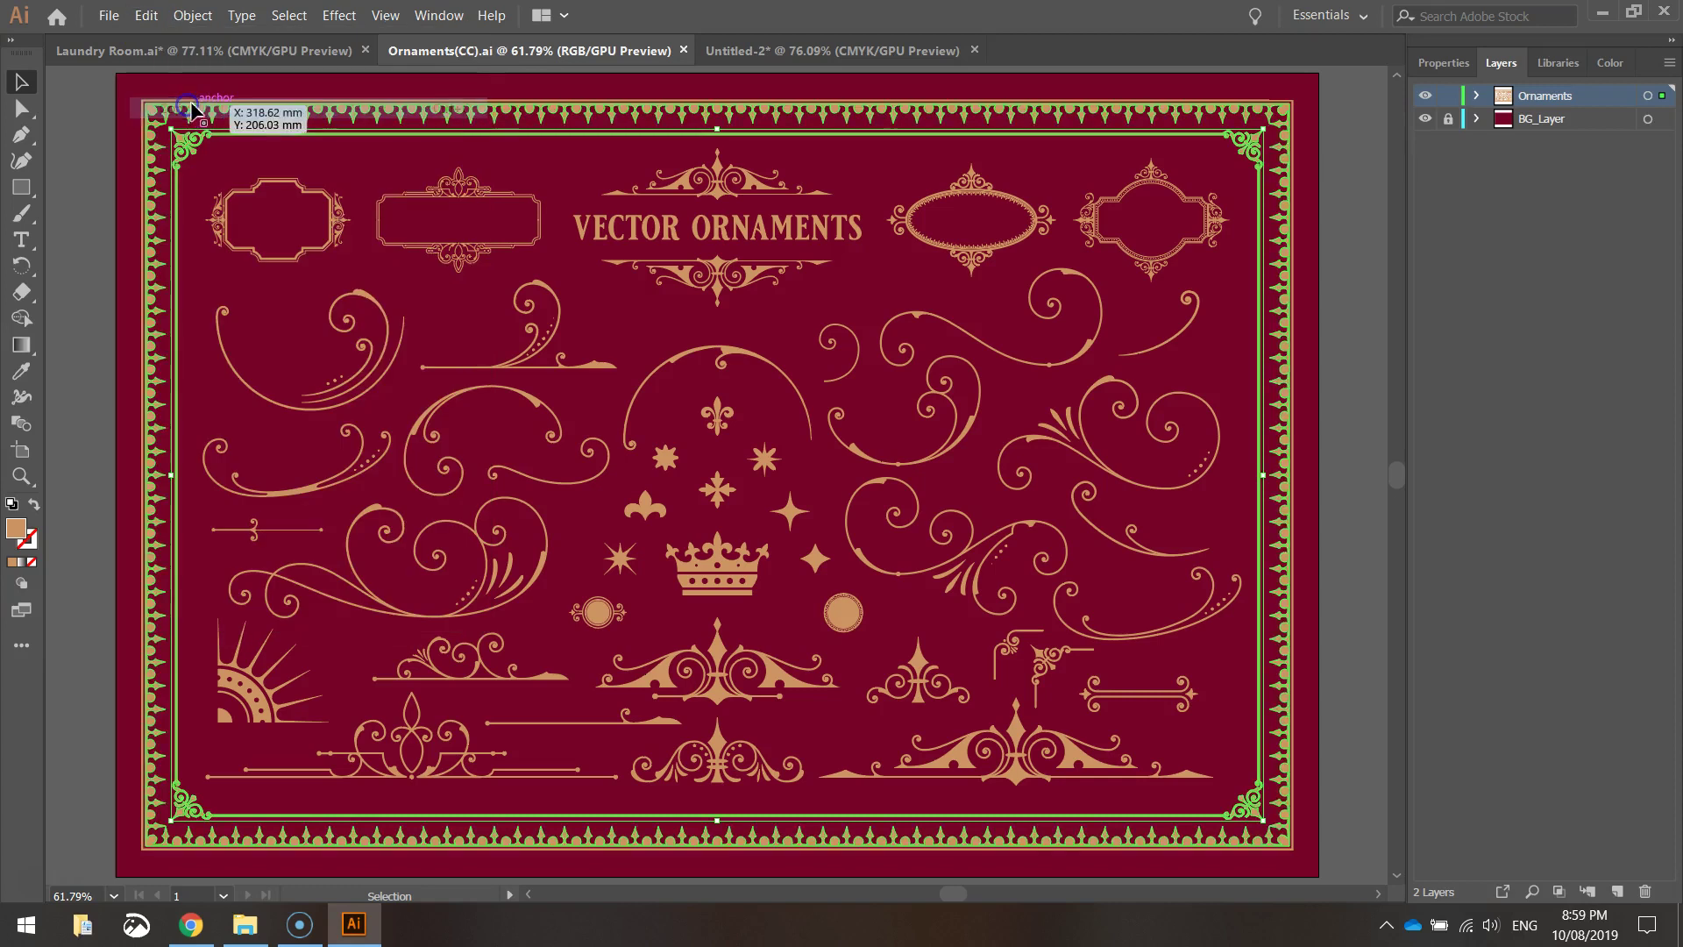
click(902, 51)
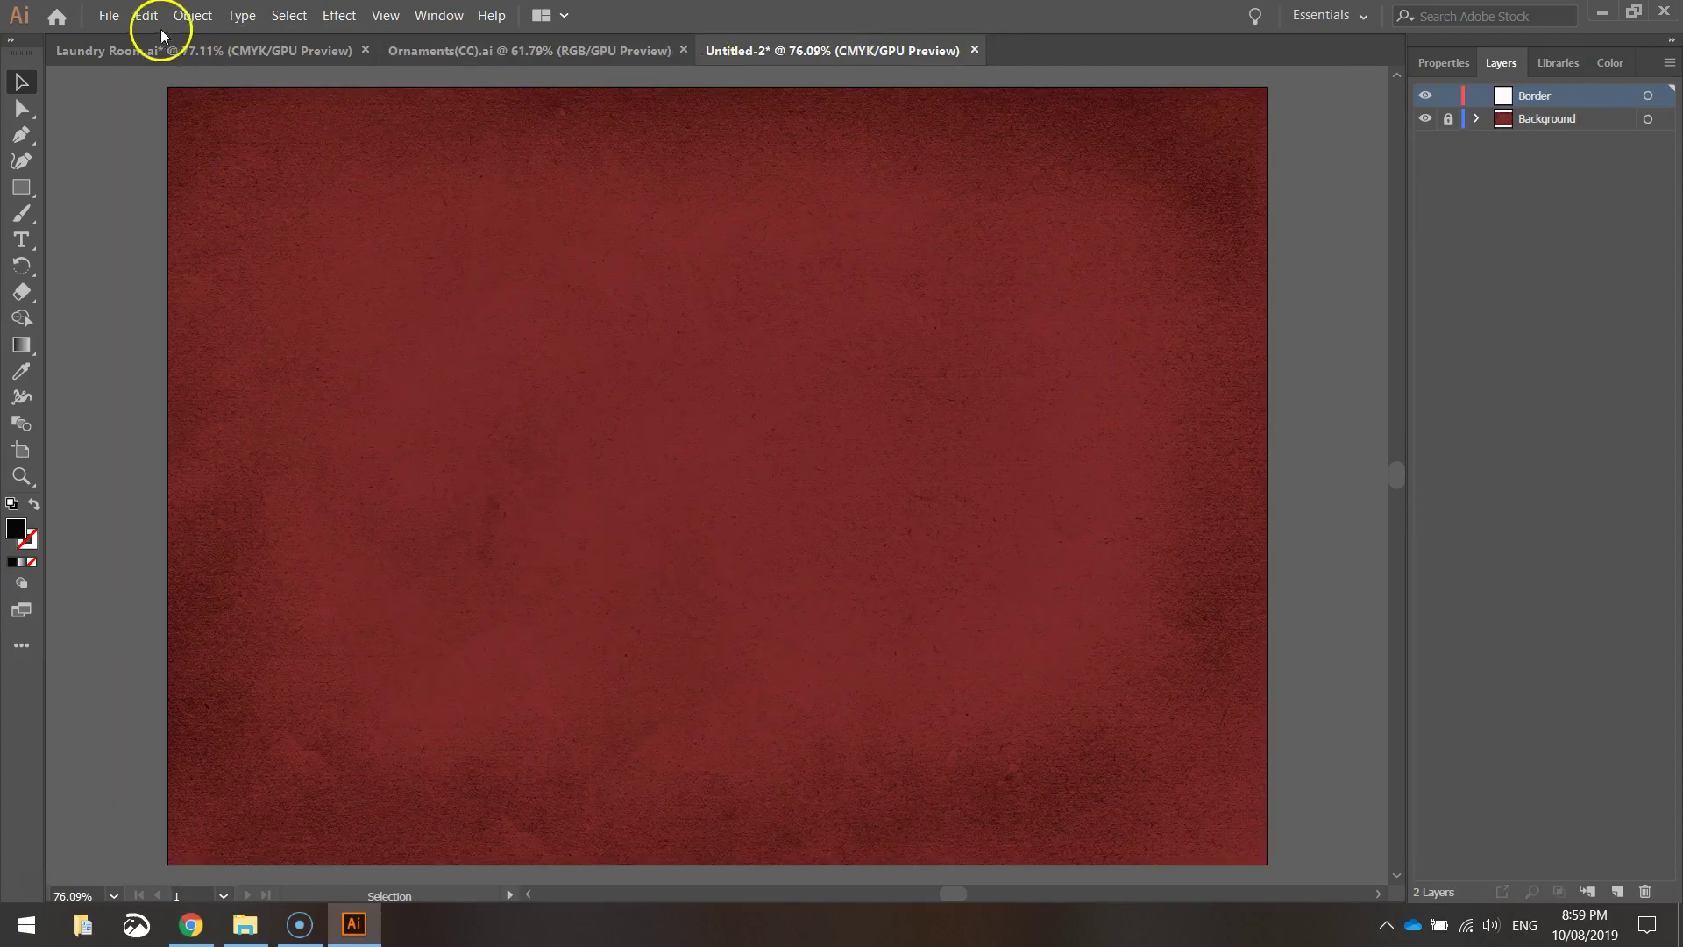
Paste the gold ornamental border and scale it to sit just inside the red artboard's edges.
click(151, 16)
click(187, 130)
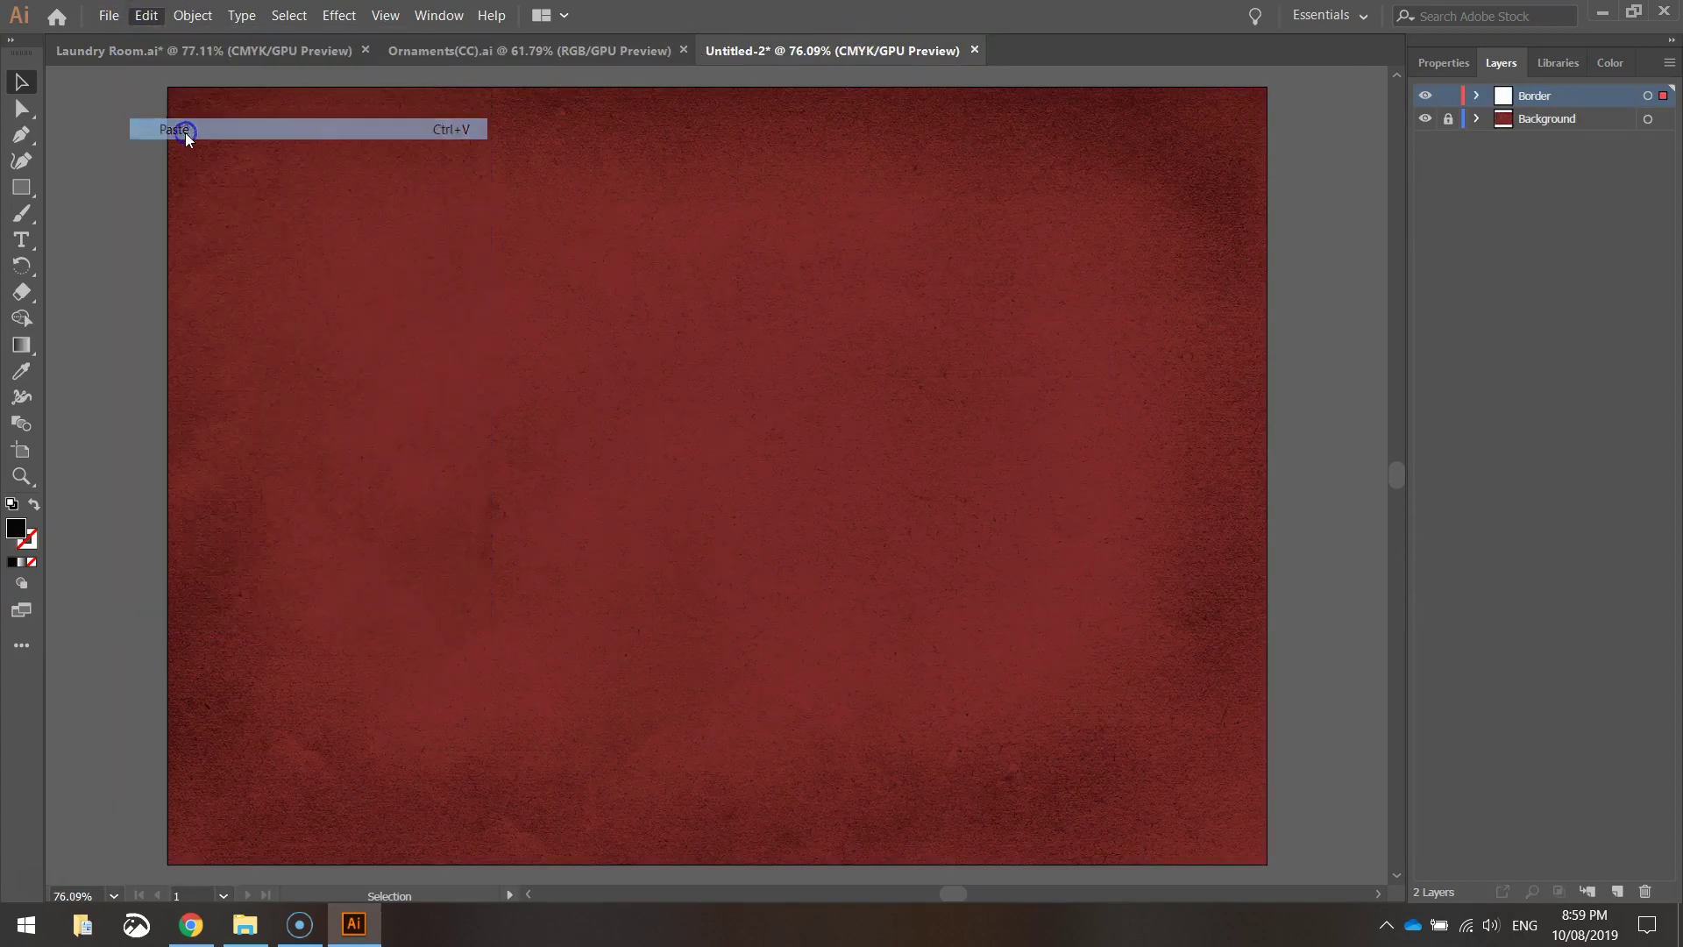
scroll(195, 252, down, 2)
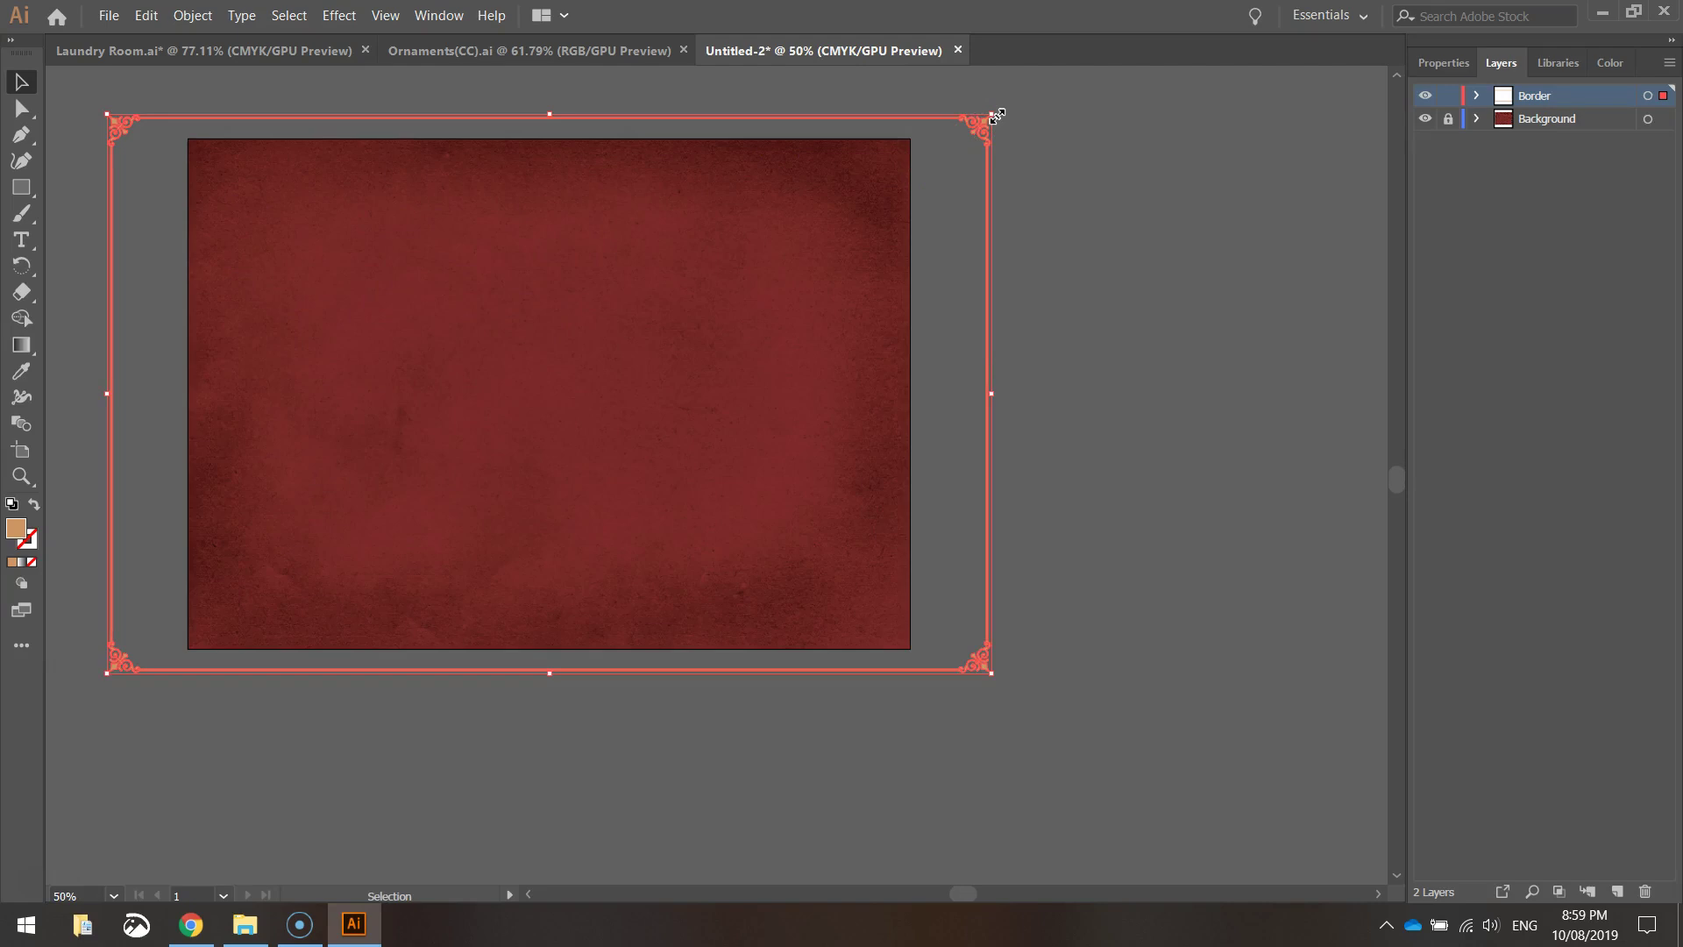
drag(995, 115, 952, 149)
drag(936, 391, 905, 393)
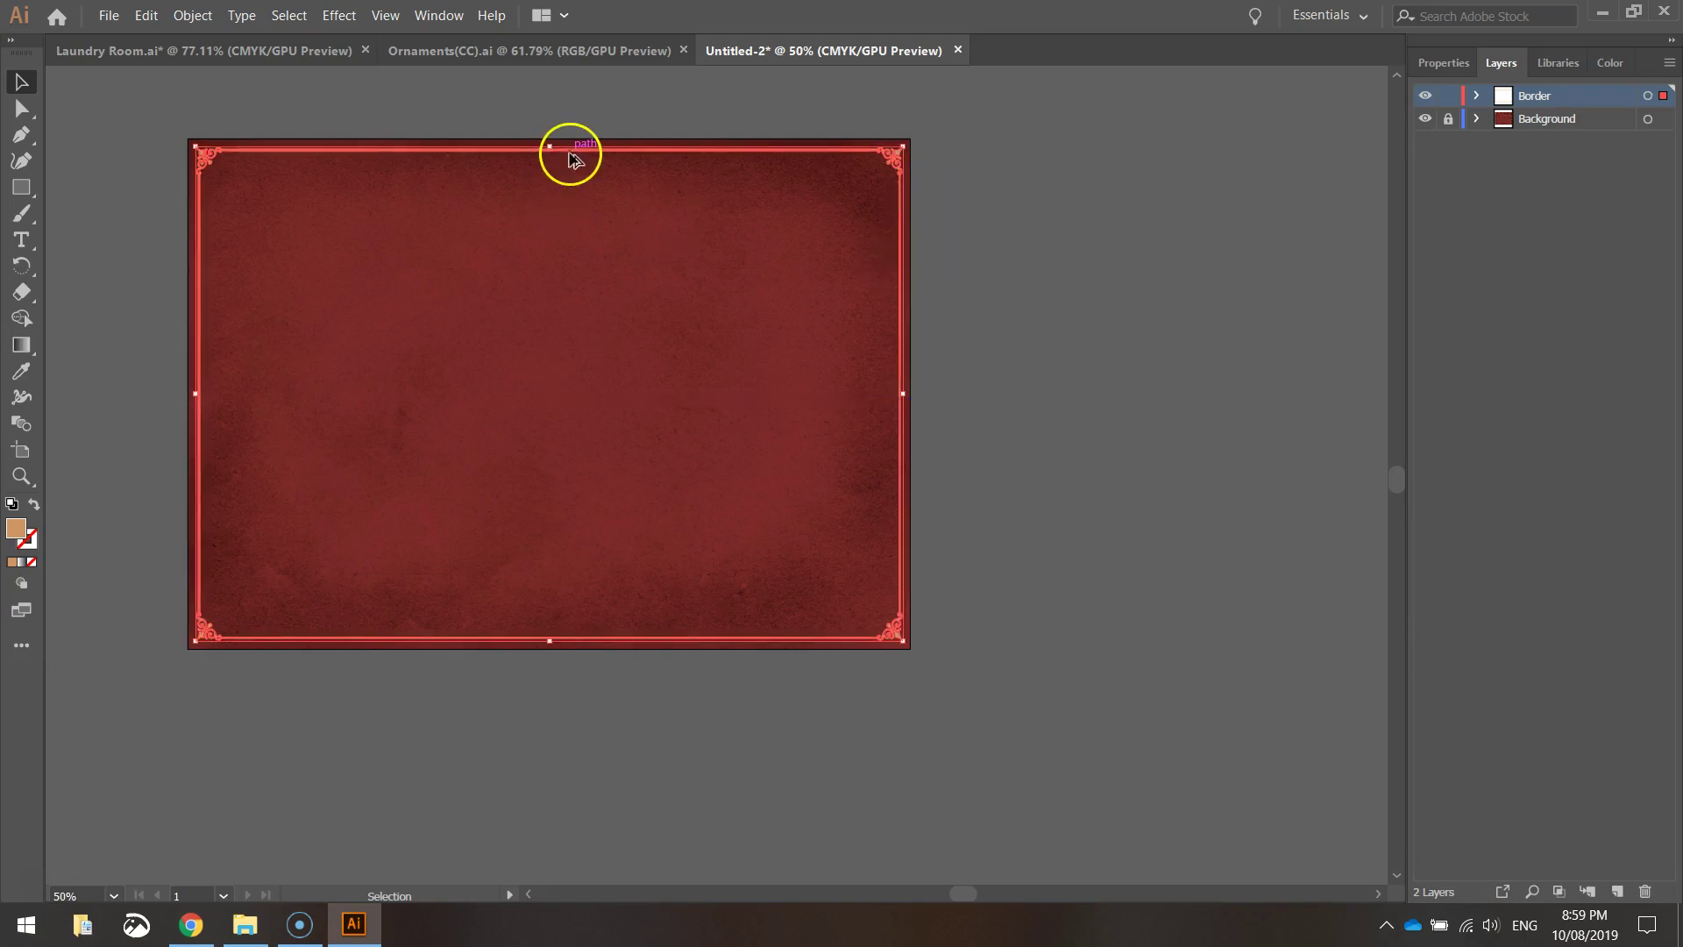
key(ctrl+0)
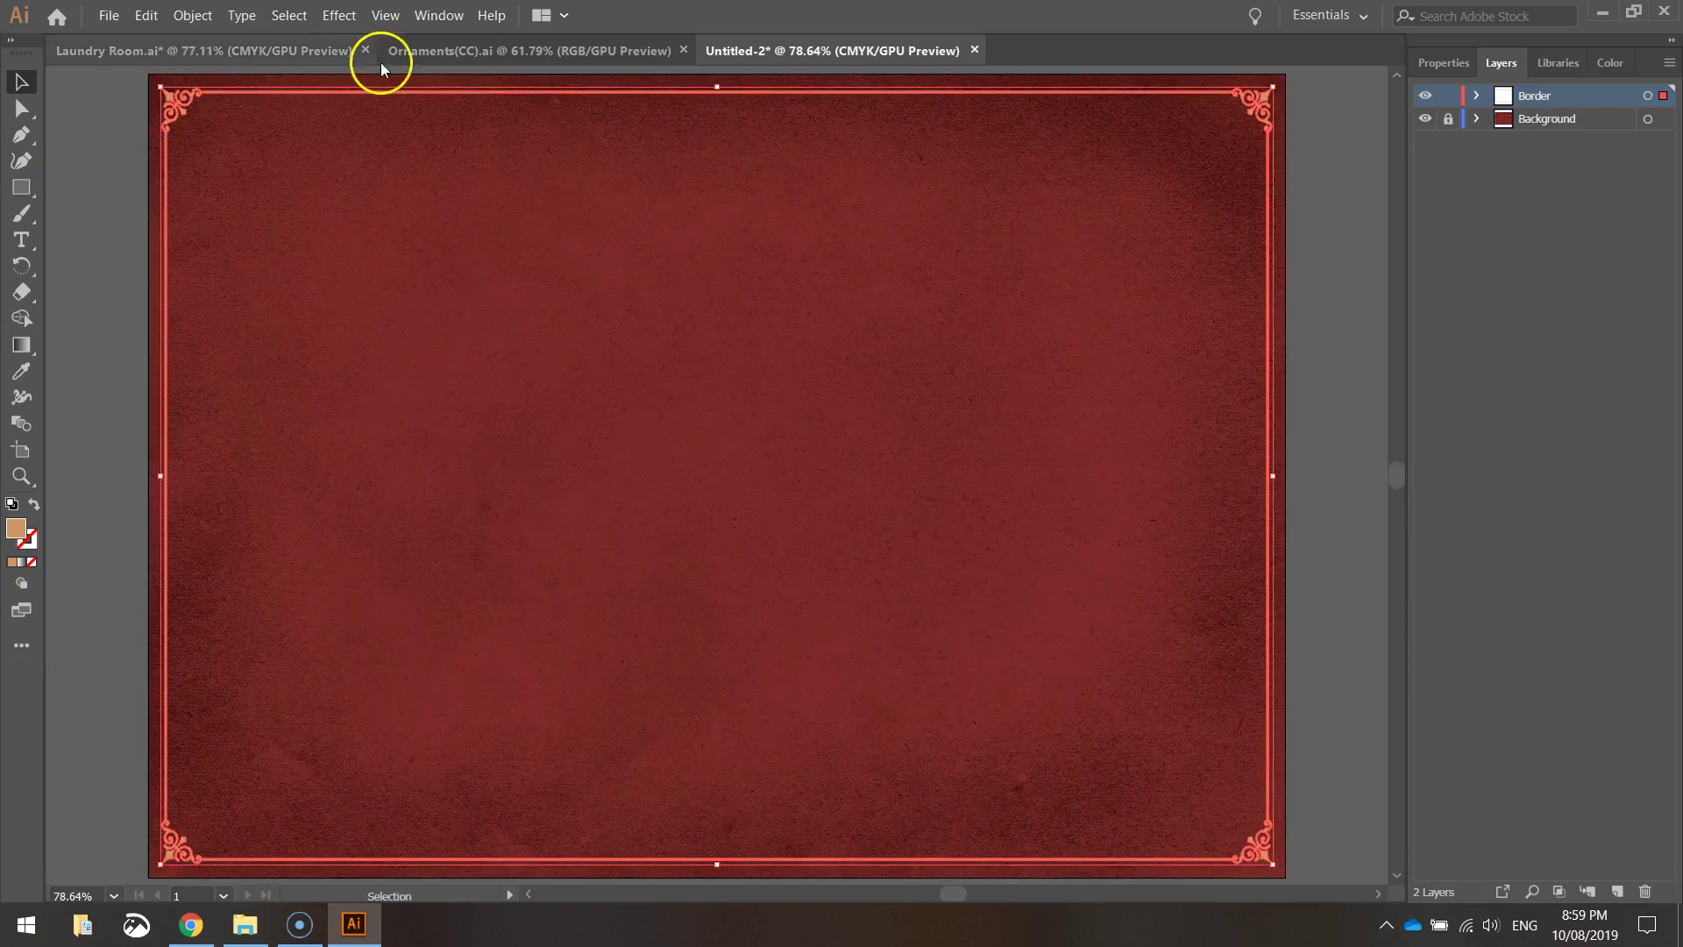
click(1328, 129)
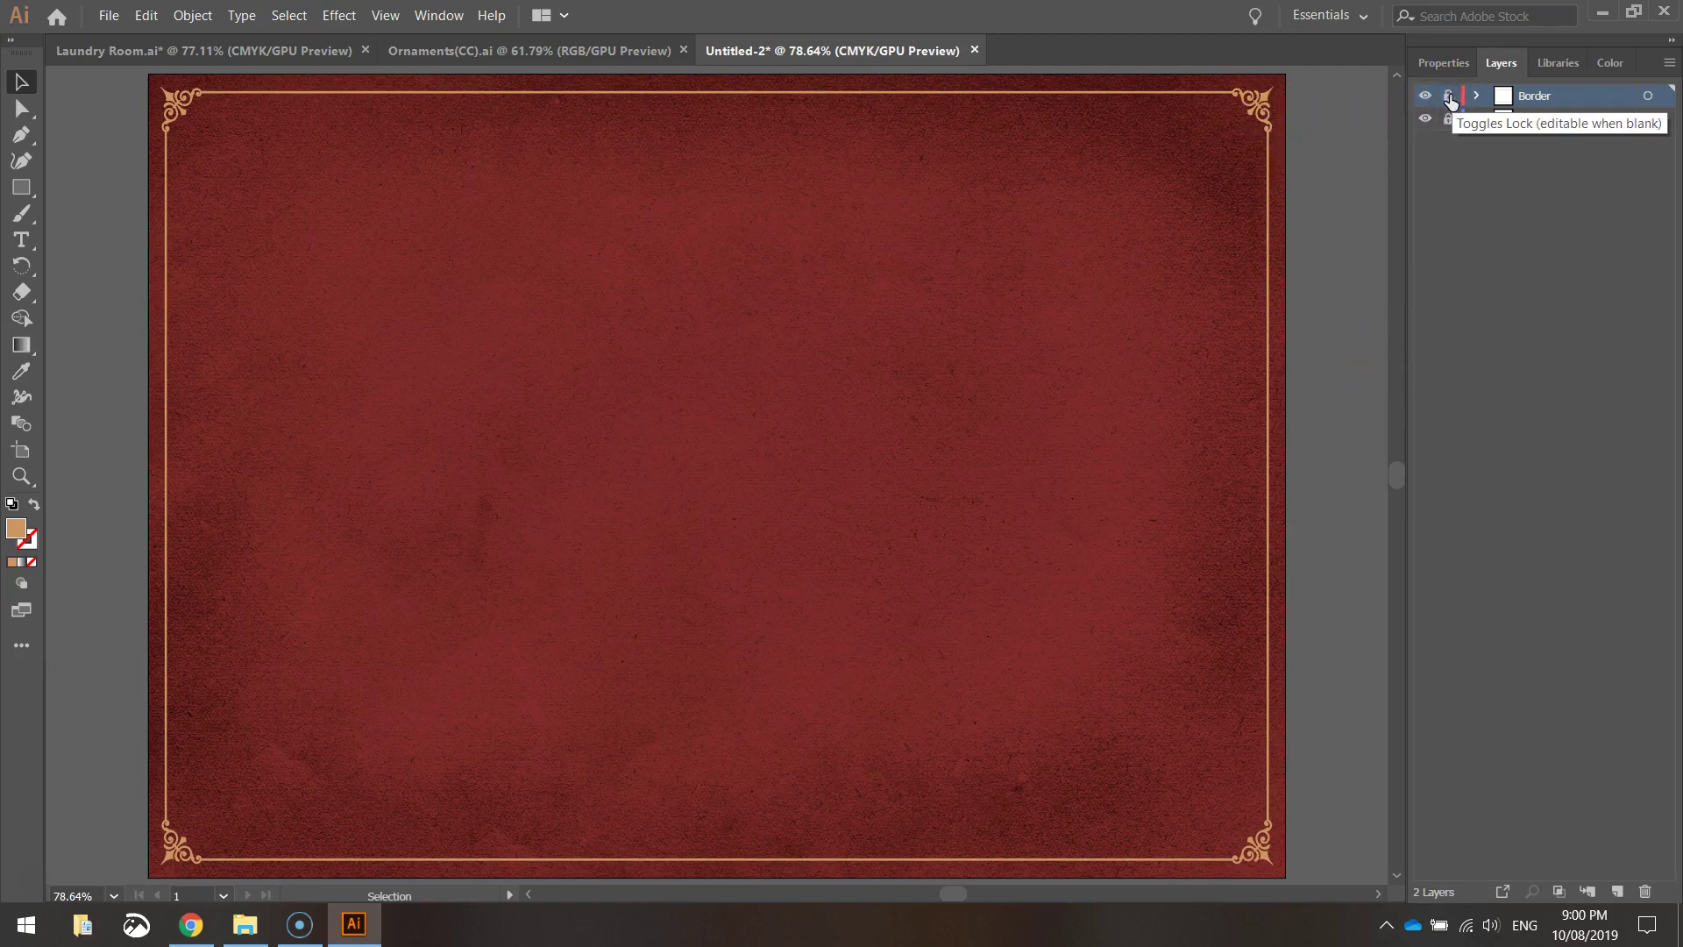
Add a new top layer named Laundry Room above the Border layer.
click(1618, 889)
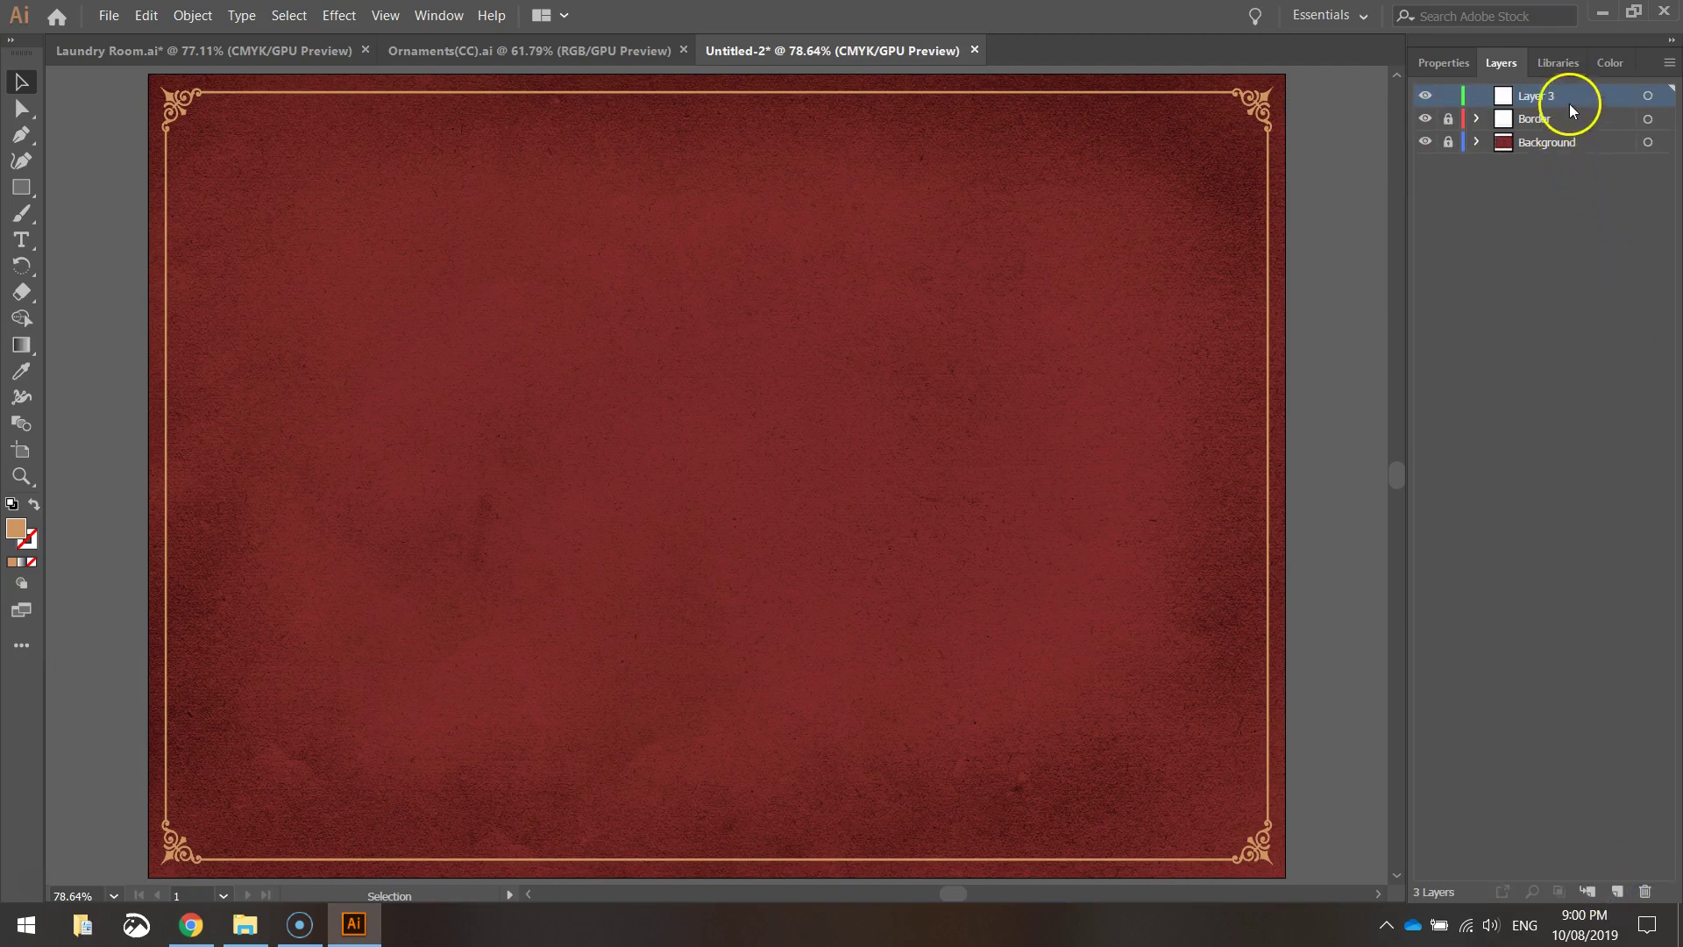
double_click(1536, 96)
text(L)
key(Return)
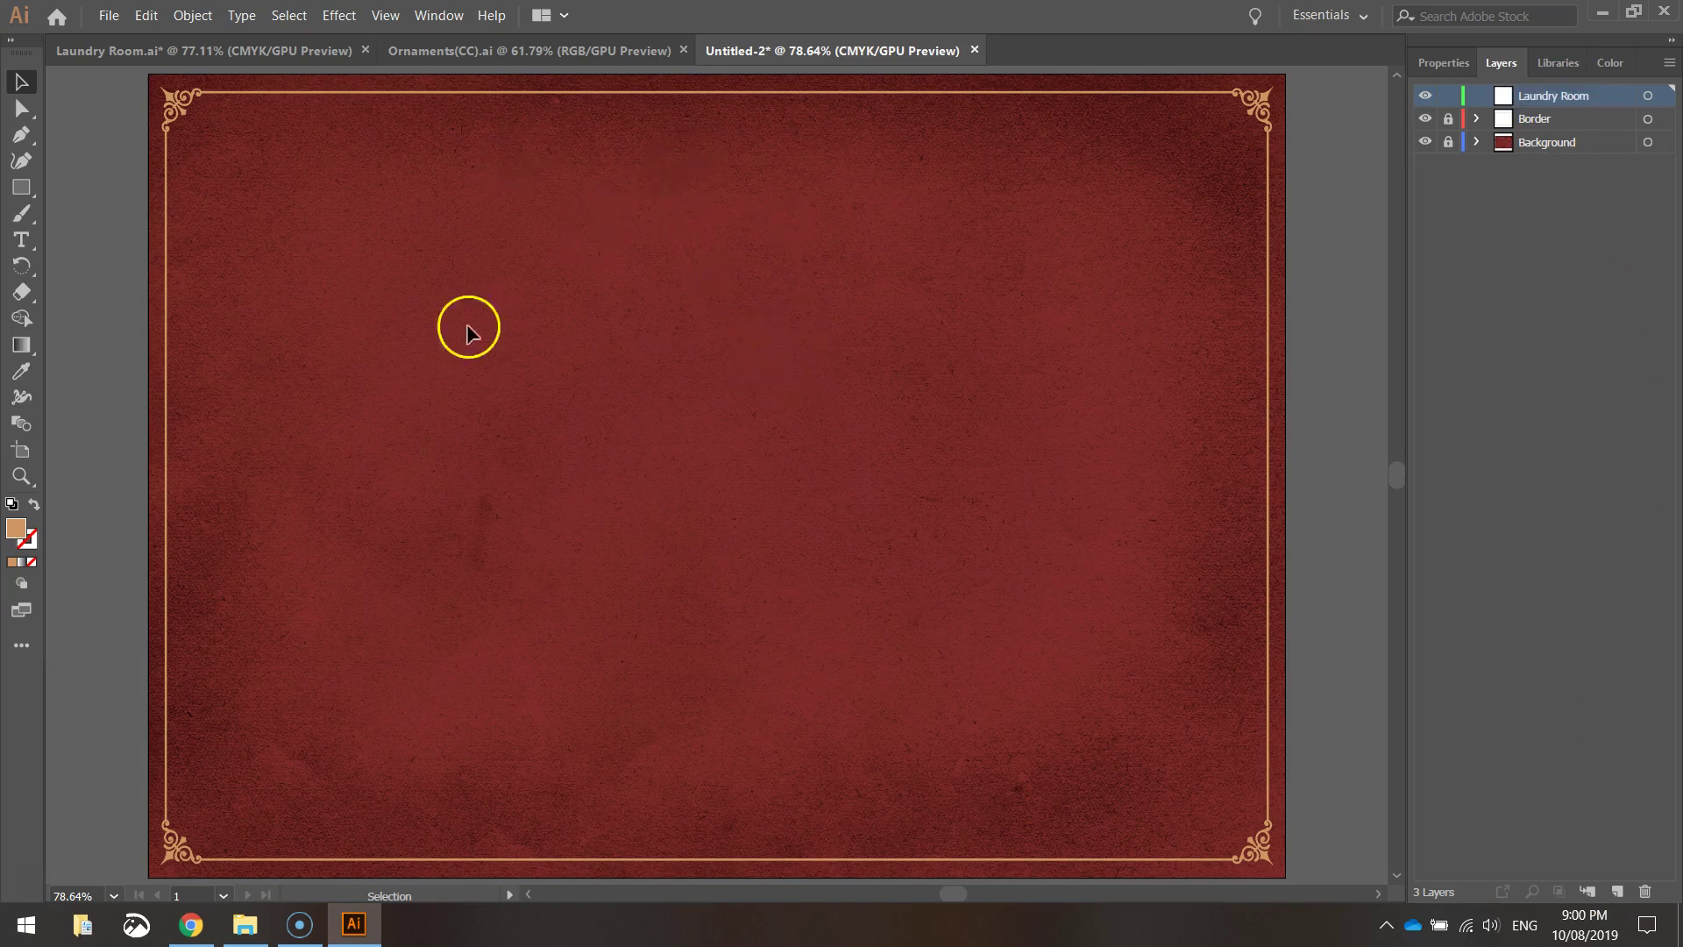
click(17, 245)
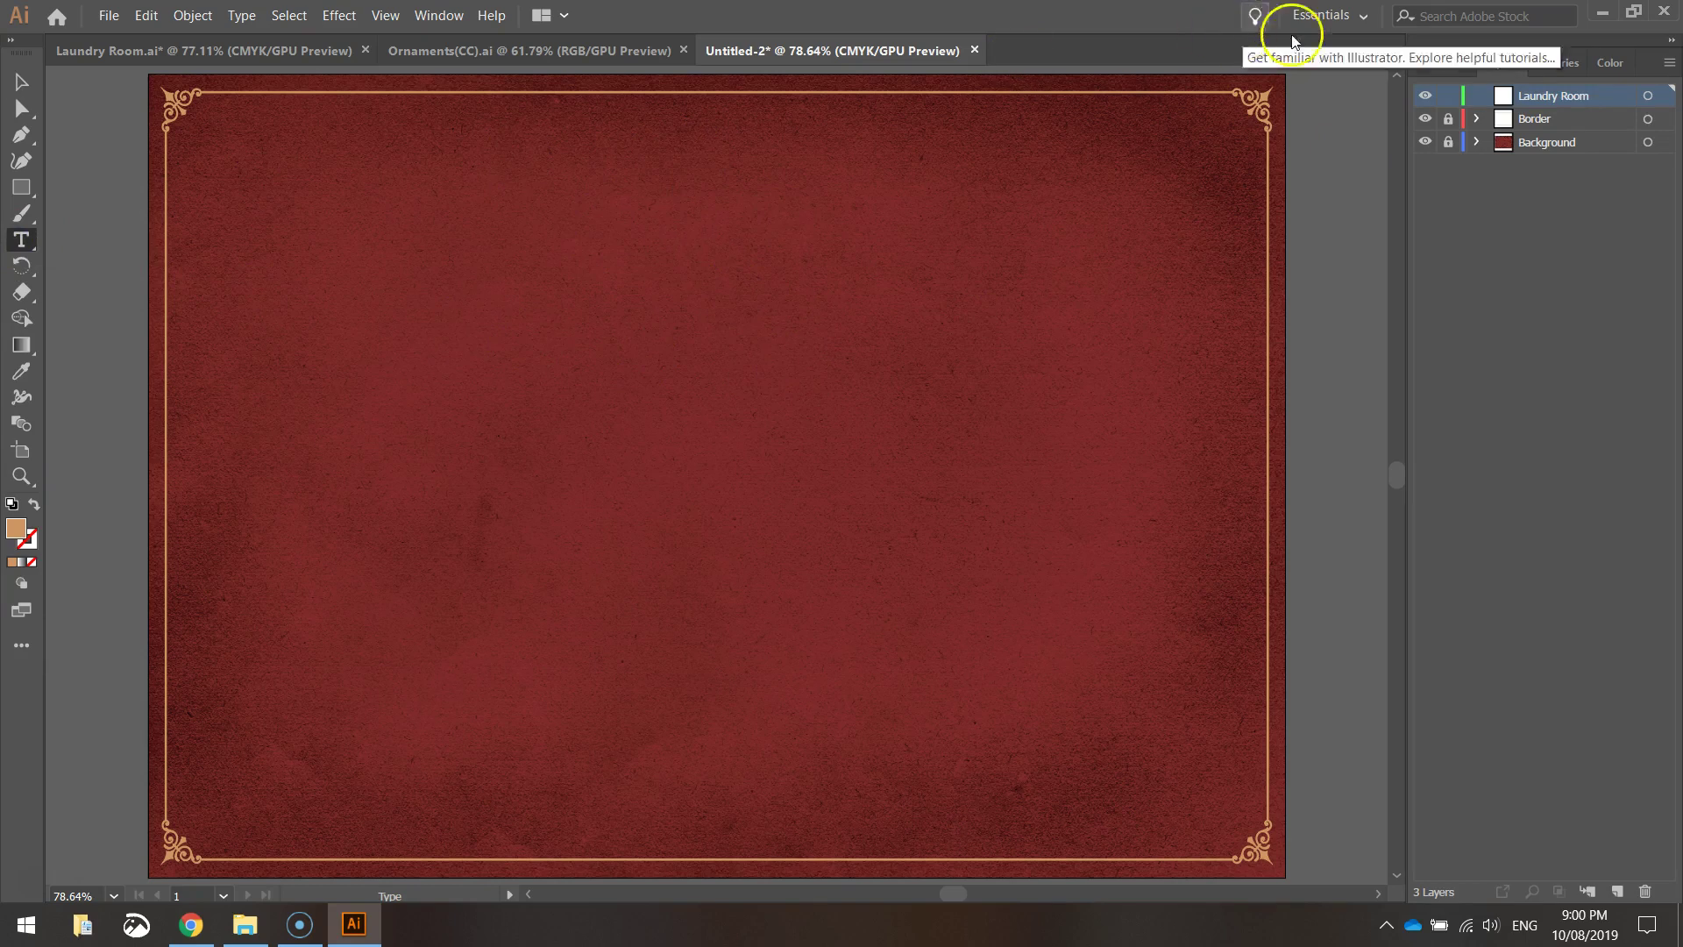
Search the font list for 'roy' and set the type font to Royal Signage Rg.
click(1443, 63)
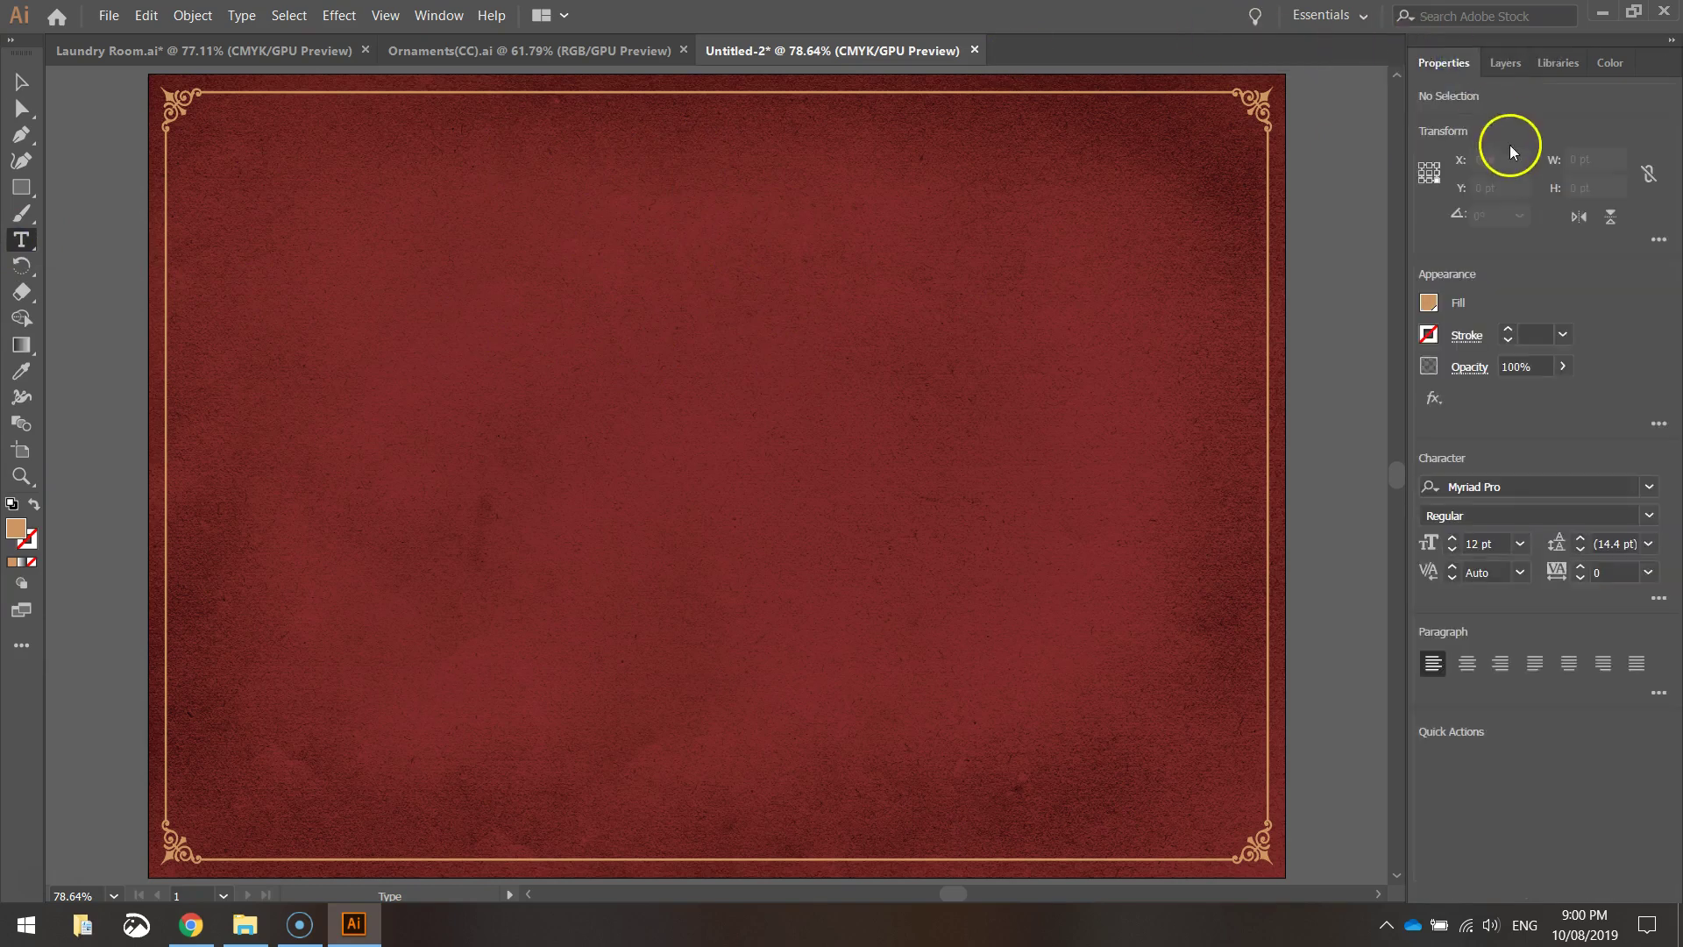
click(1649, 486)
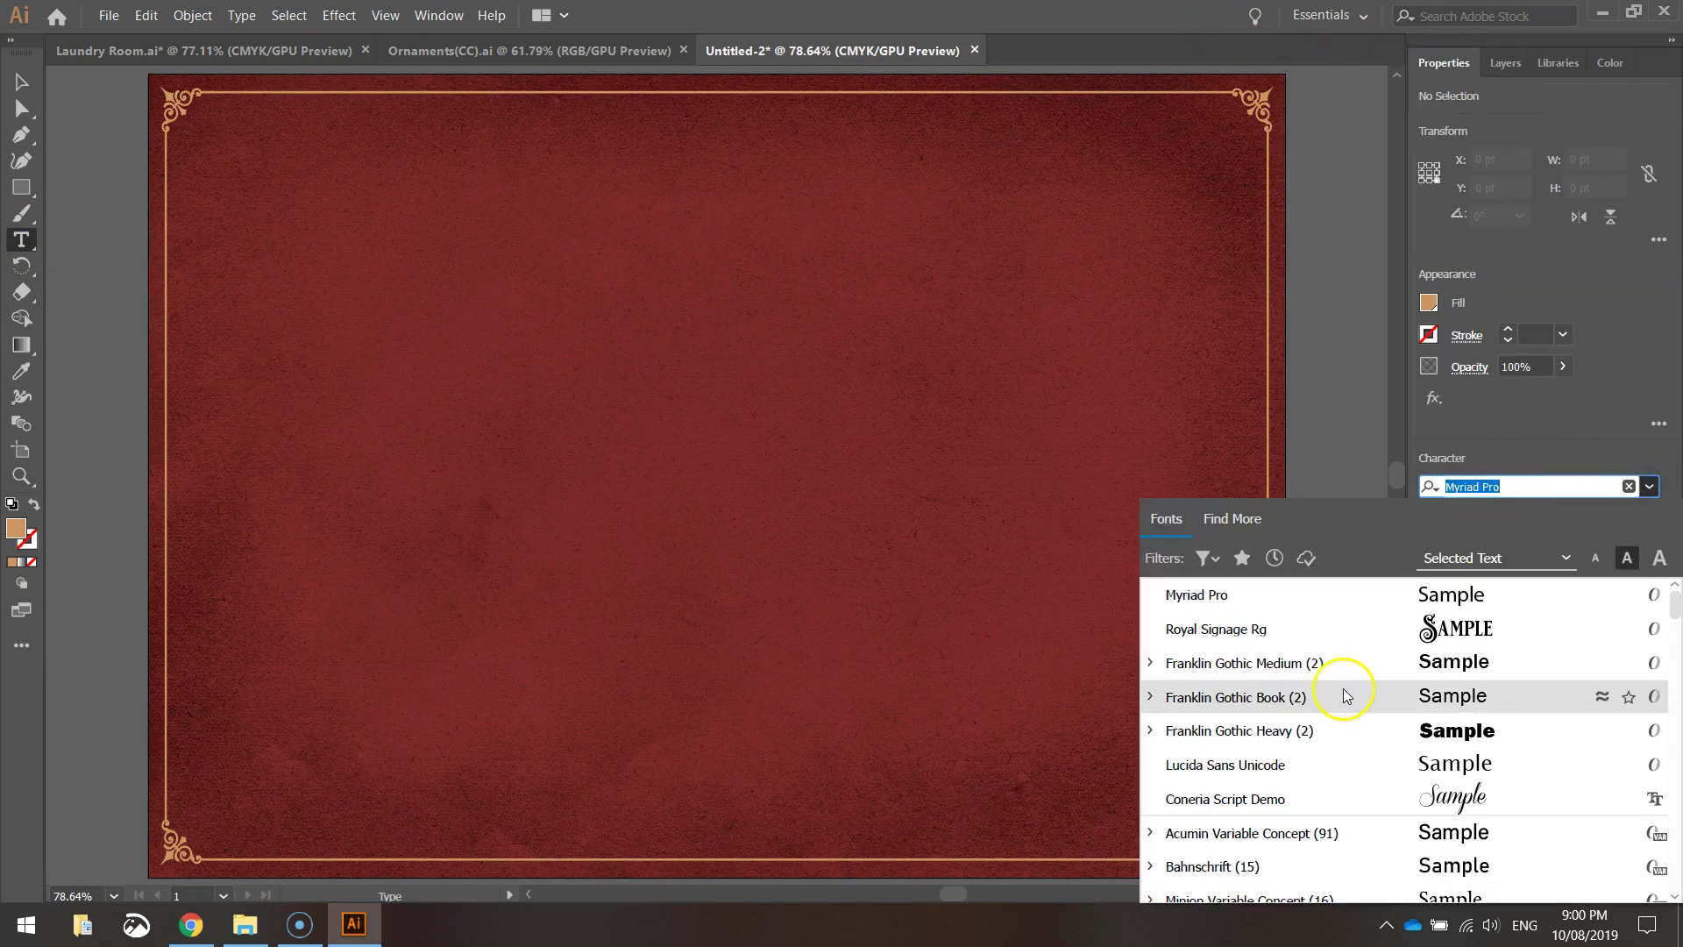
text(royal)
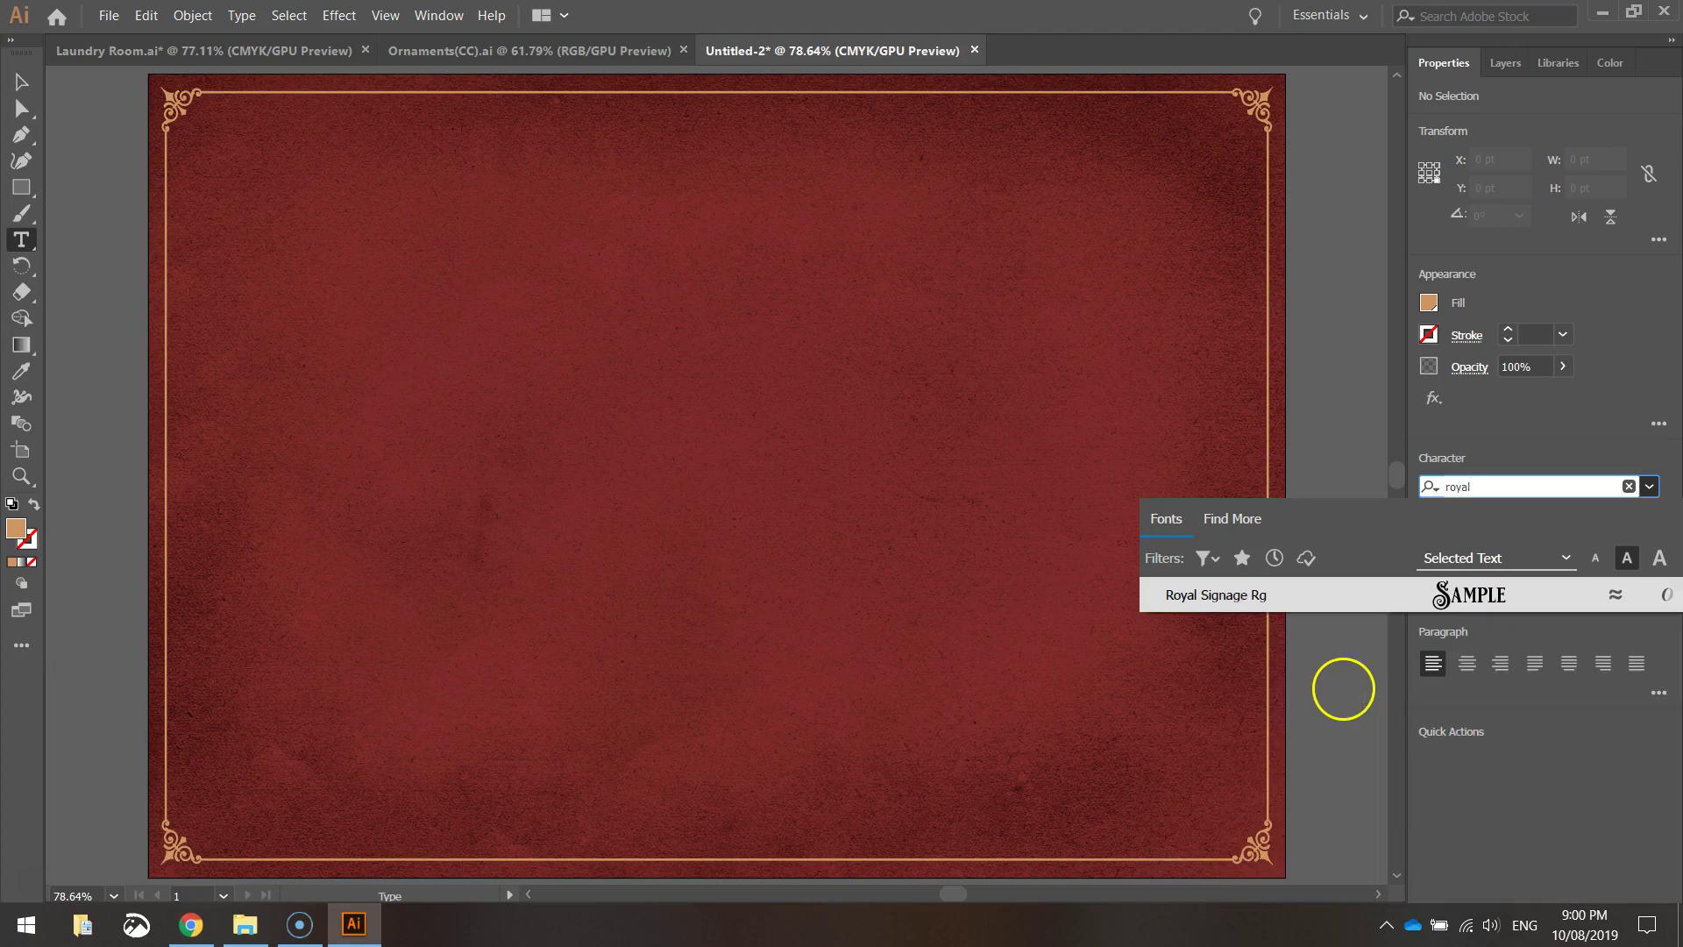
click(1475, 596)
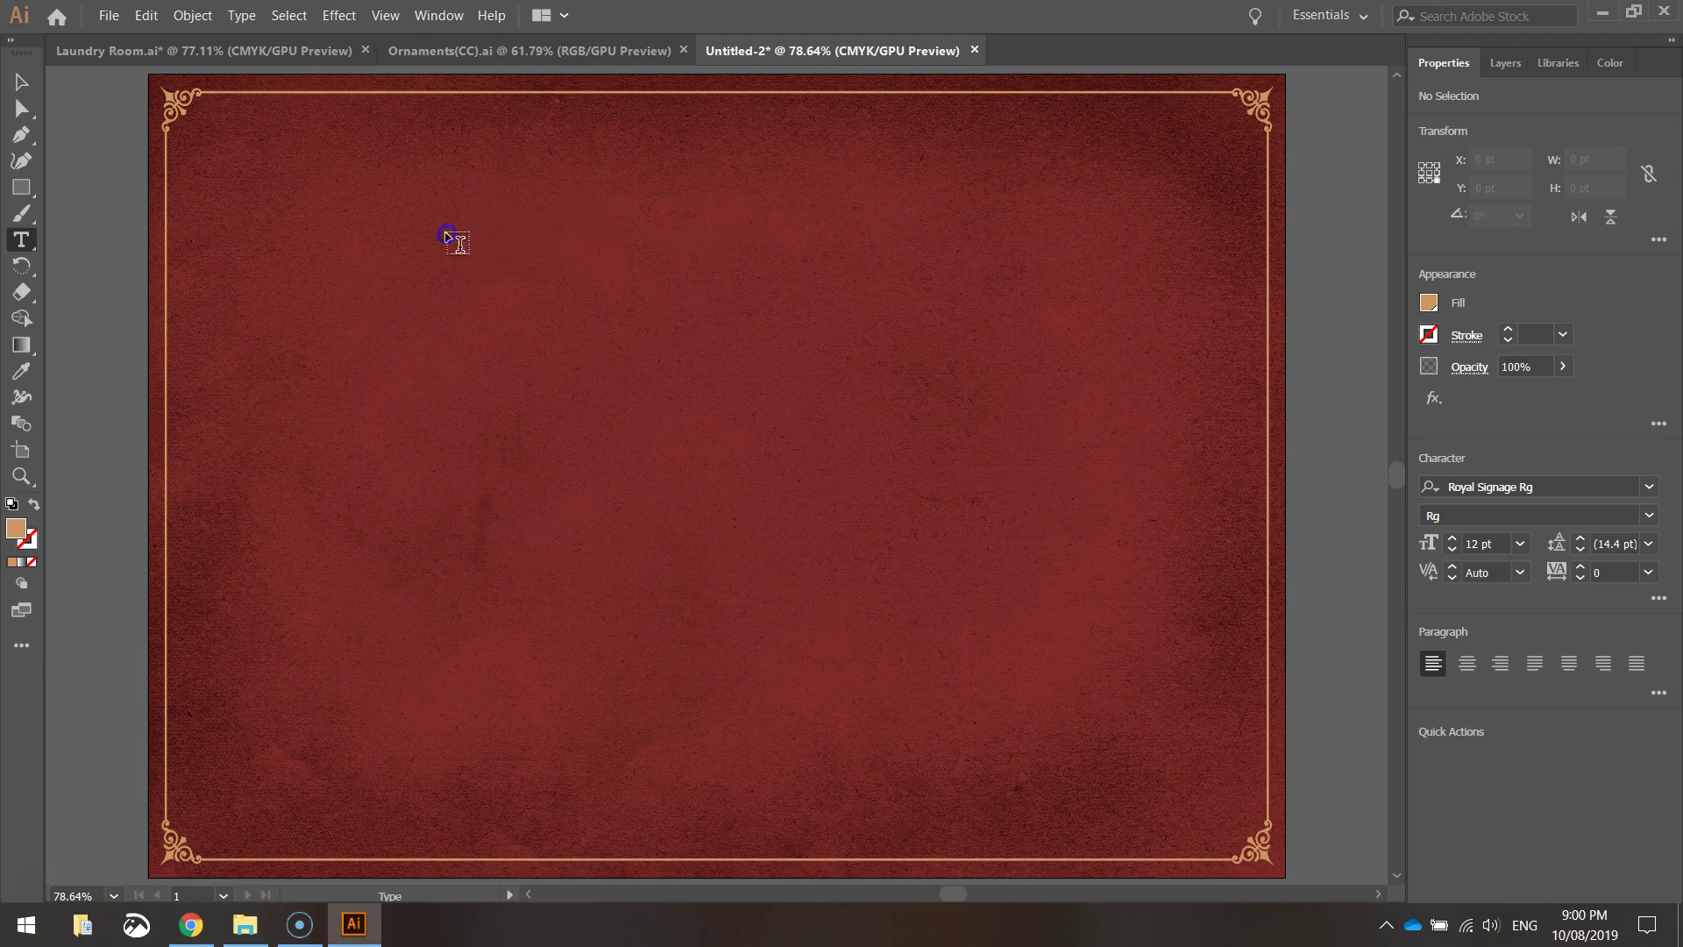
Type the word LAUNDRY on the artboard and set it to 150 pt.
click(449, 234)
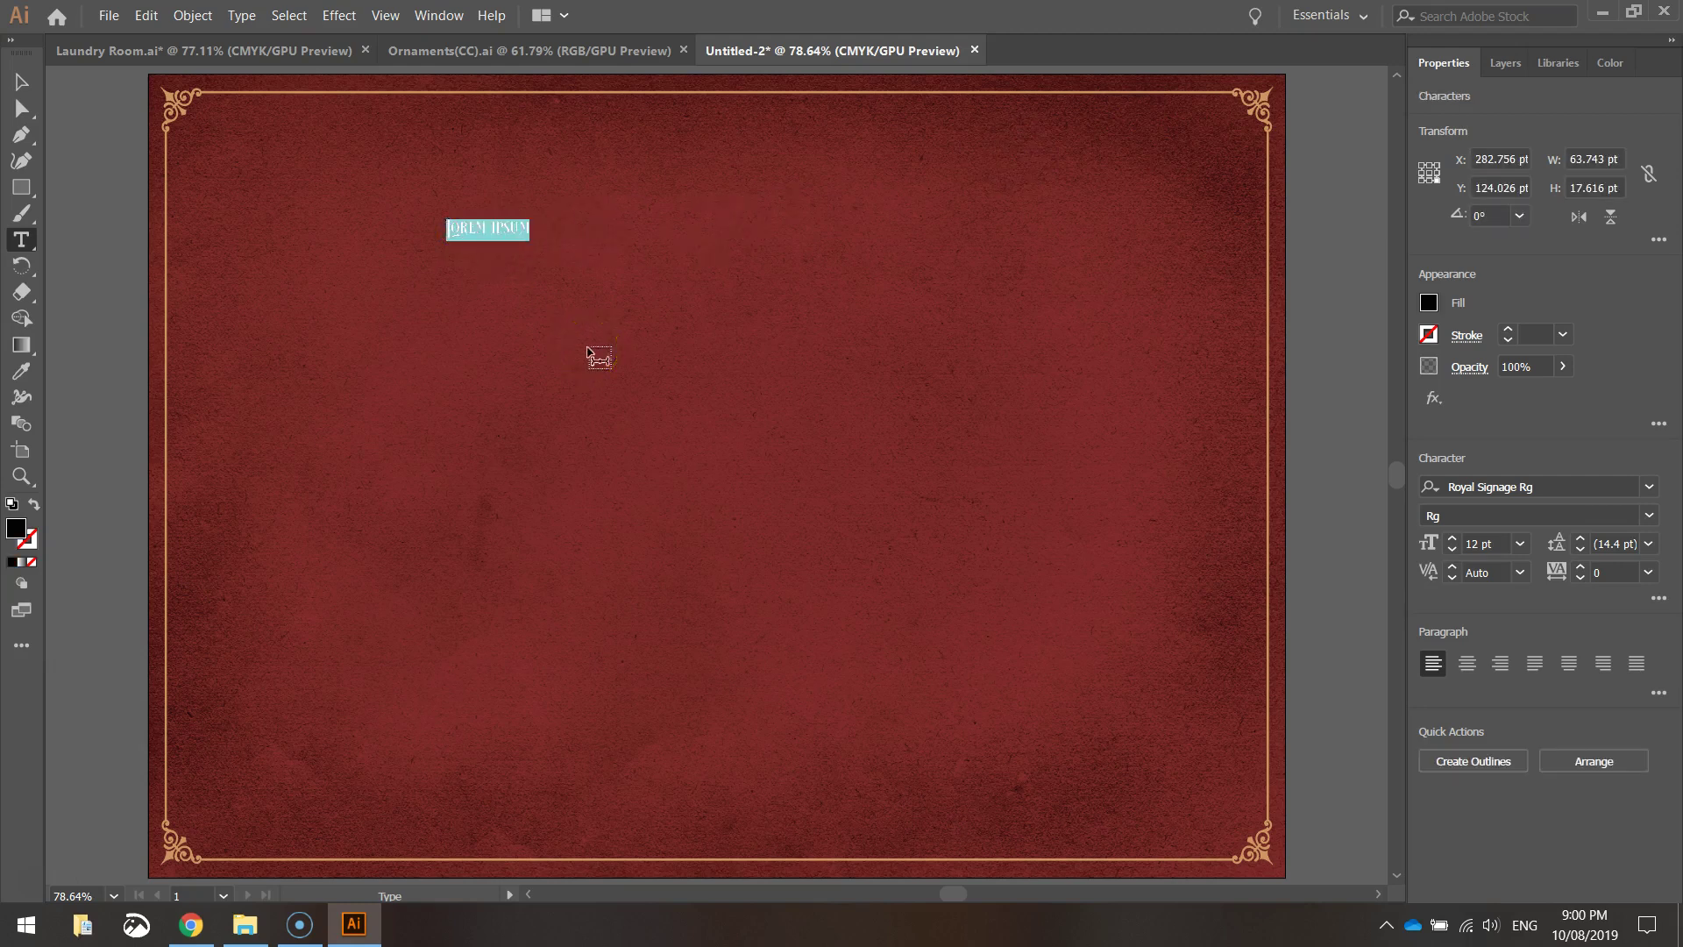
text(LAUNDRY)
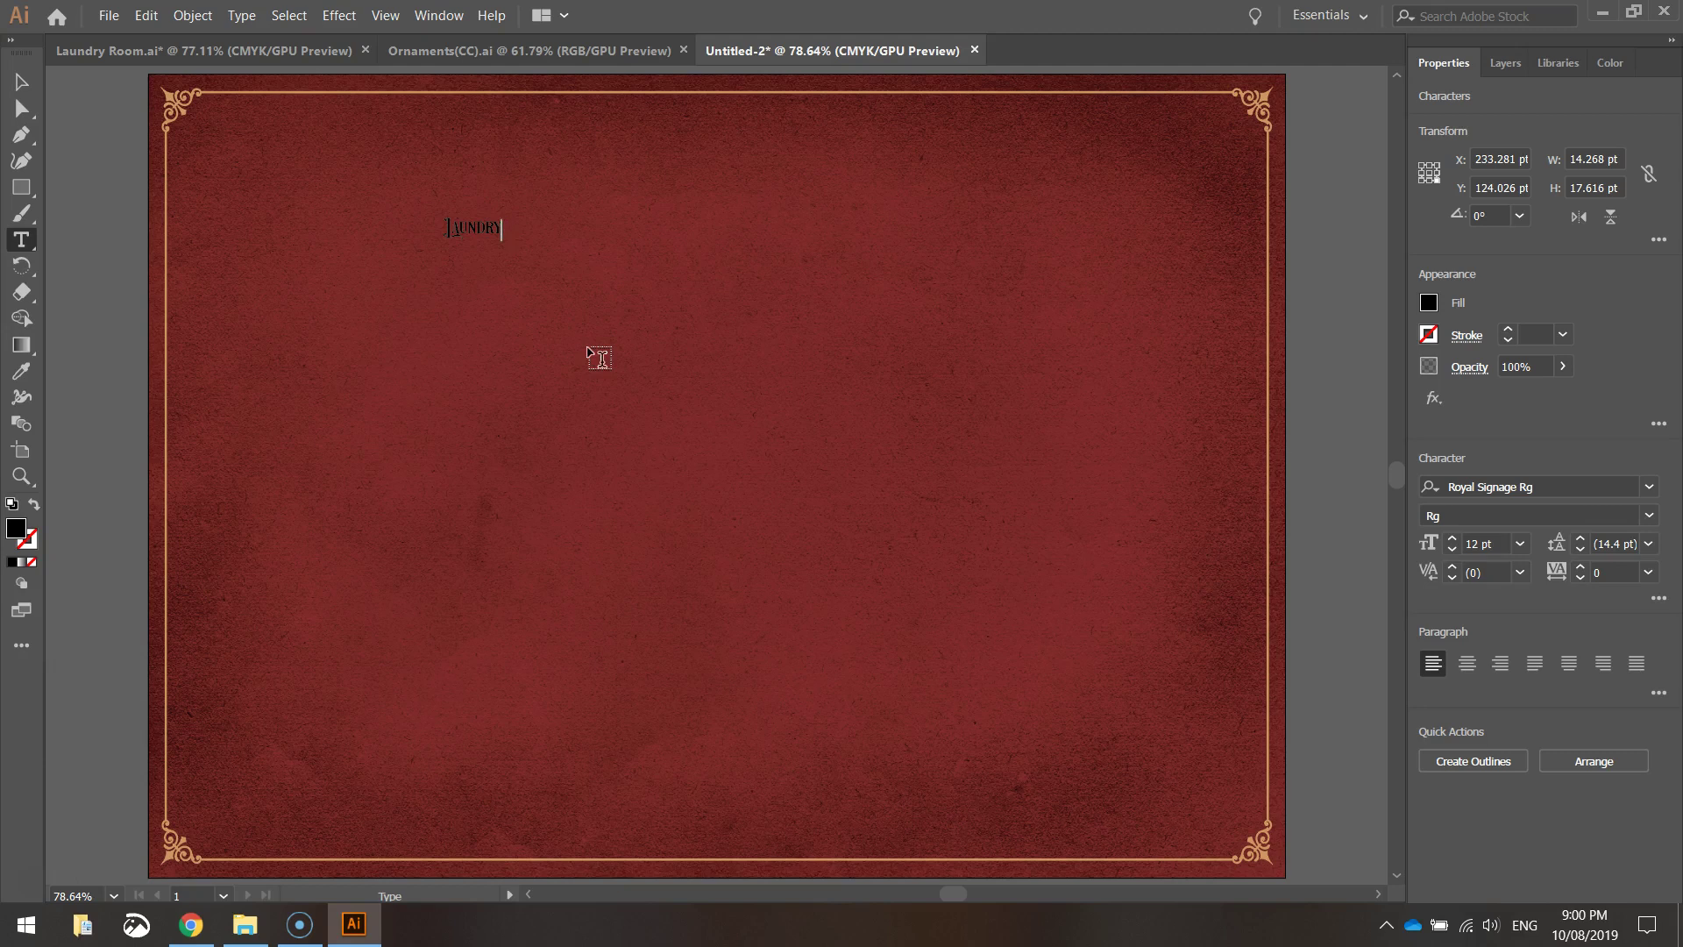
key(ctrl)
key(ctrl+a)
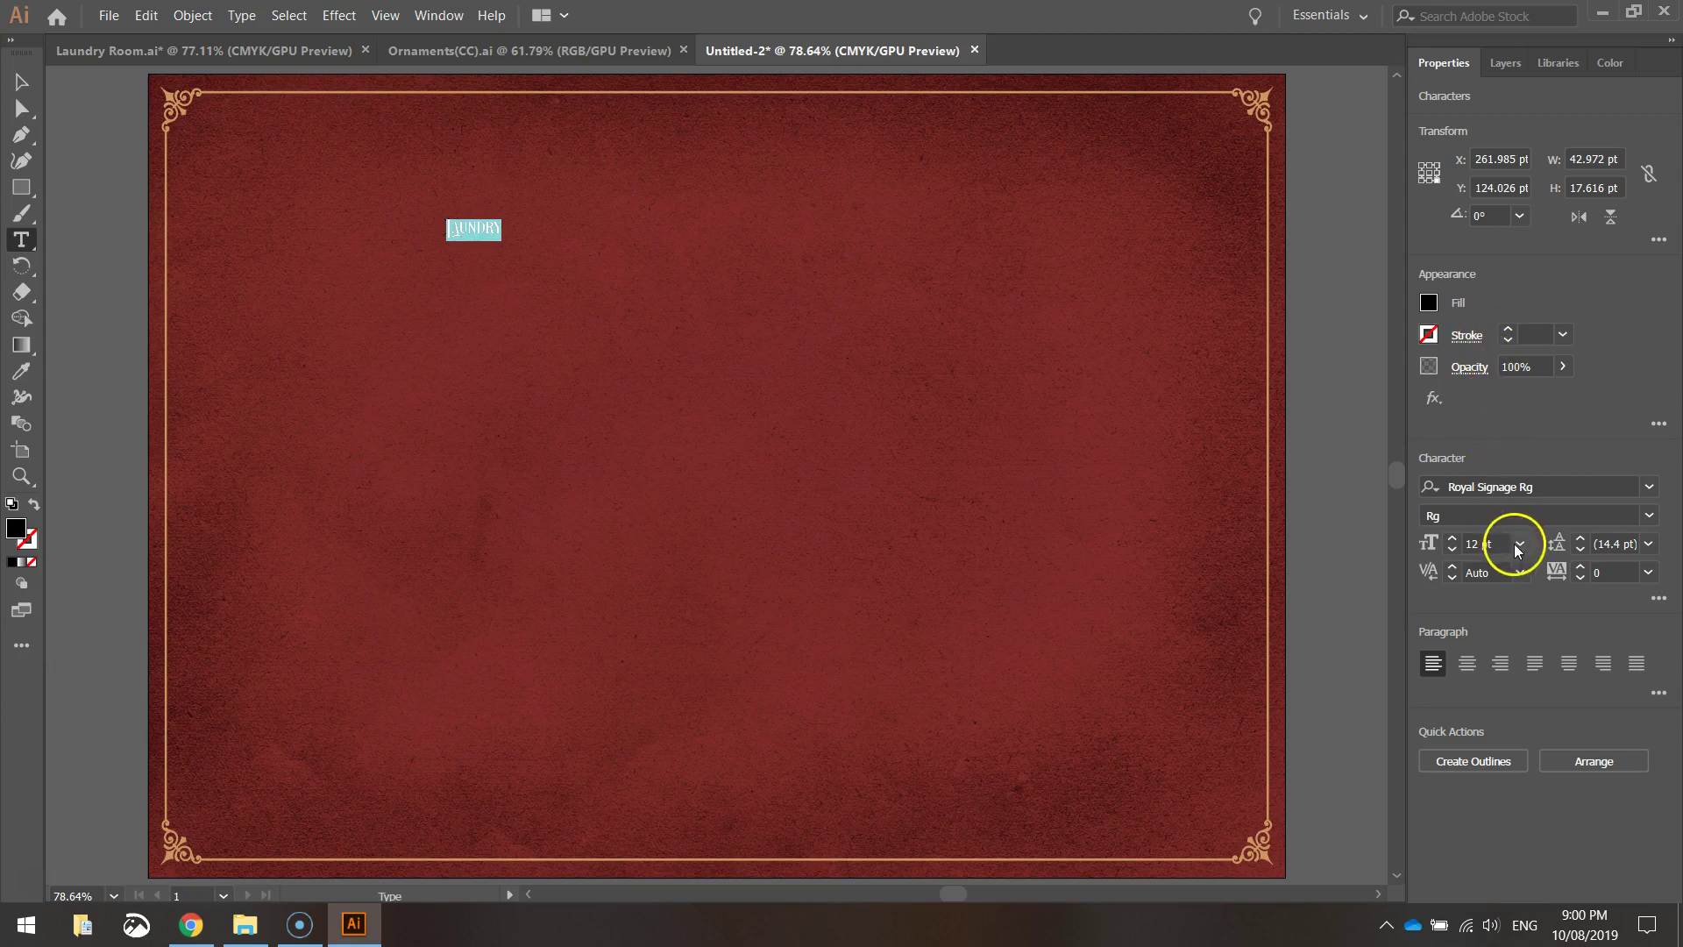
click(1490, 544)
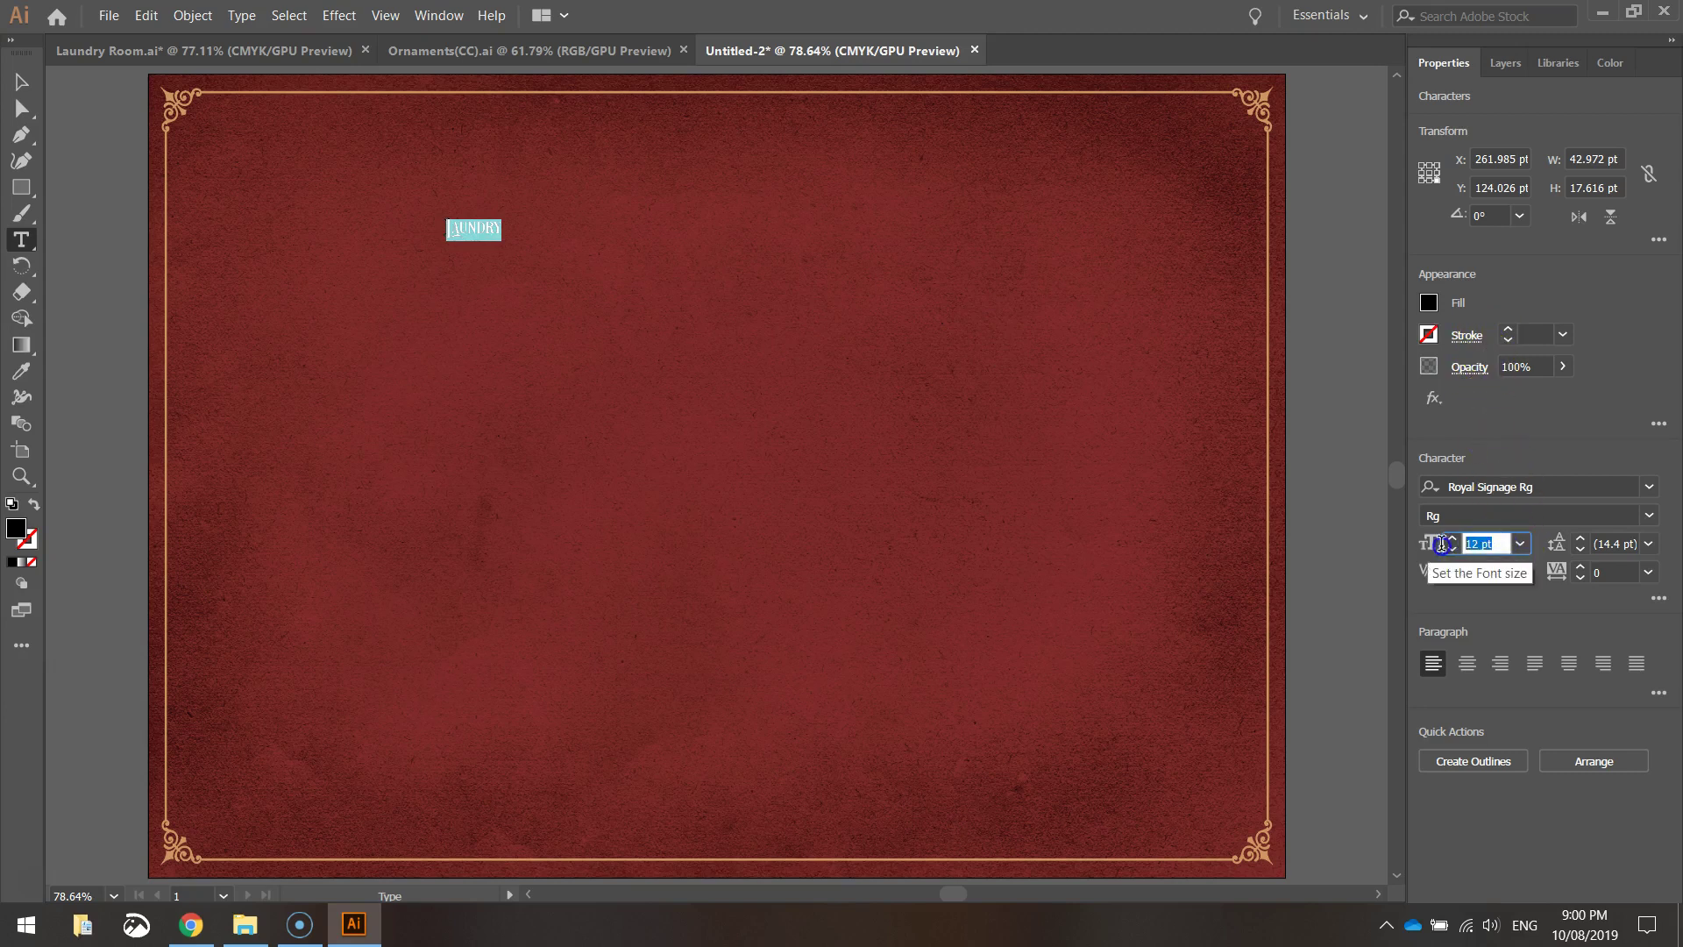
text(1)
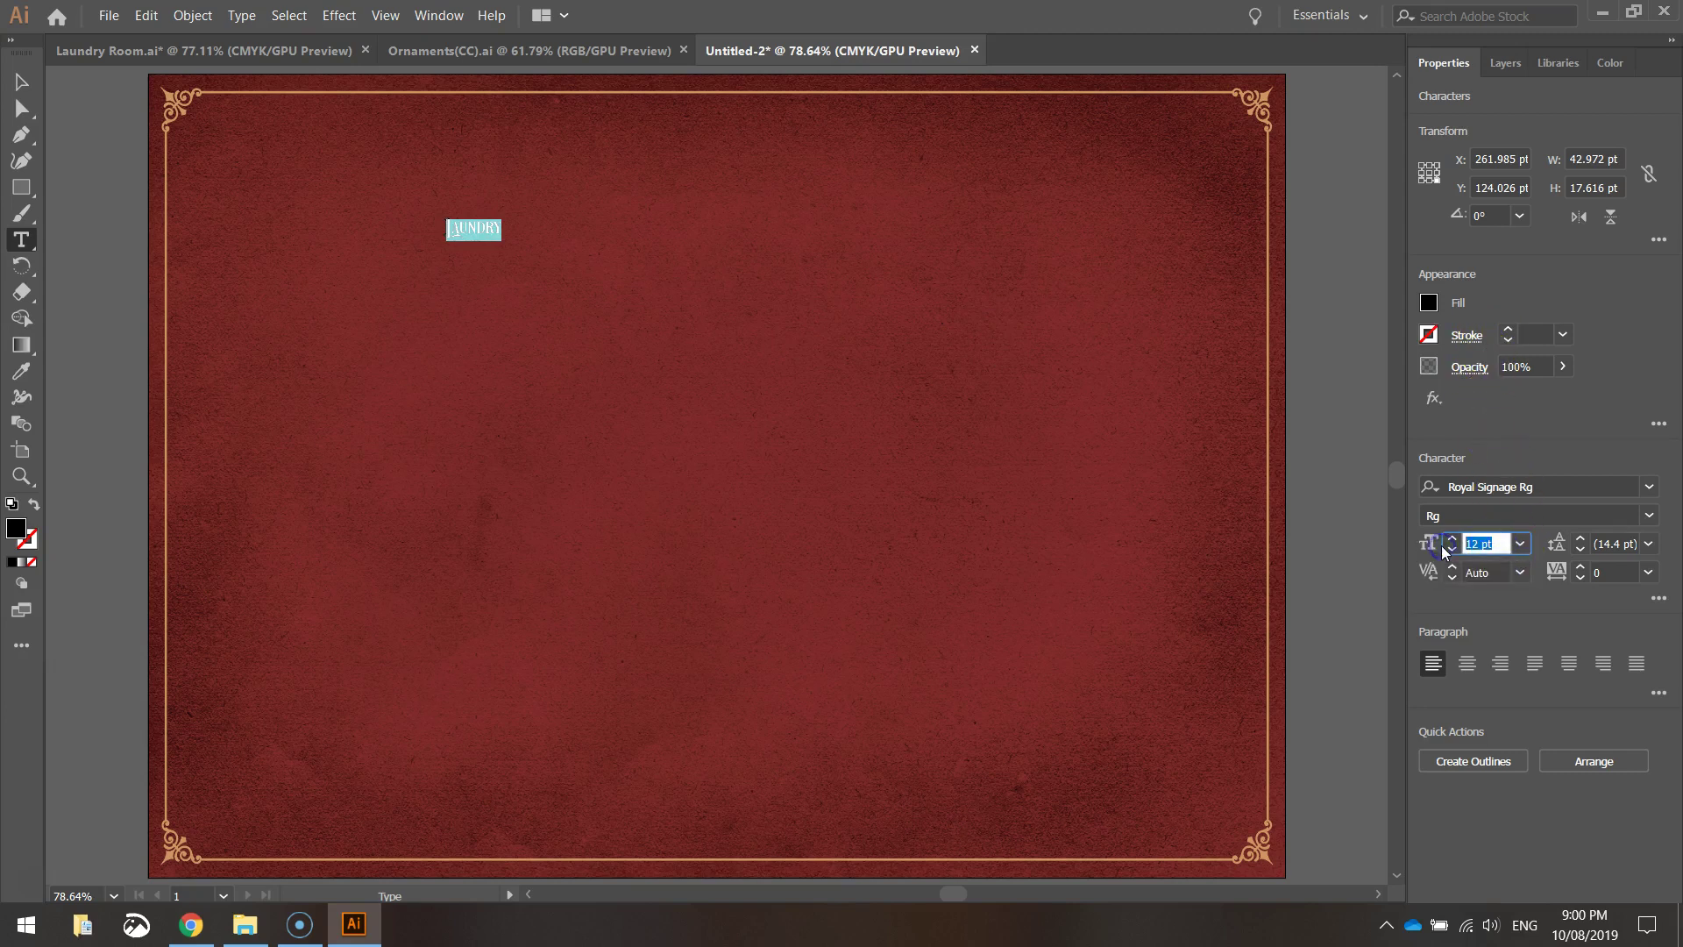
text(50)
key(Return)
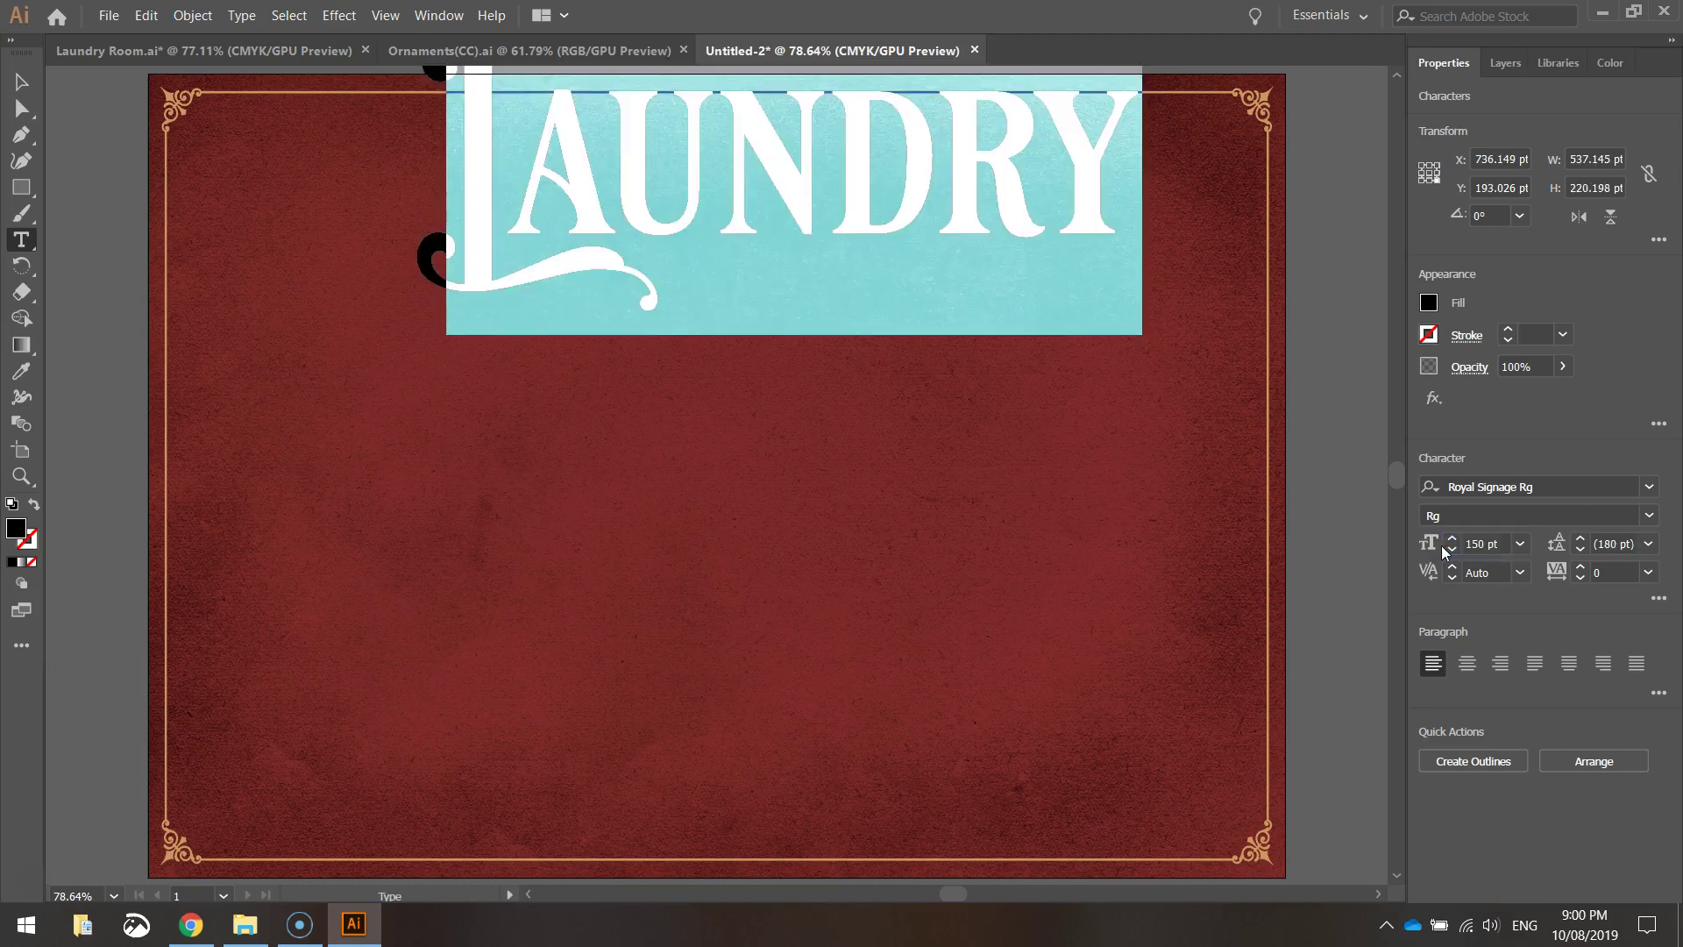
Position LAUNDRY across the upper sign, keeping the swash L glyph.
click(21, 81)
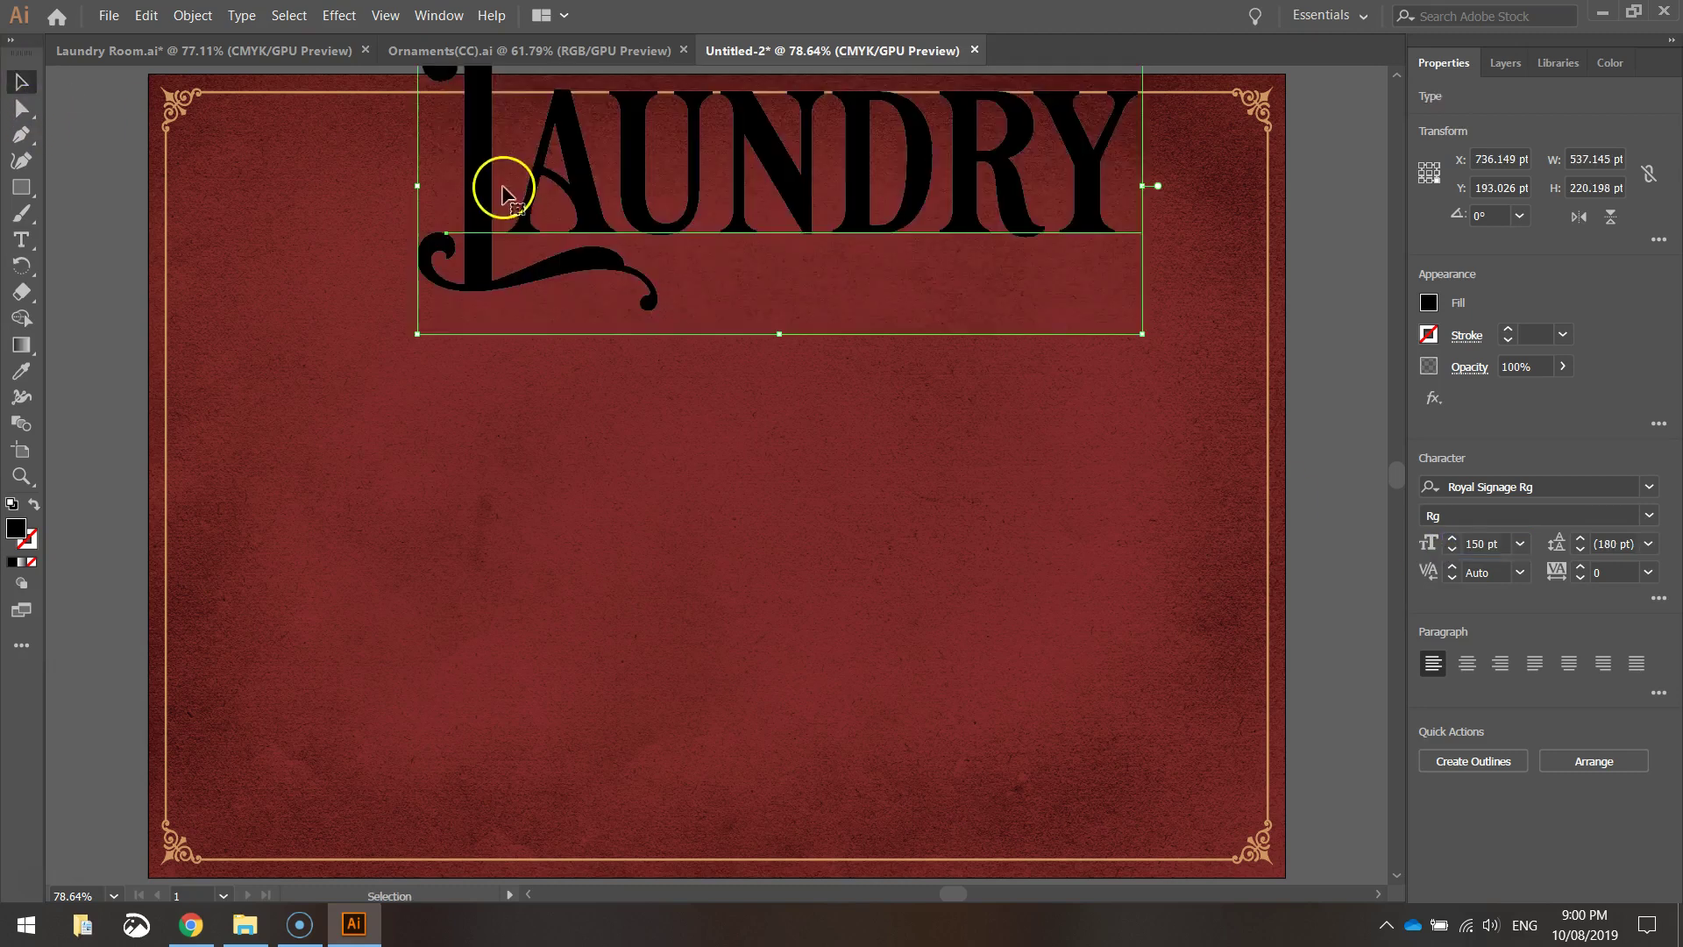
drag(502, 187, 445, 267)
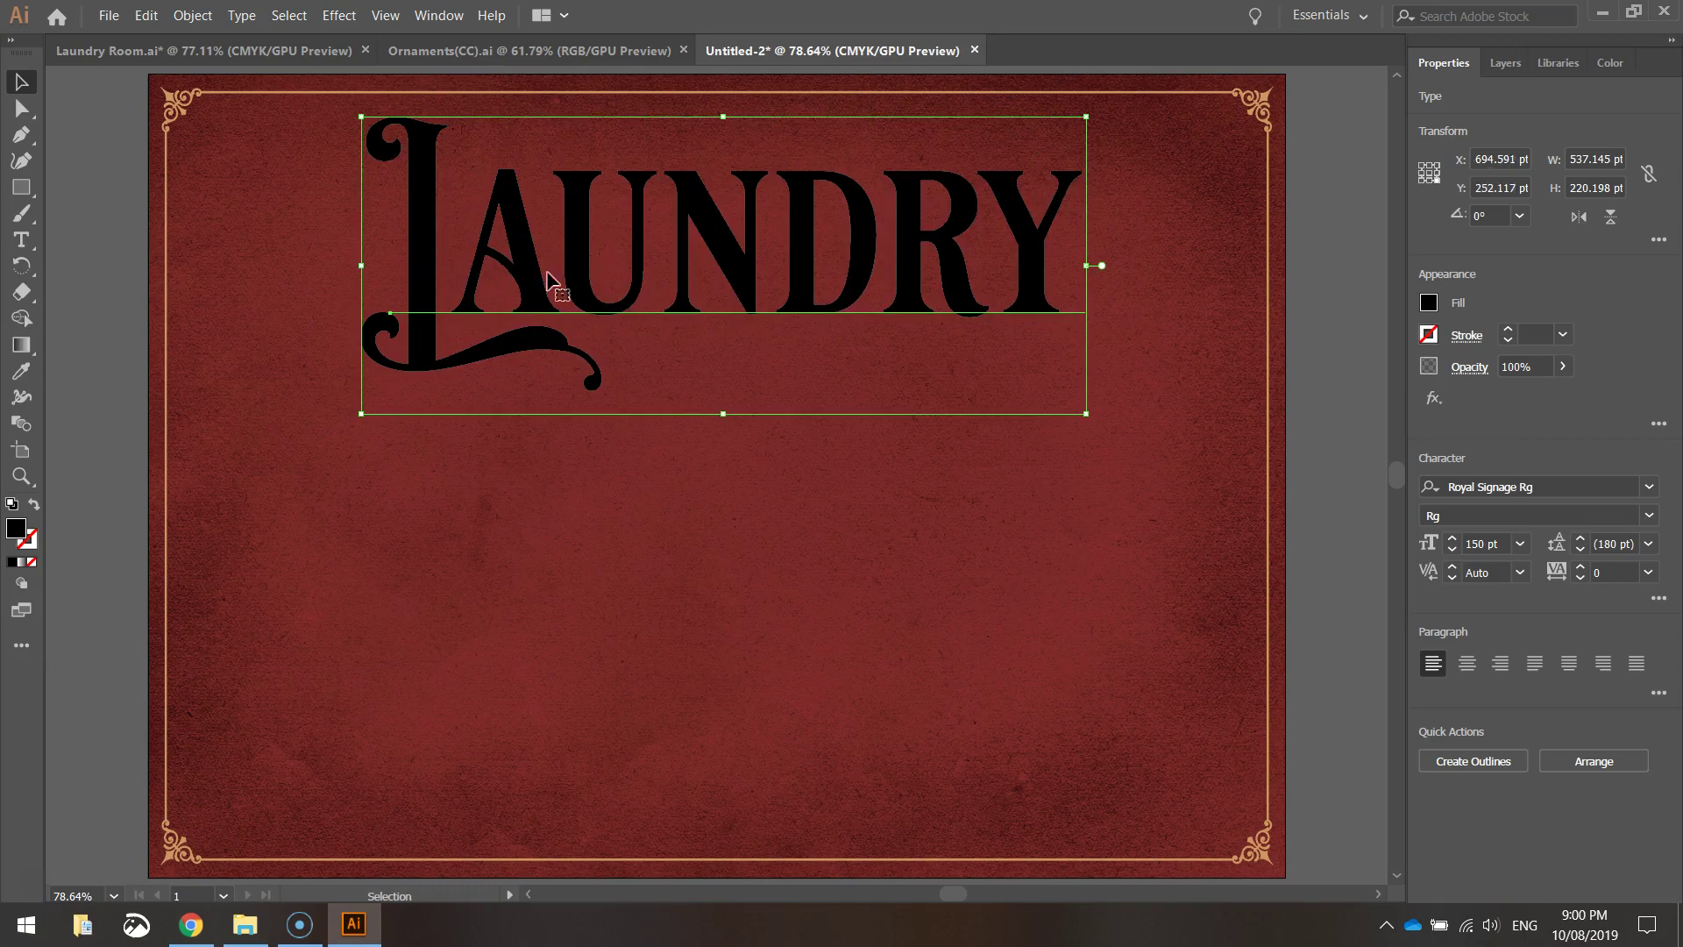
double_click(418, 242)
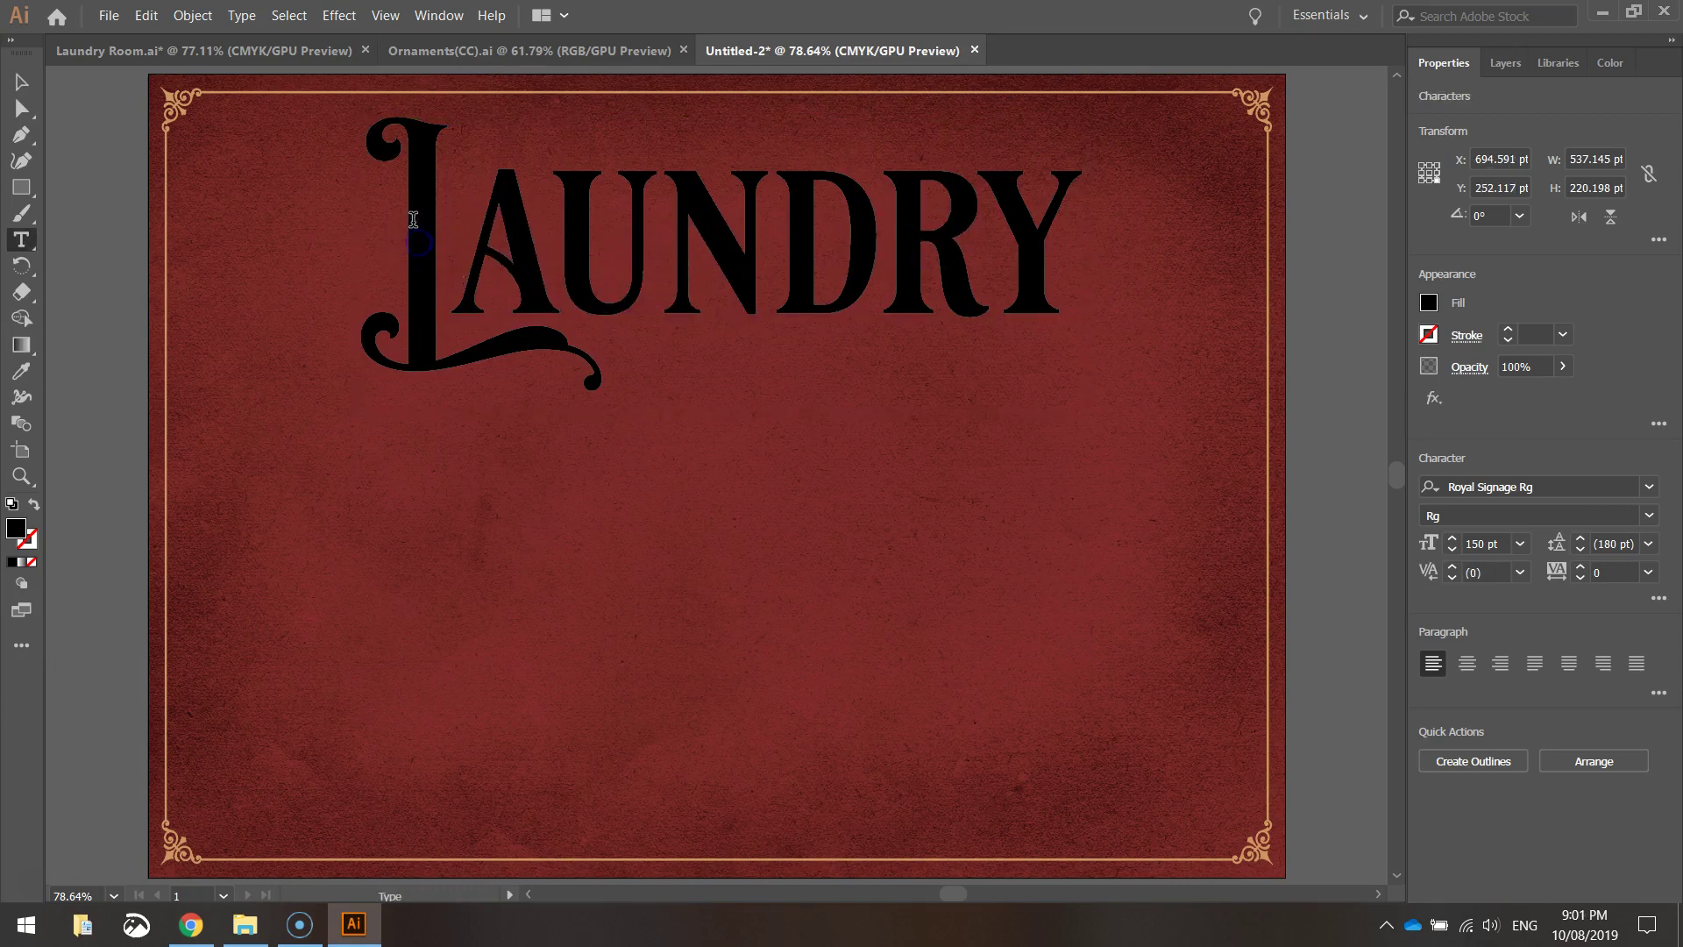
drag(412, 217, 451, 218)
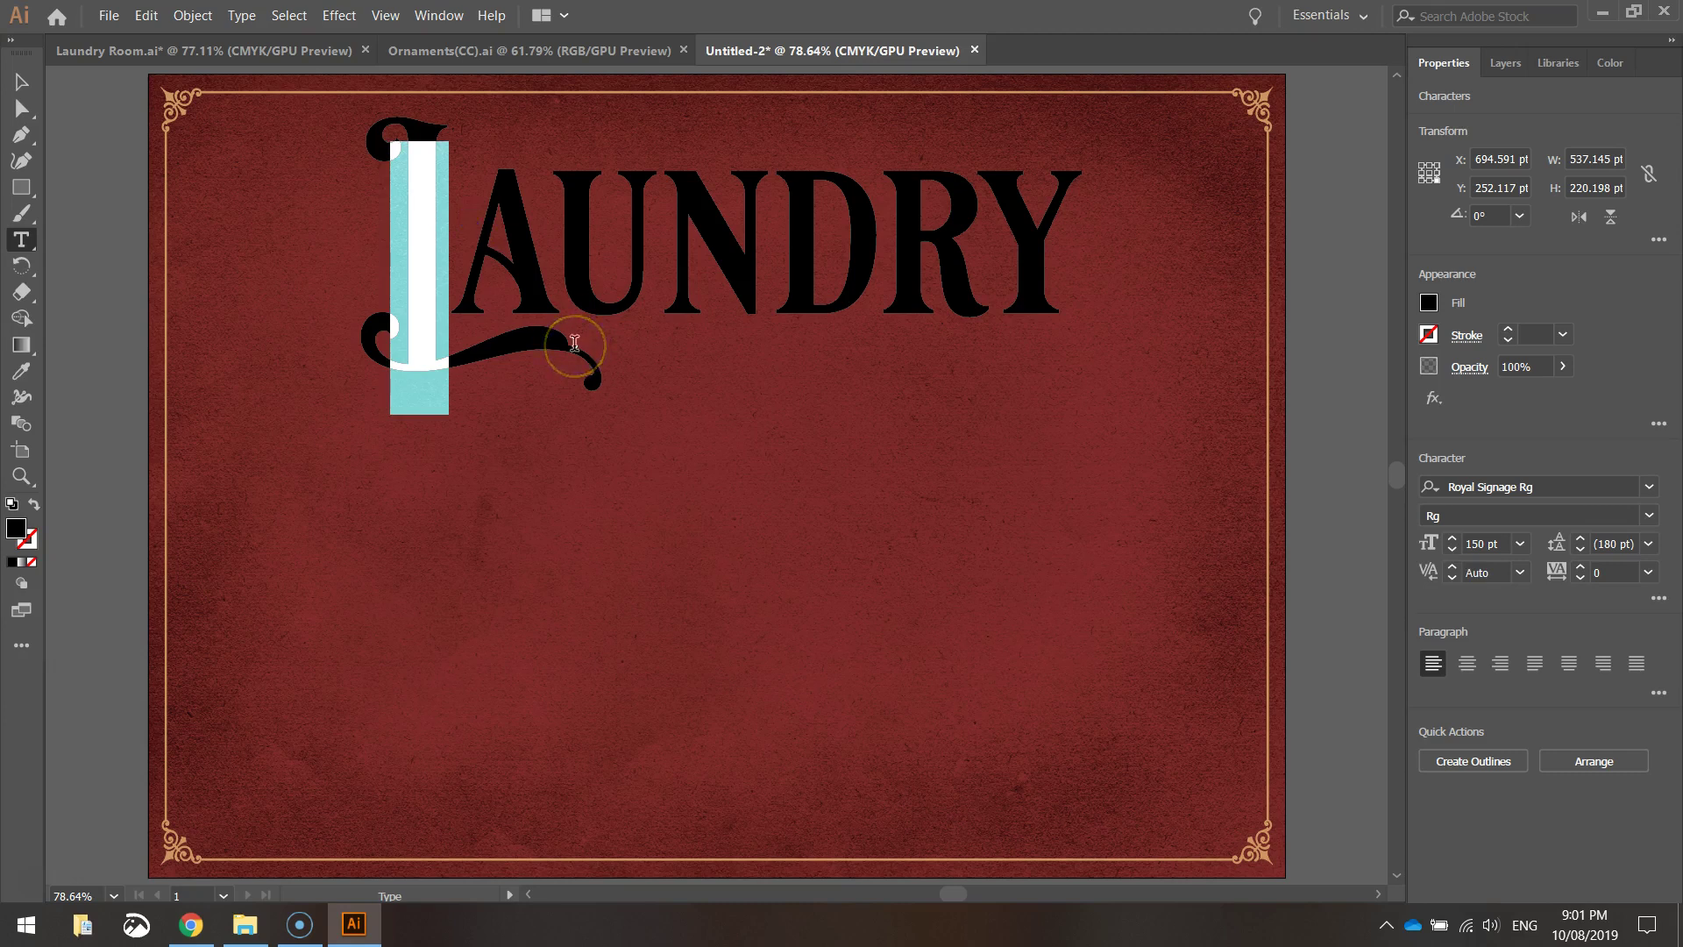
text(L)
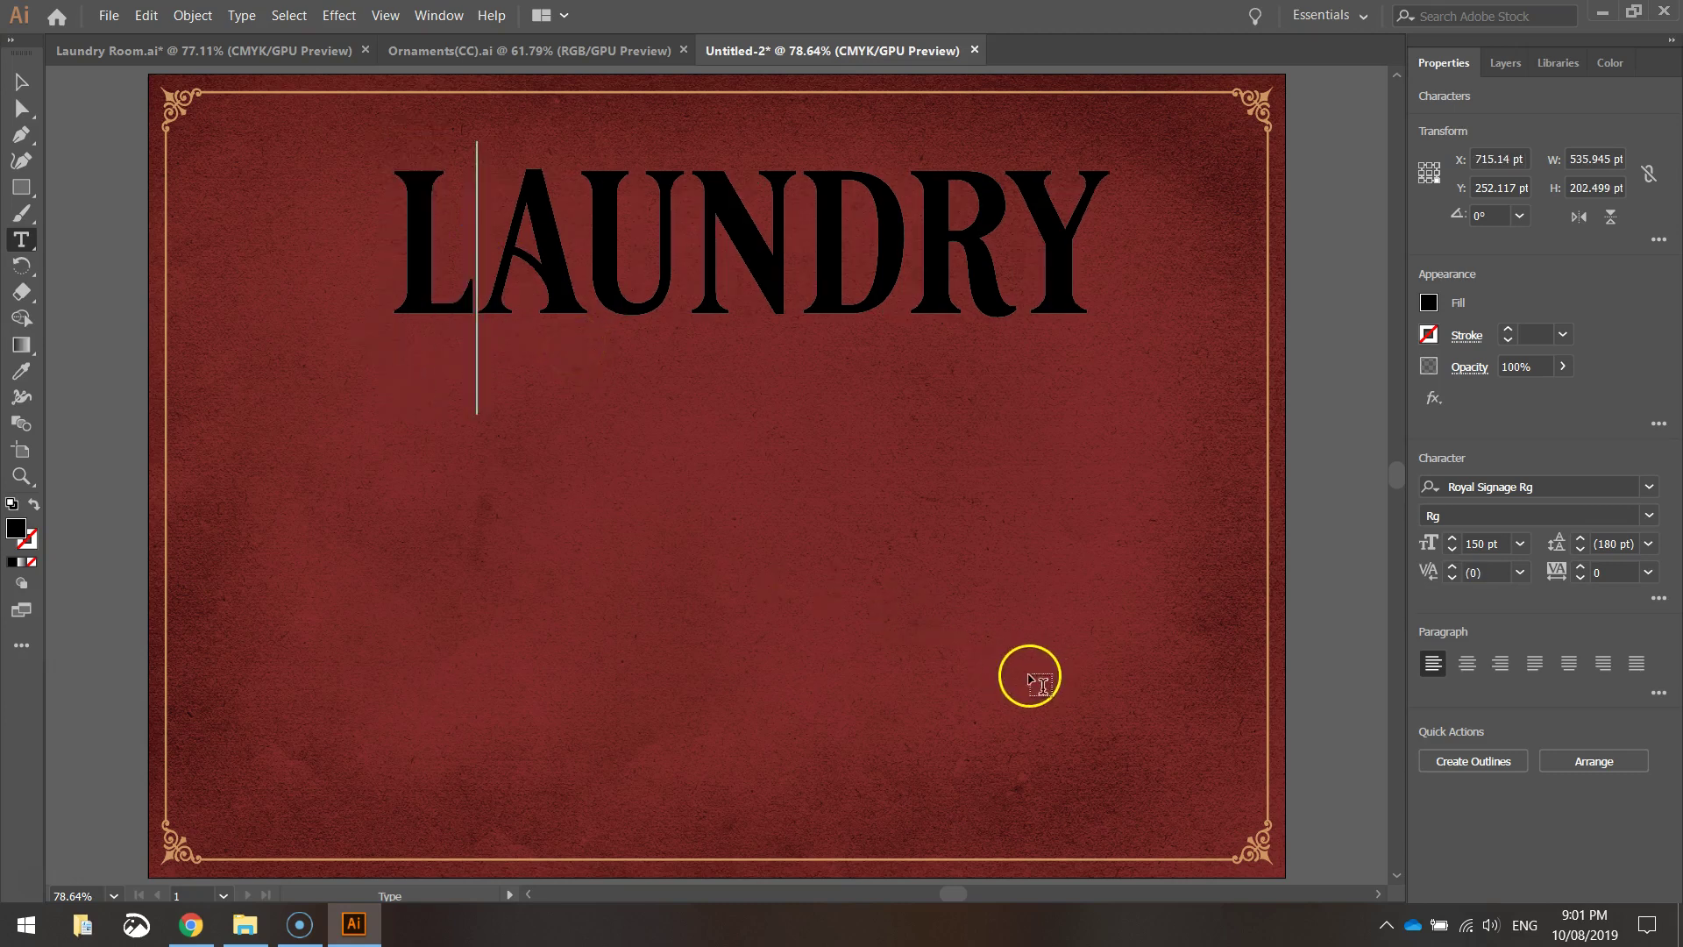
key(shift+Left)
key(ctrl+z)
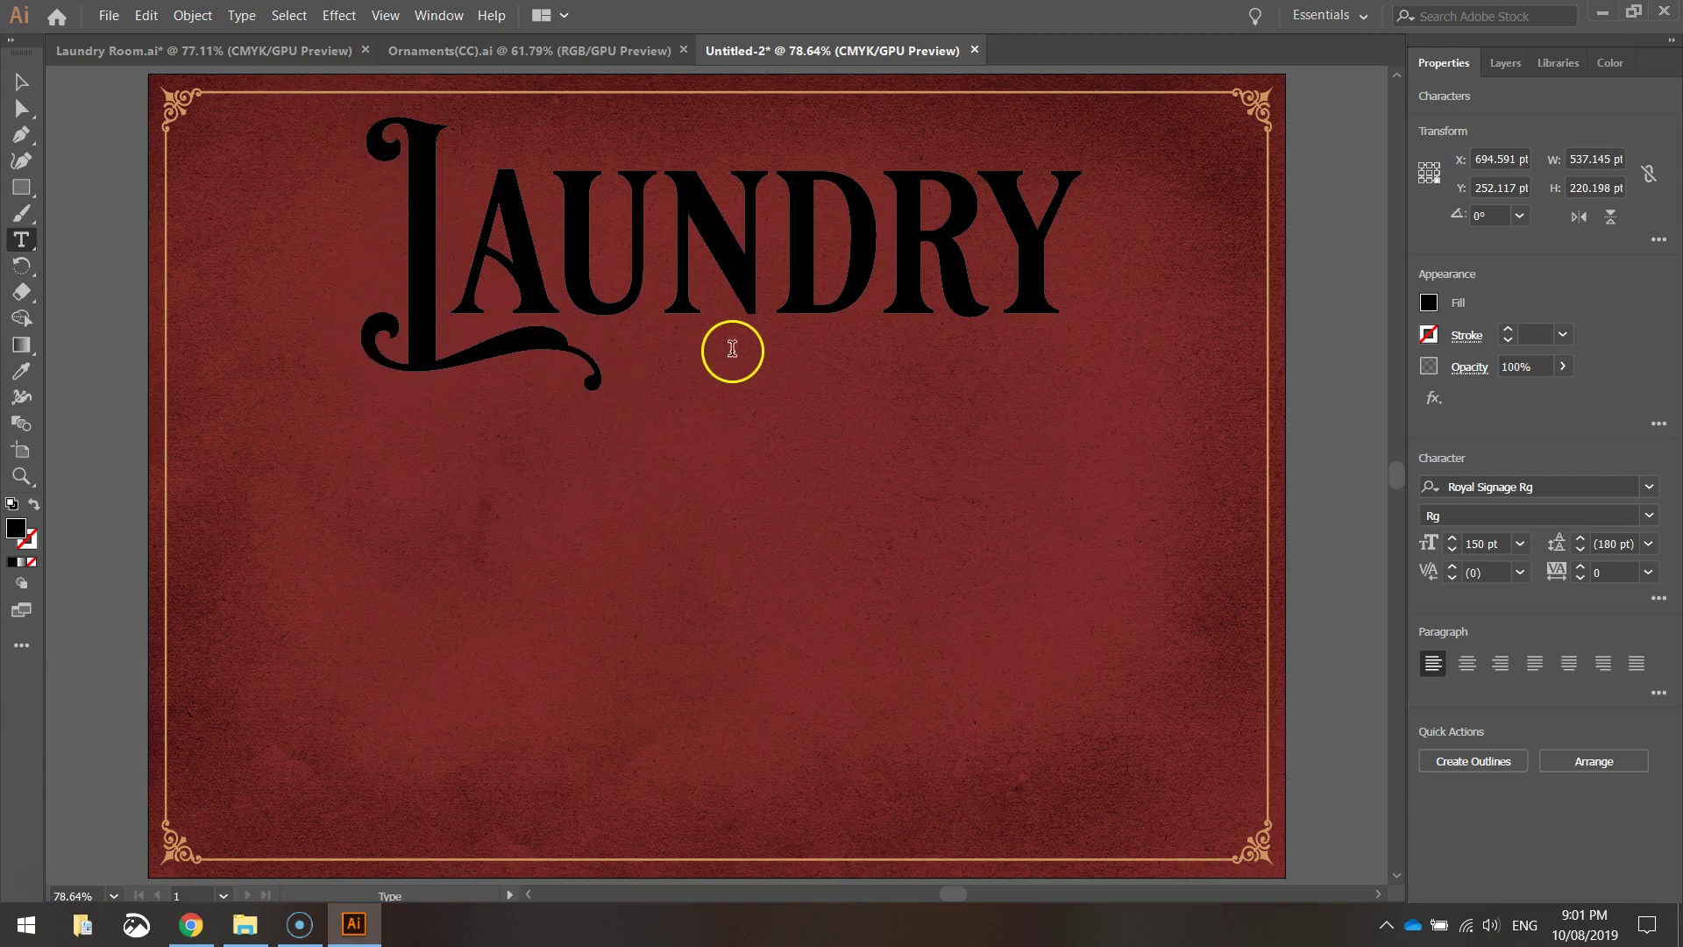
click(16, 79)
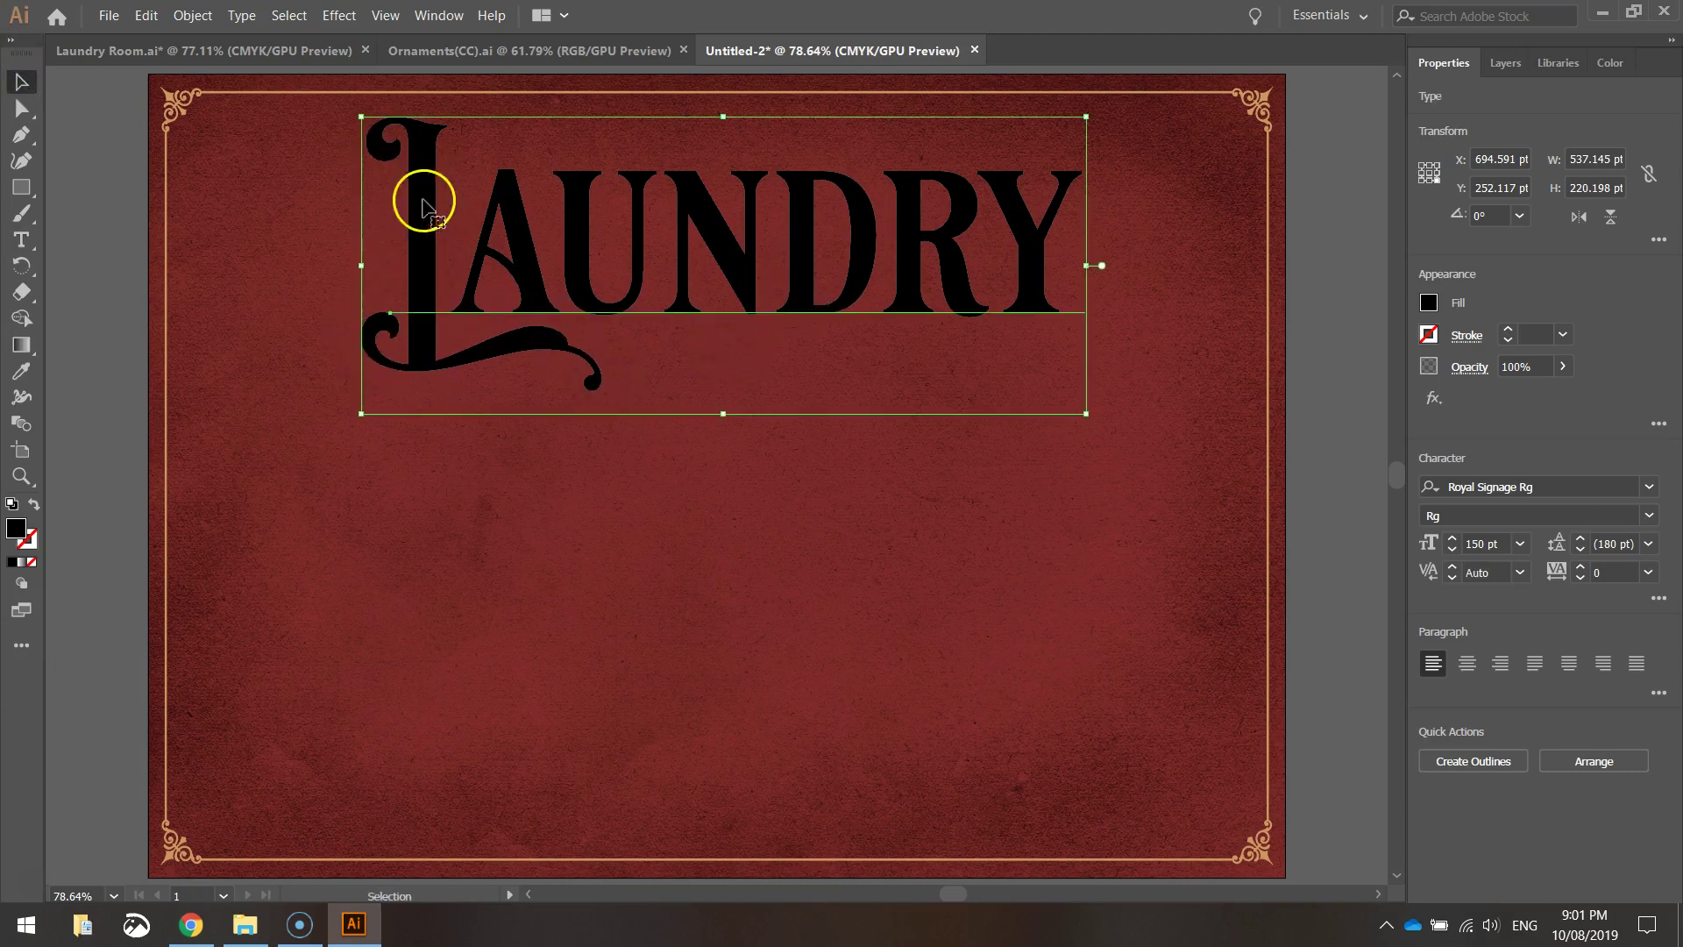
drag(412, 188, 406, 257)
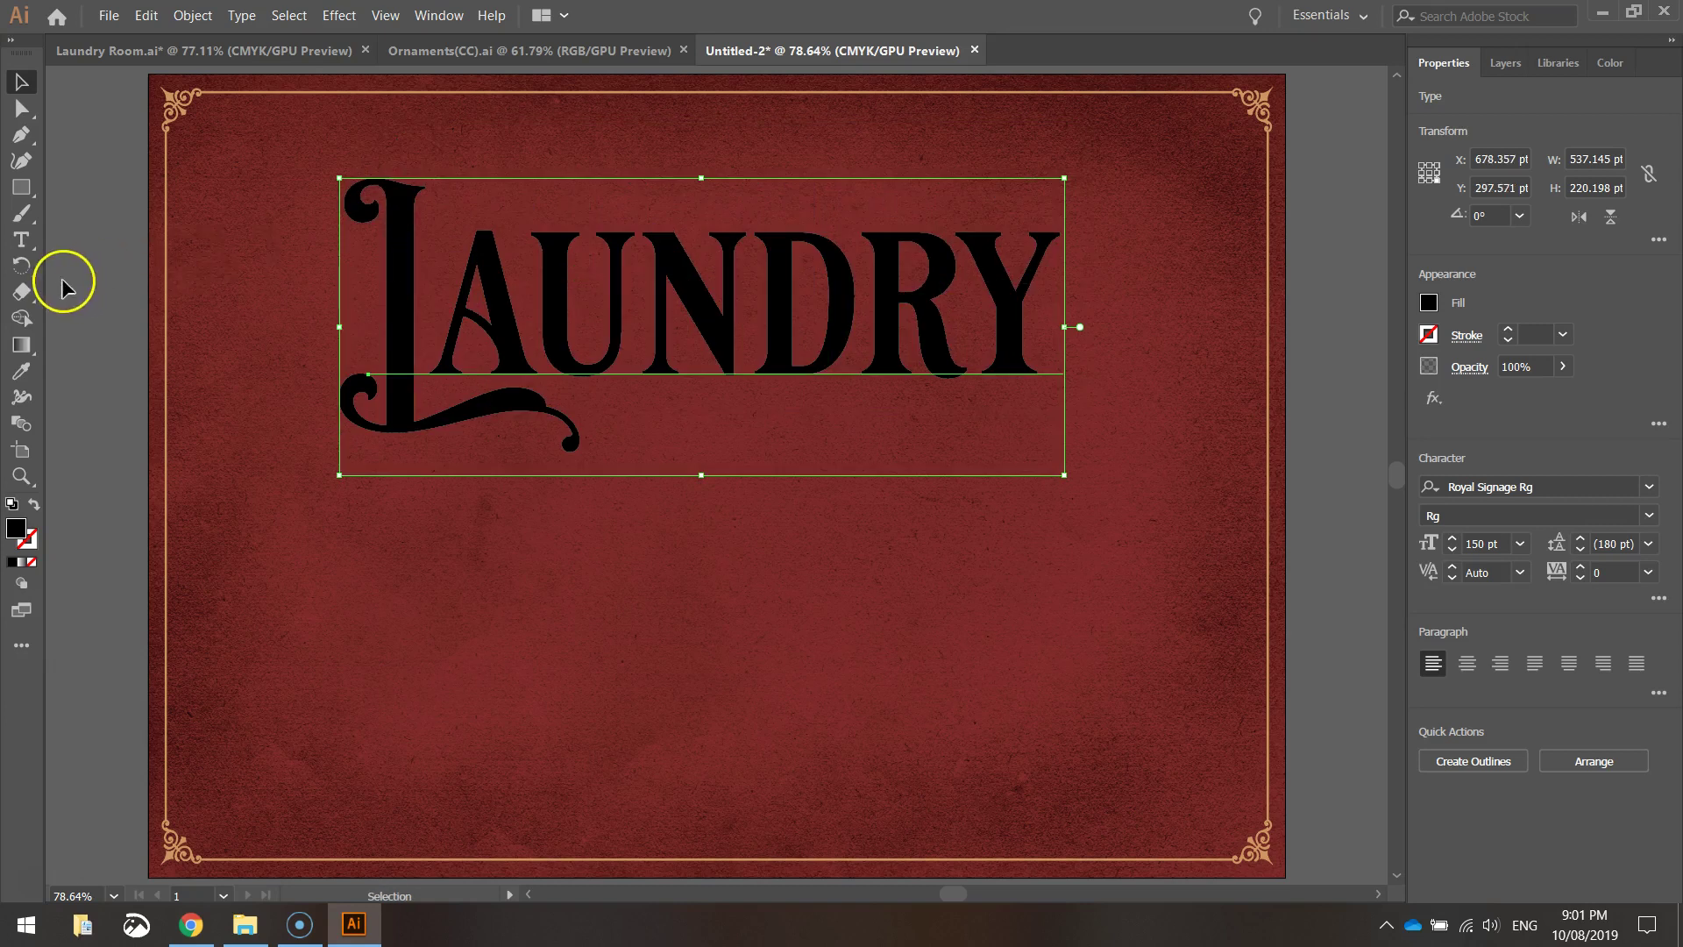
Fill LAUNDRY with the corner ornament's tan colour using the Eyedropper.
click(34, 368)
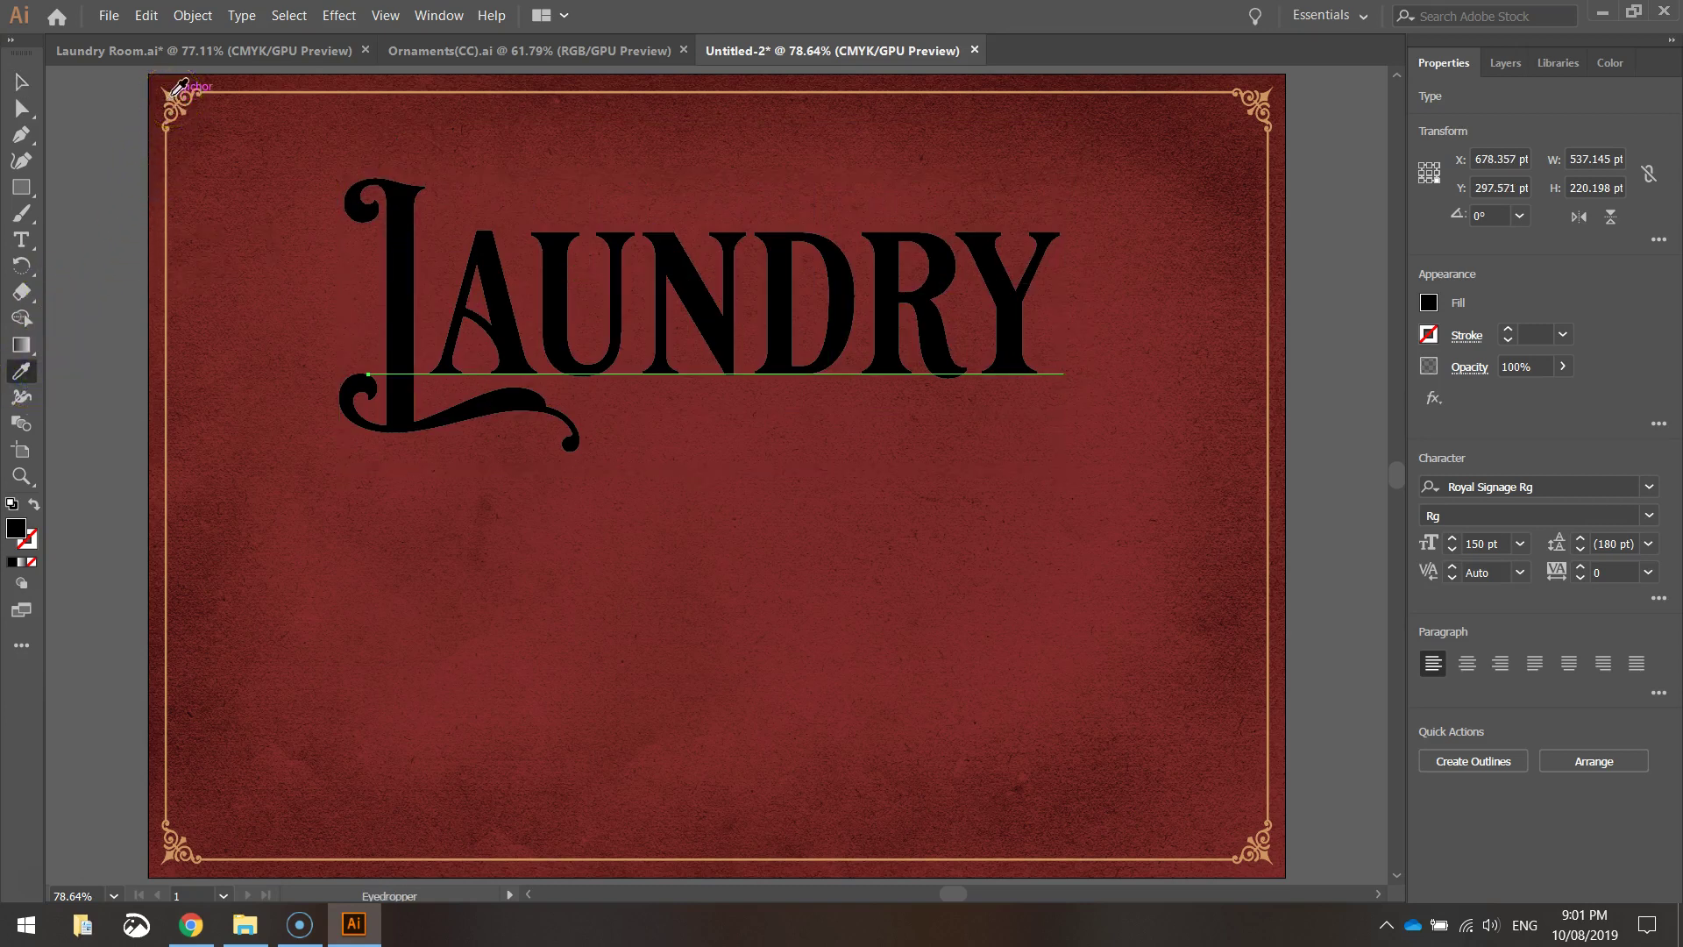
click(174, 94)
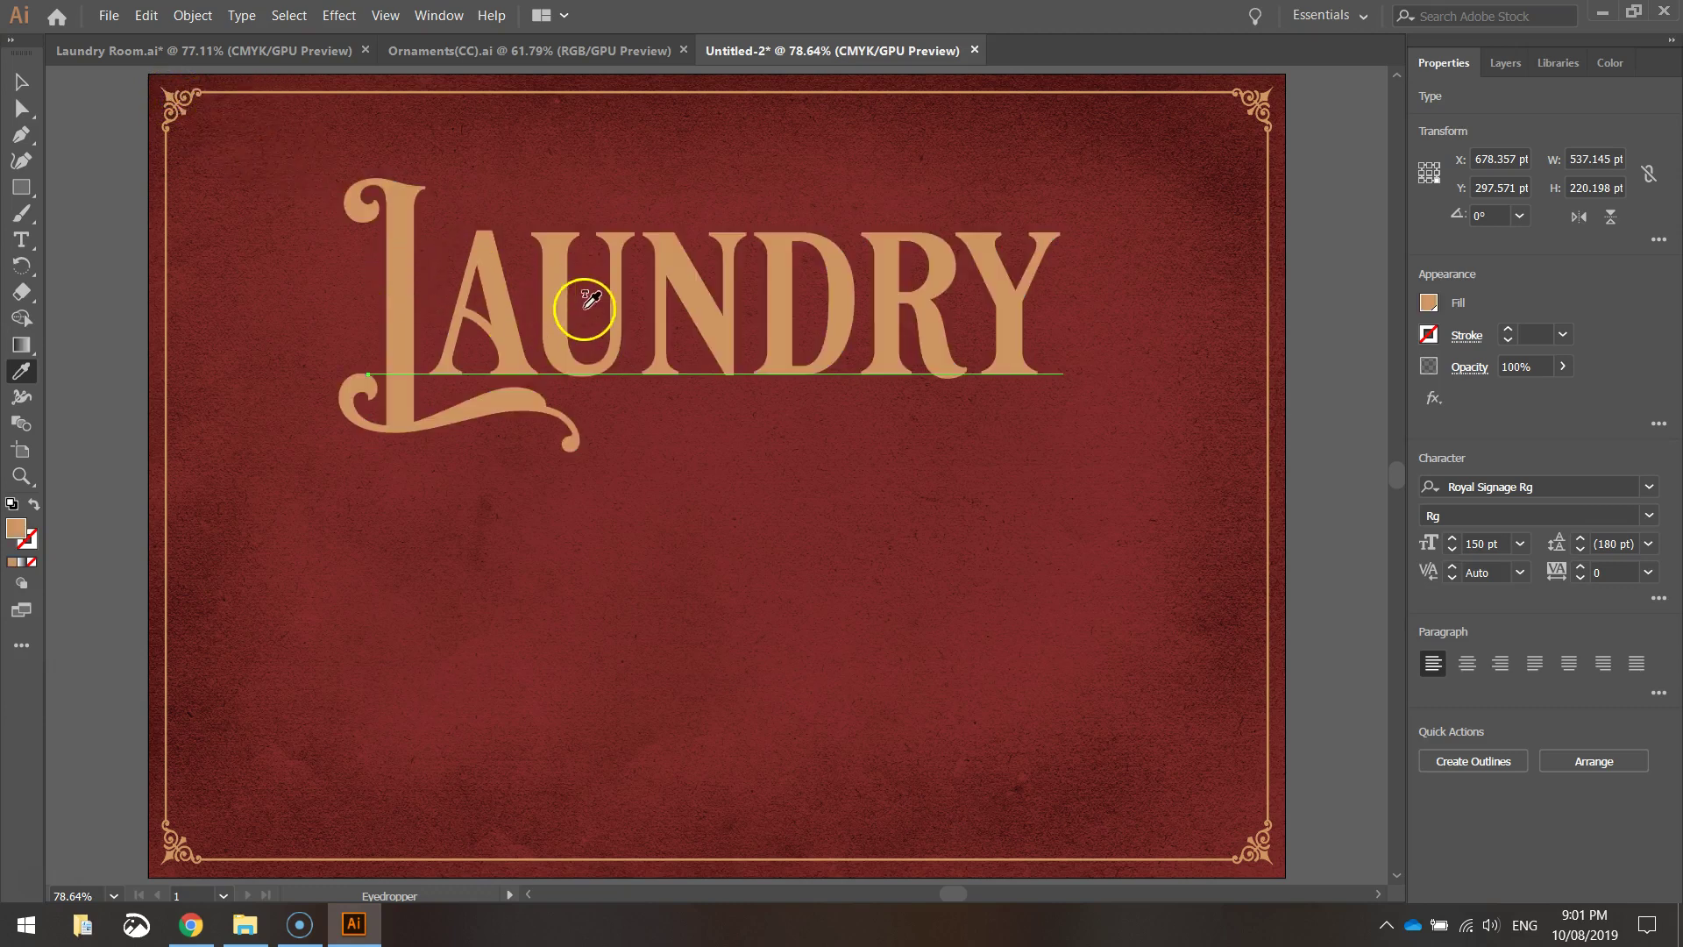
click(18, 242)
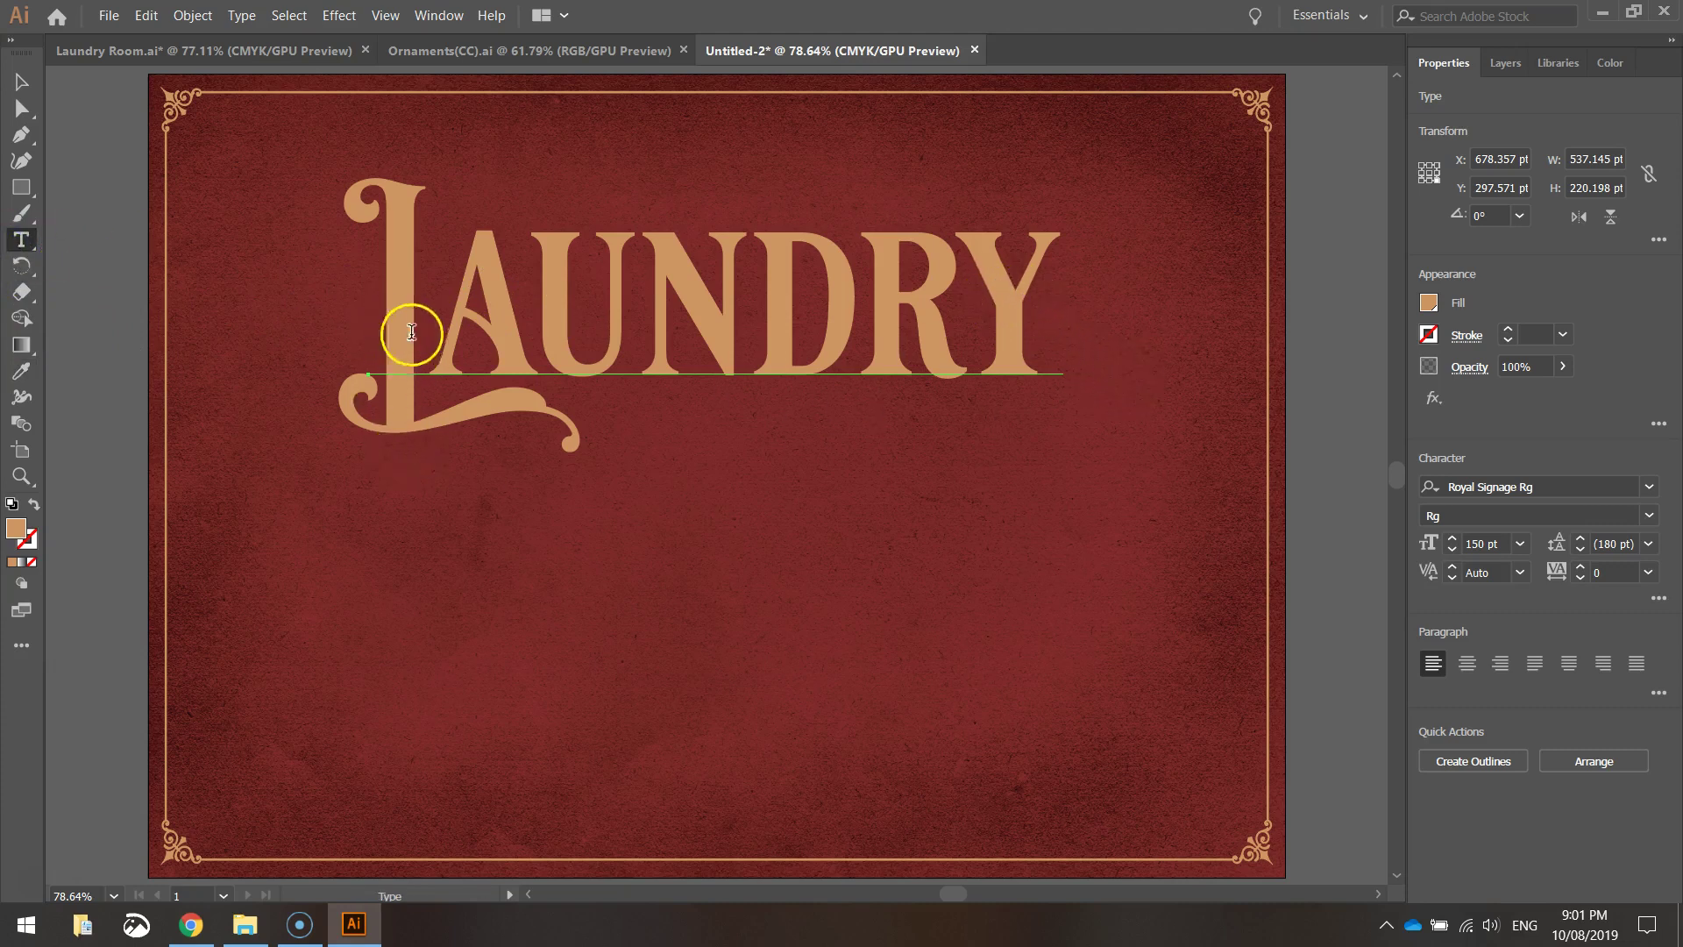
Swap LAUNDRY's Y for its curled-tail swash and move the word higher and right.
drag(995, 303, 1011, 302)
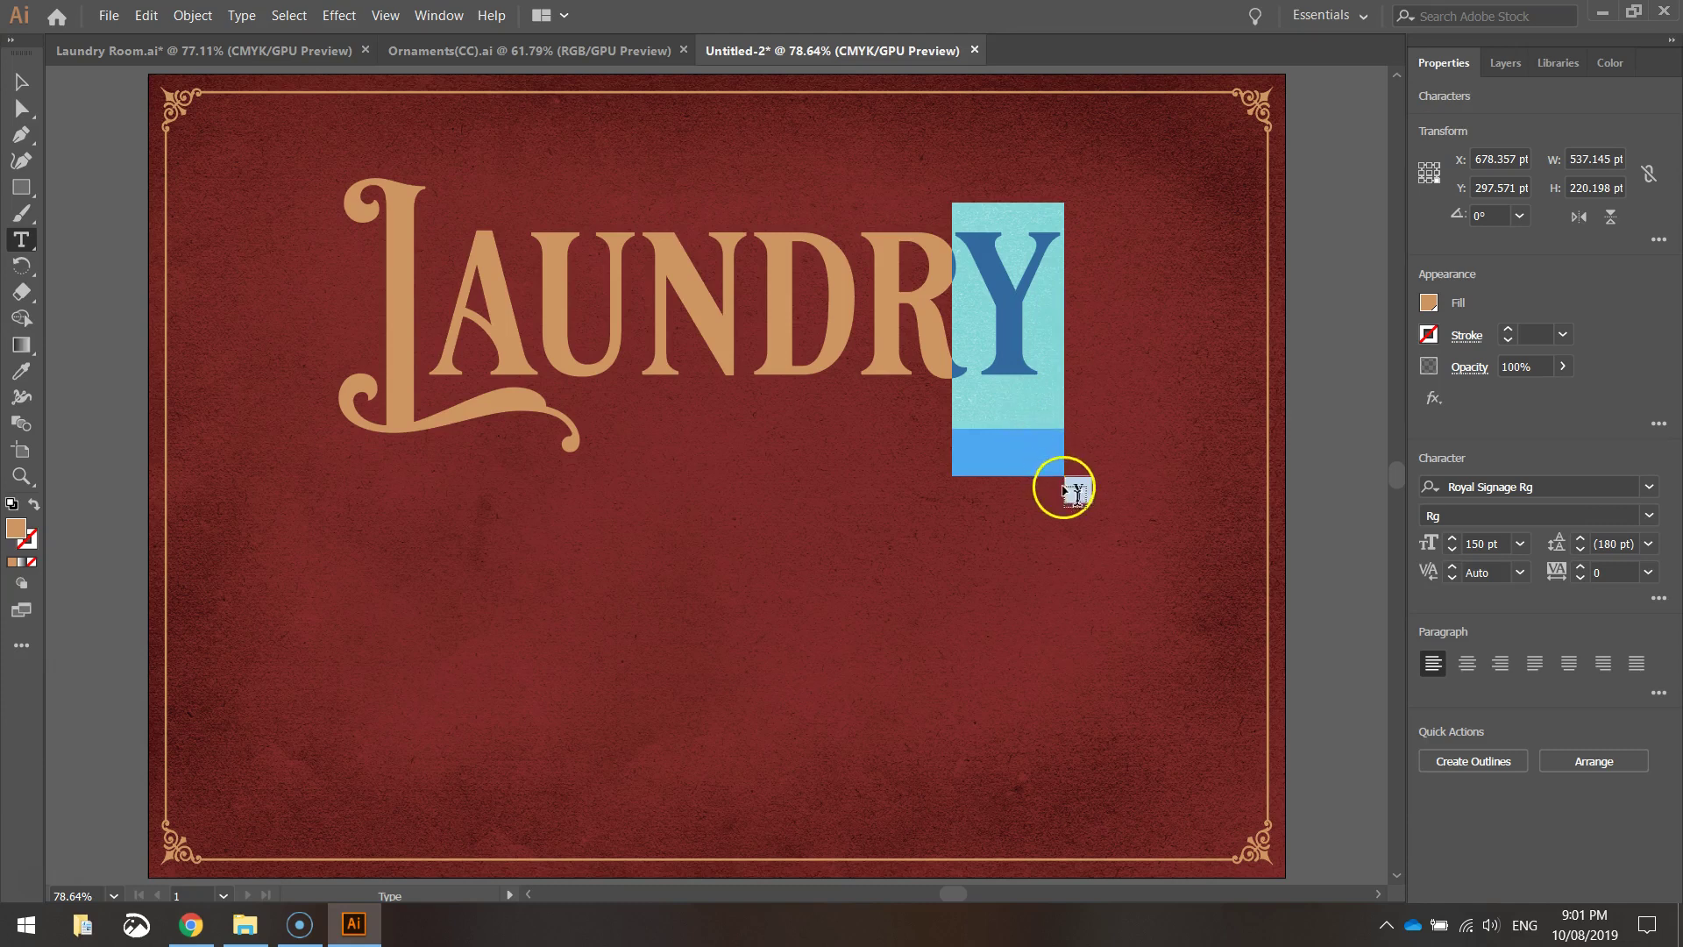
drag(1069, 494, 1082, 496)
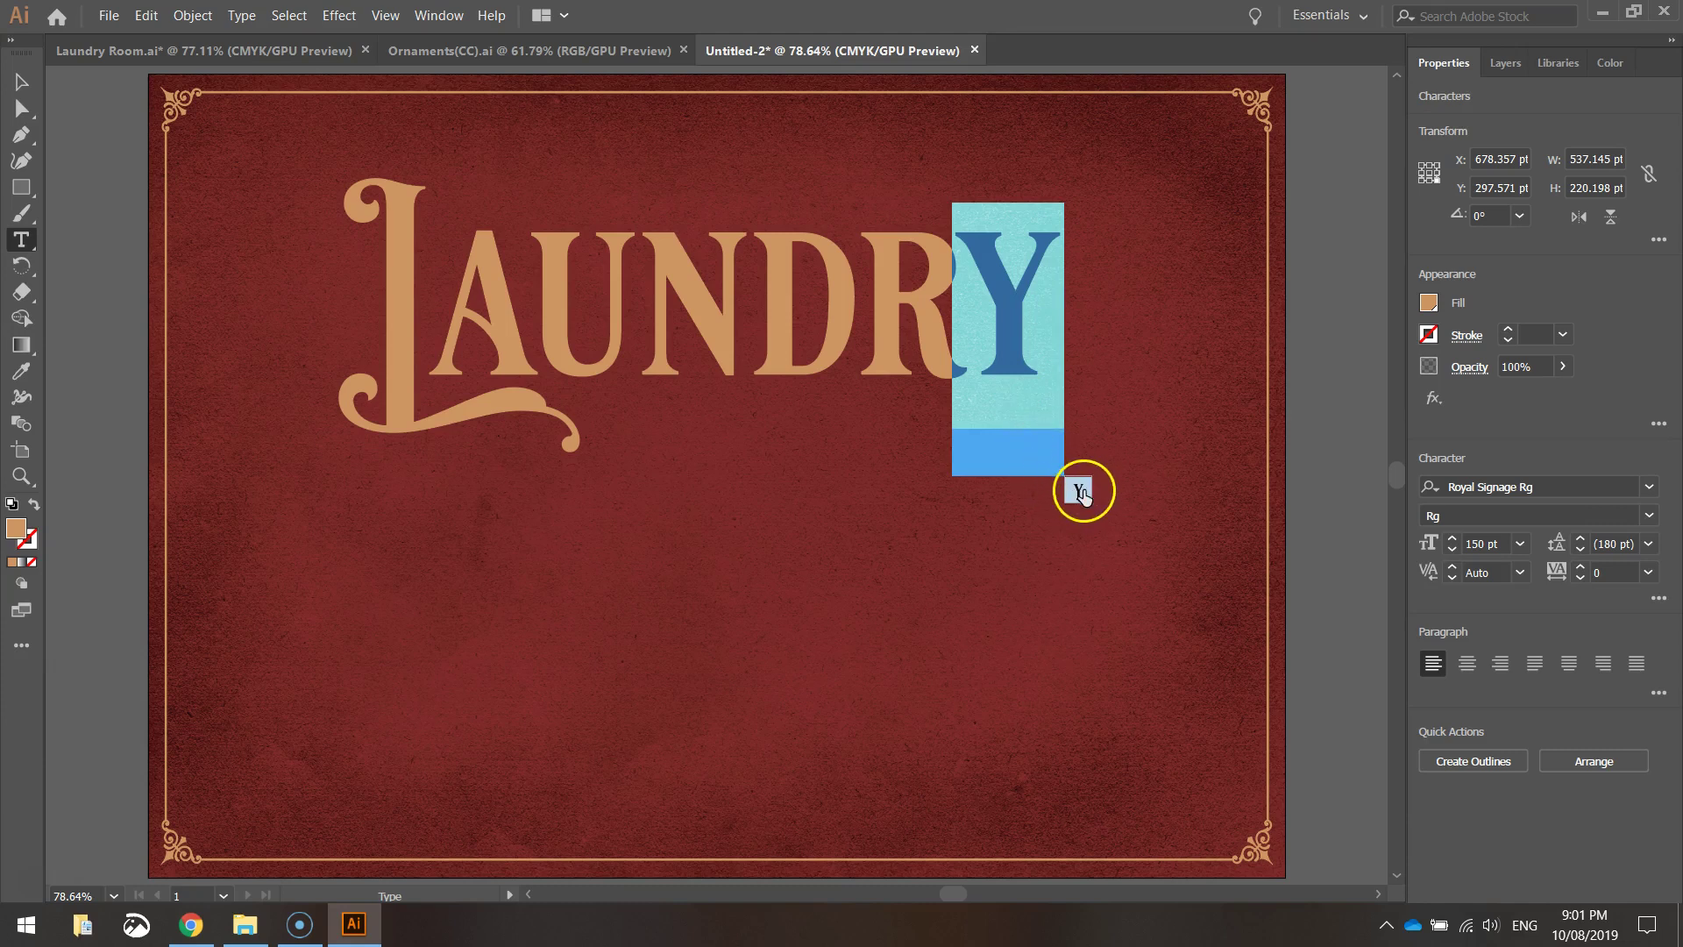
click(1080, 492)
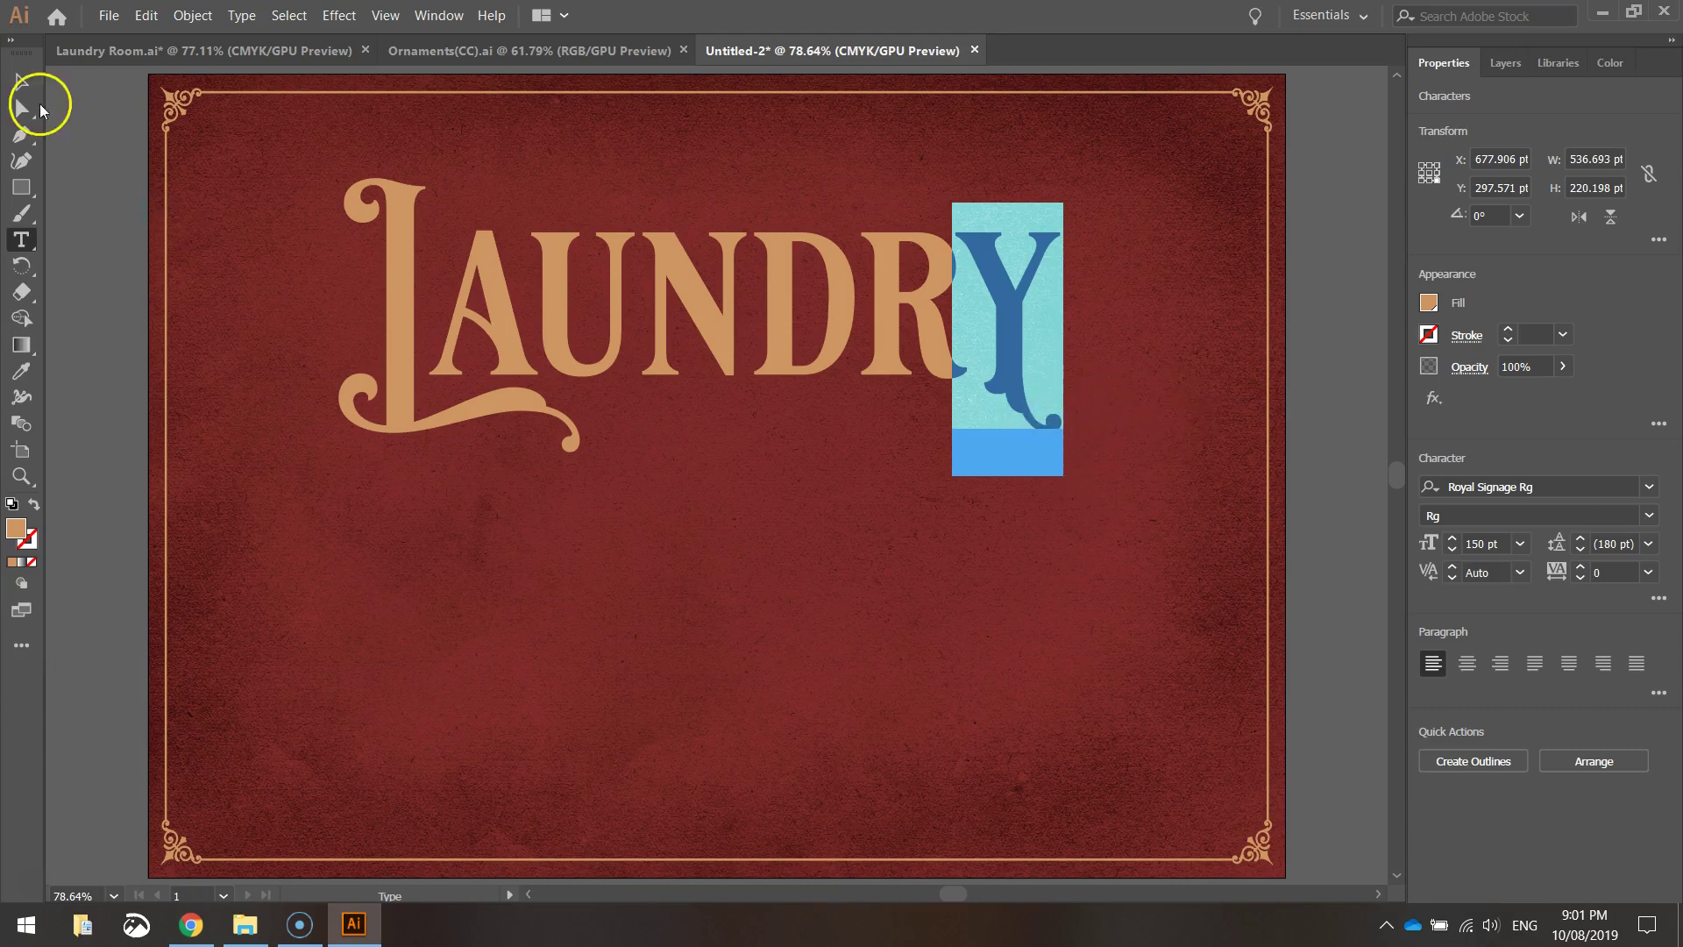
key(Escape)
click(119, 565)
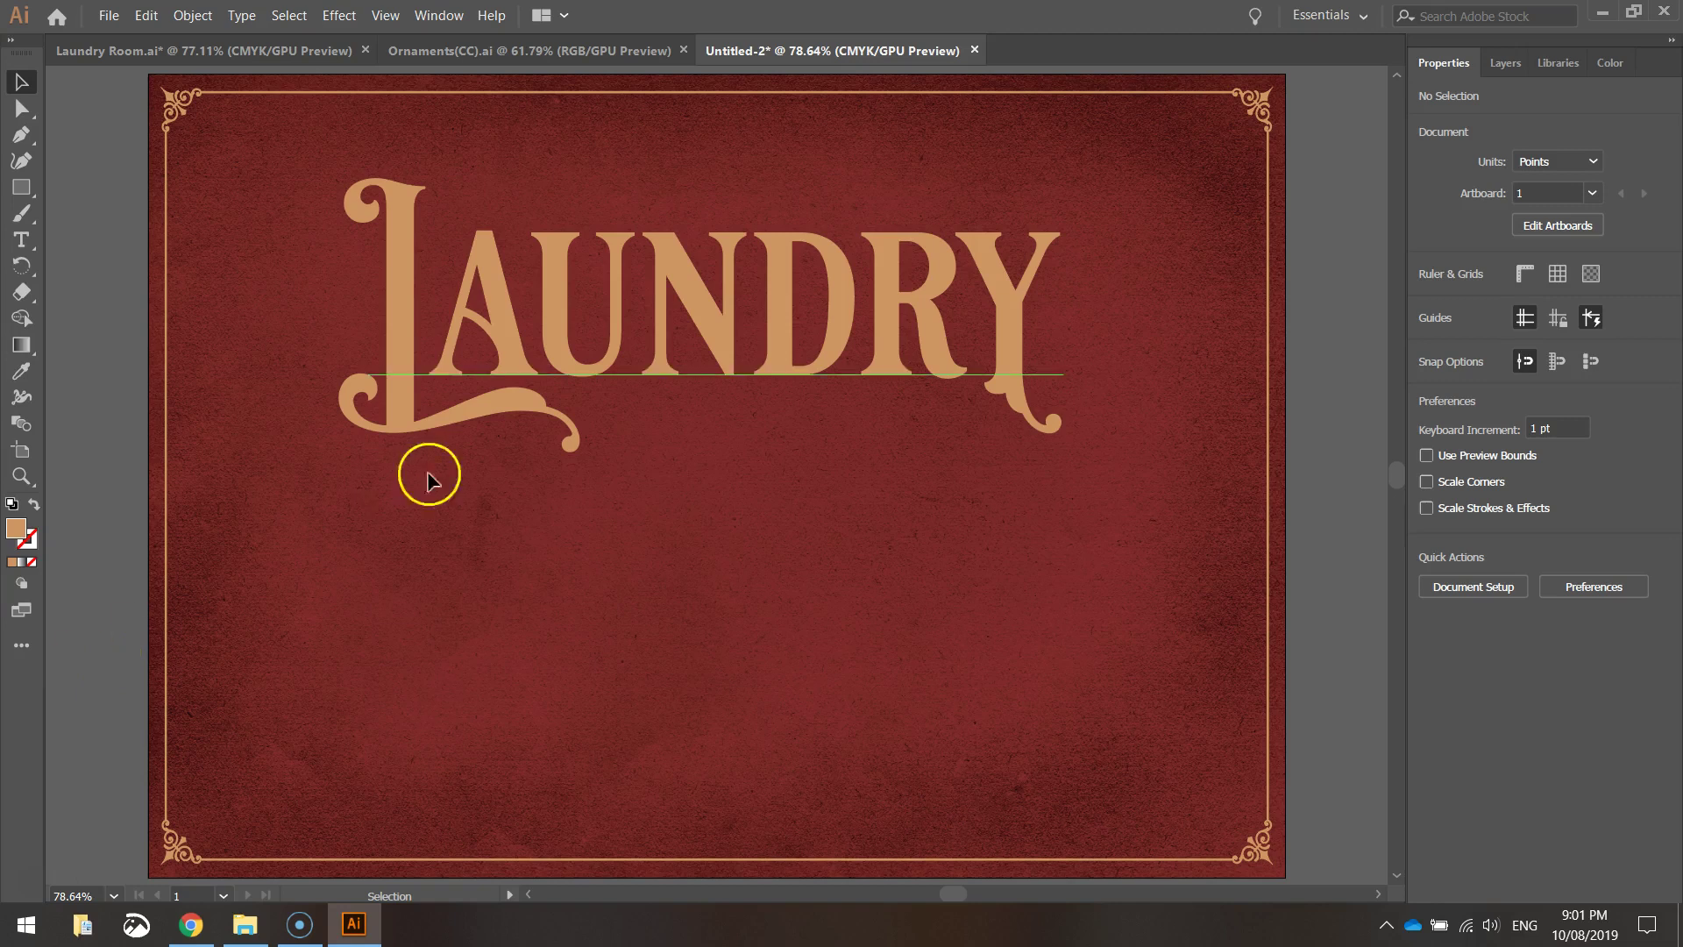
drag(562, 331, 608, 263)
Type the word Room below LAUNDRY.
click(22, 239)
click(540, 692)
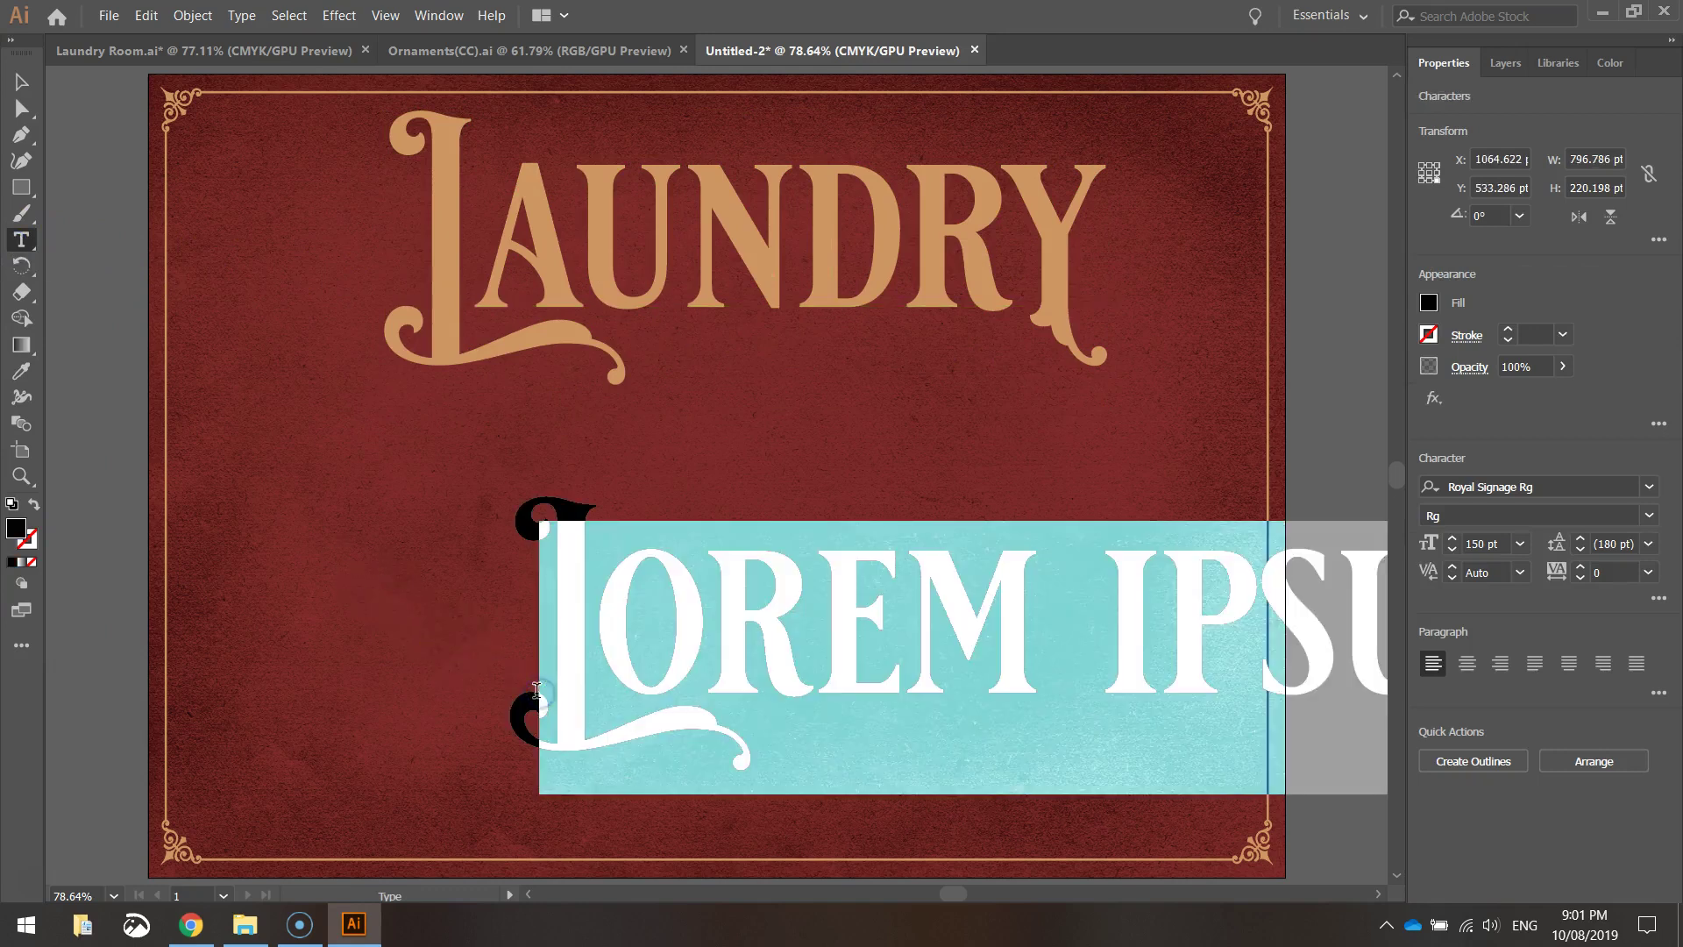
text(Room)
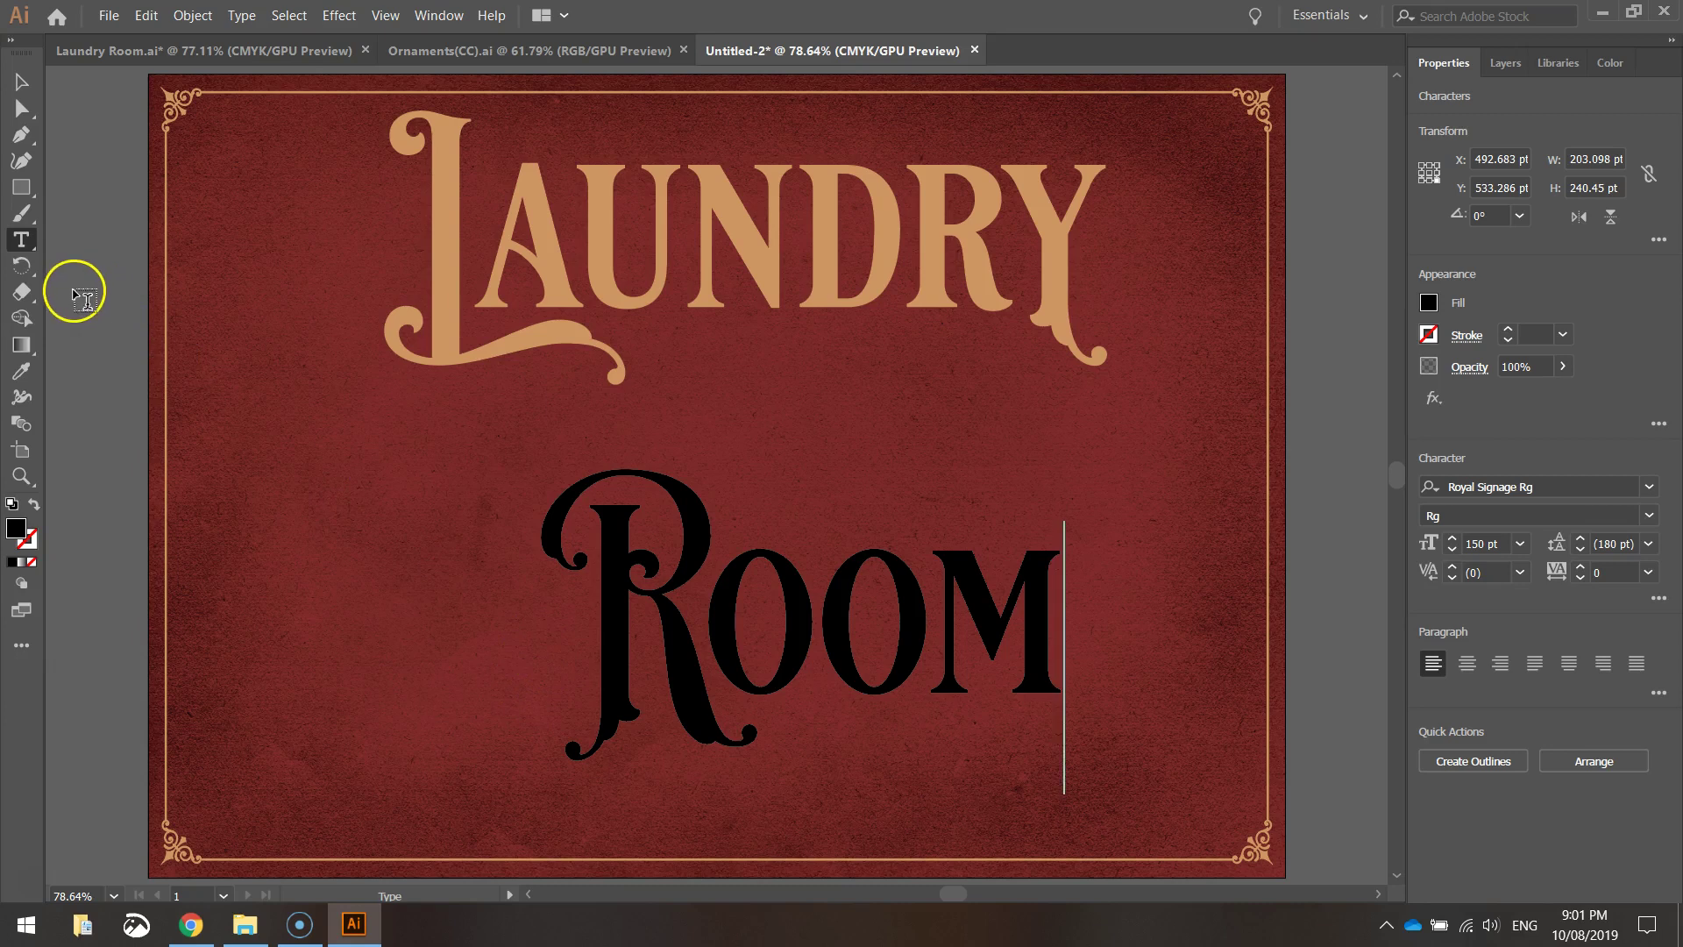
Eyedropper LAUNDRY's tan colour onto the Room text.
click(21, 371)
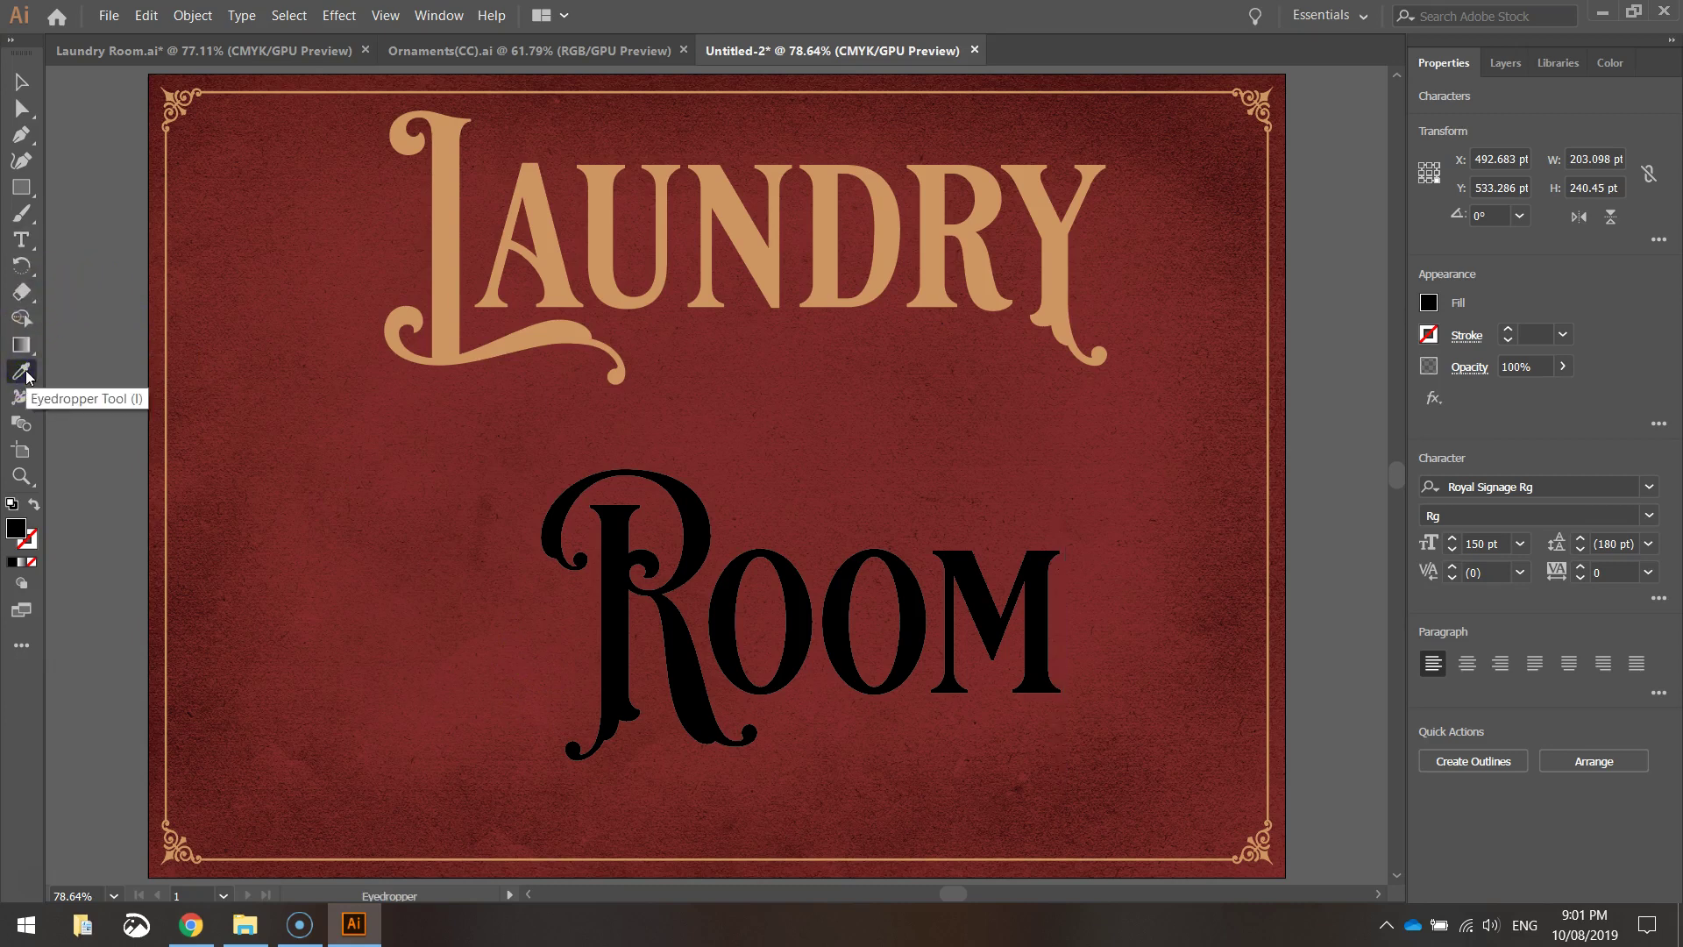
click(21, 83)
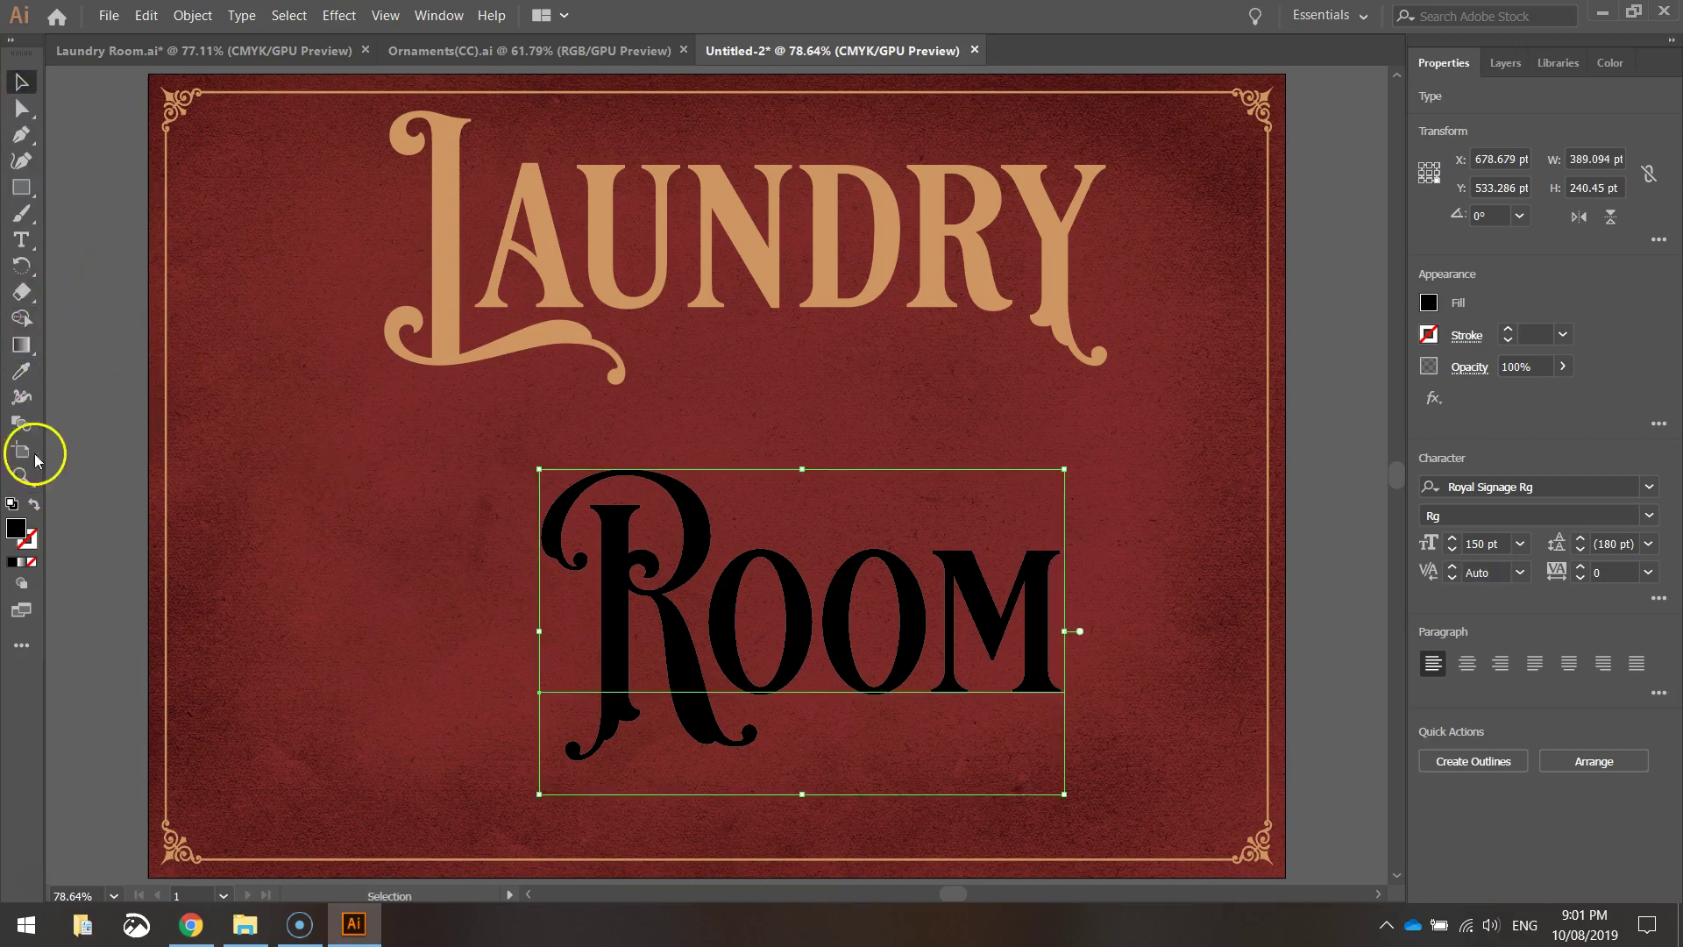
click(21, 371)
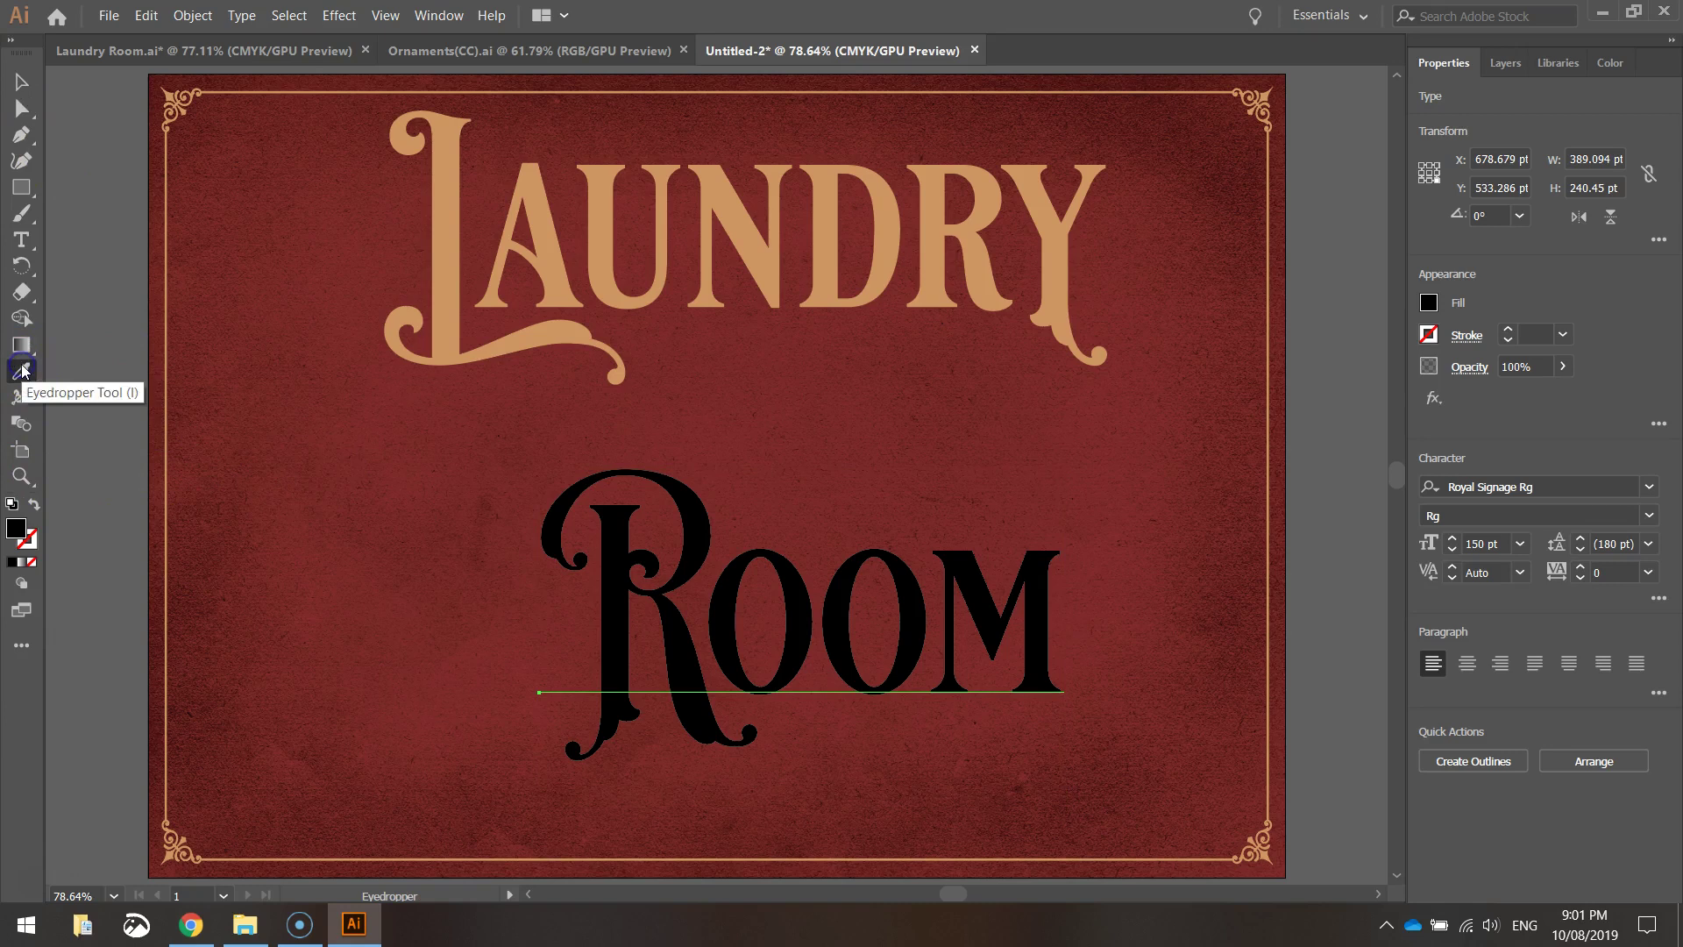
click(445, 168)
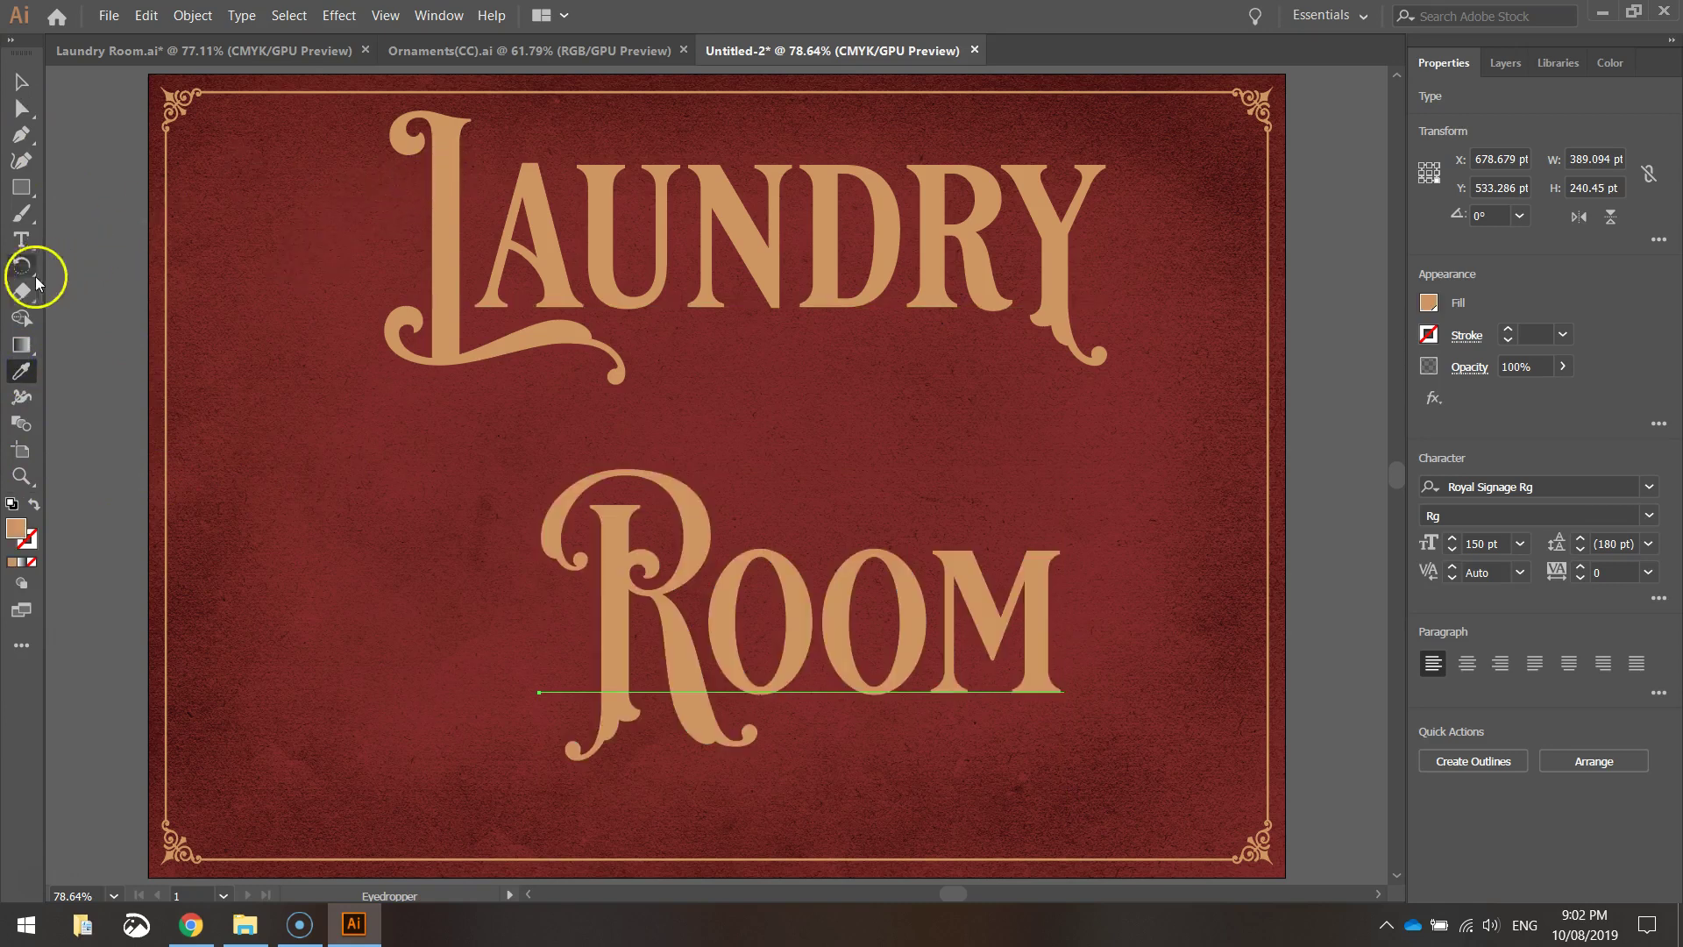
click(22, 246)
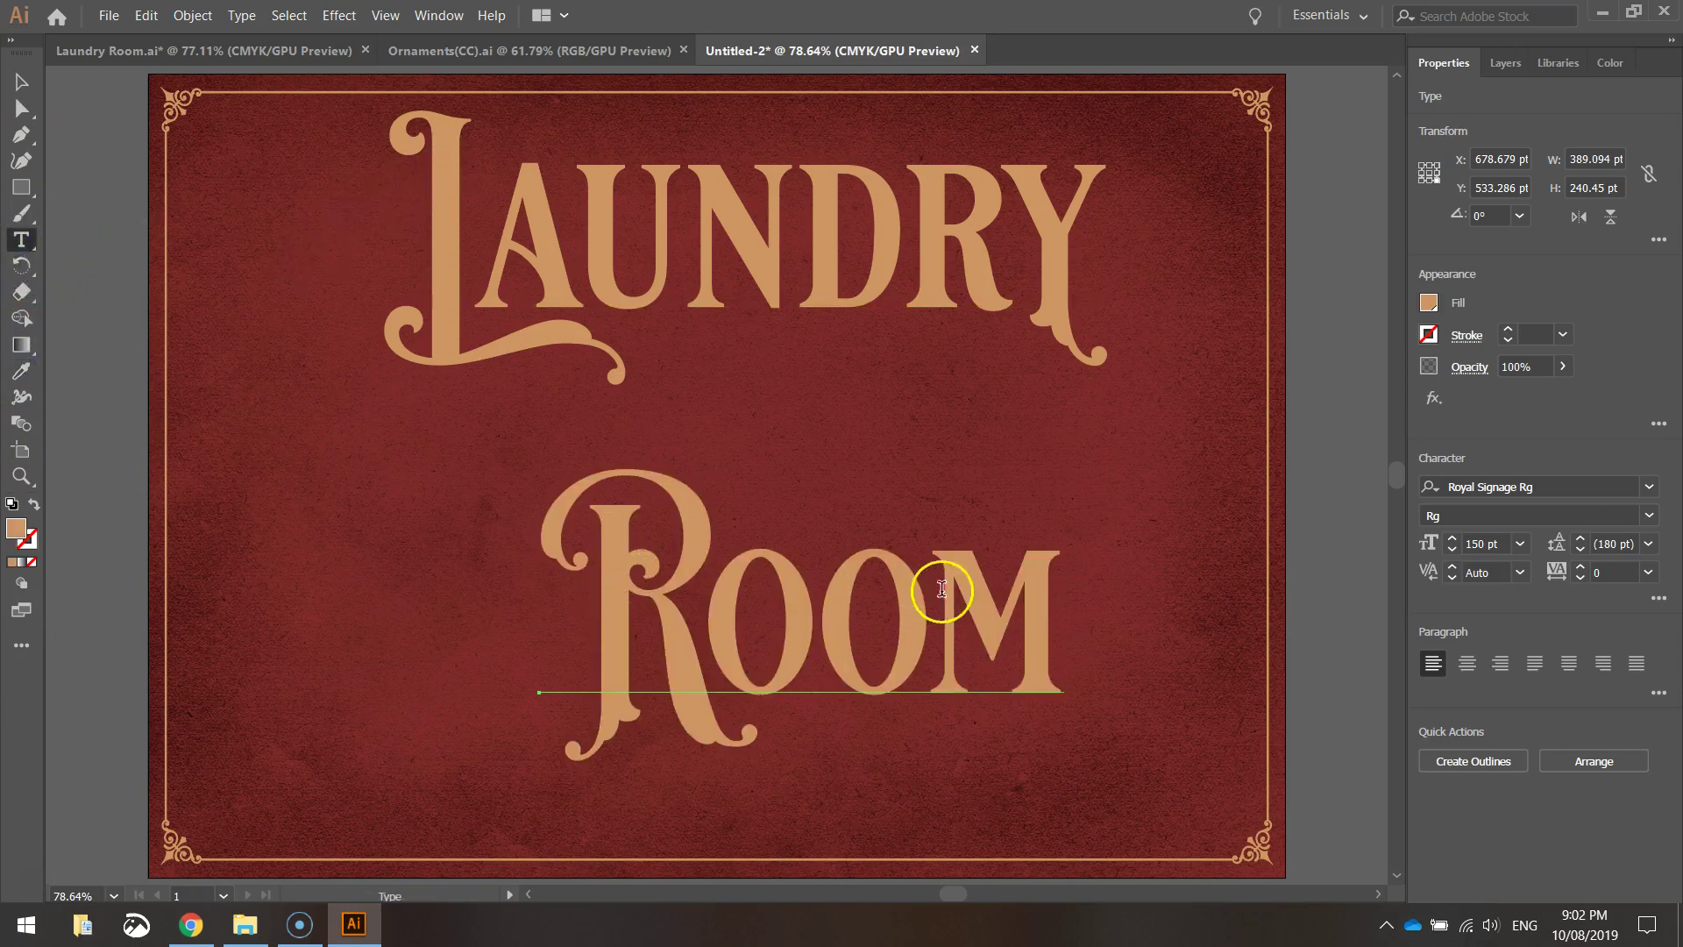
Give Room's M its swash alternate and set Room to 100 pt.
drag(936, 581, 1078, 811)
click(1079, 809)
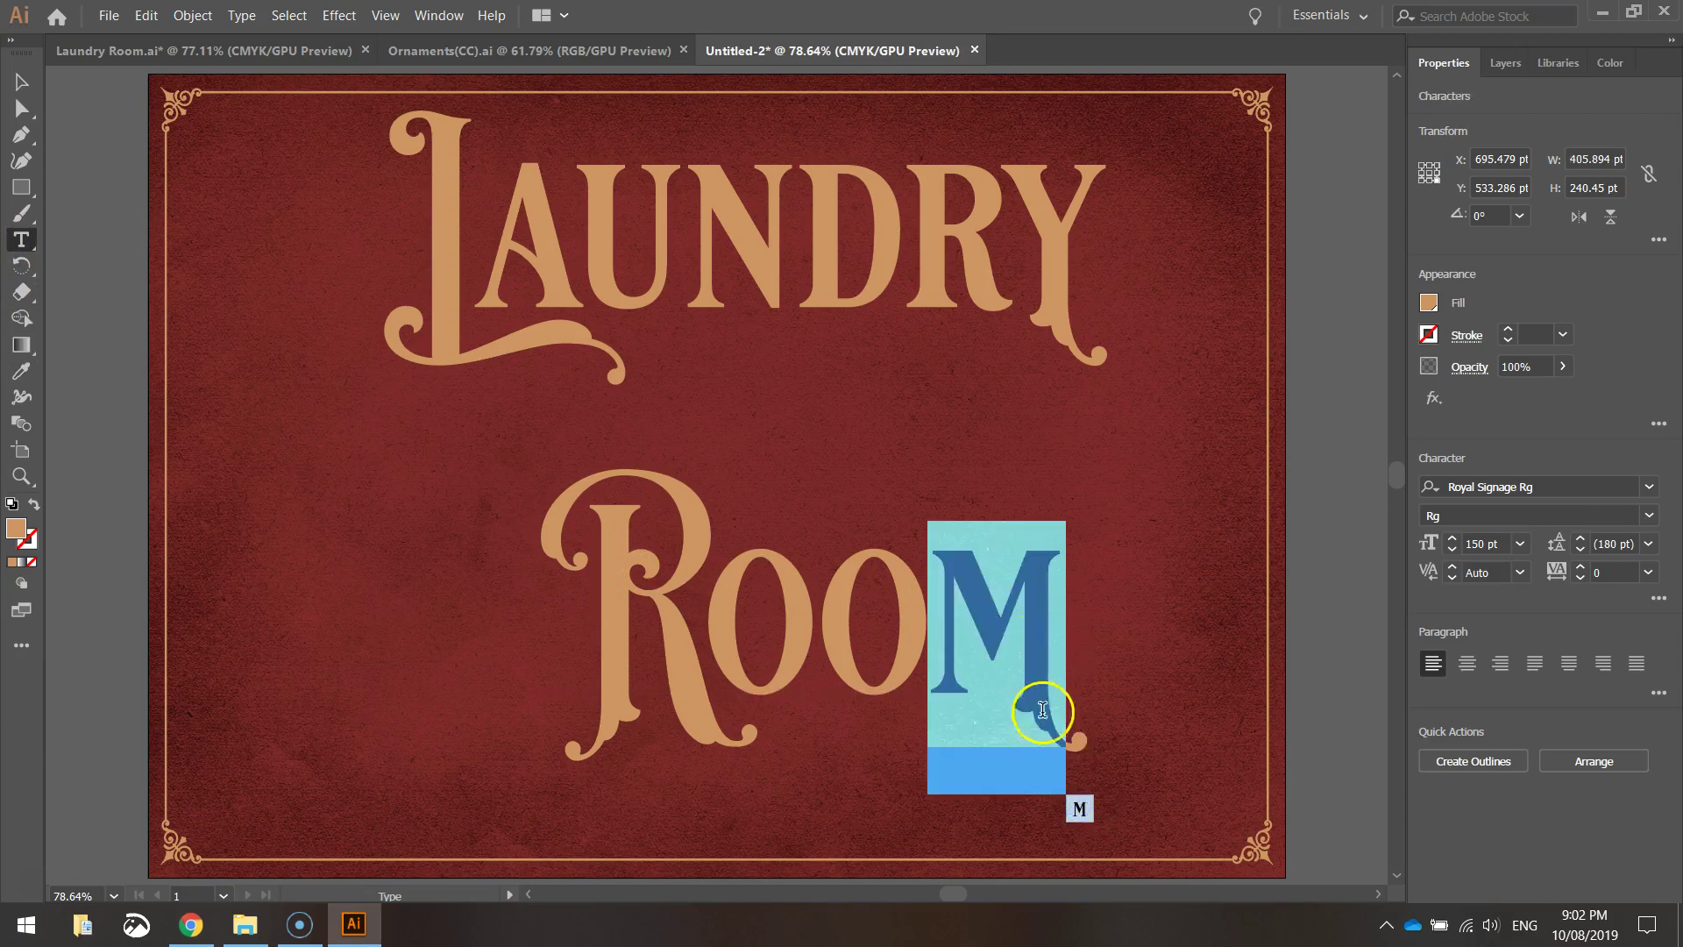
double_click(788, 602)
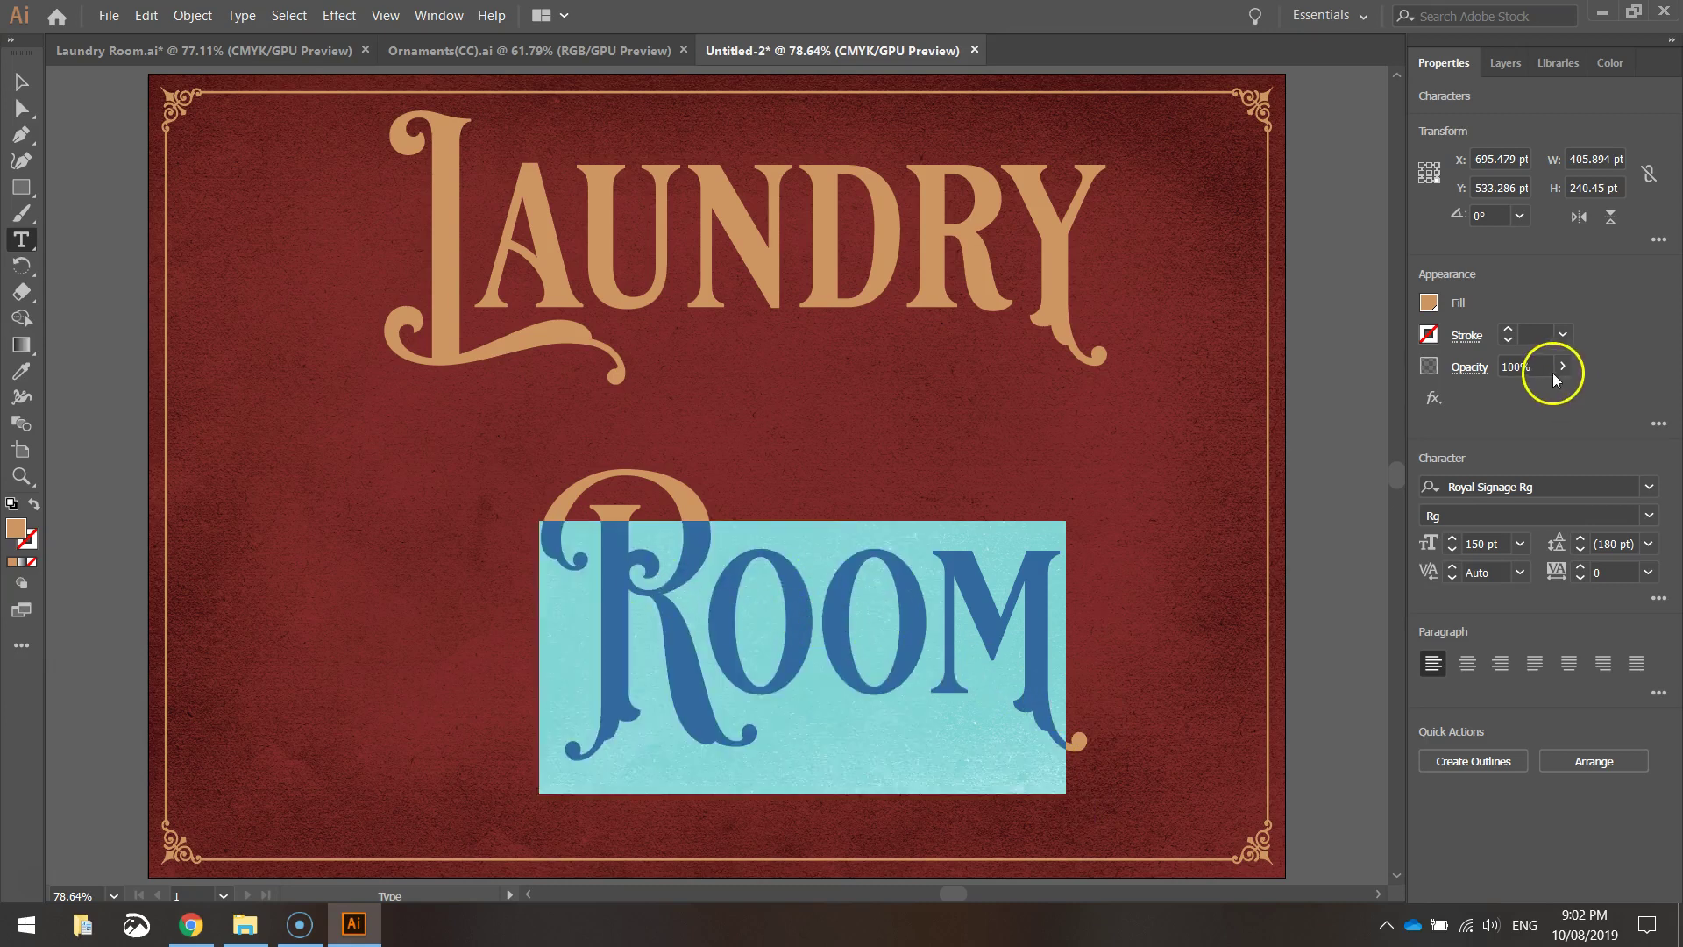
double_click(1476, 545)
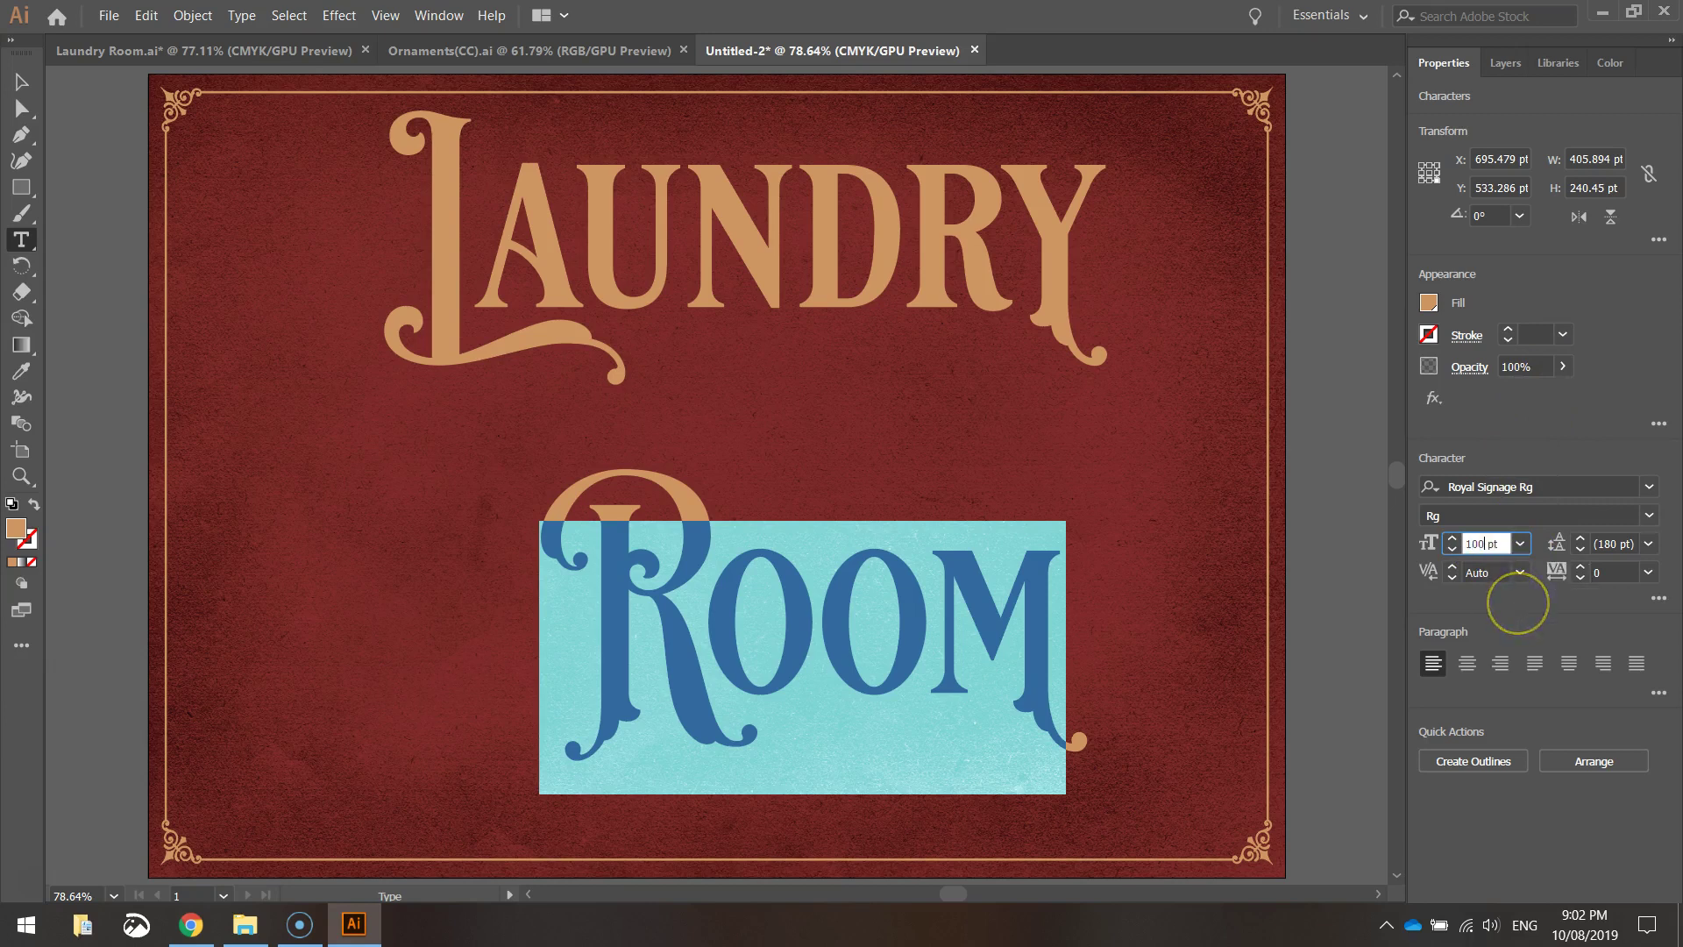
text(100)
click(21, 82)
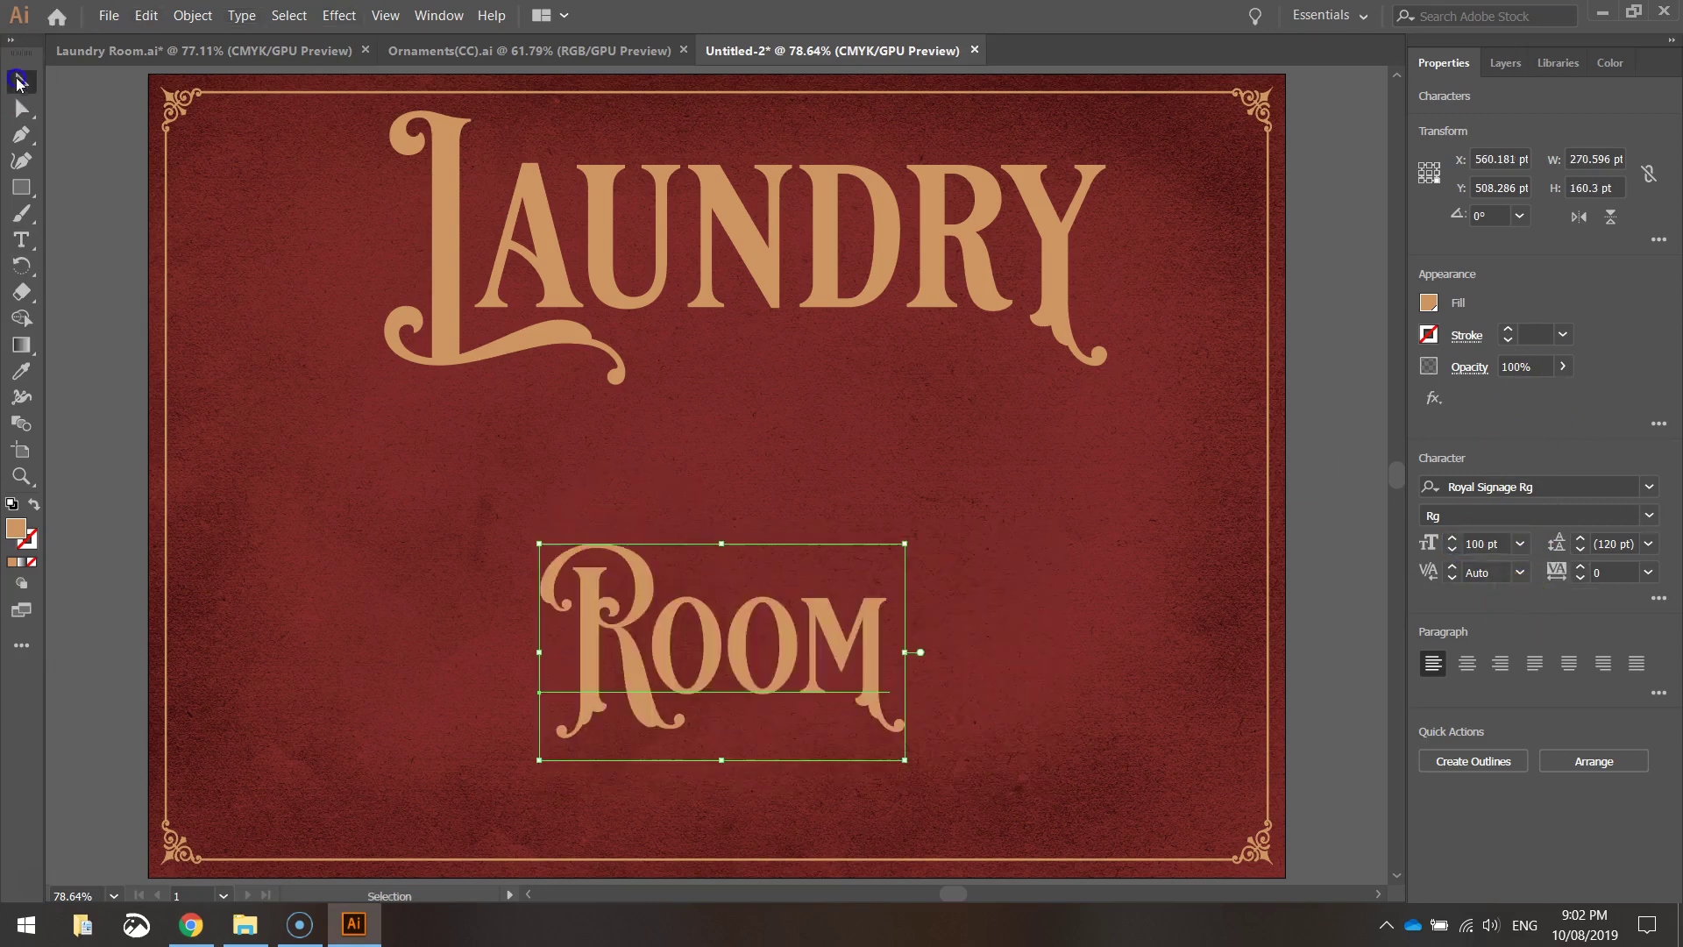
Move Room up beneath LAUNDRY, then shift both words slightly left together.
drag(717, 648, 815, 419)
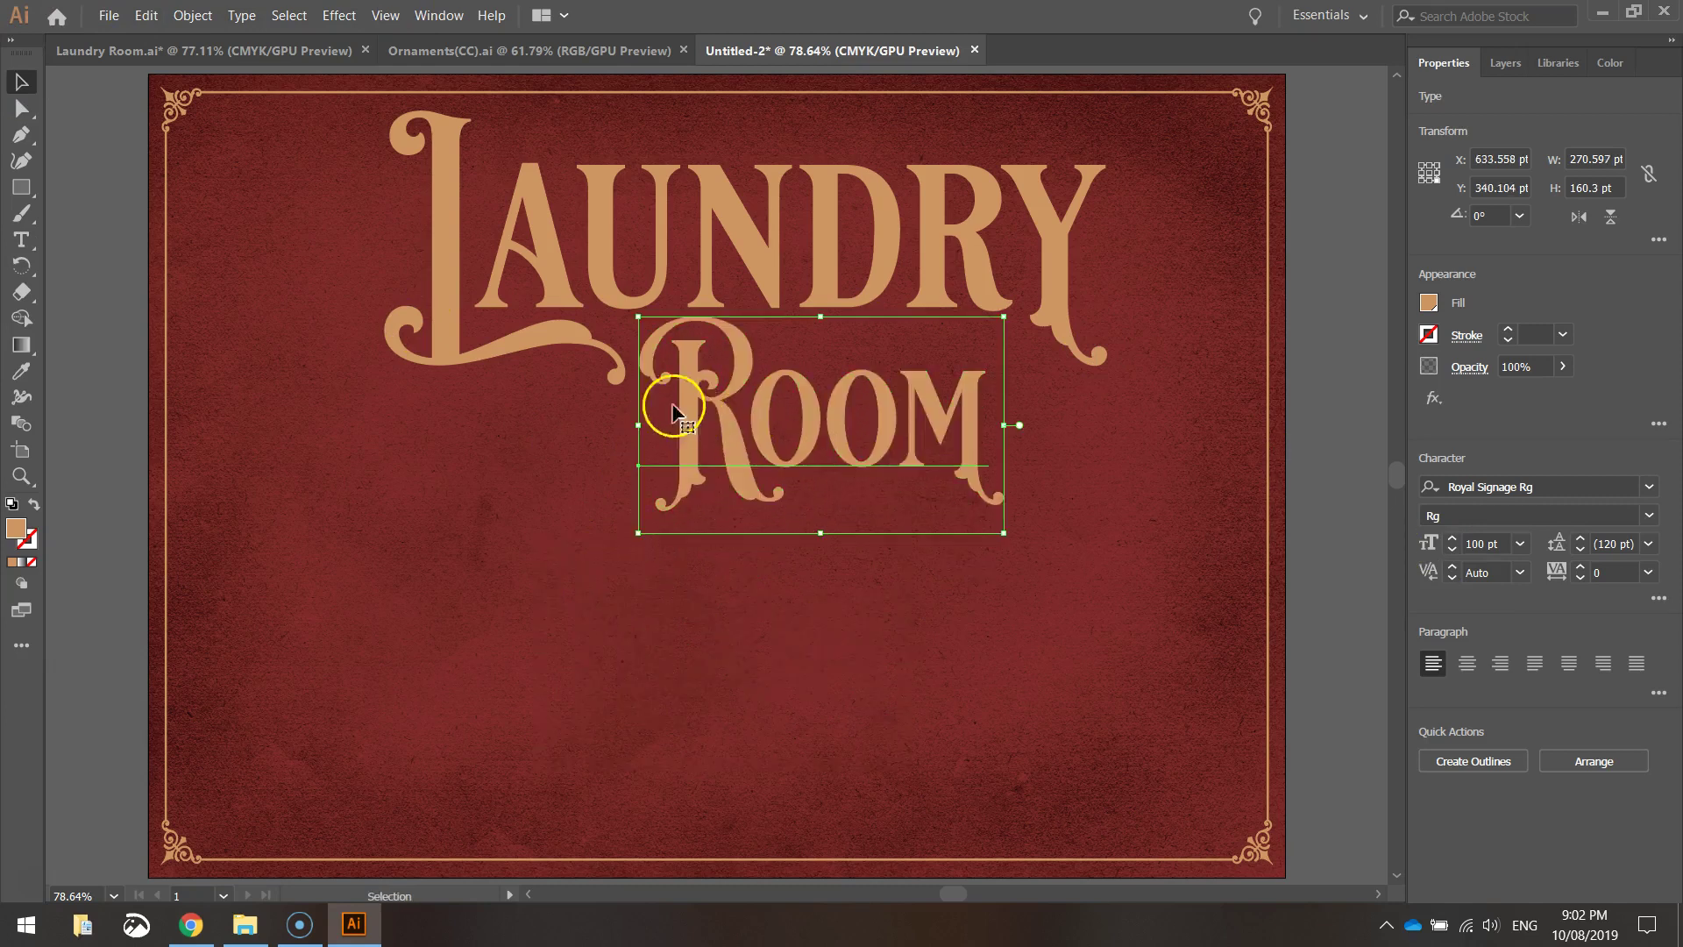
click(1140, 400)
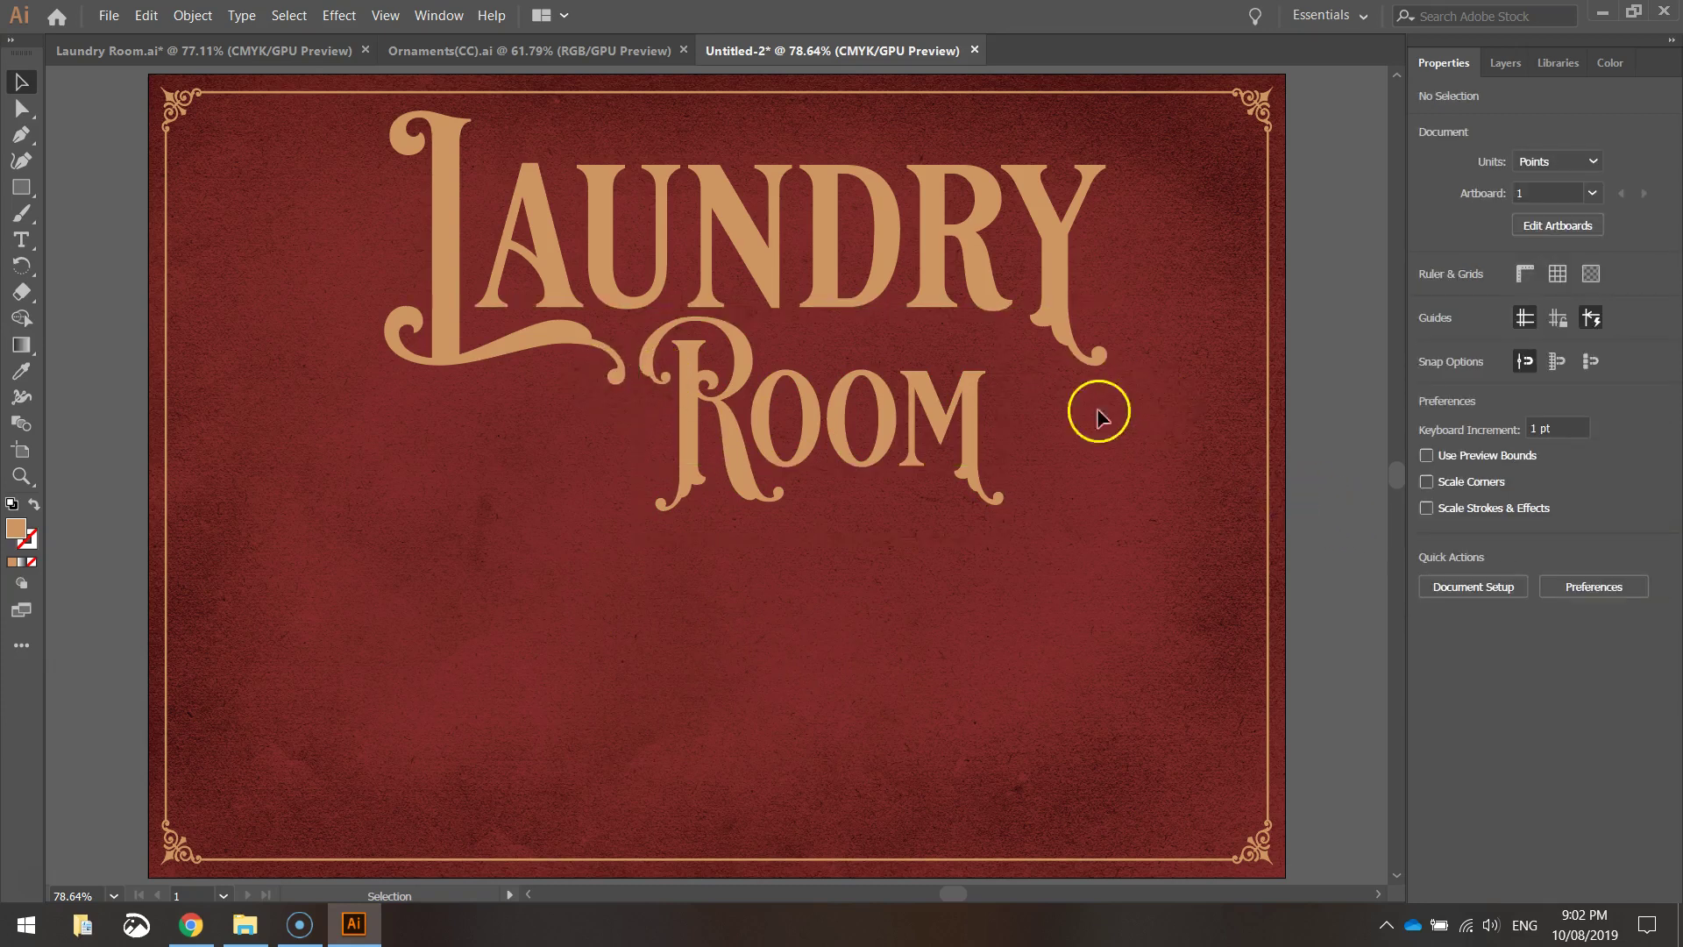
click(819, 237)
shift+click(807, 440)
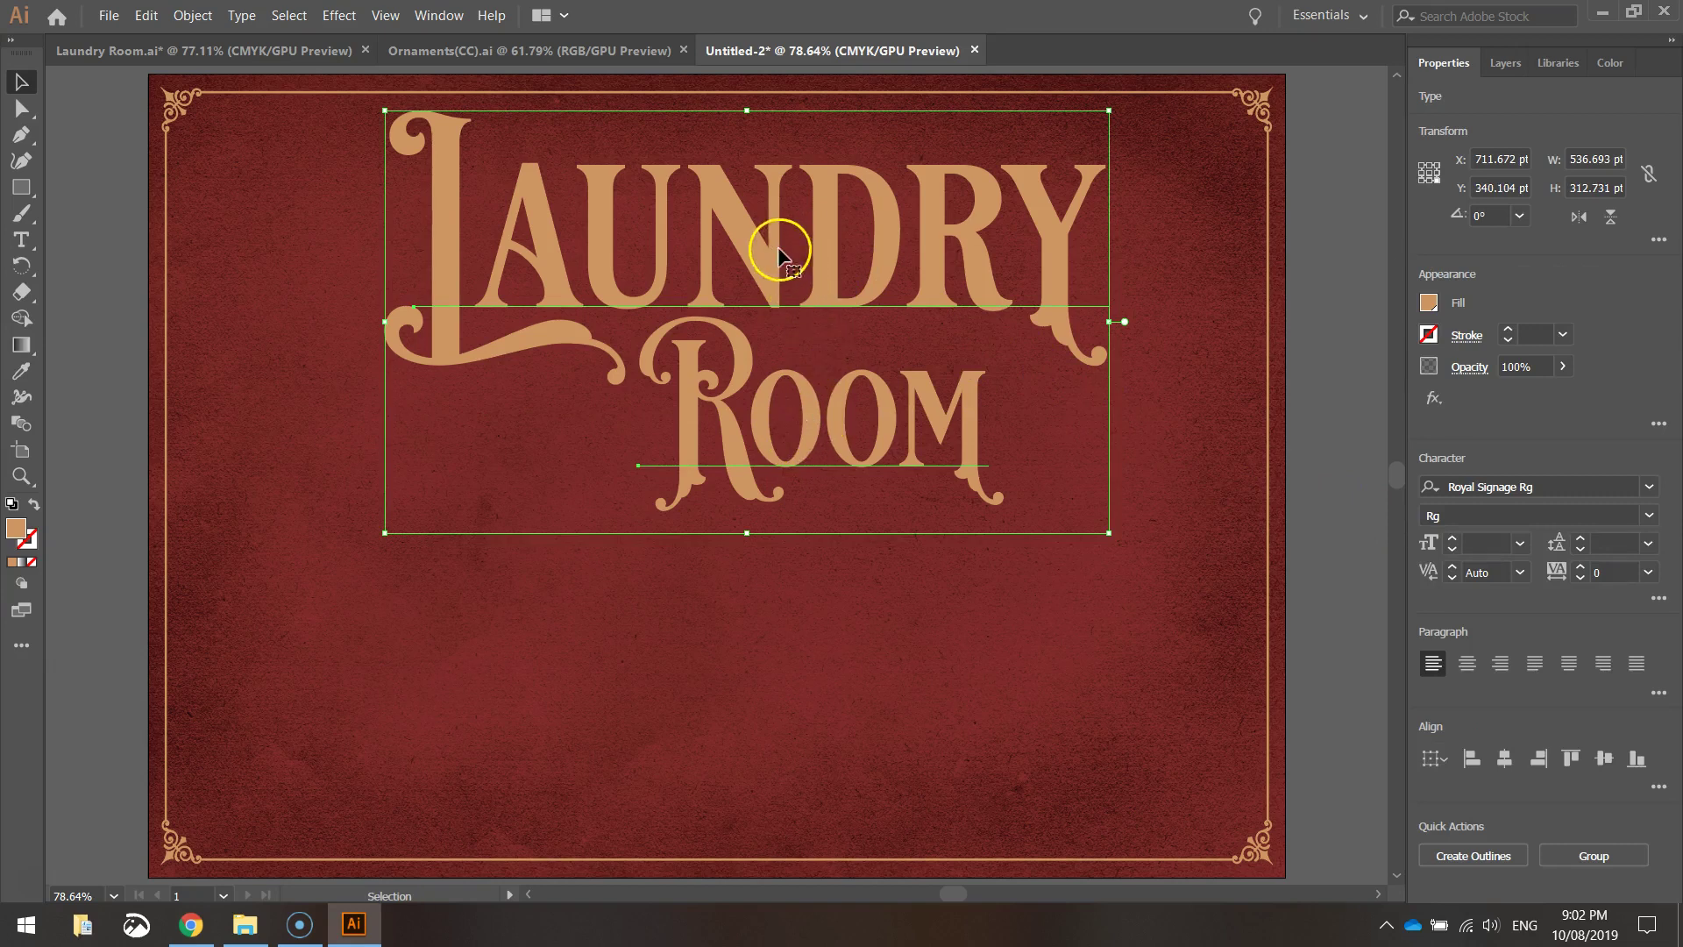
mouse_move(760, 255)
mouse_down()
mouse_move(728, 256)
mouse_move(742, 257)
mouse_up()
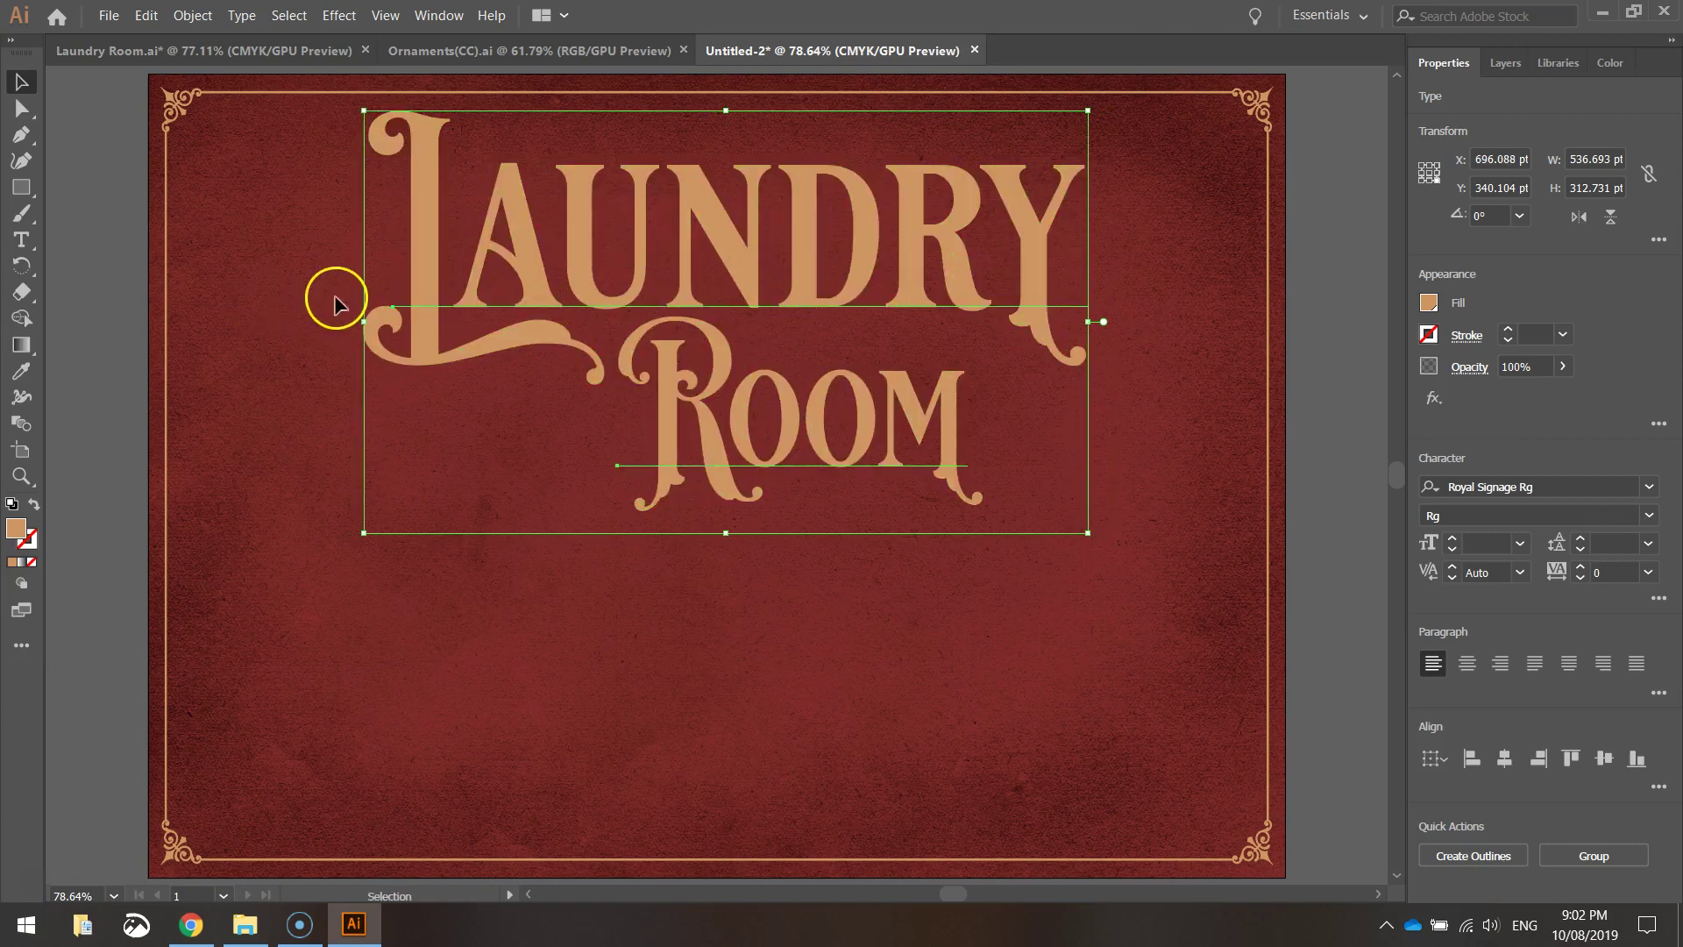
click(104, 200)
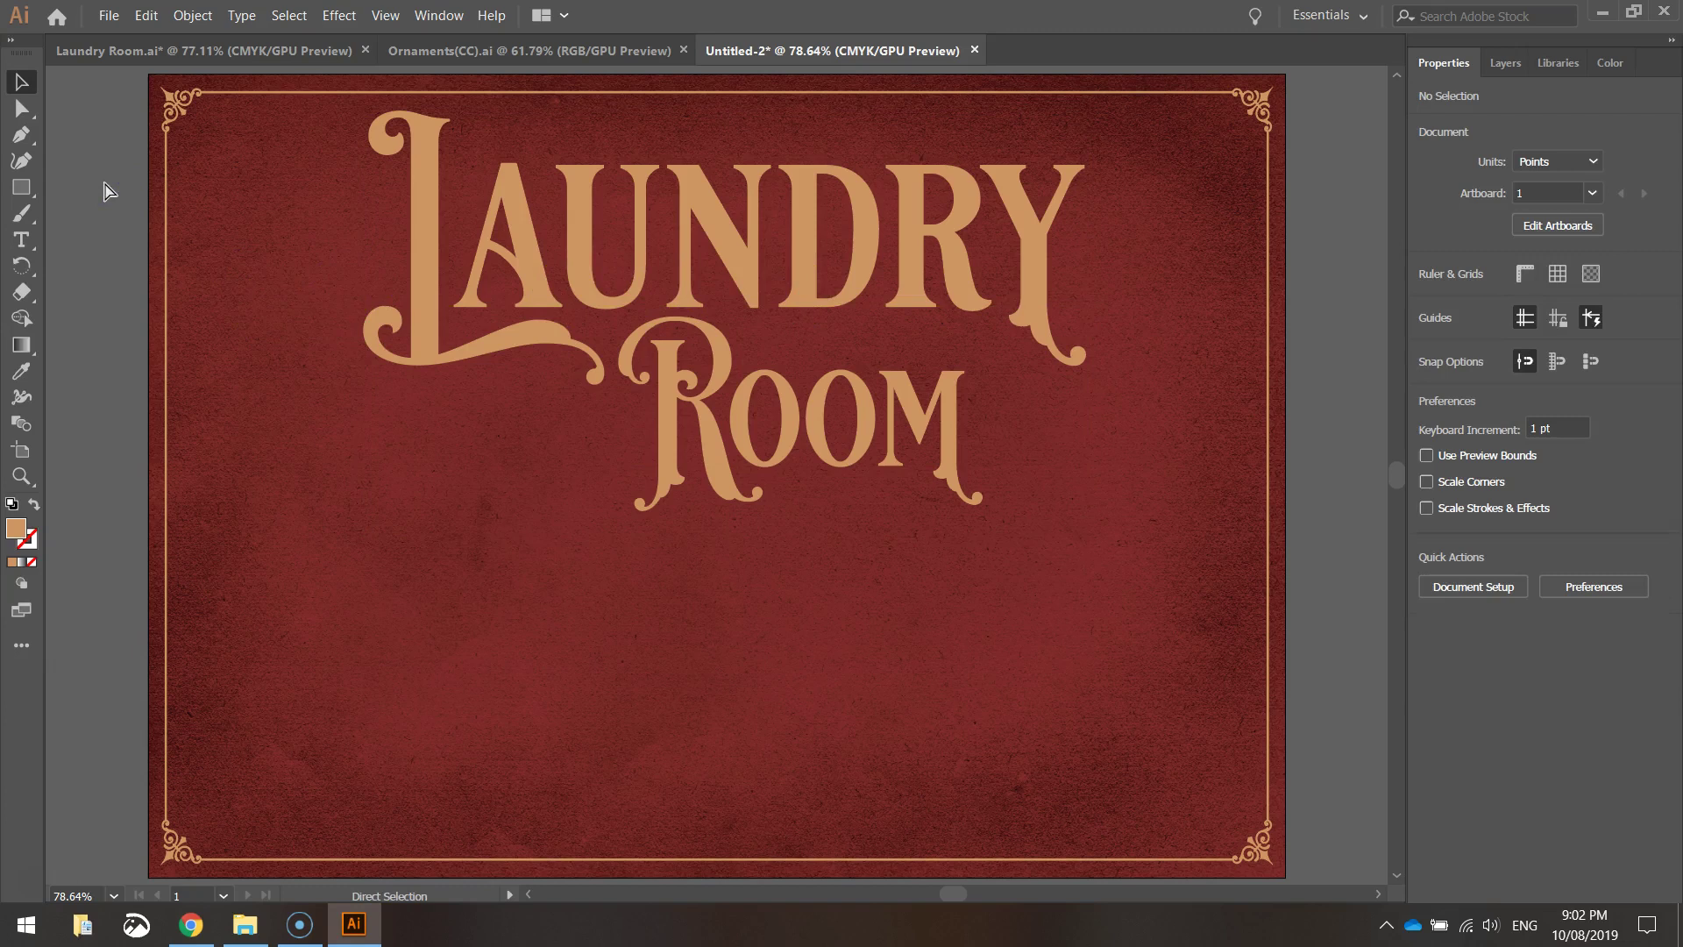
Switch ruler units to millimetres and place a vertical guide at X 297/2 (148.5 mm).
key(ctrl+r)
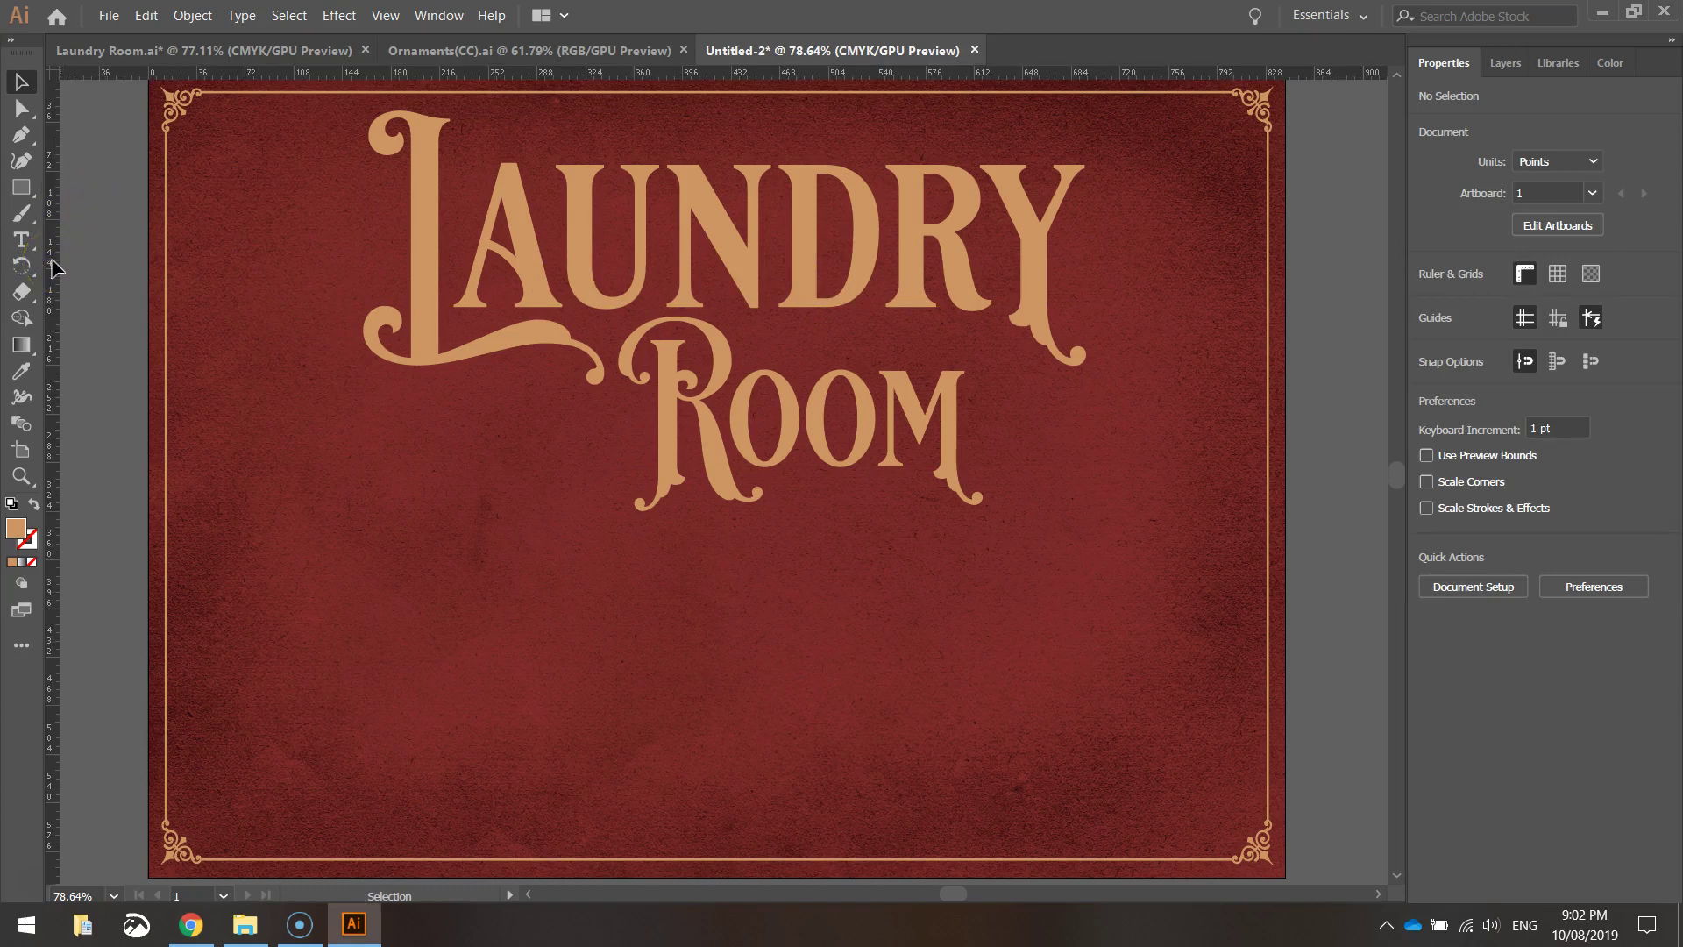
right_click(88, 75)
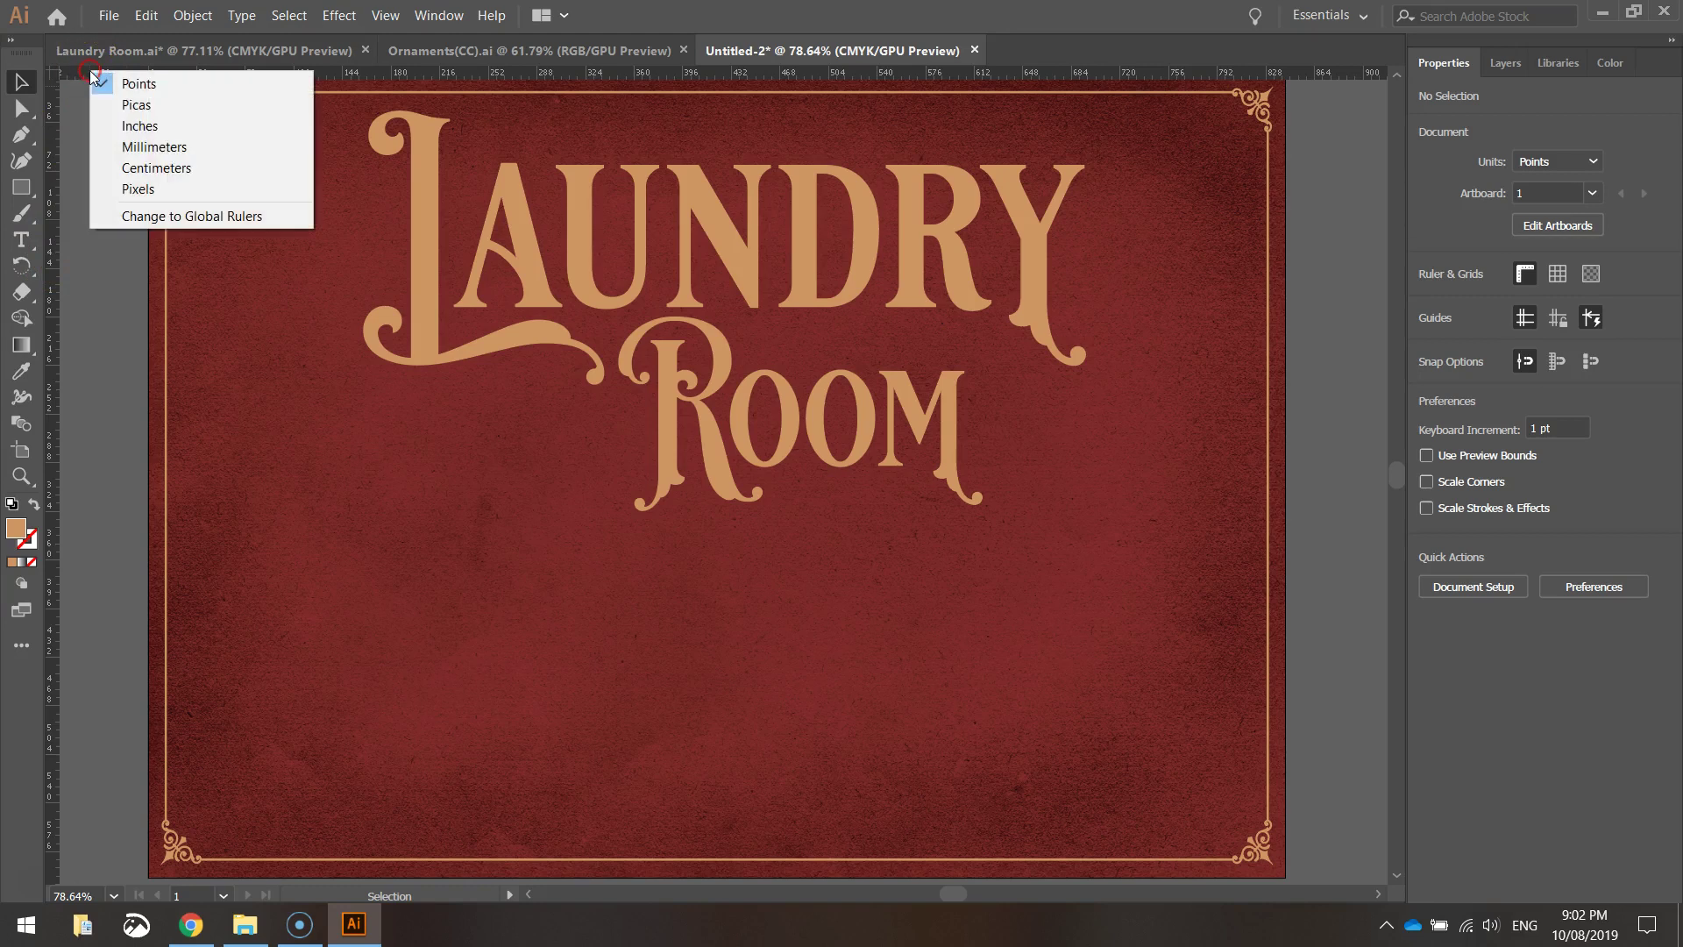
click(136, 149)
drag(1242, 72, 1013, 186)
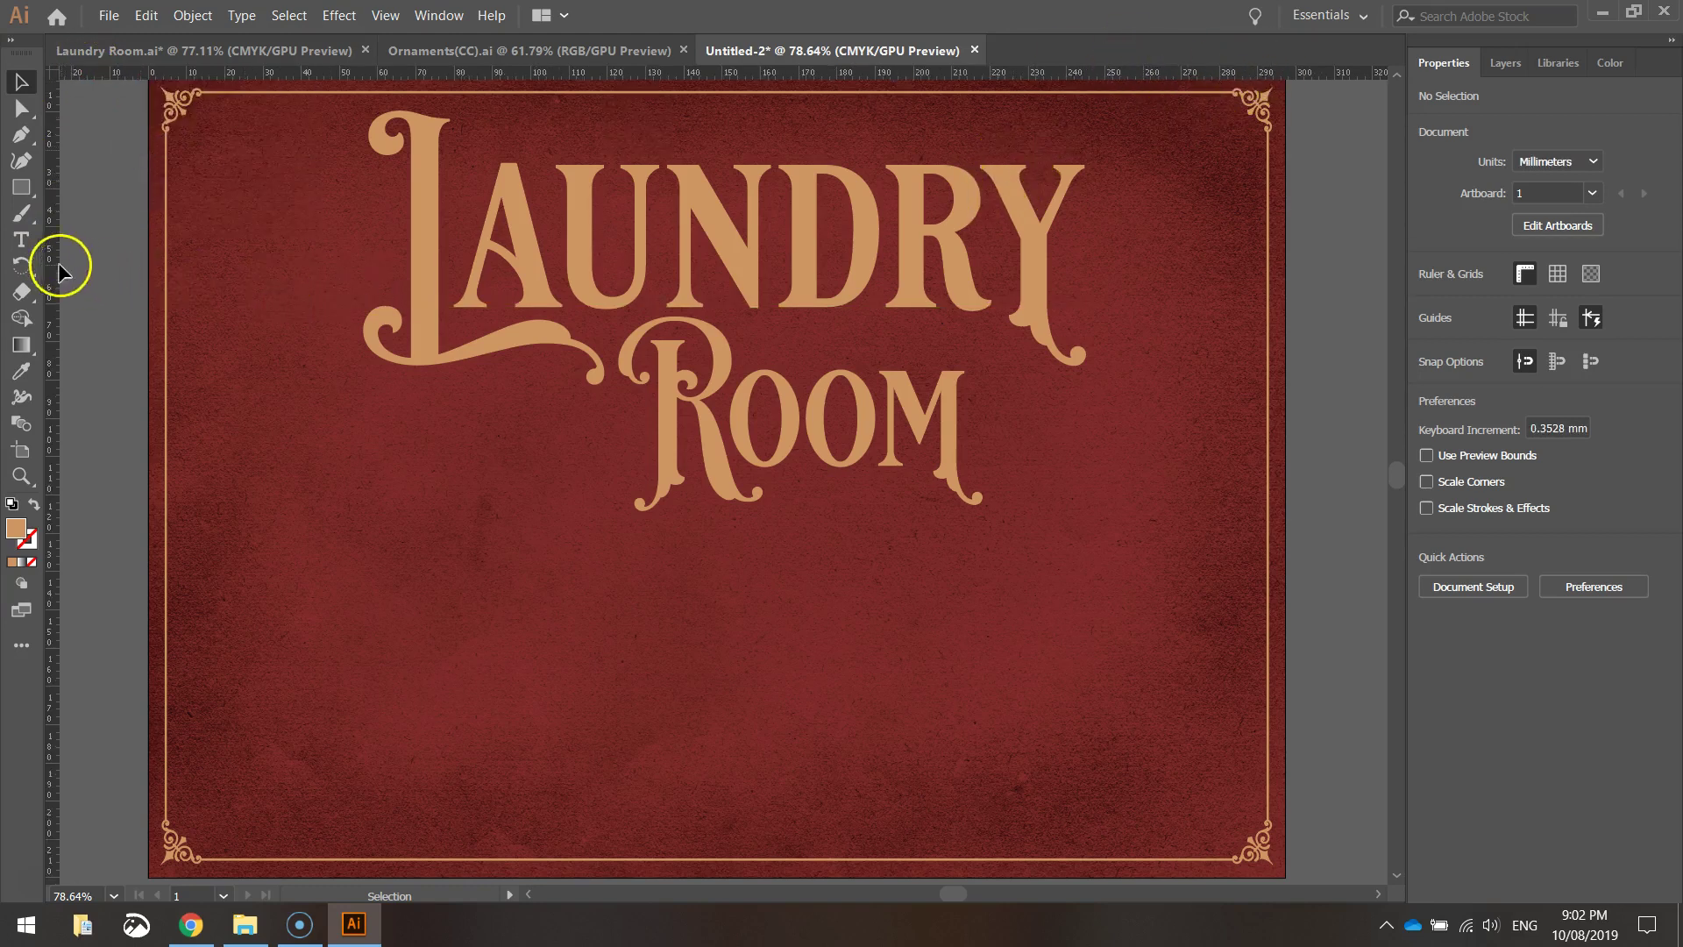
drag(54, 270, 304, 260)
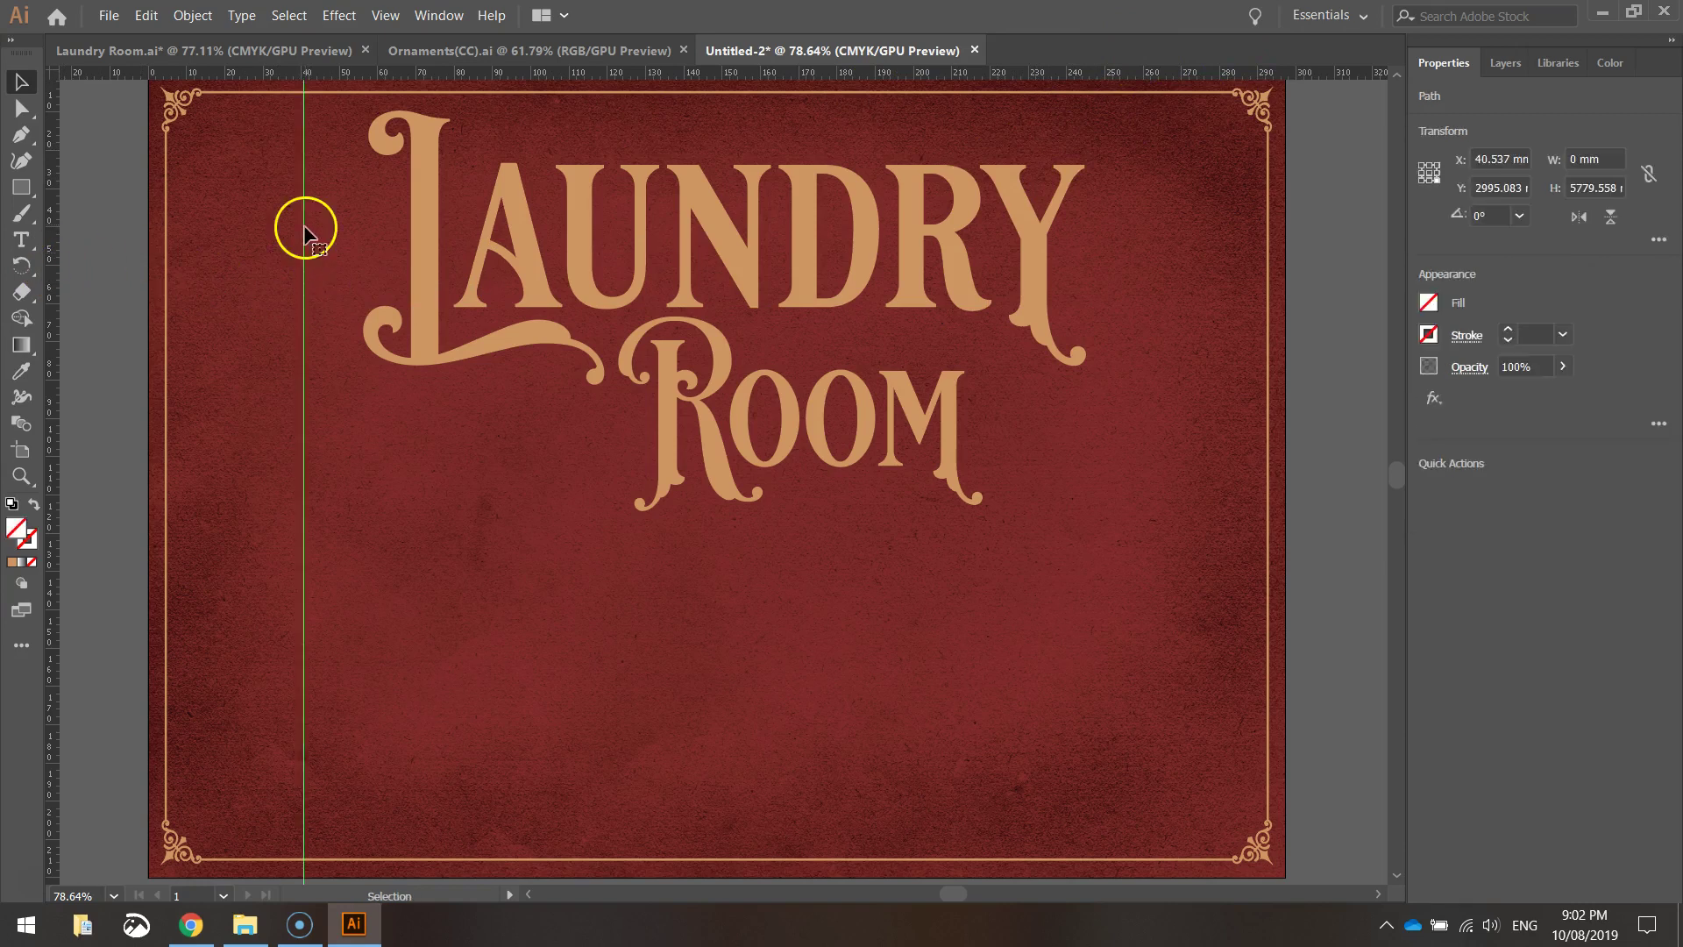
double_click(1505, 159)
text(297/2)
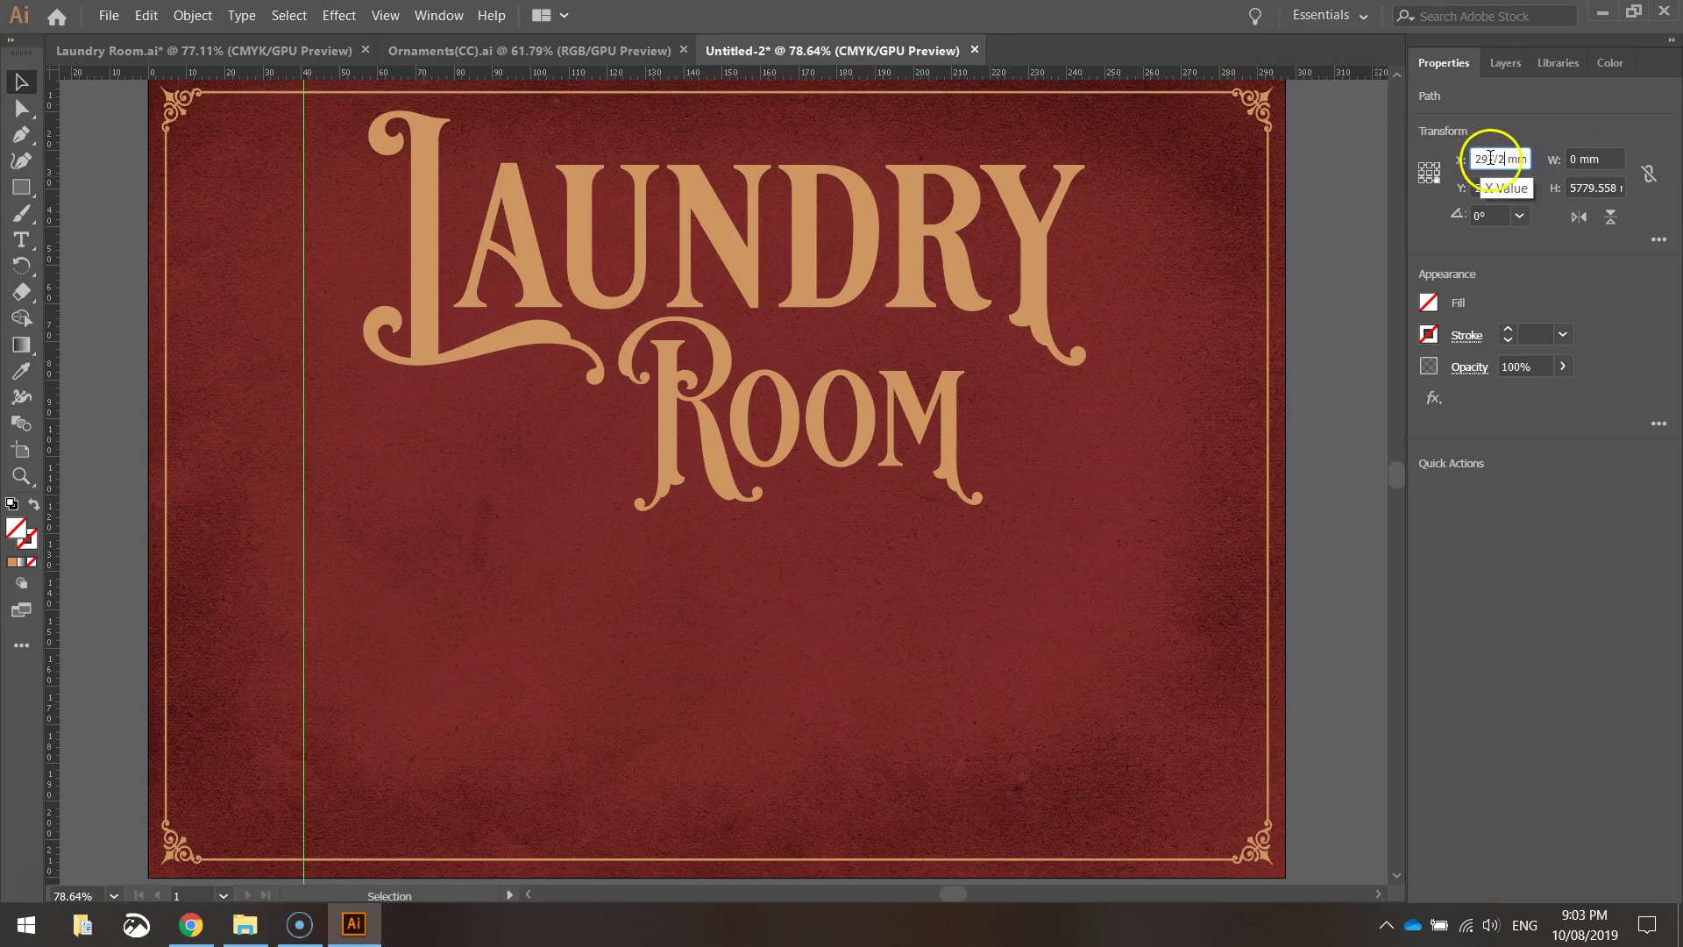
key(Return)
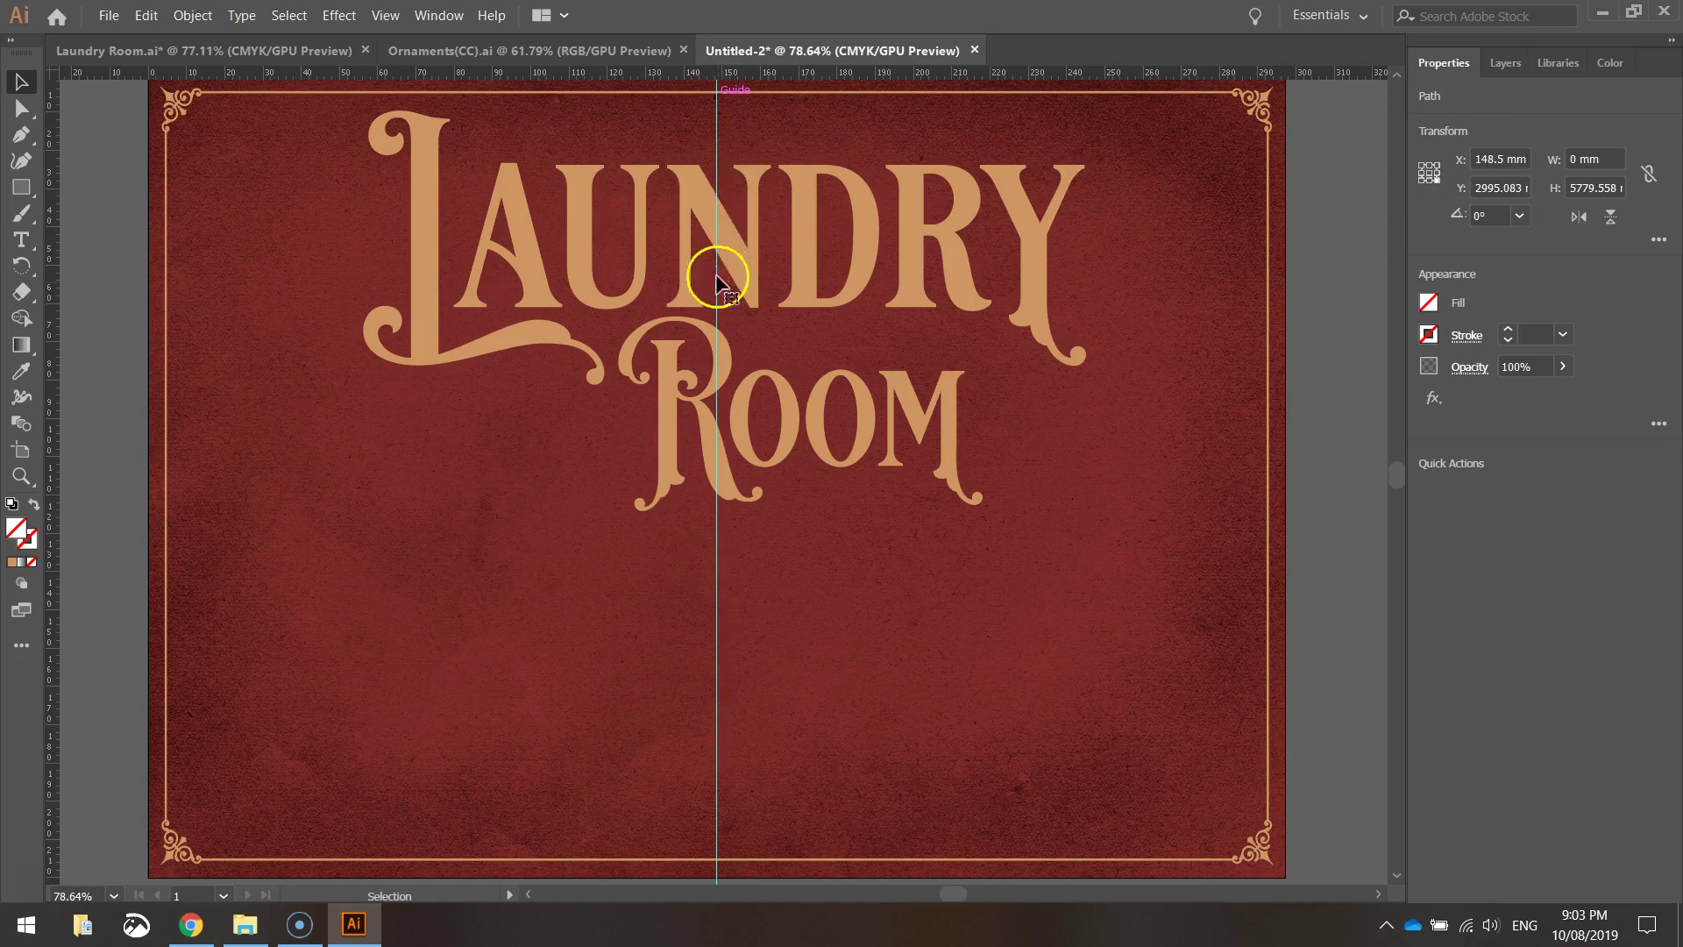
Nudge LAUNDRY and ROOM together one step left and two steps up.
click(751, 249)
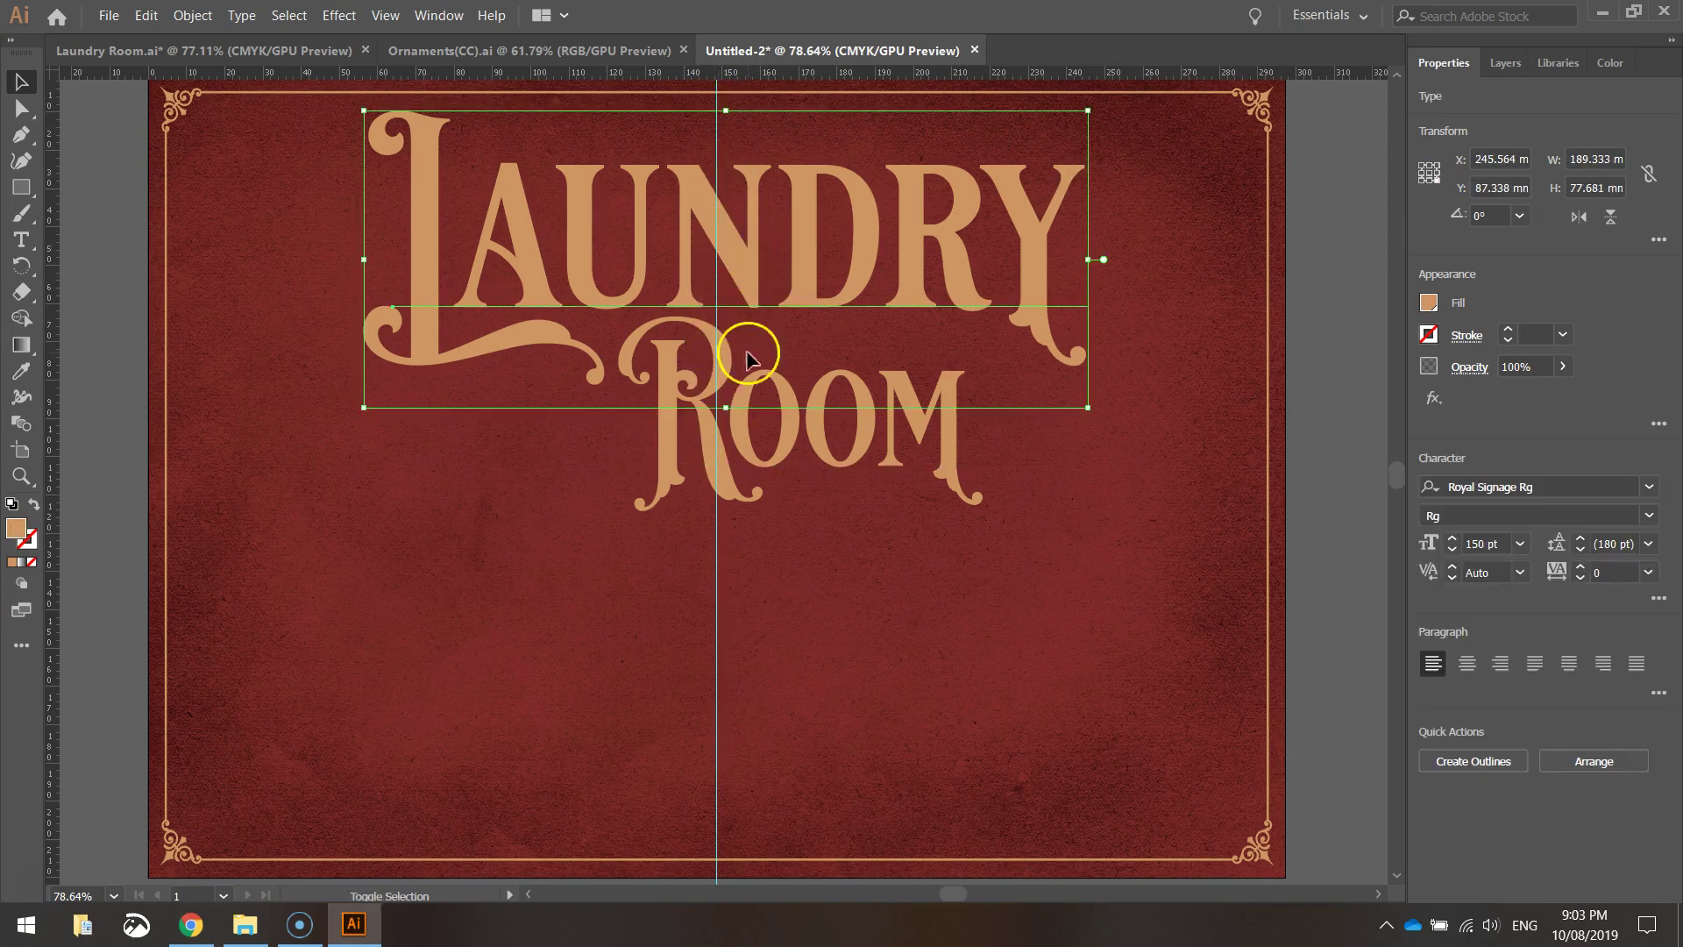
shift+click(736, 447)
key(Left)
key(Left)
key(Left)
key(Left)
key(Left)
key(Left)
key(Left)
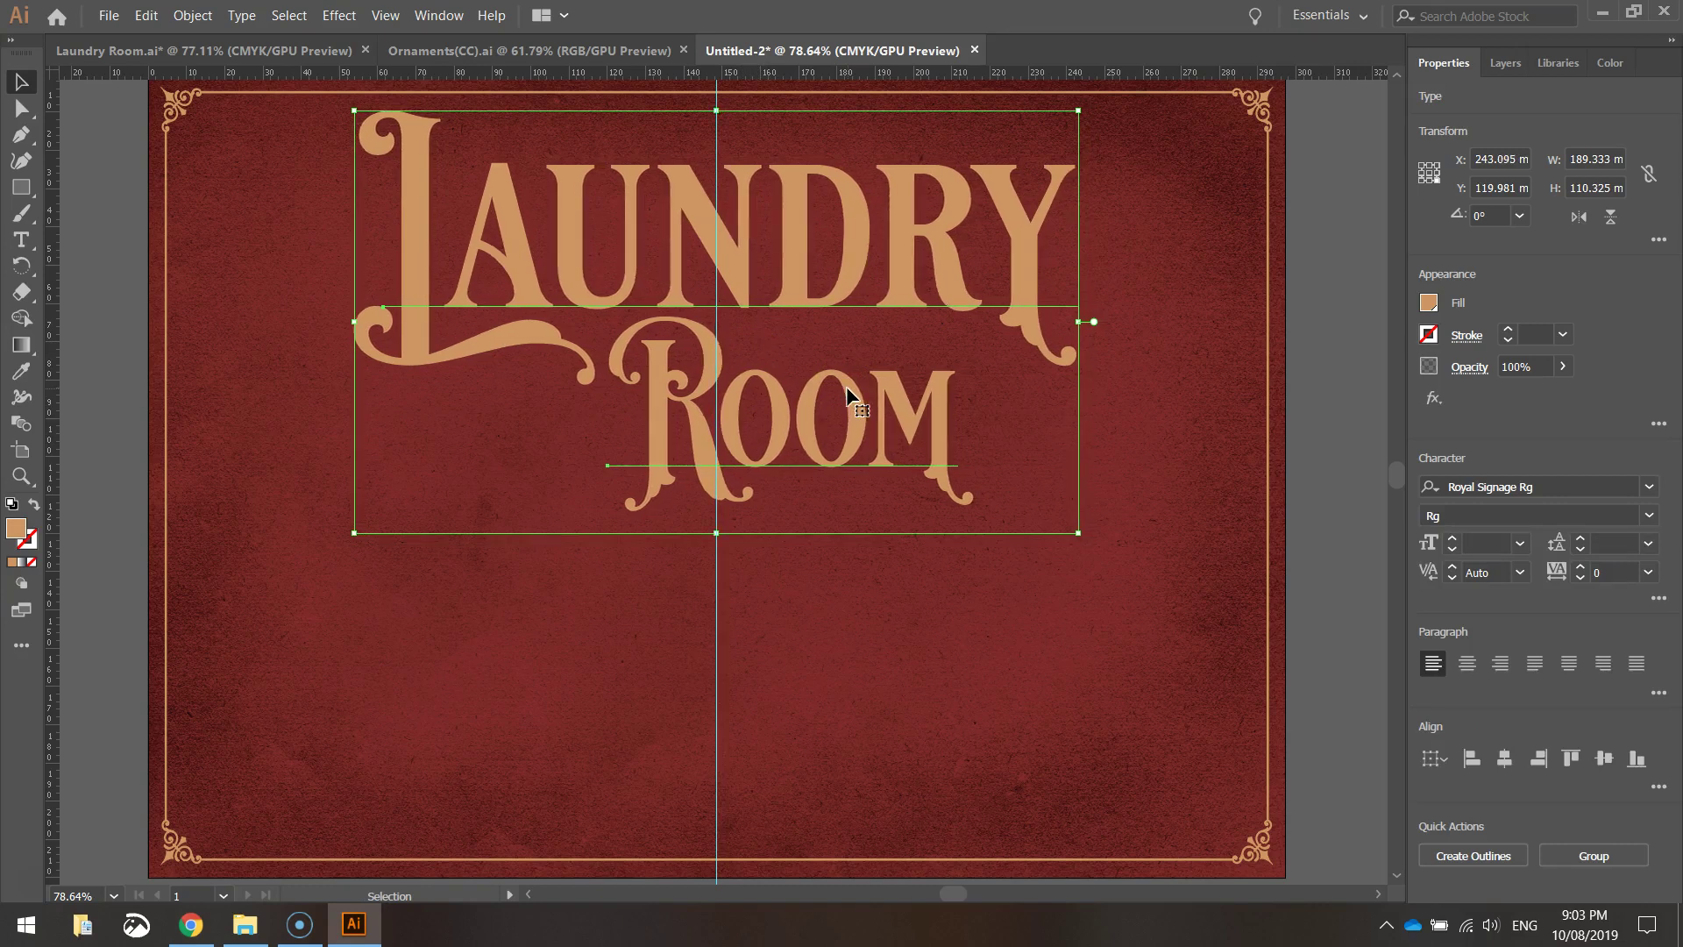
key(Up)
key(Up)
key(Up)
key(Up)
key(Up)
key(Up)
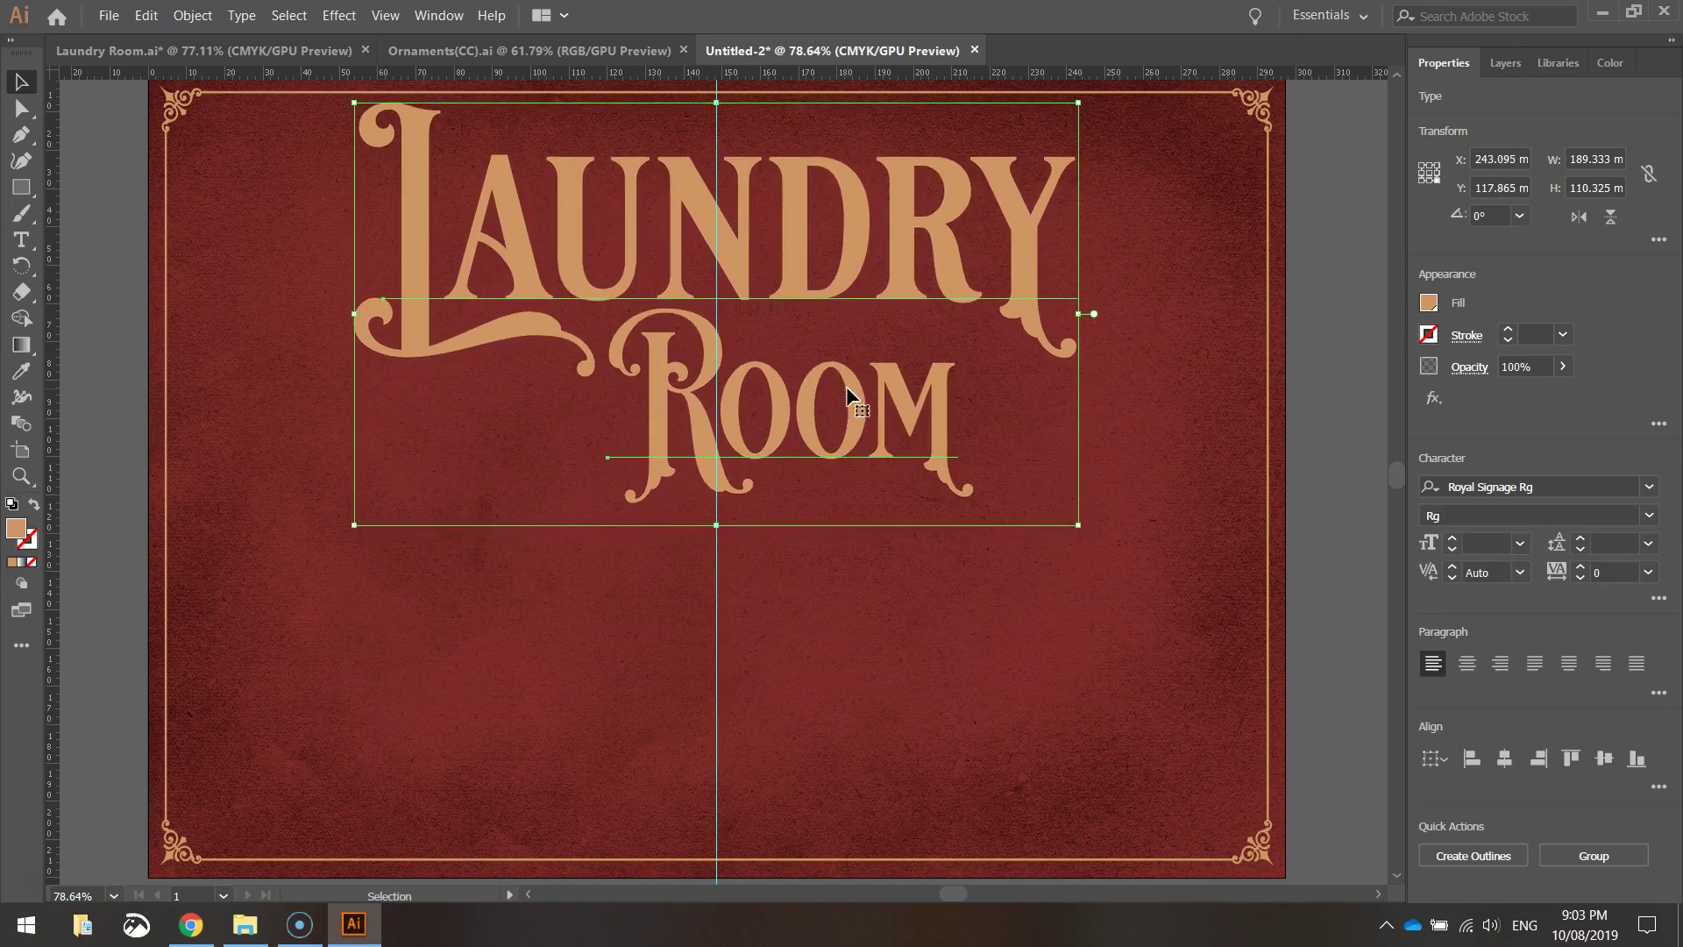
key(Up)
click(1359, 210)
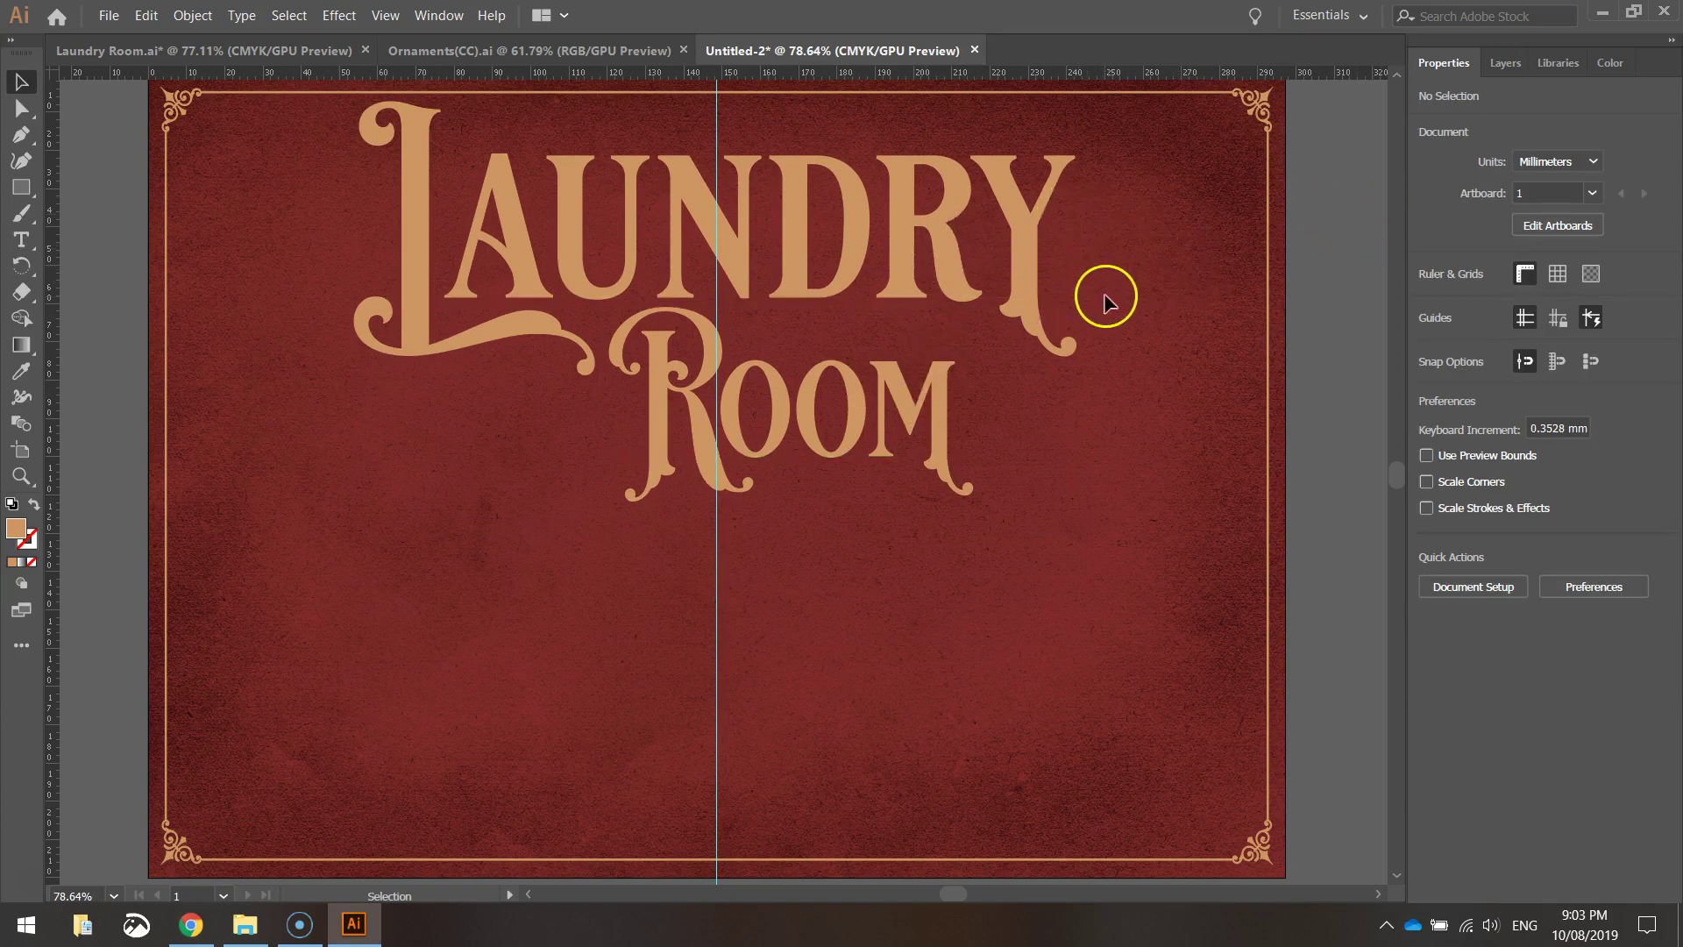
Copy both words and Paste in Place an exact duplicate over the original.
click(845, 202)
shift+click(853, 434)
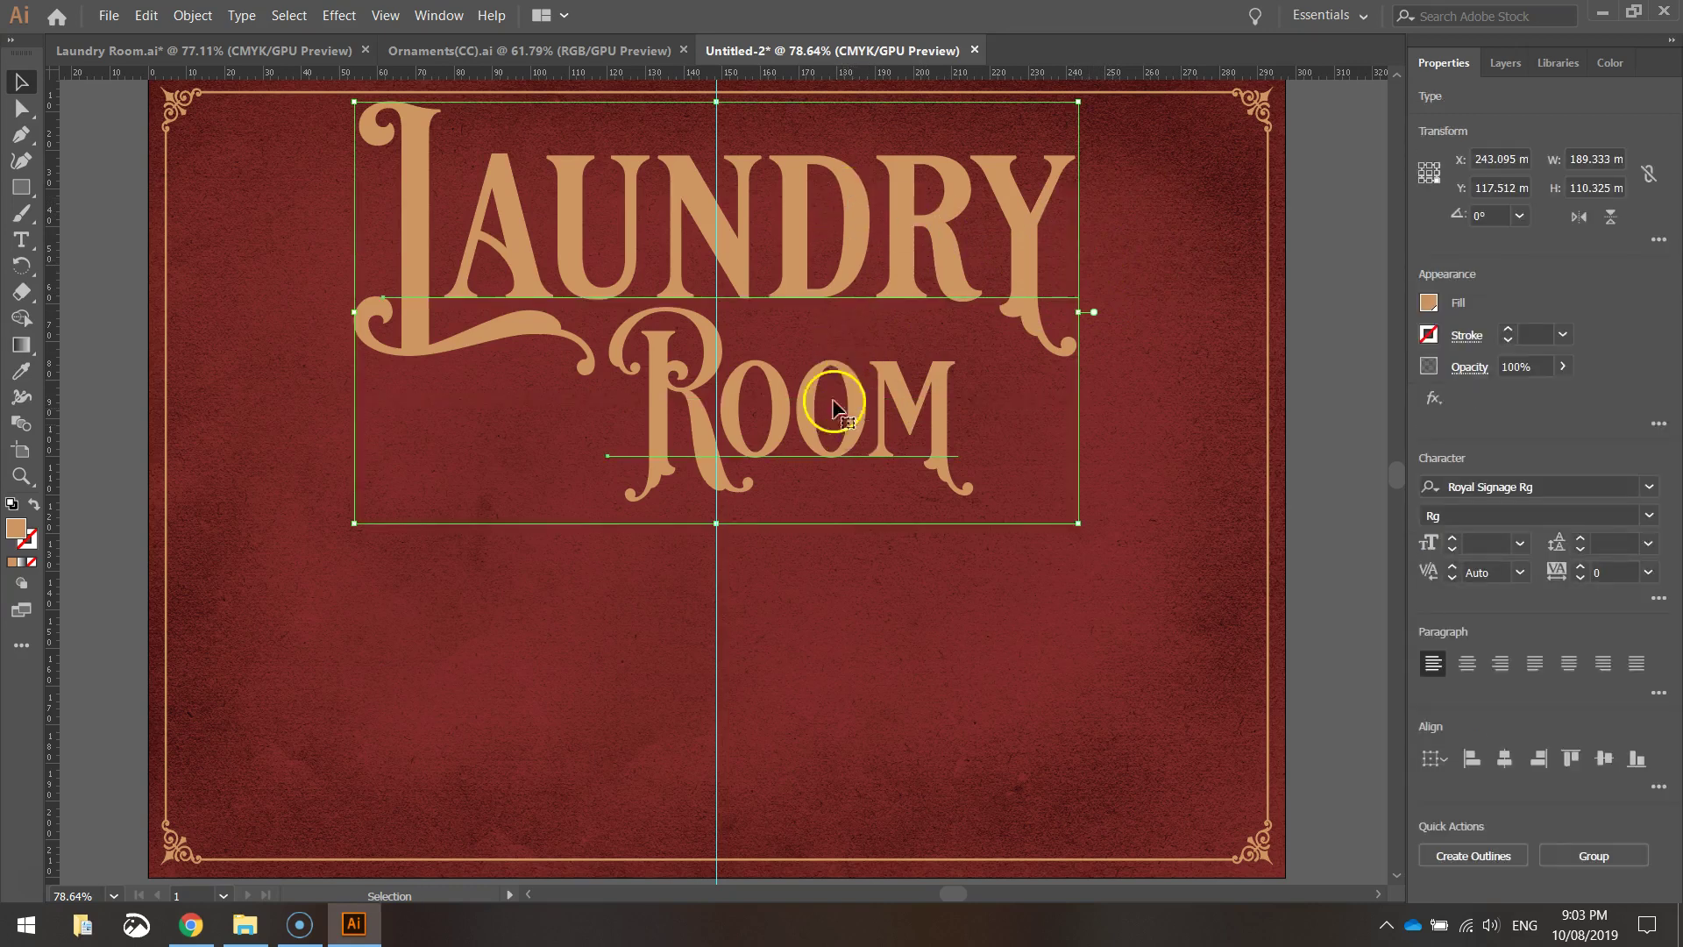
click(146, 15)
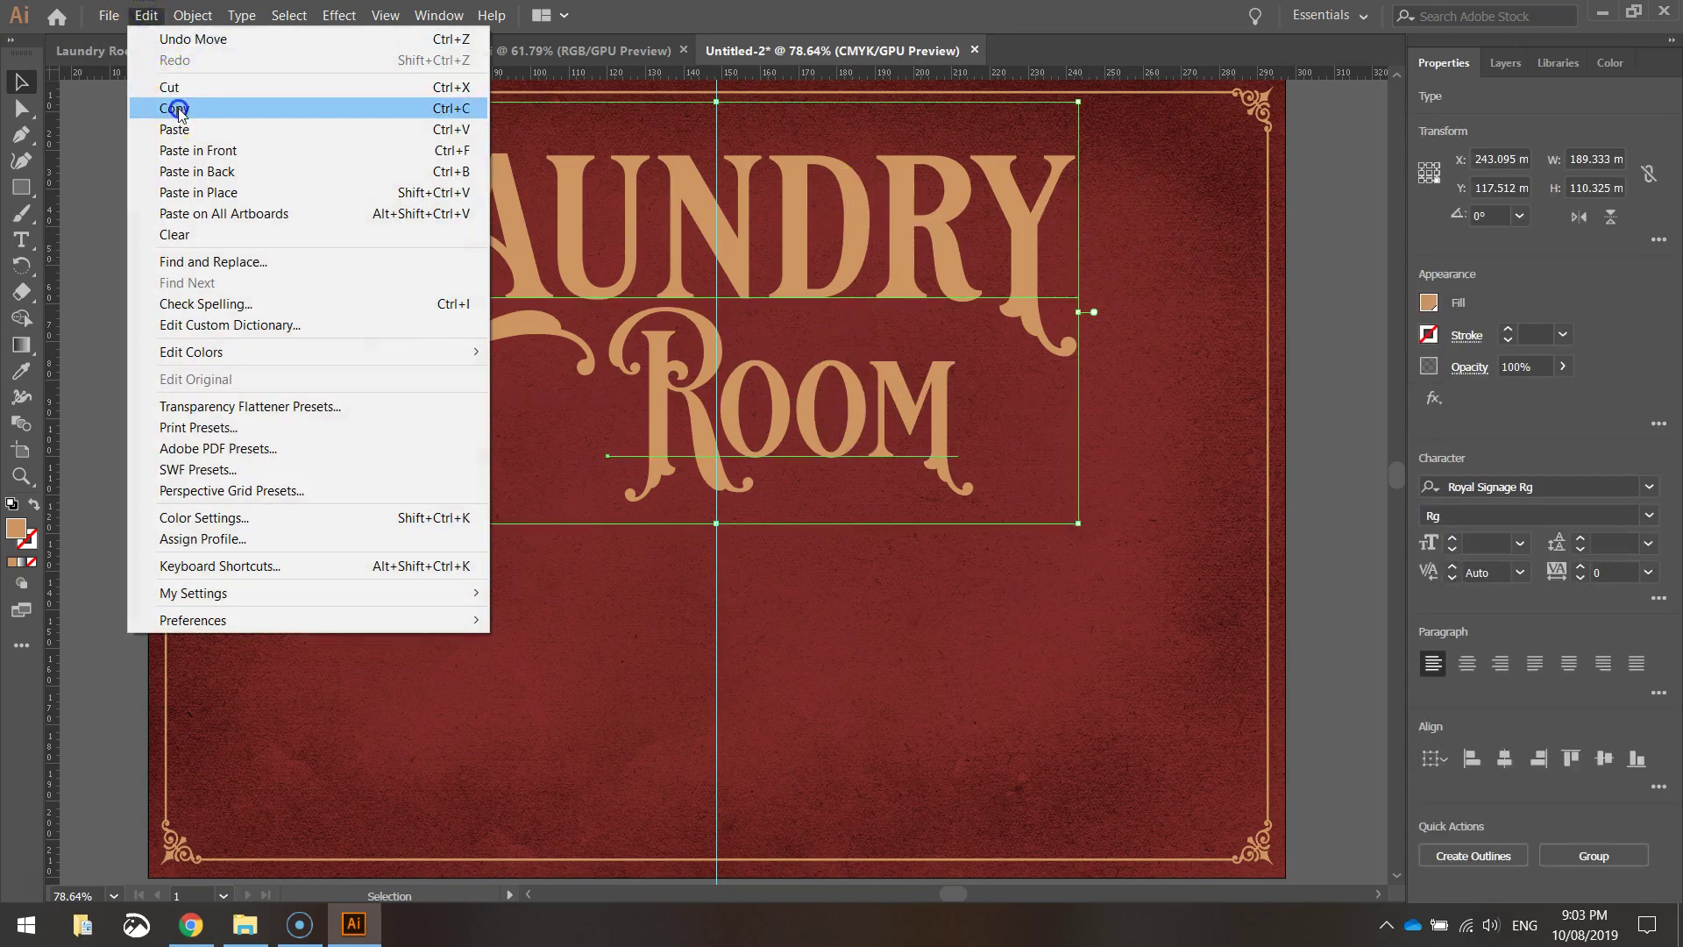
click(175, 108)
click(149, 15)
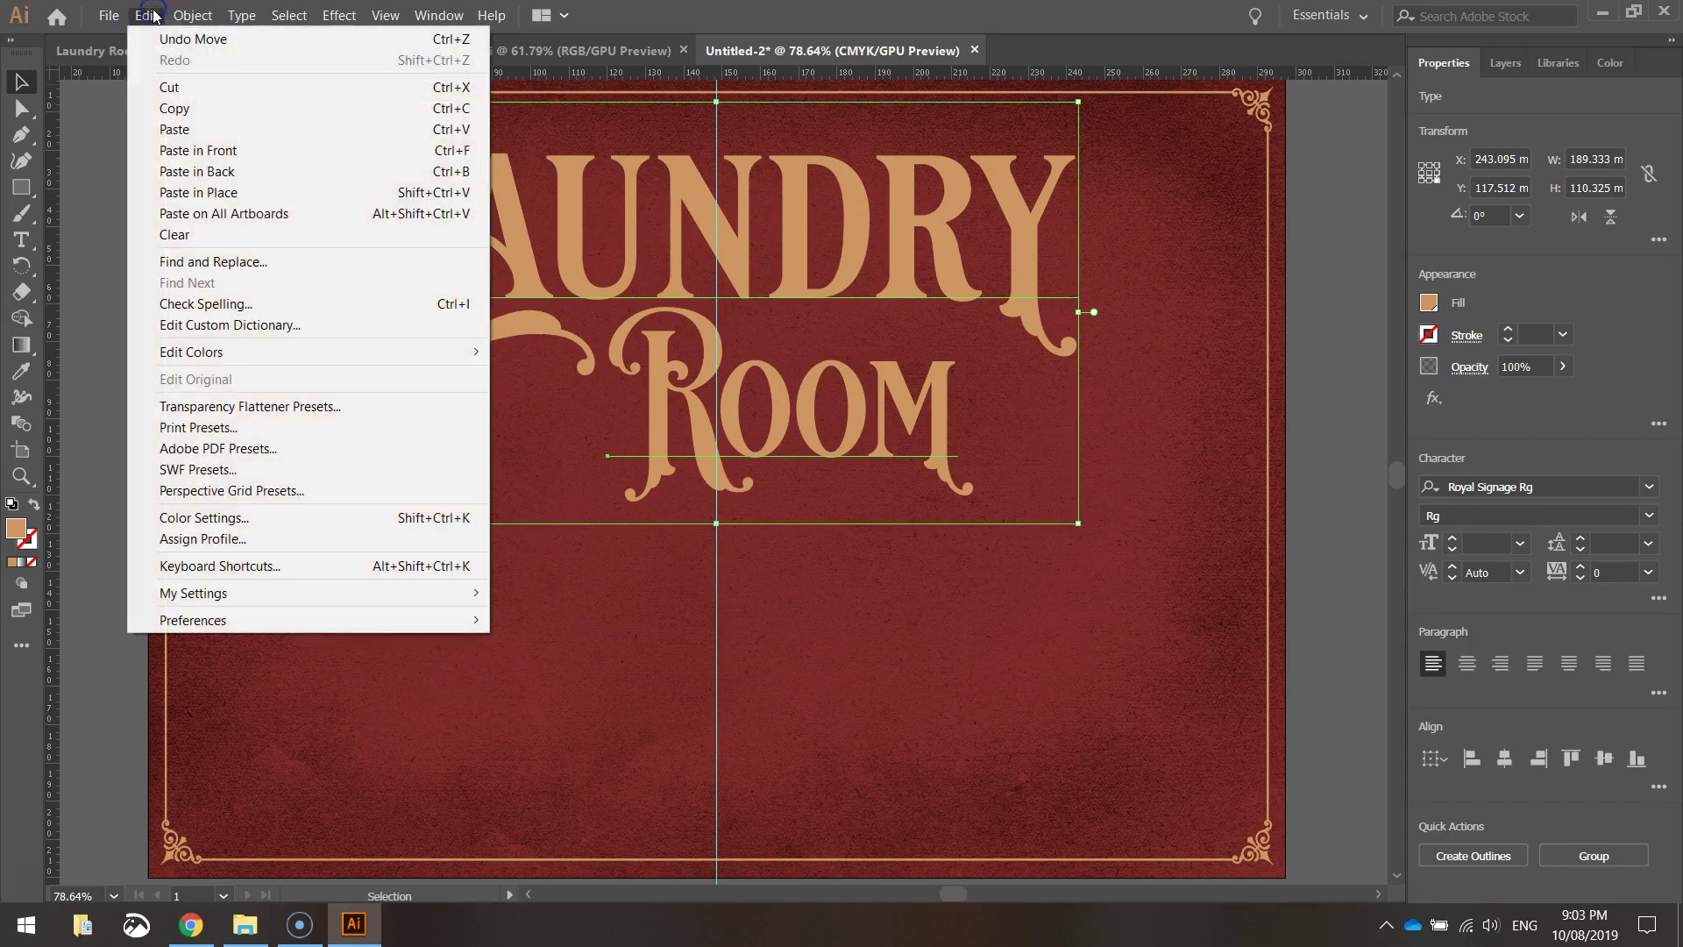
click(174, 129)
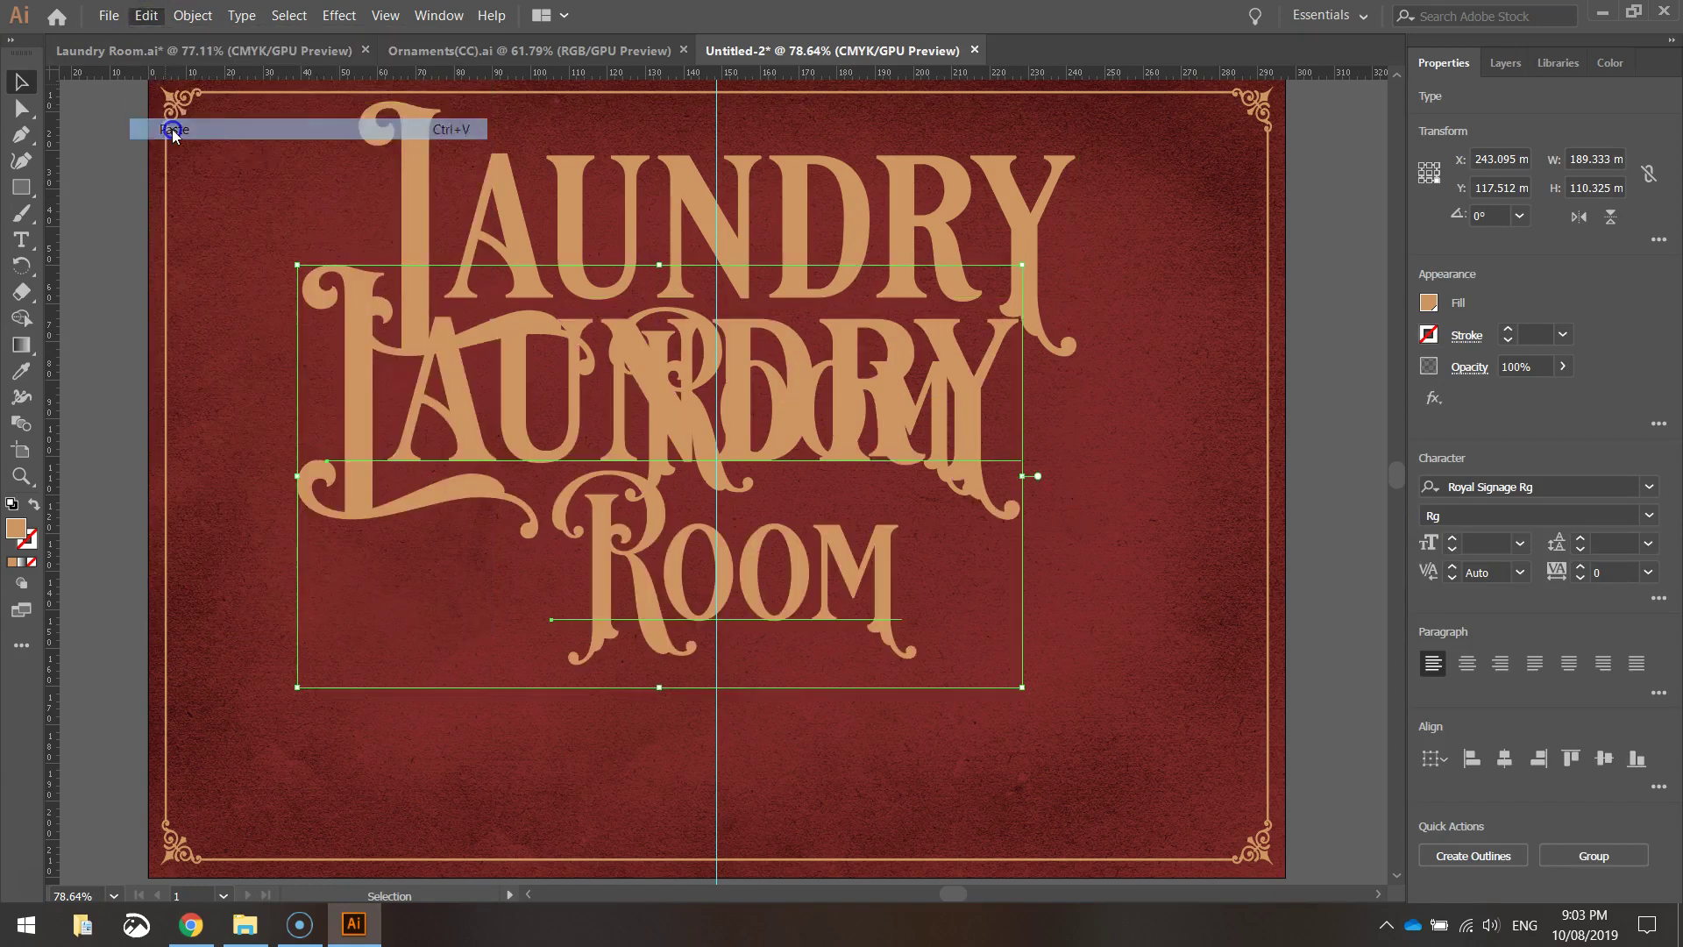
key(ctrl+z)
click(146, 15)
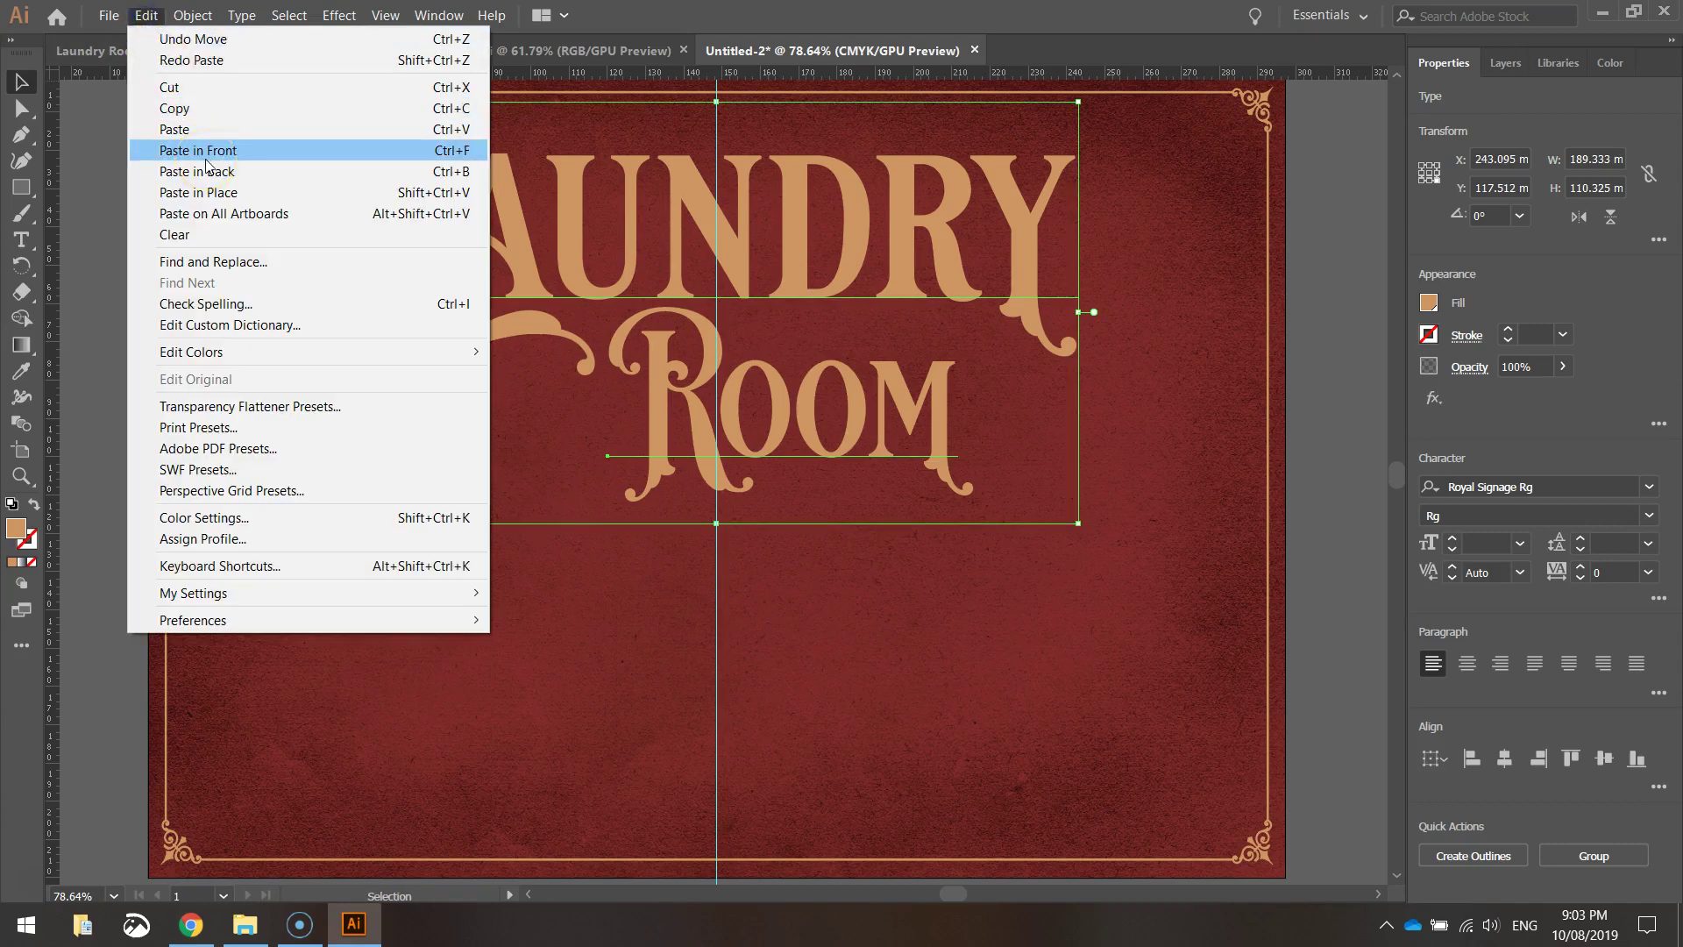
click(237, 192)
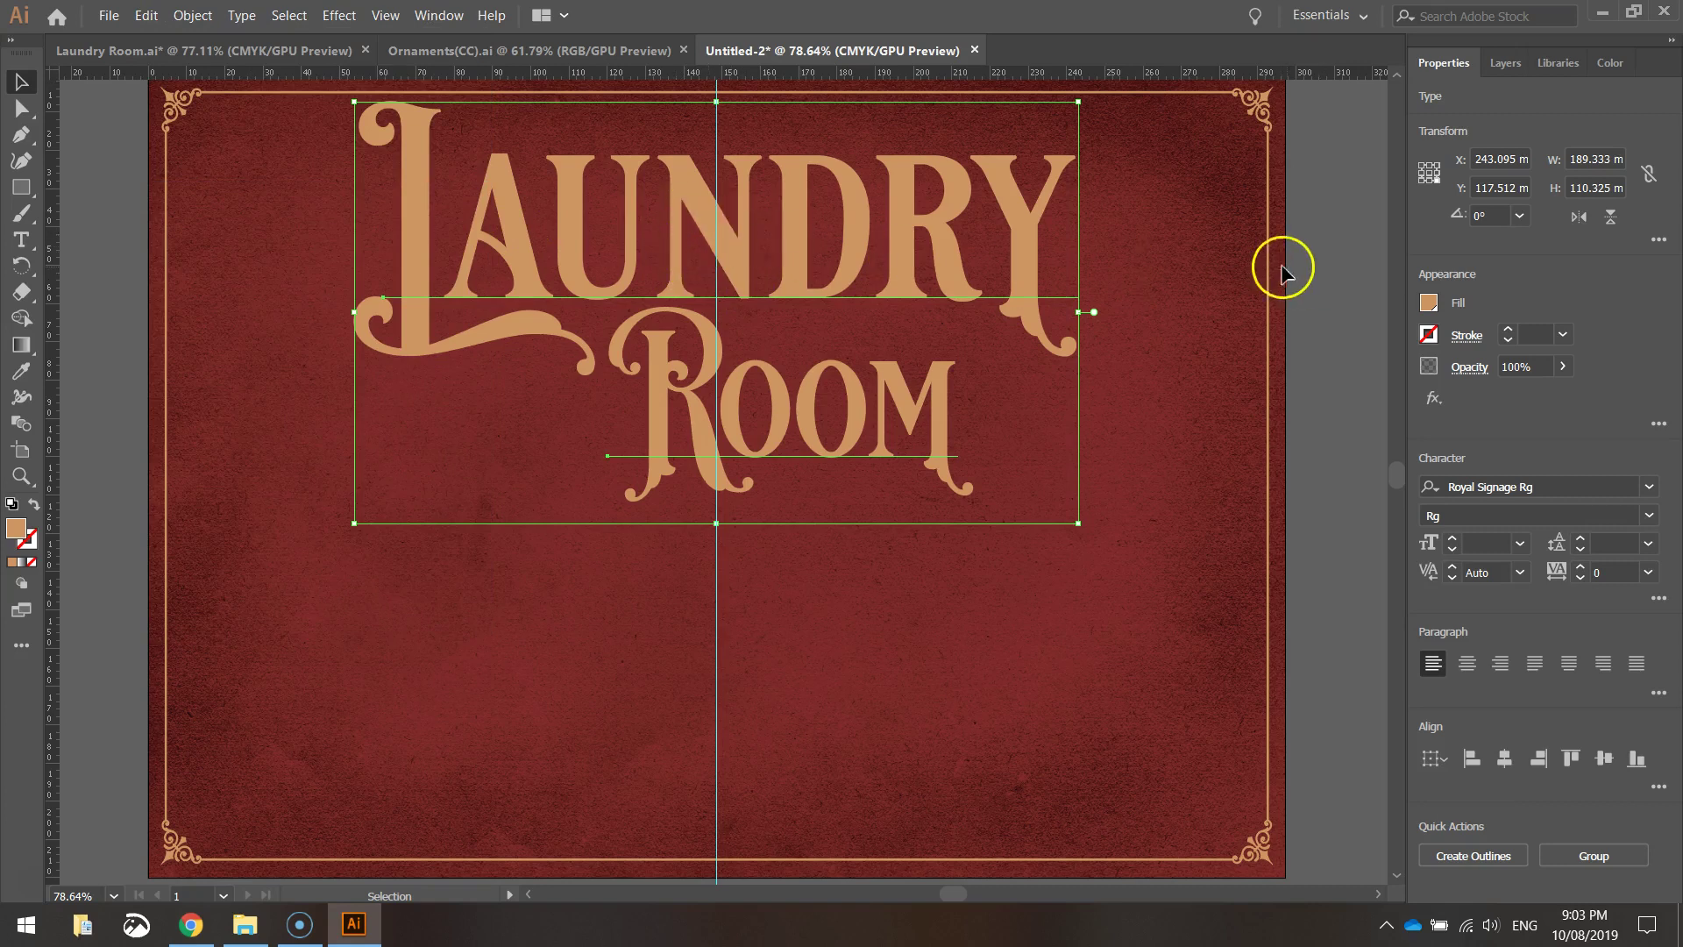
Fill the duplicate lettering black and offset it slightly down and right.
click(1429, 303)
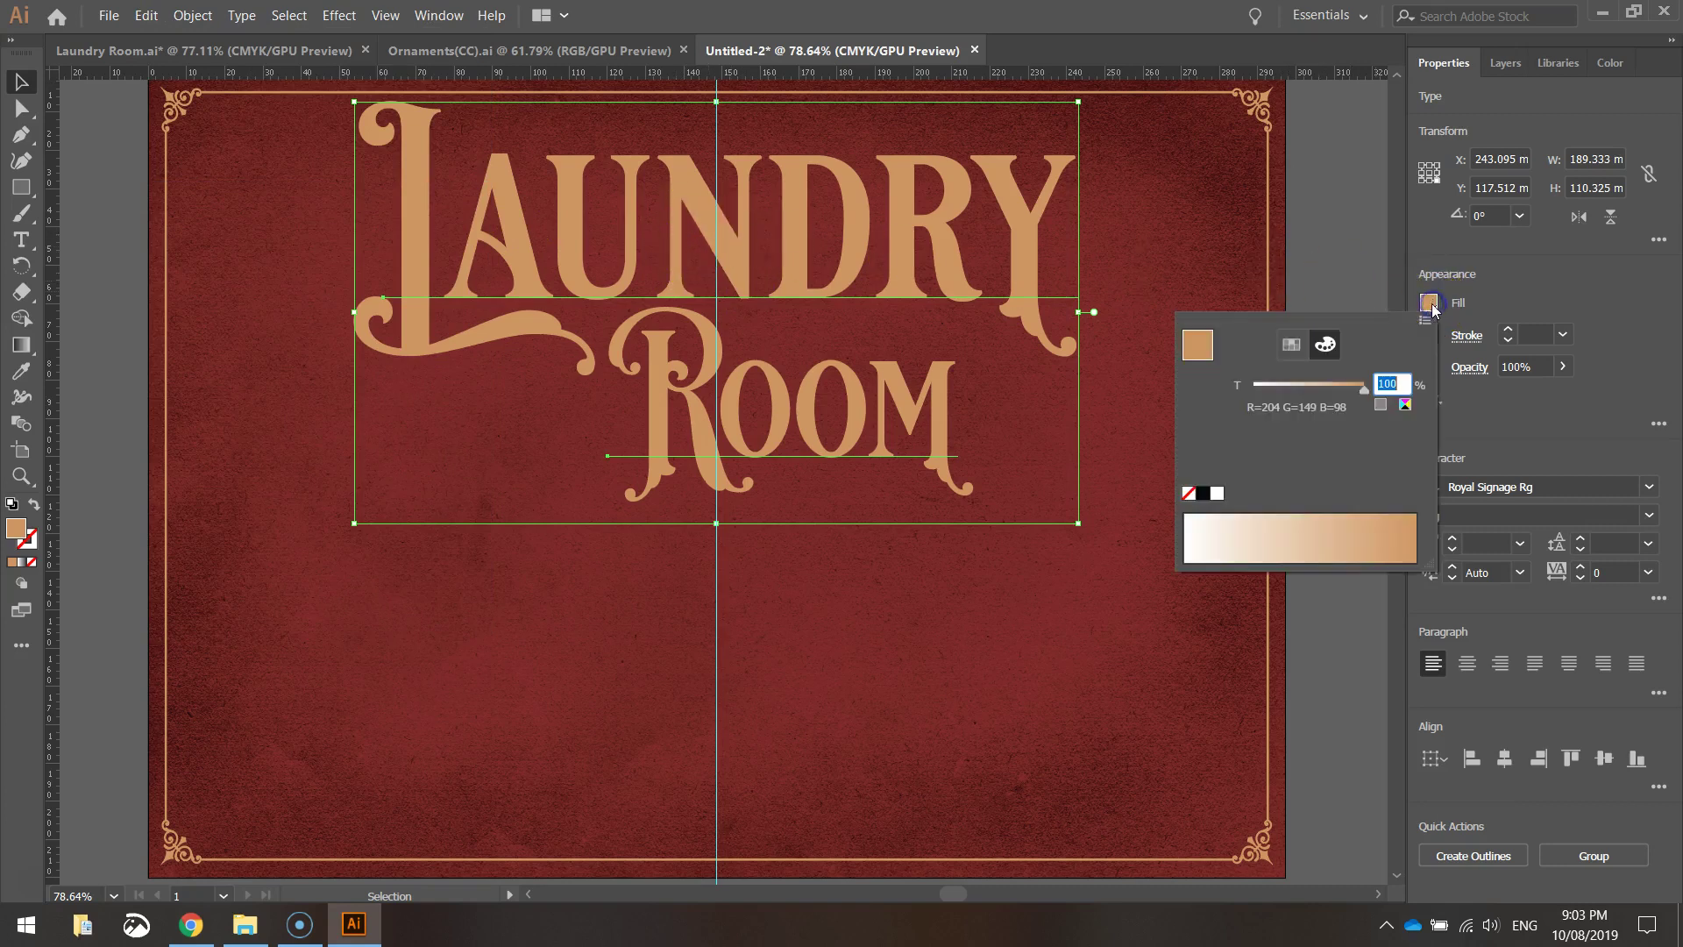
click(1203, 495)
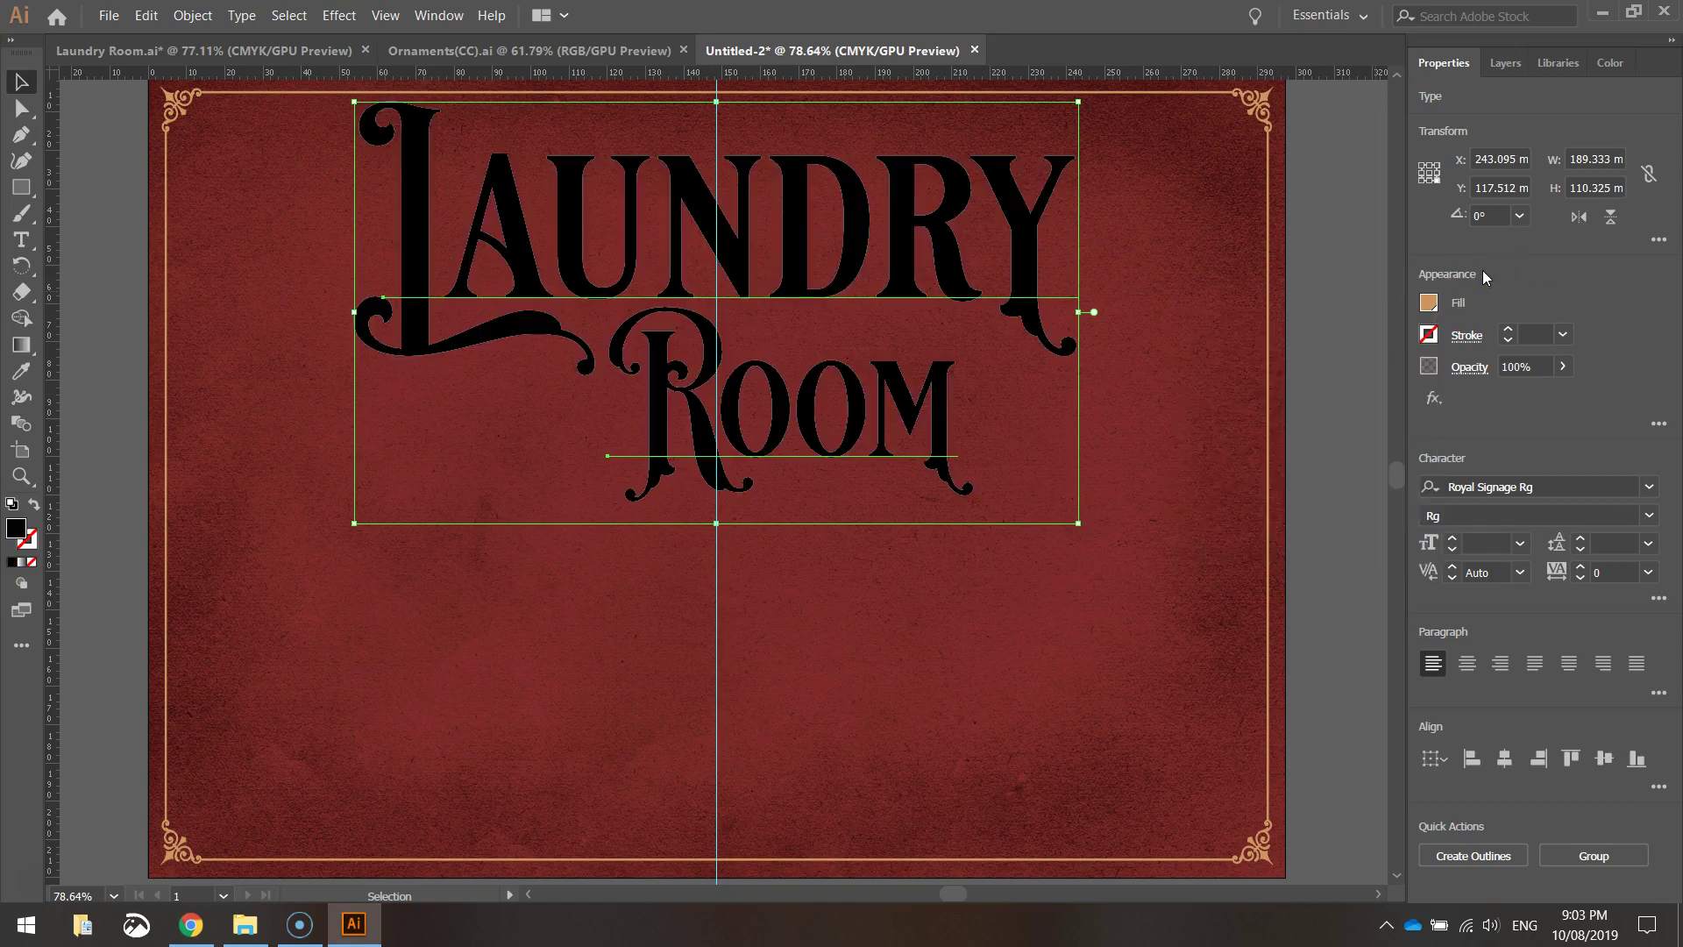
key(Down)
key(Down)
key(Right)
key(Right)
key(Right)
key(Right)
key(Down)
key(Down)
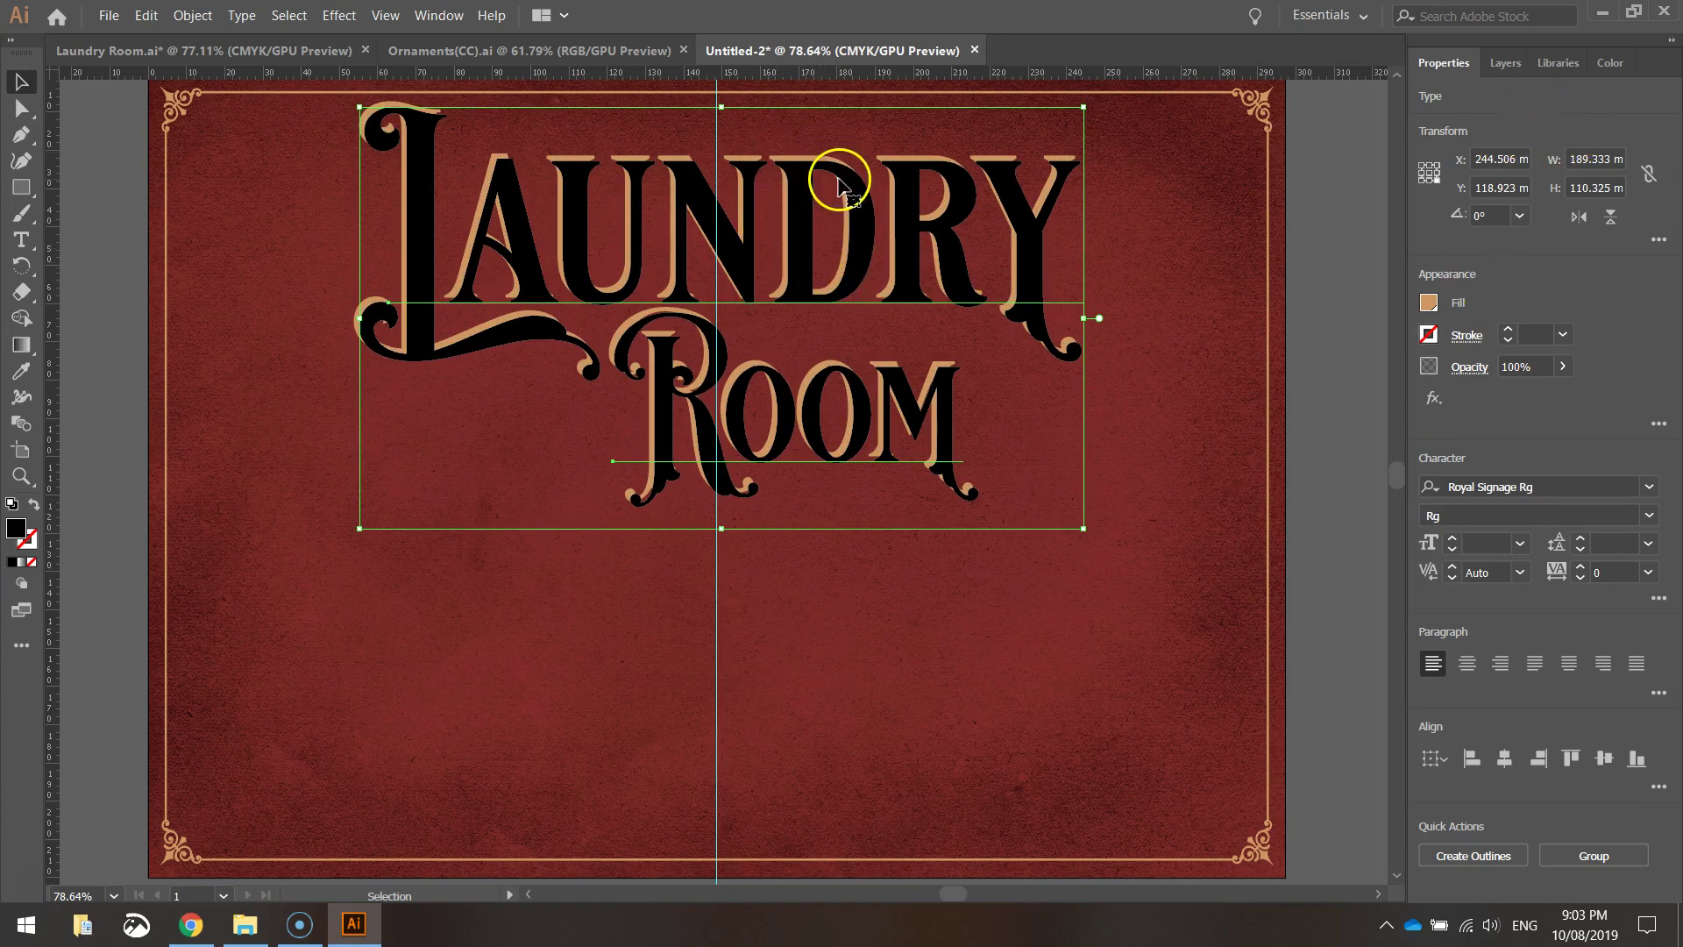
In Layers, move the black Room and Laundry sublayers beneath the tan lettering.
click(1504, 63)
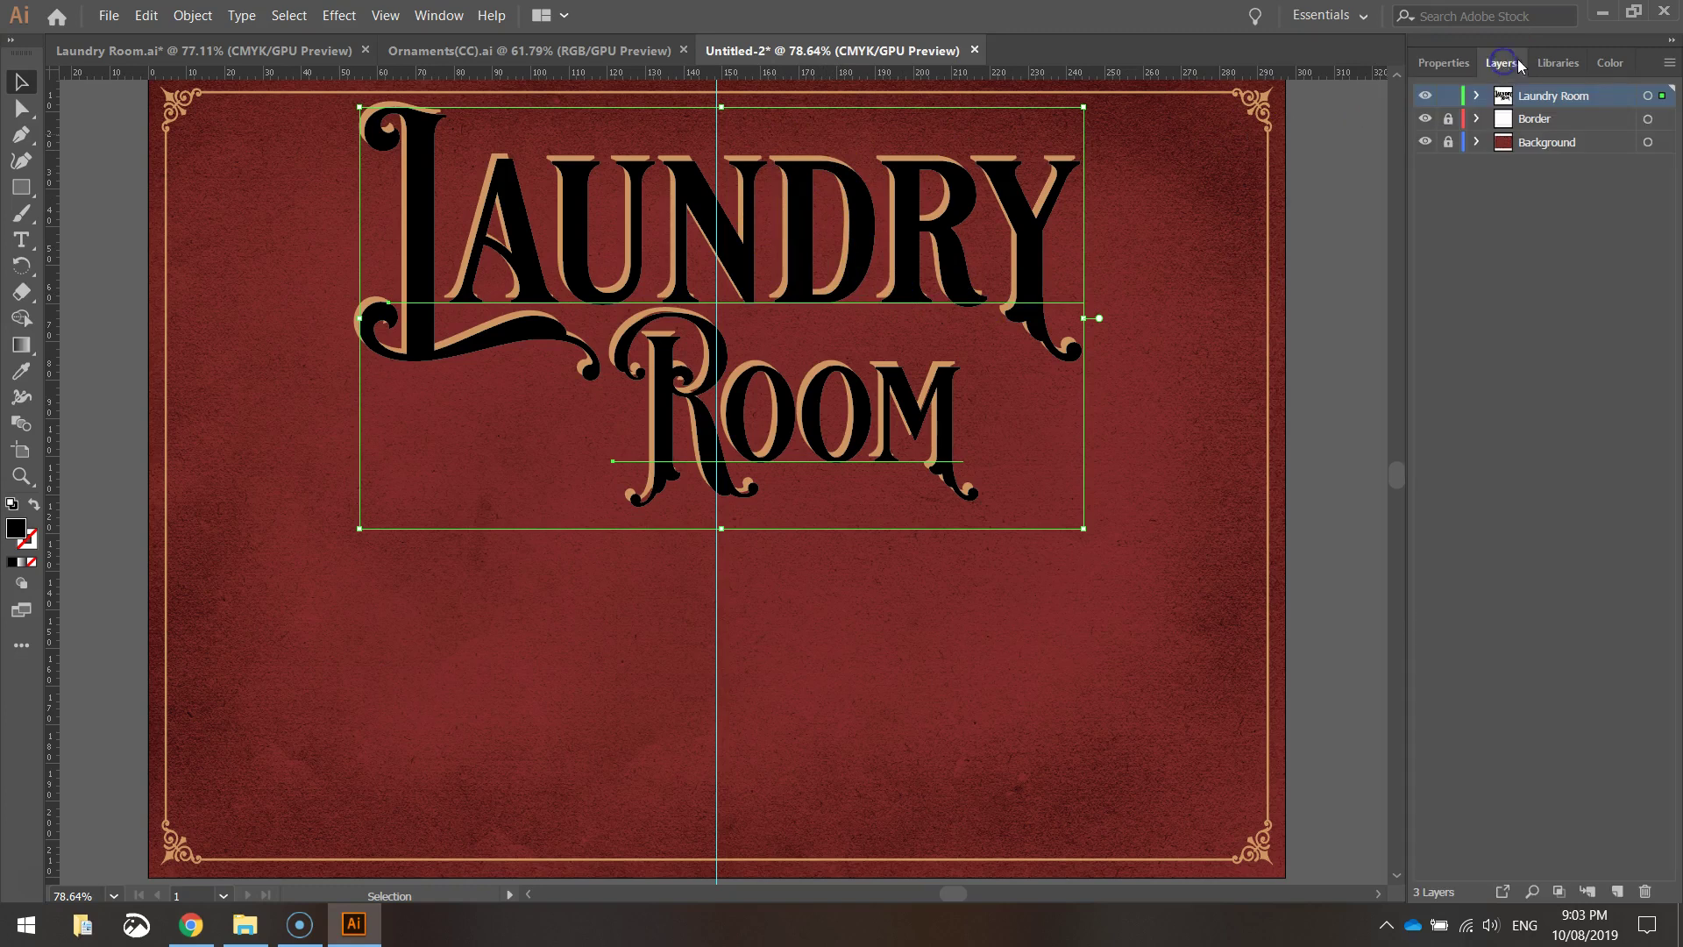
click(1476, 96)
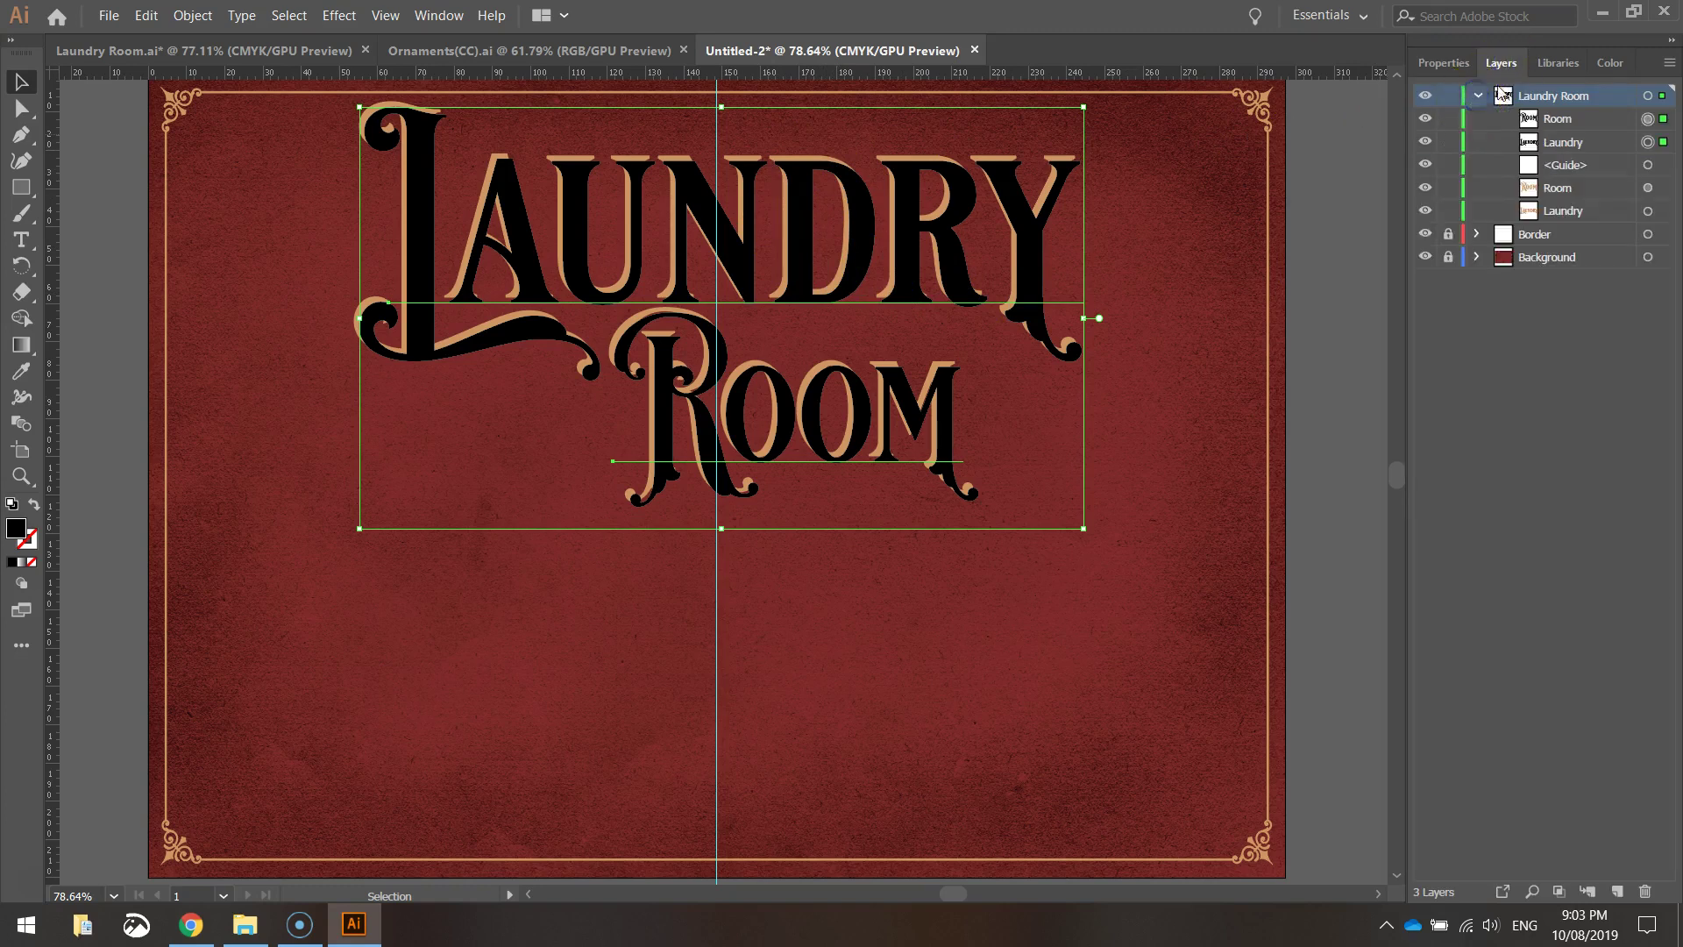
click(1556, 119)
shift+click(1559, 143)
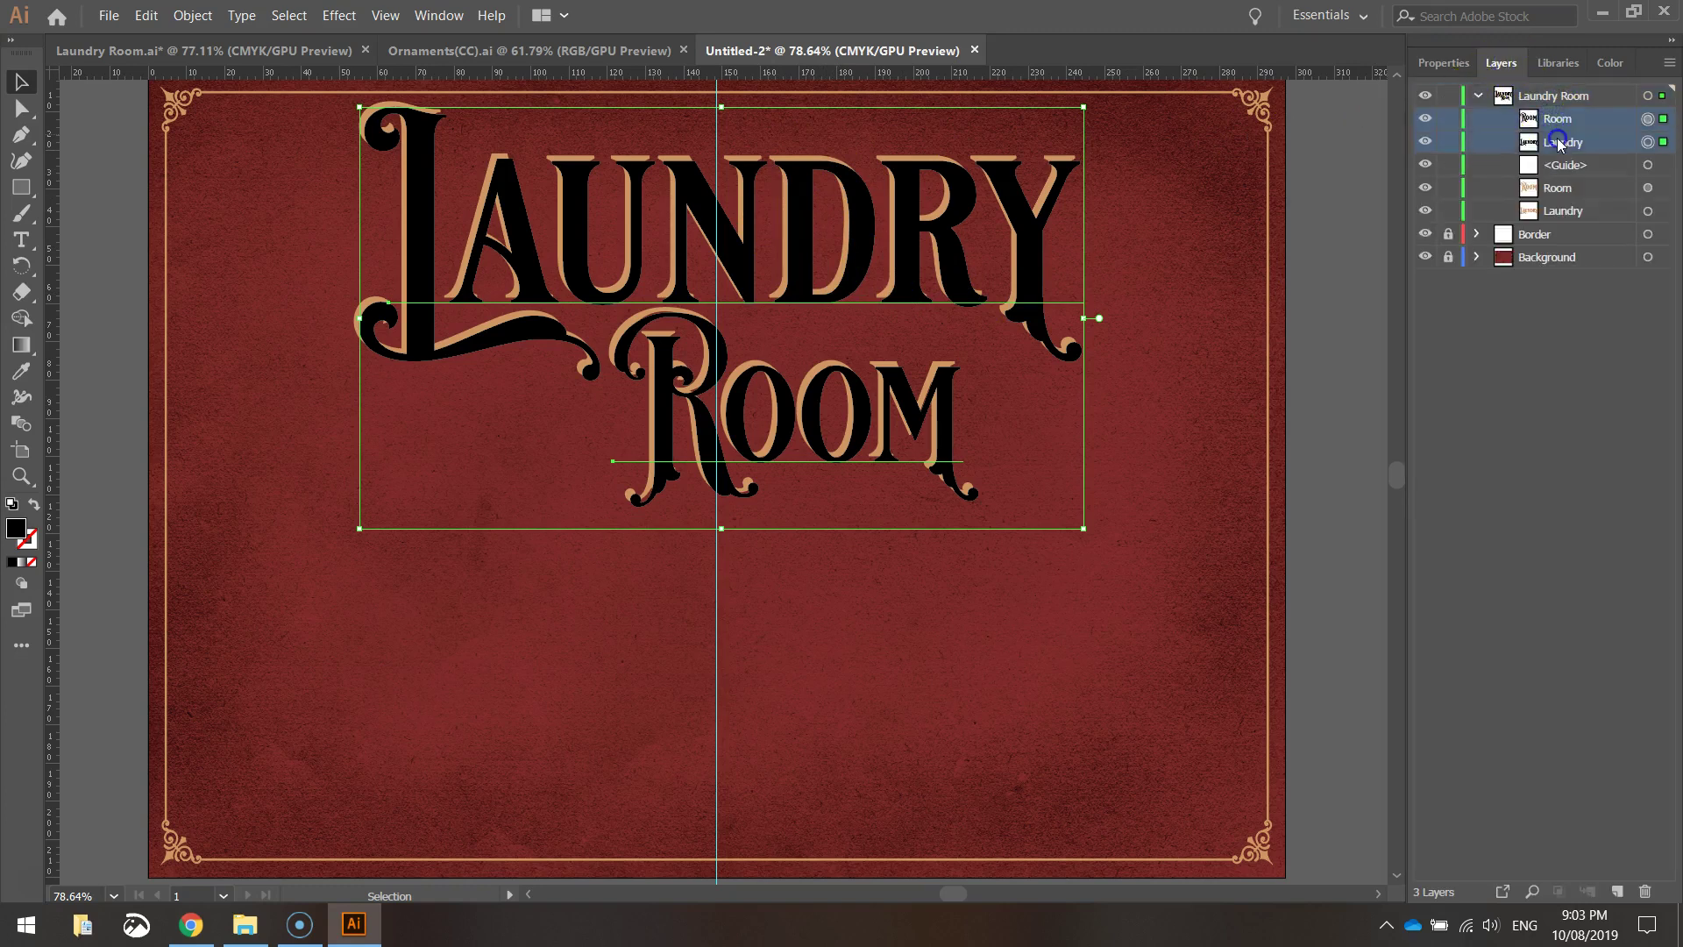
drag(1559, 147, 1560, 219)
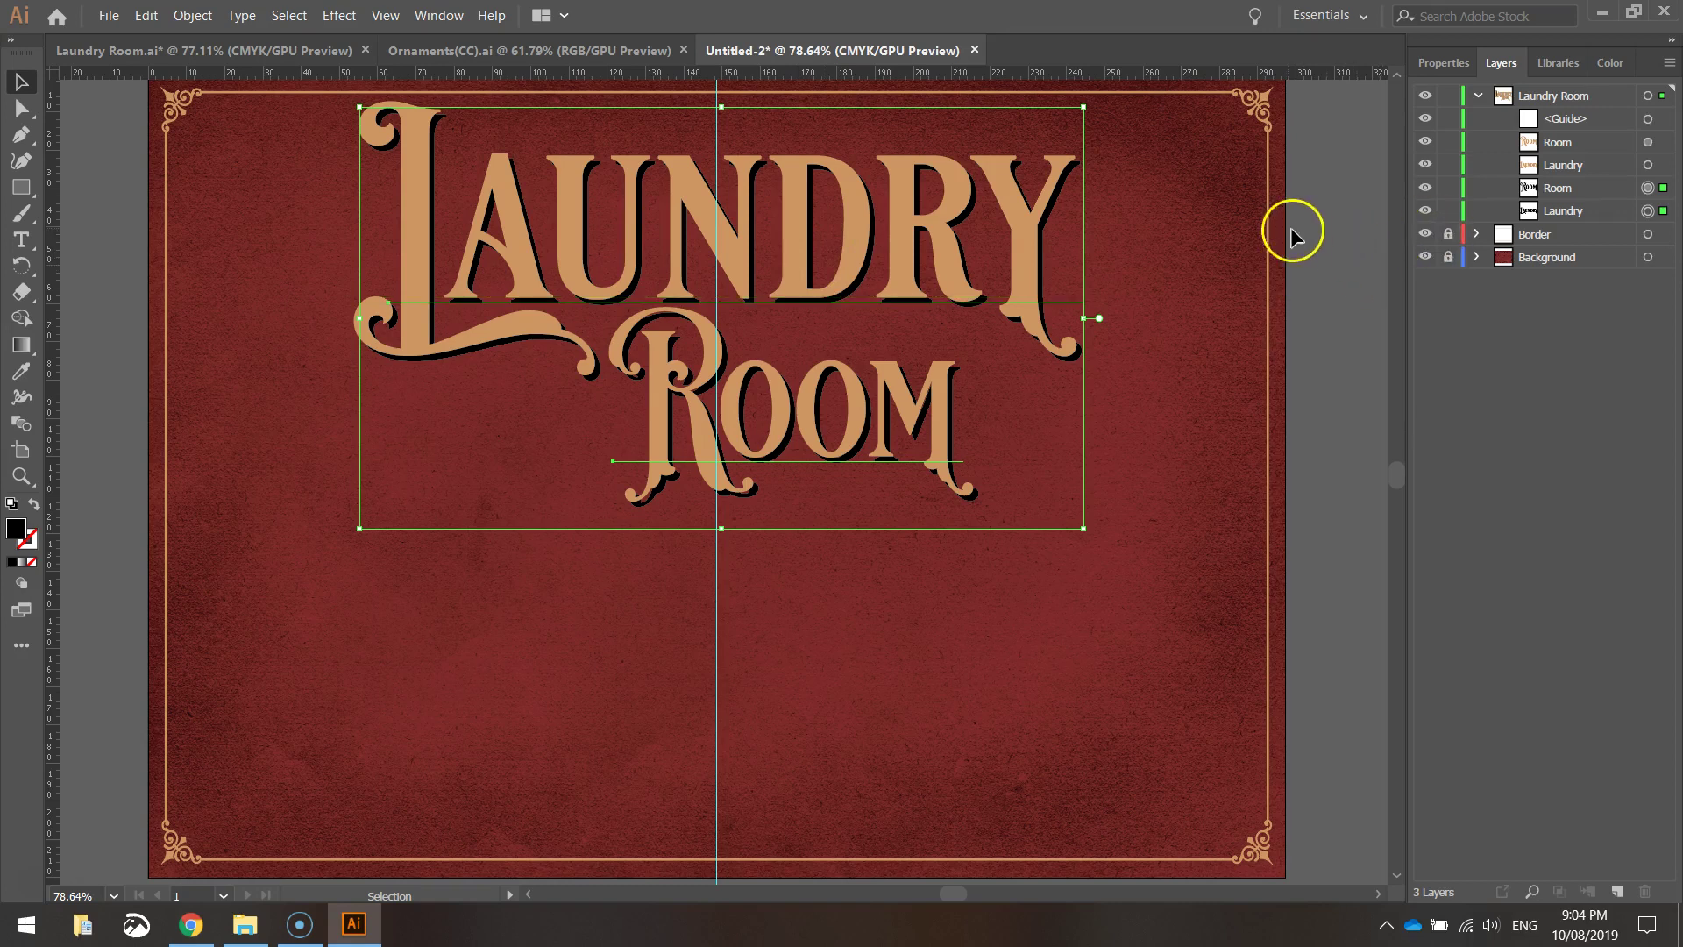
Lock the tan Room and Laundry sublayers.
click(1446, 62)
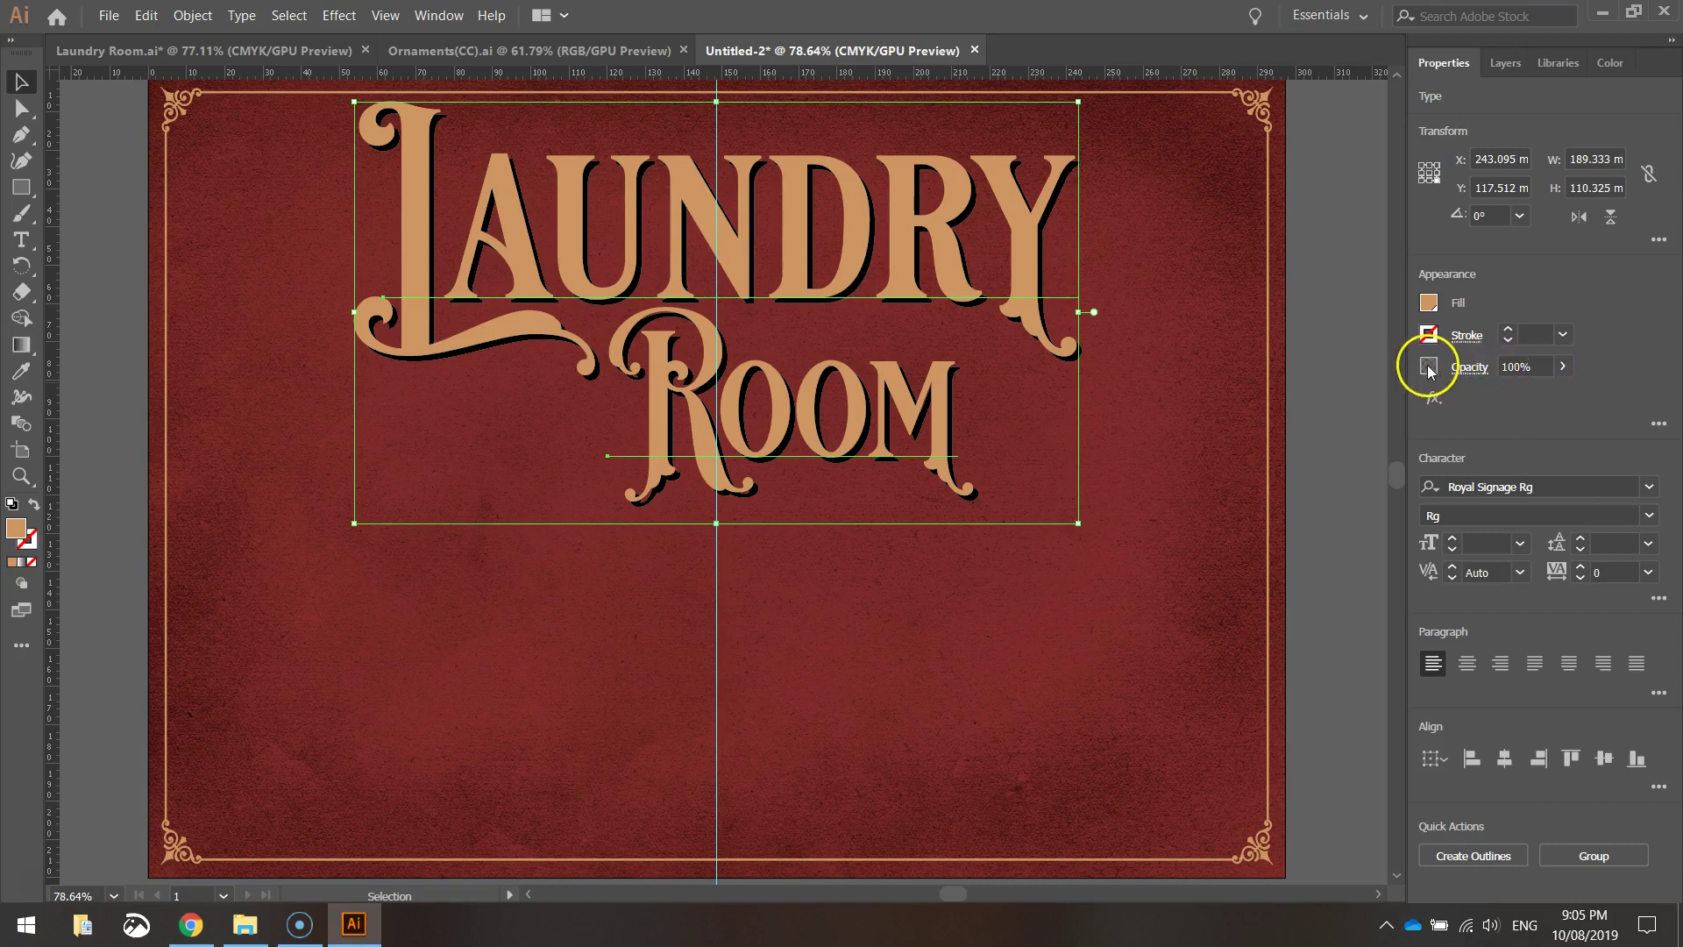
click(1503, 64)
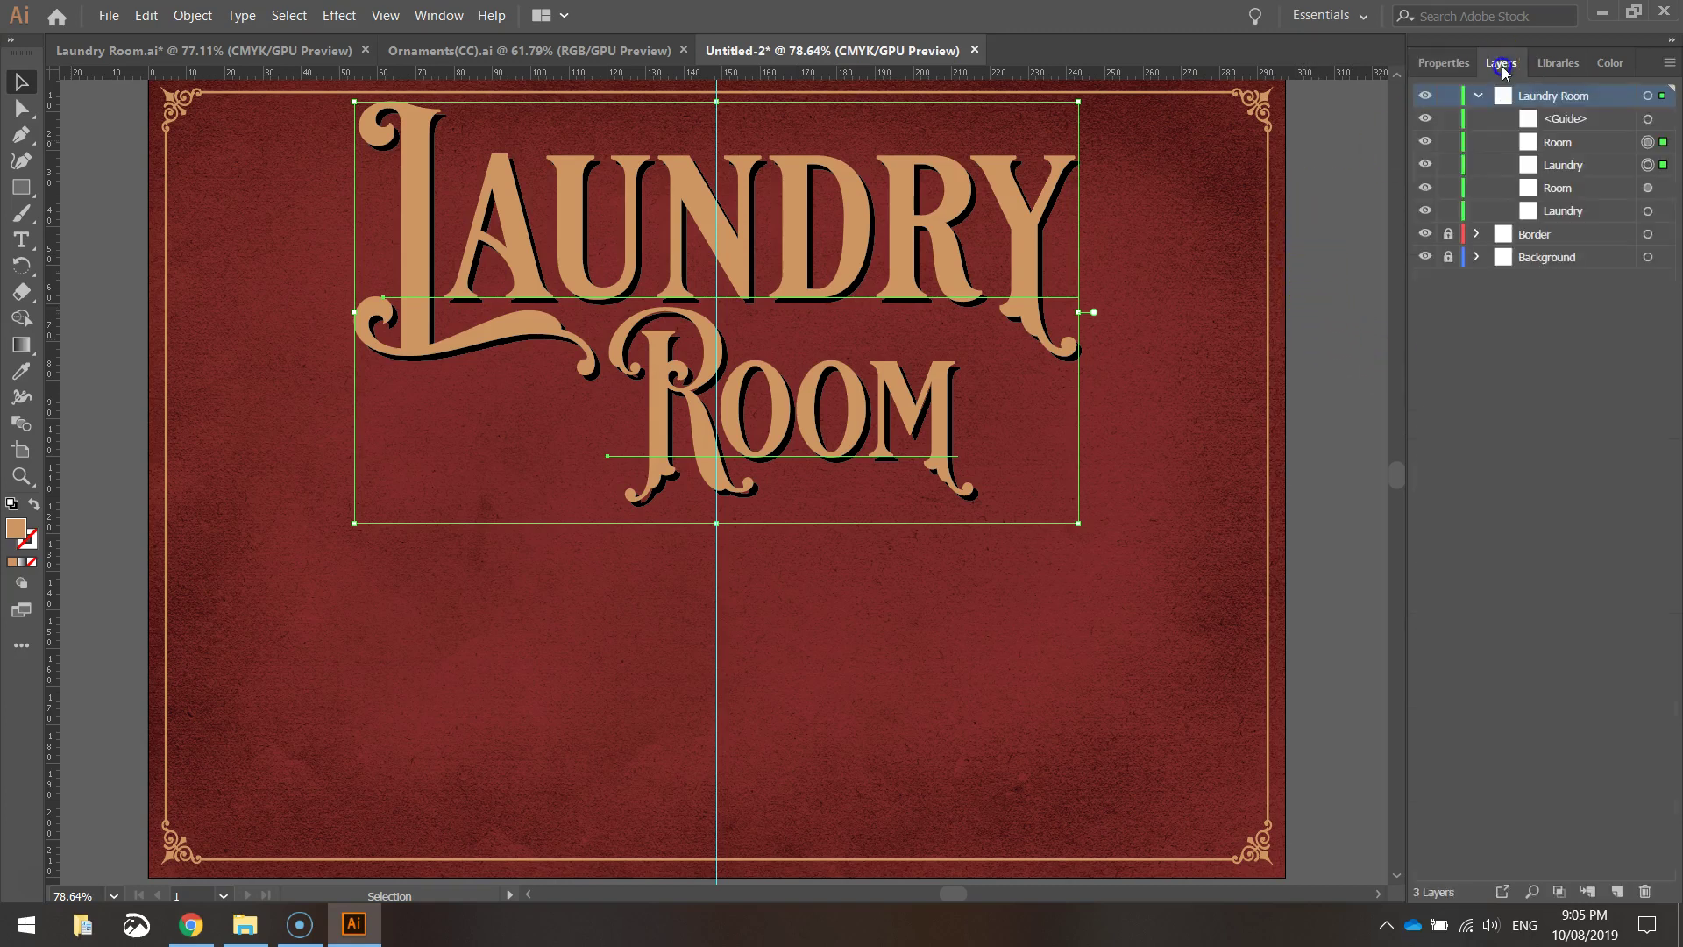
drag(1448, 141, 1448, 164)
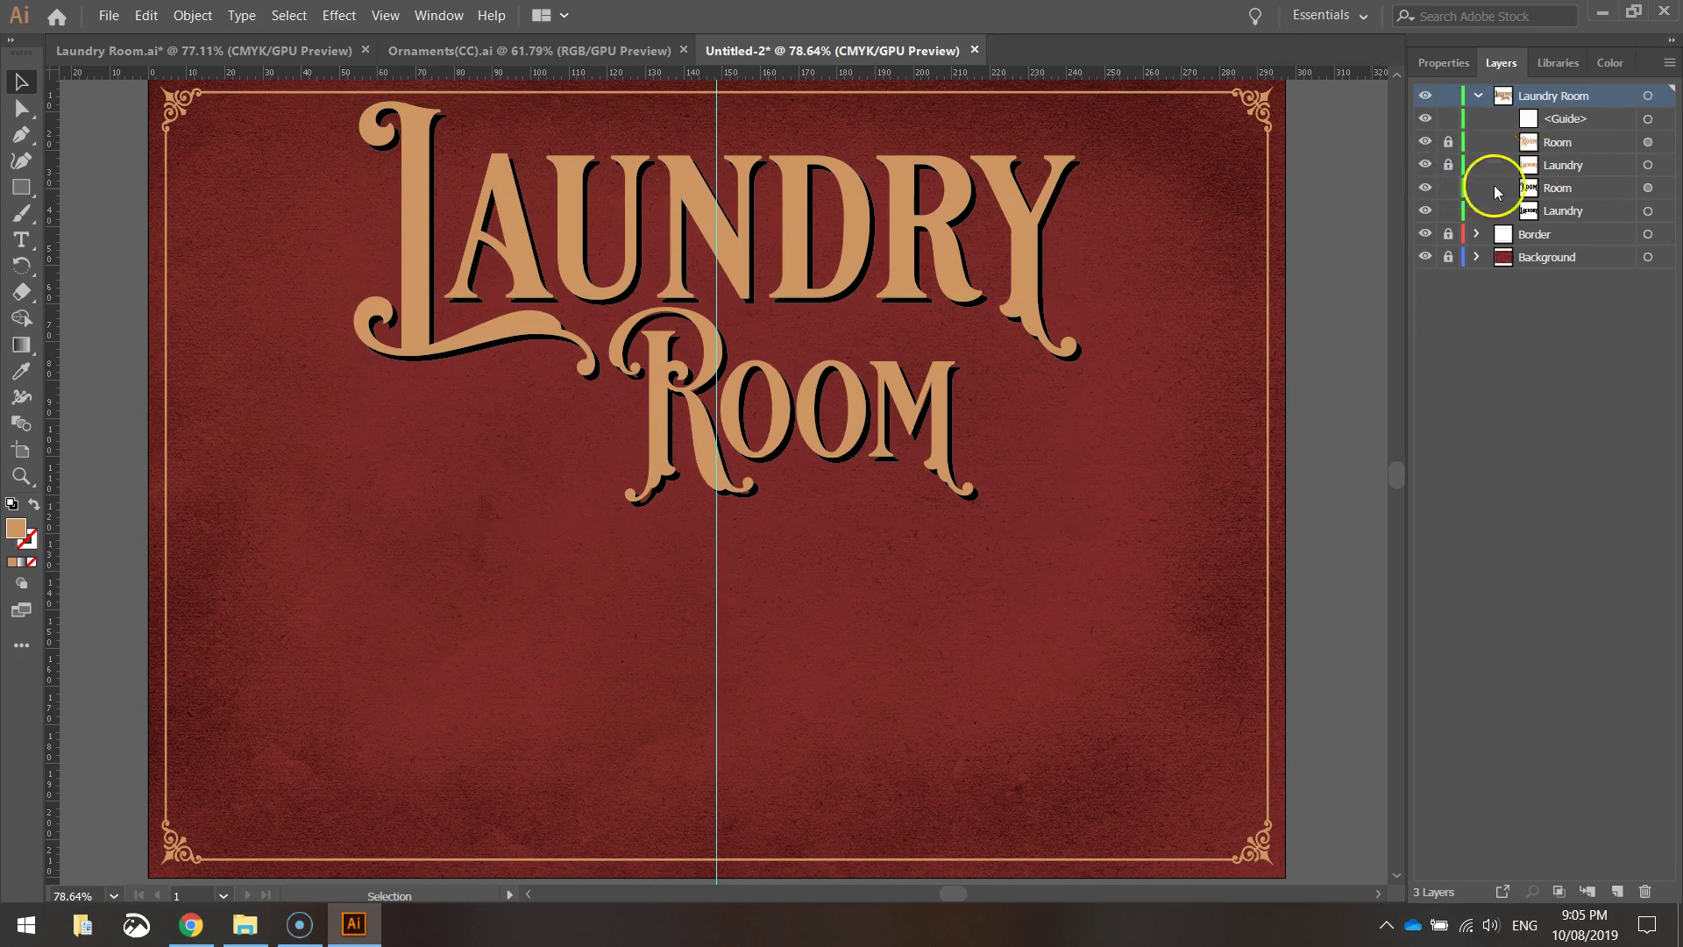
Set the black shadow lettering's opacity to 90%, after briefly trying 40%.
drag(891, 449, 888, 444)
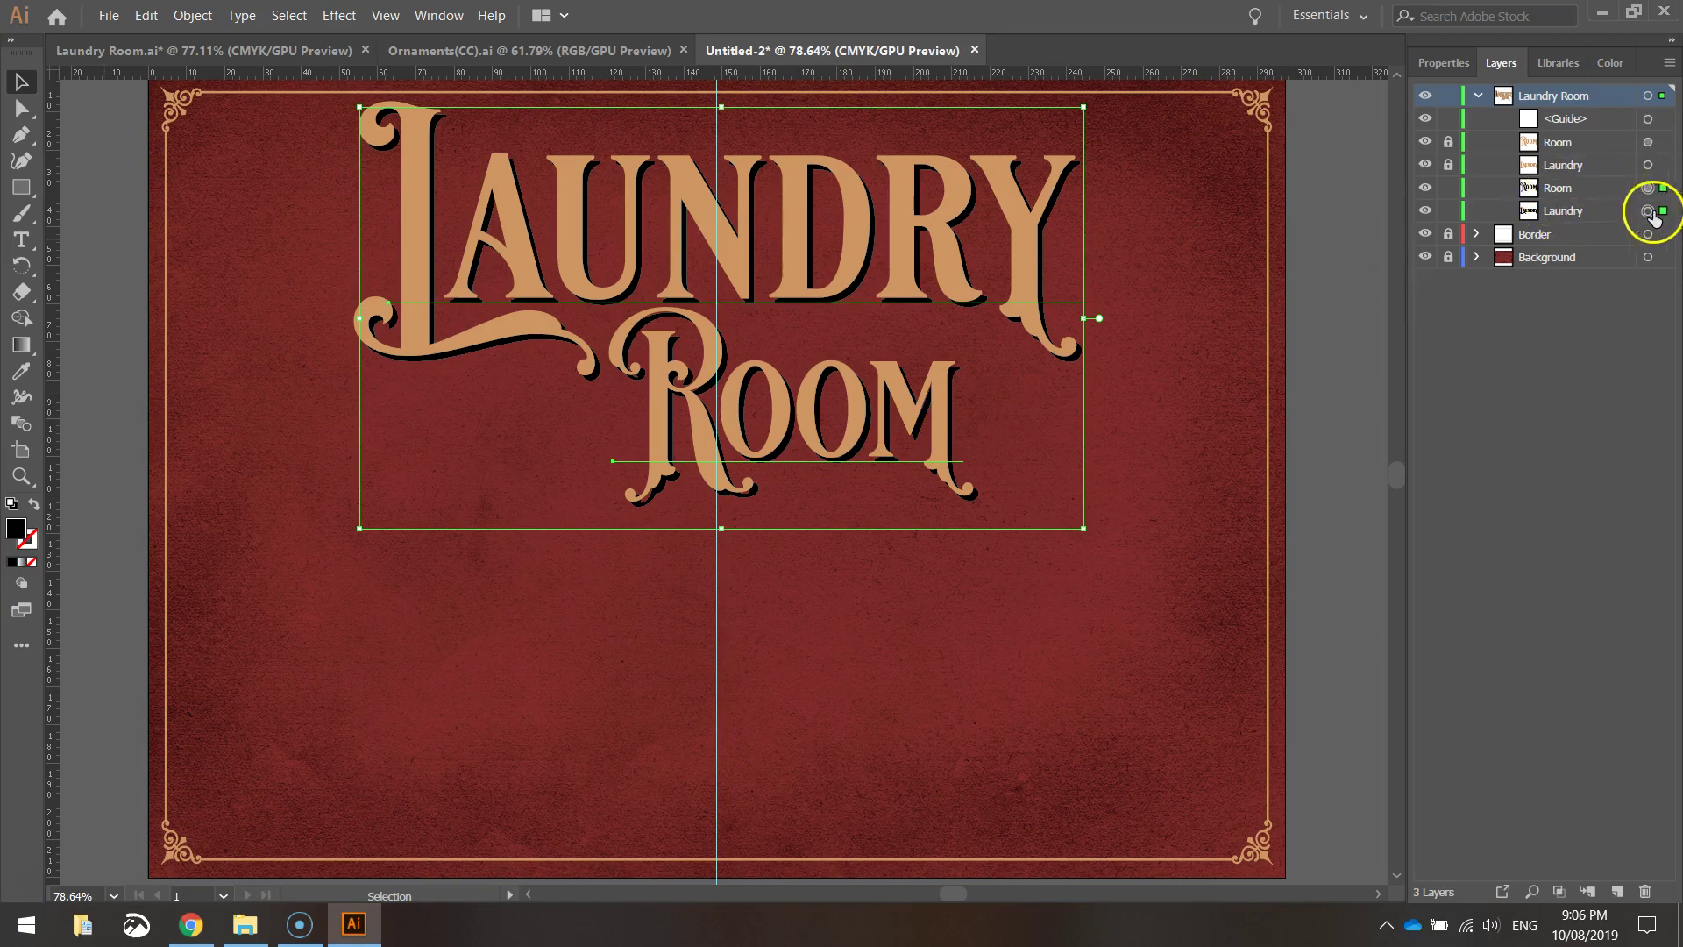
click(1444, 63)
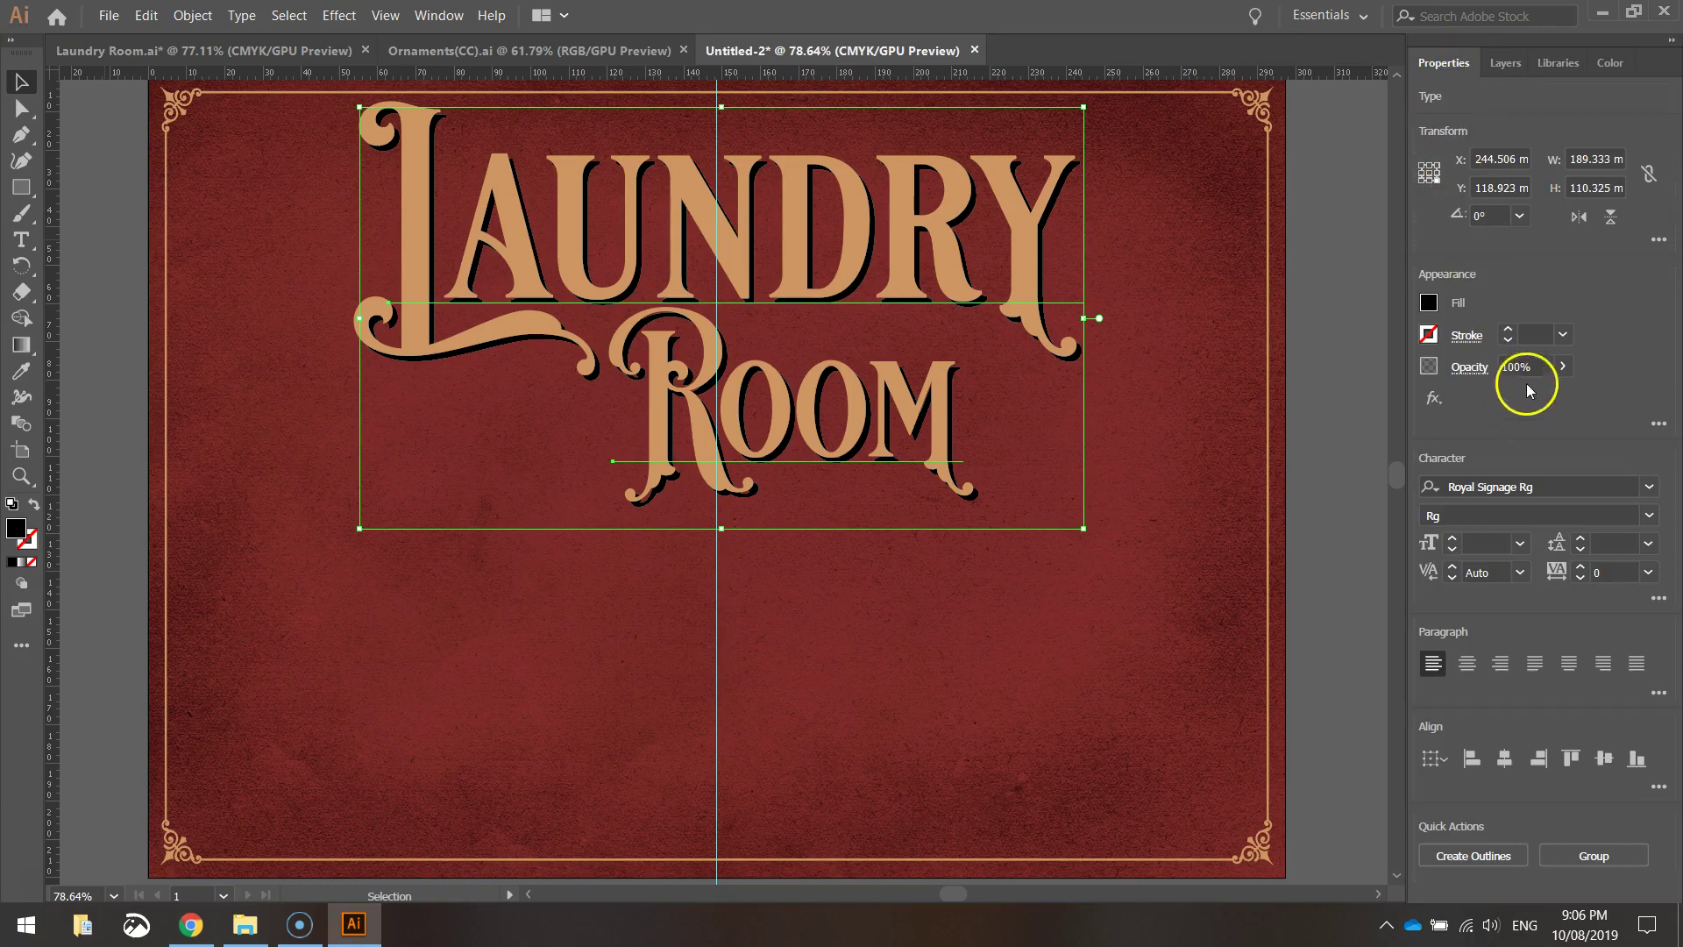
click(1535, 367)
text(90)
key(Return)
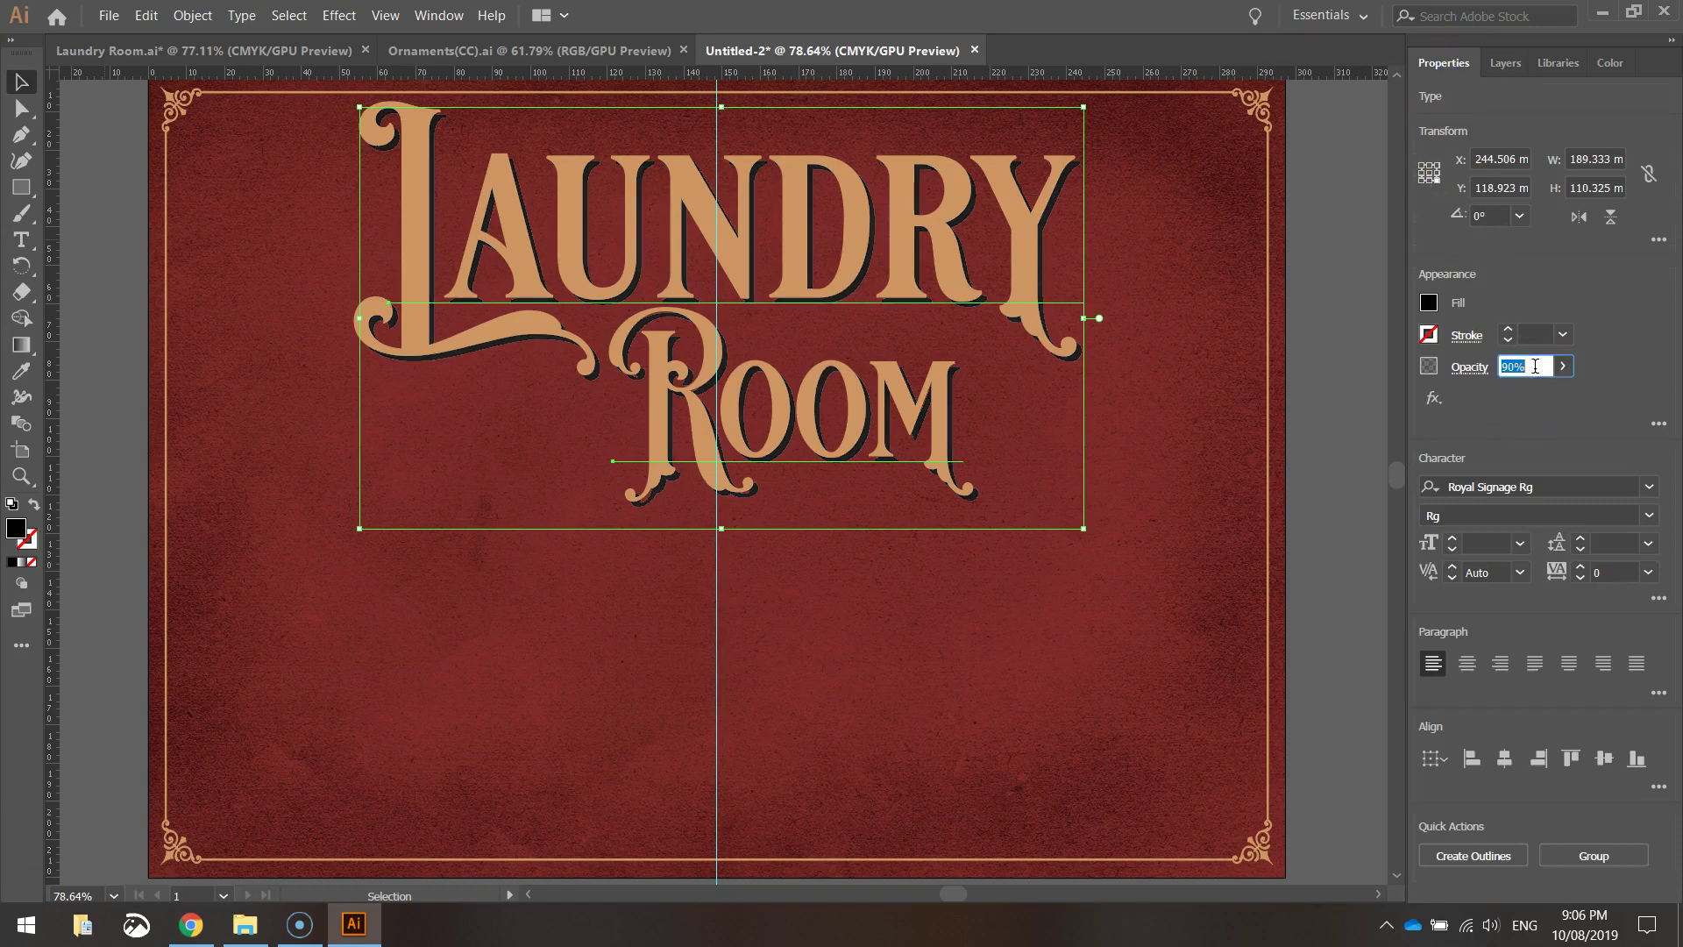
text(40)
key(Return)
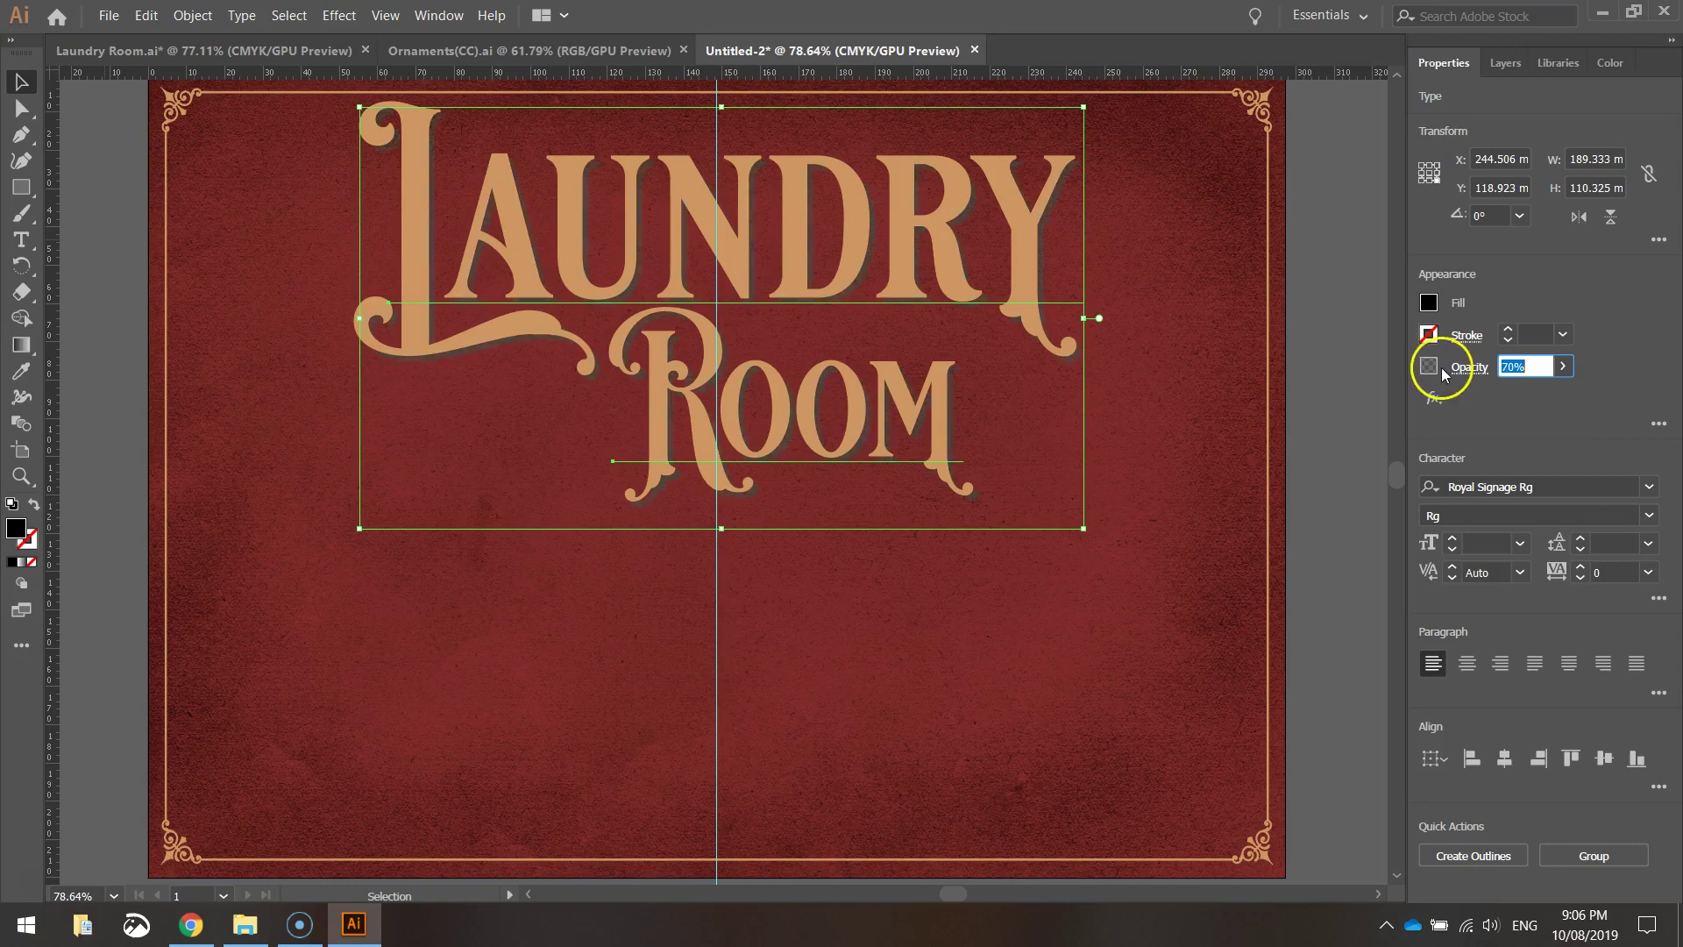
text(90)
key(Return)
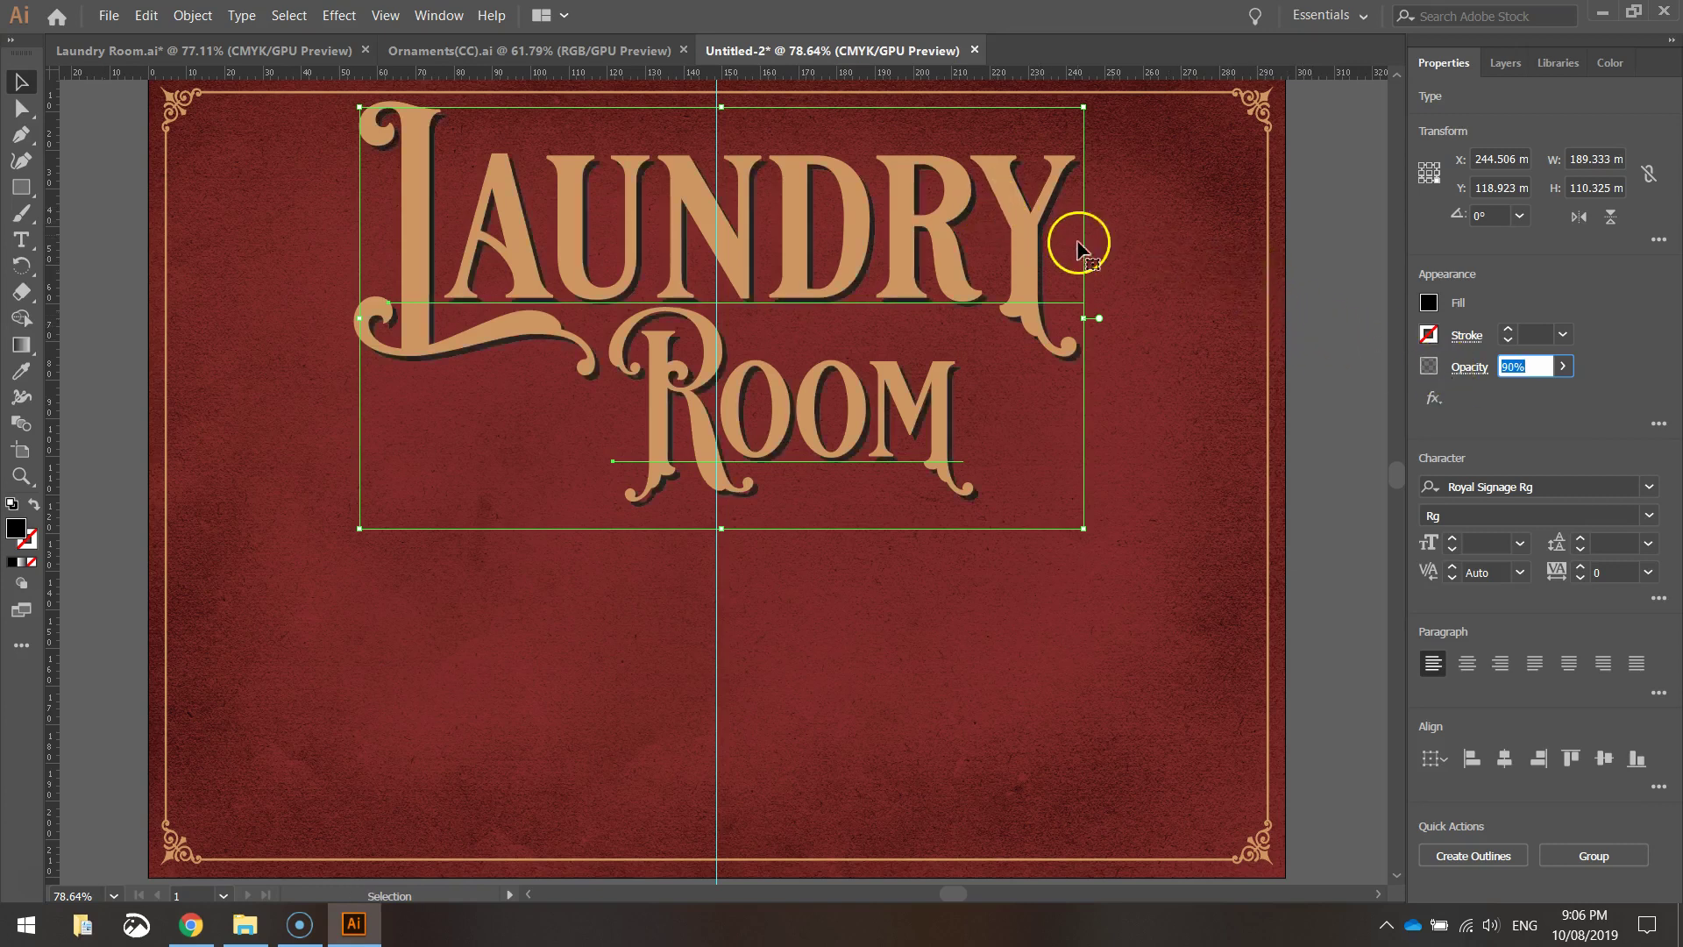
click(1153, 252)
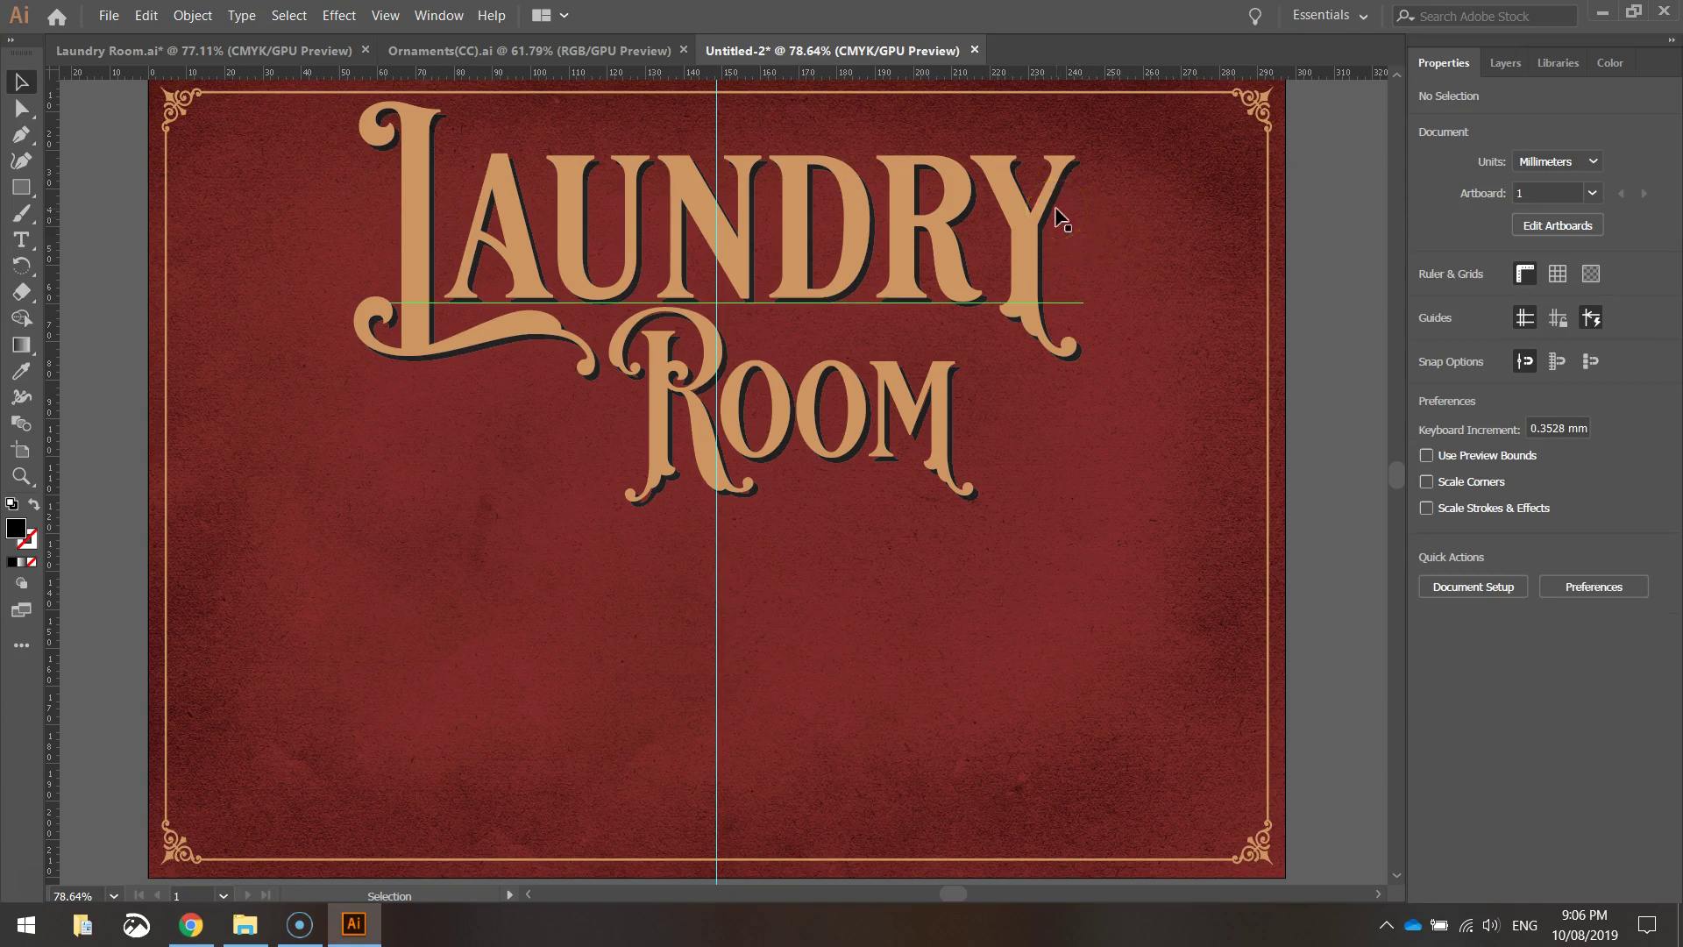
Fit the artboard, collapse and lock the Laundry Room layer, and add a new Layer 4.
key(ctrl+0)
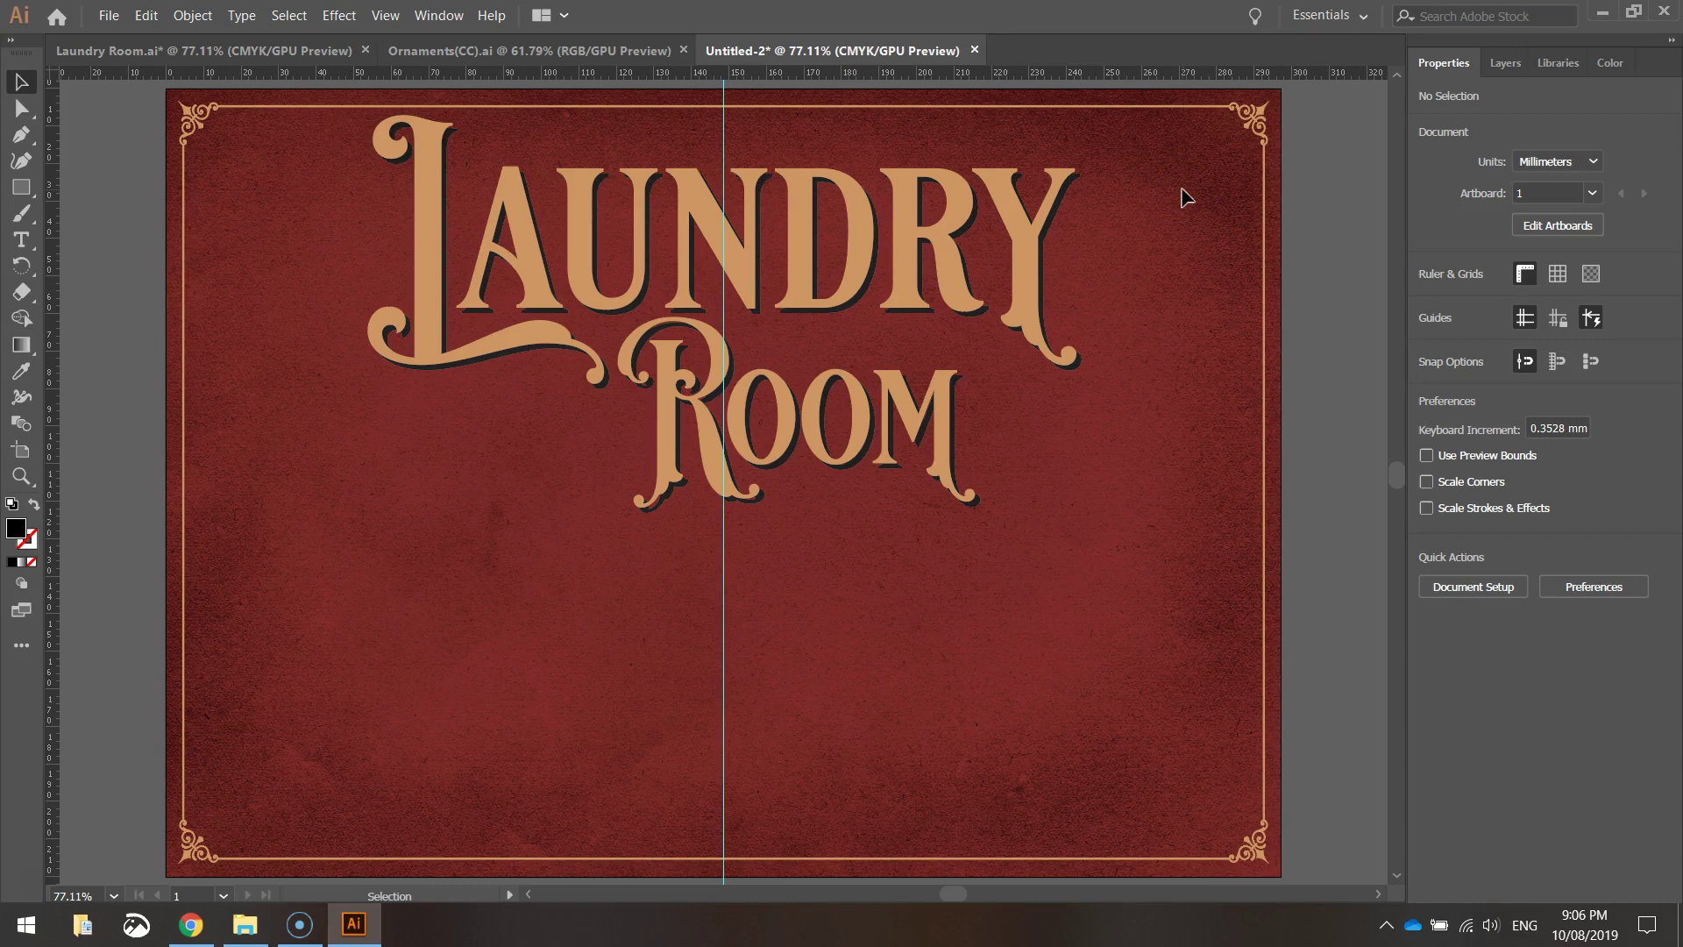
click(1512, 63)
click(1479, 95)
click(1449, 95)
click(1617, 890)
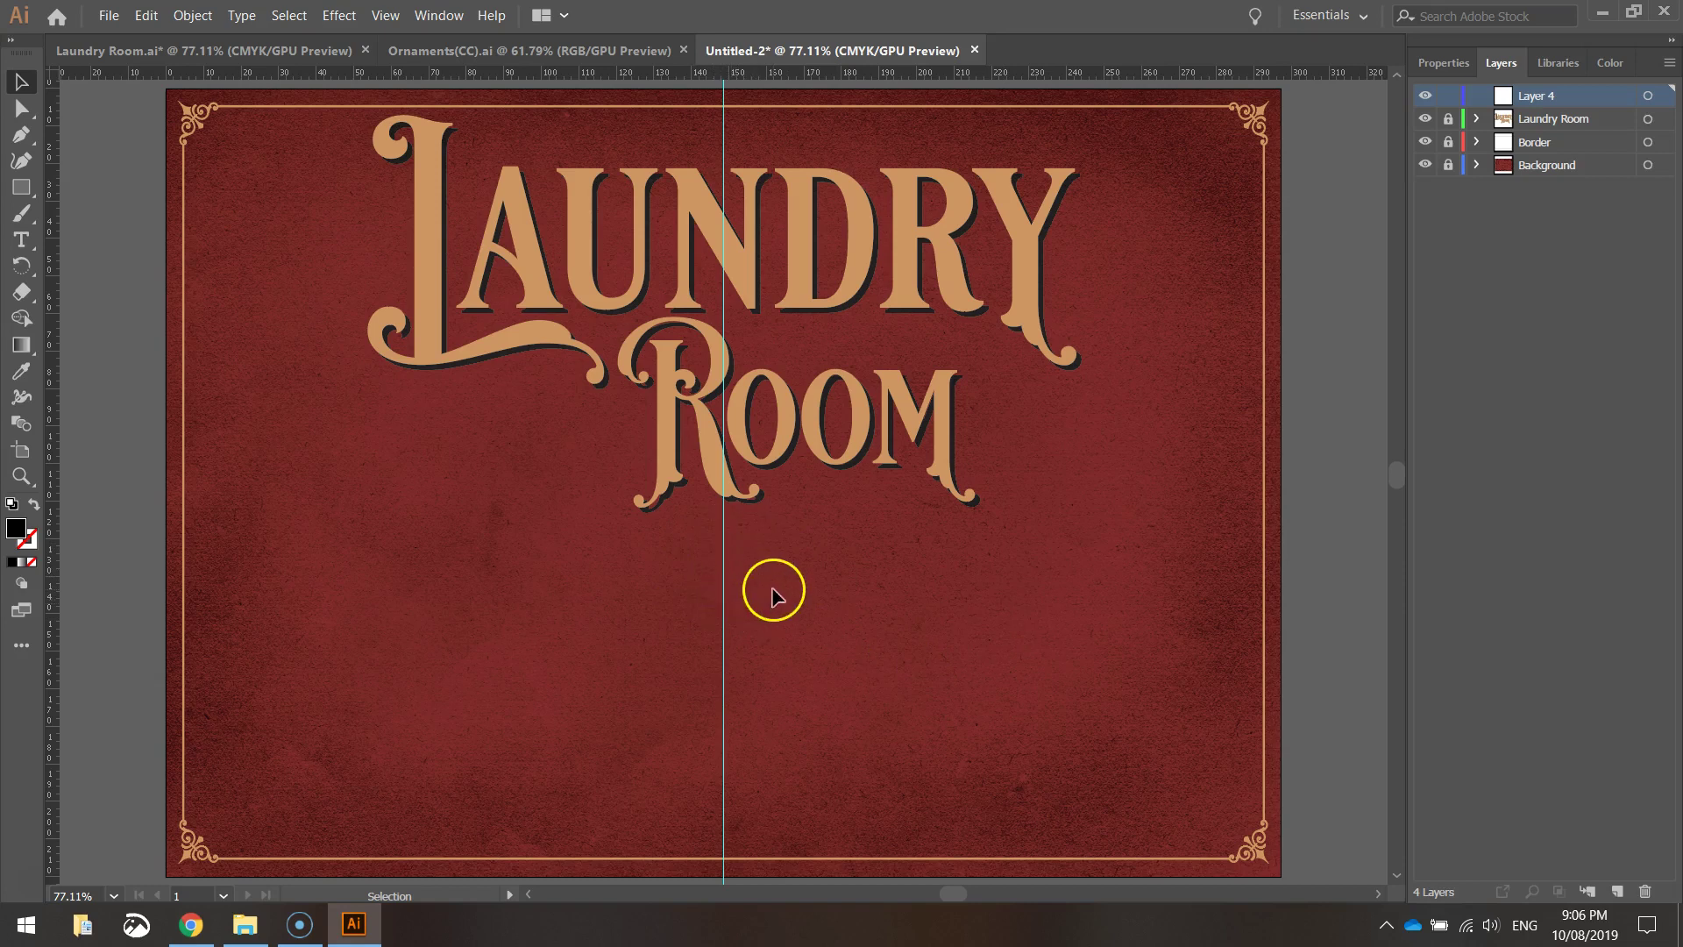
Copy the small round ornament from Ornaments(CC).ai and paste it into the Untitled-2 sign.
click(527, 53)
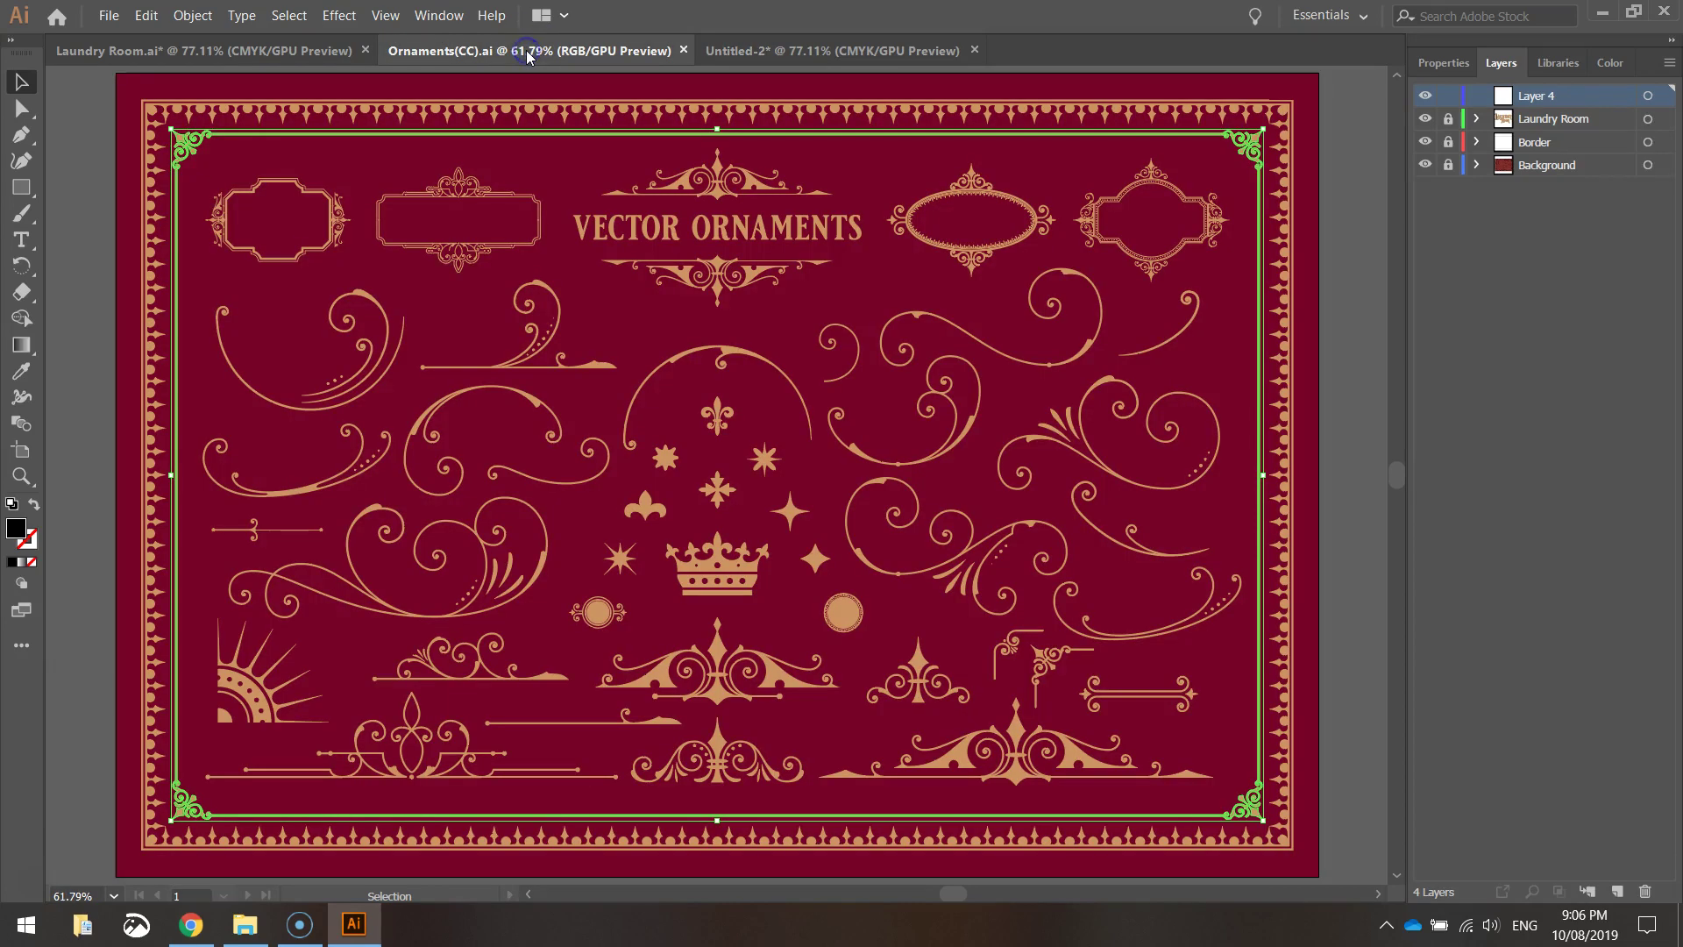
click(596, 613)
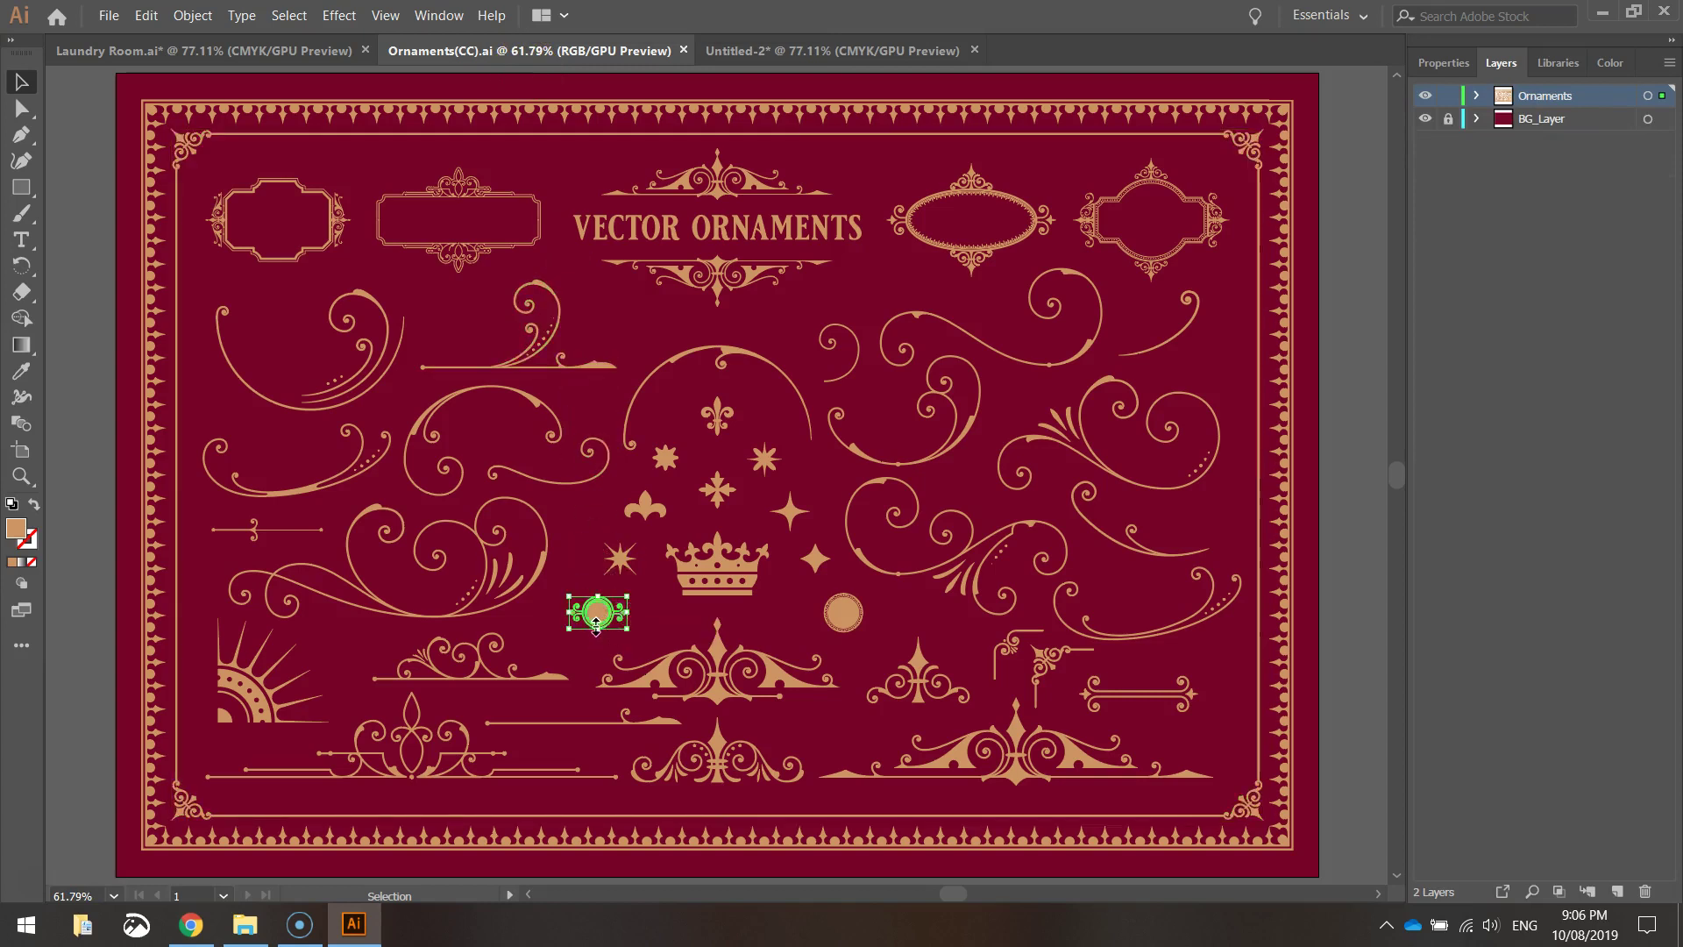
click(145, 15)
click(176, 108)
click(750, 50)
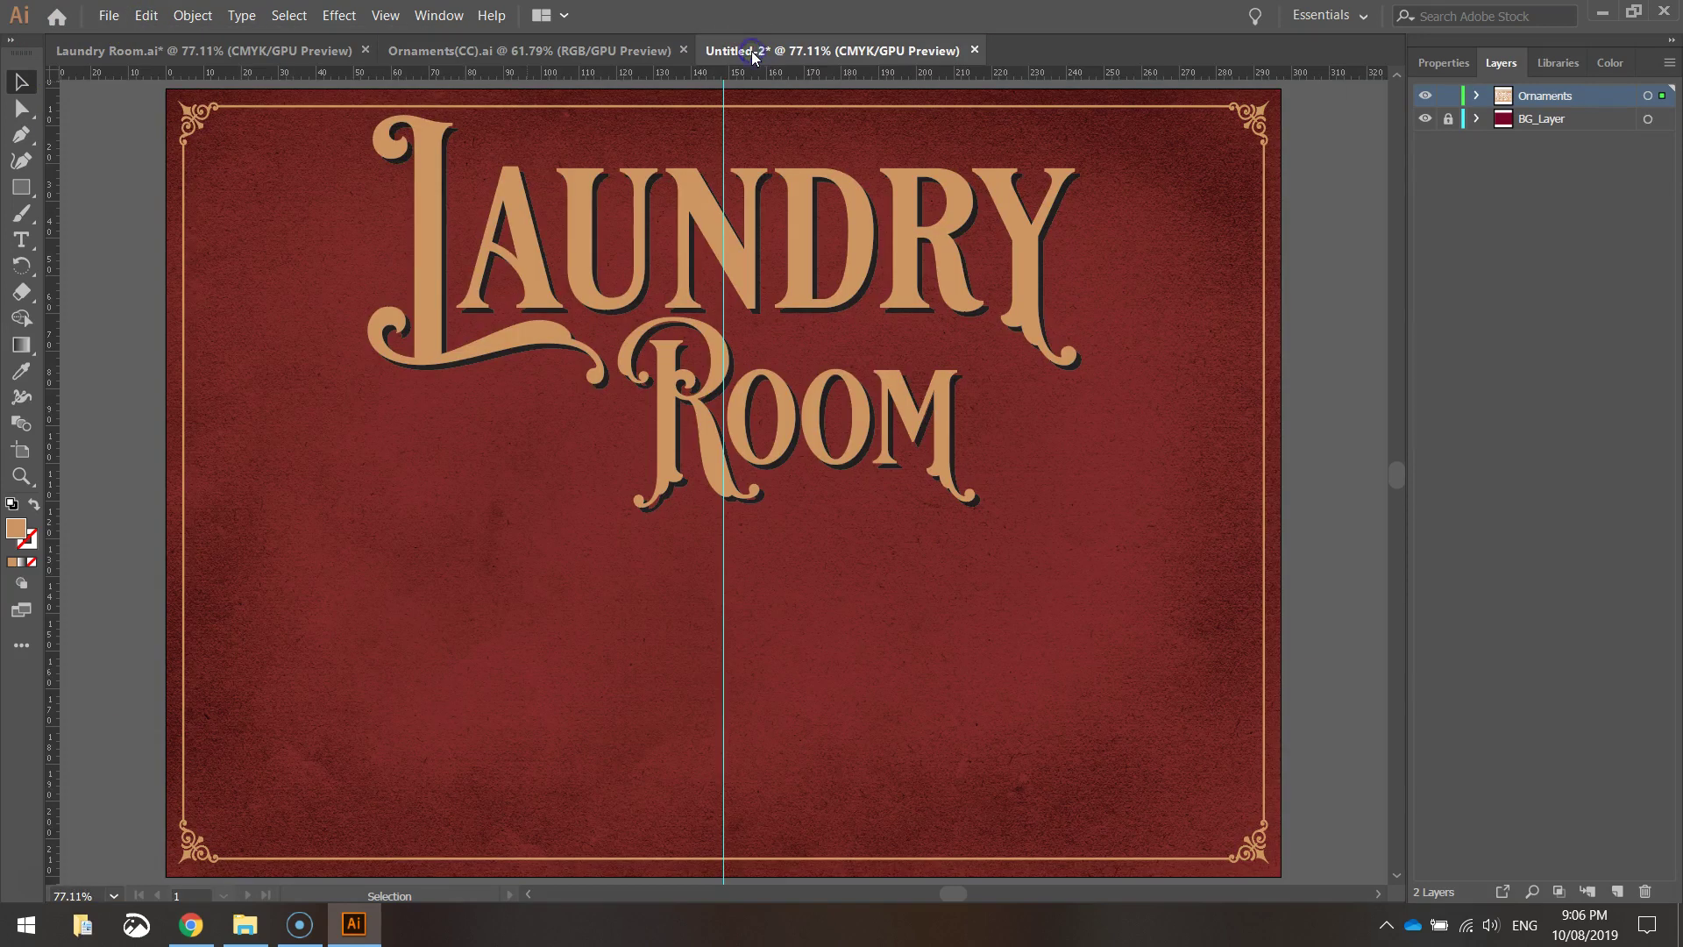
click(146, 16)
click(175, 129)
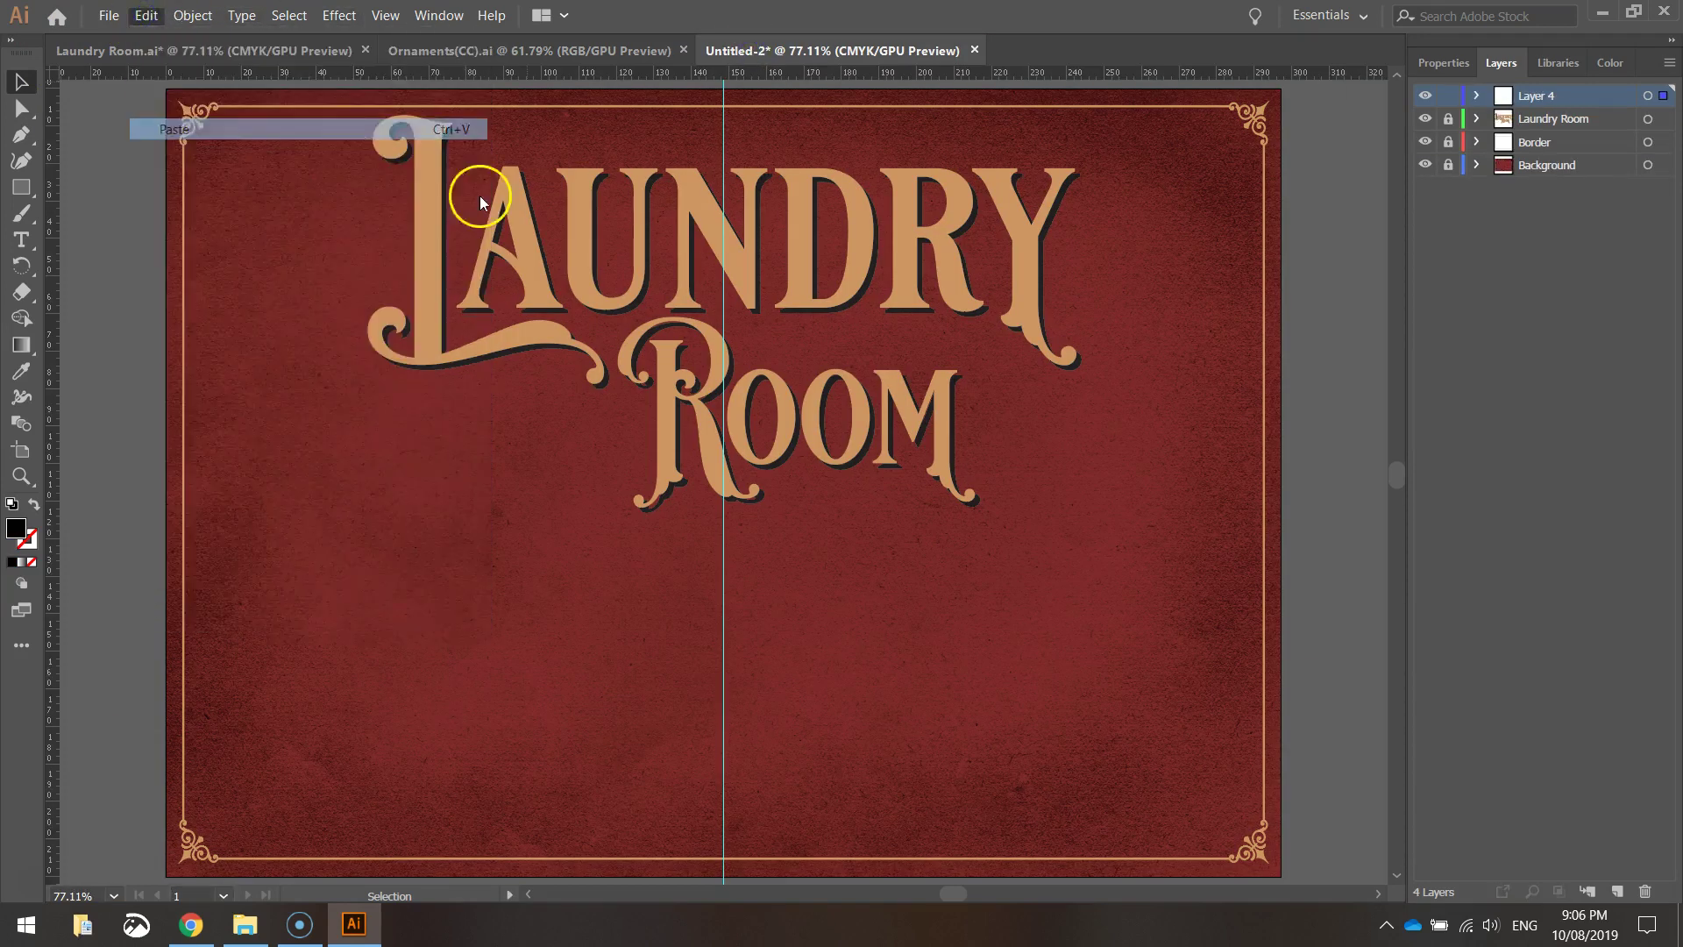
Scale the round ornament down and centre it just below ROOM.
drag(714, 482, 866, 548)
drag(832, 662, 866, 681)
drag(761, 623, 762, 641)
click(1070, 544)
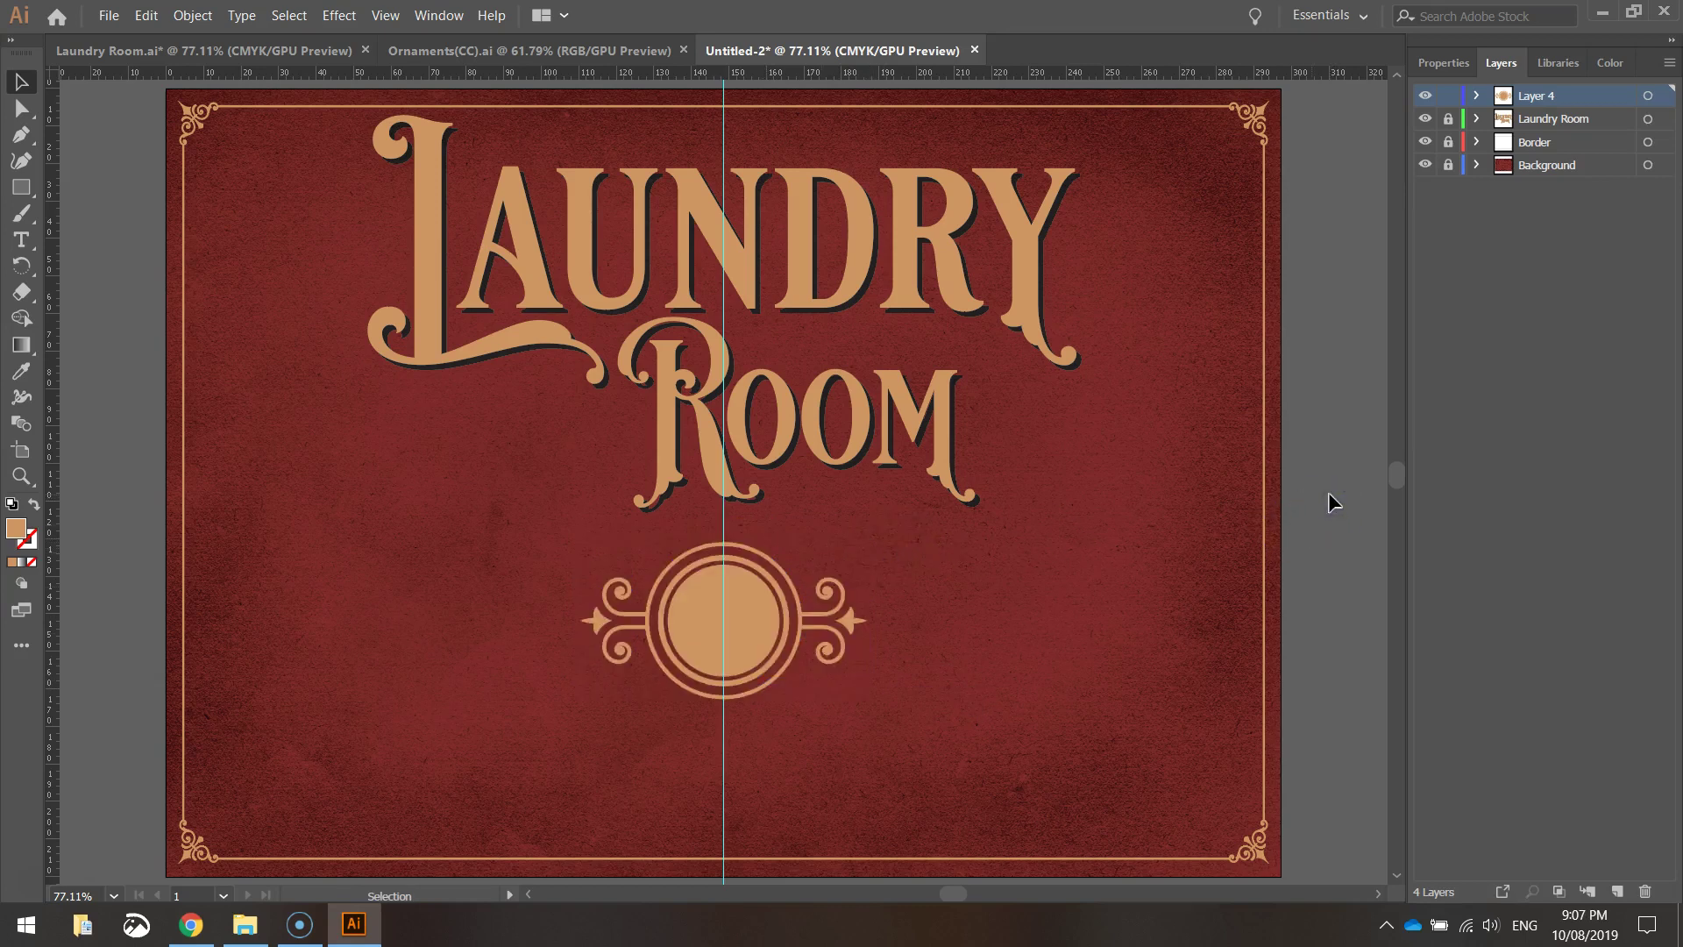
click(741, 639)
drag(870, 701, 846, 687)
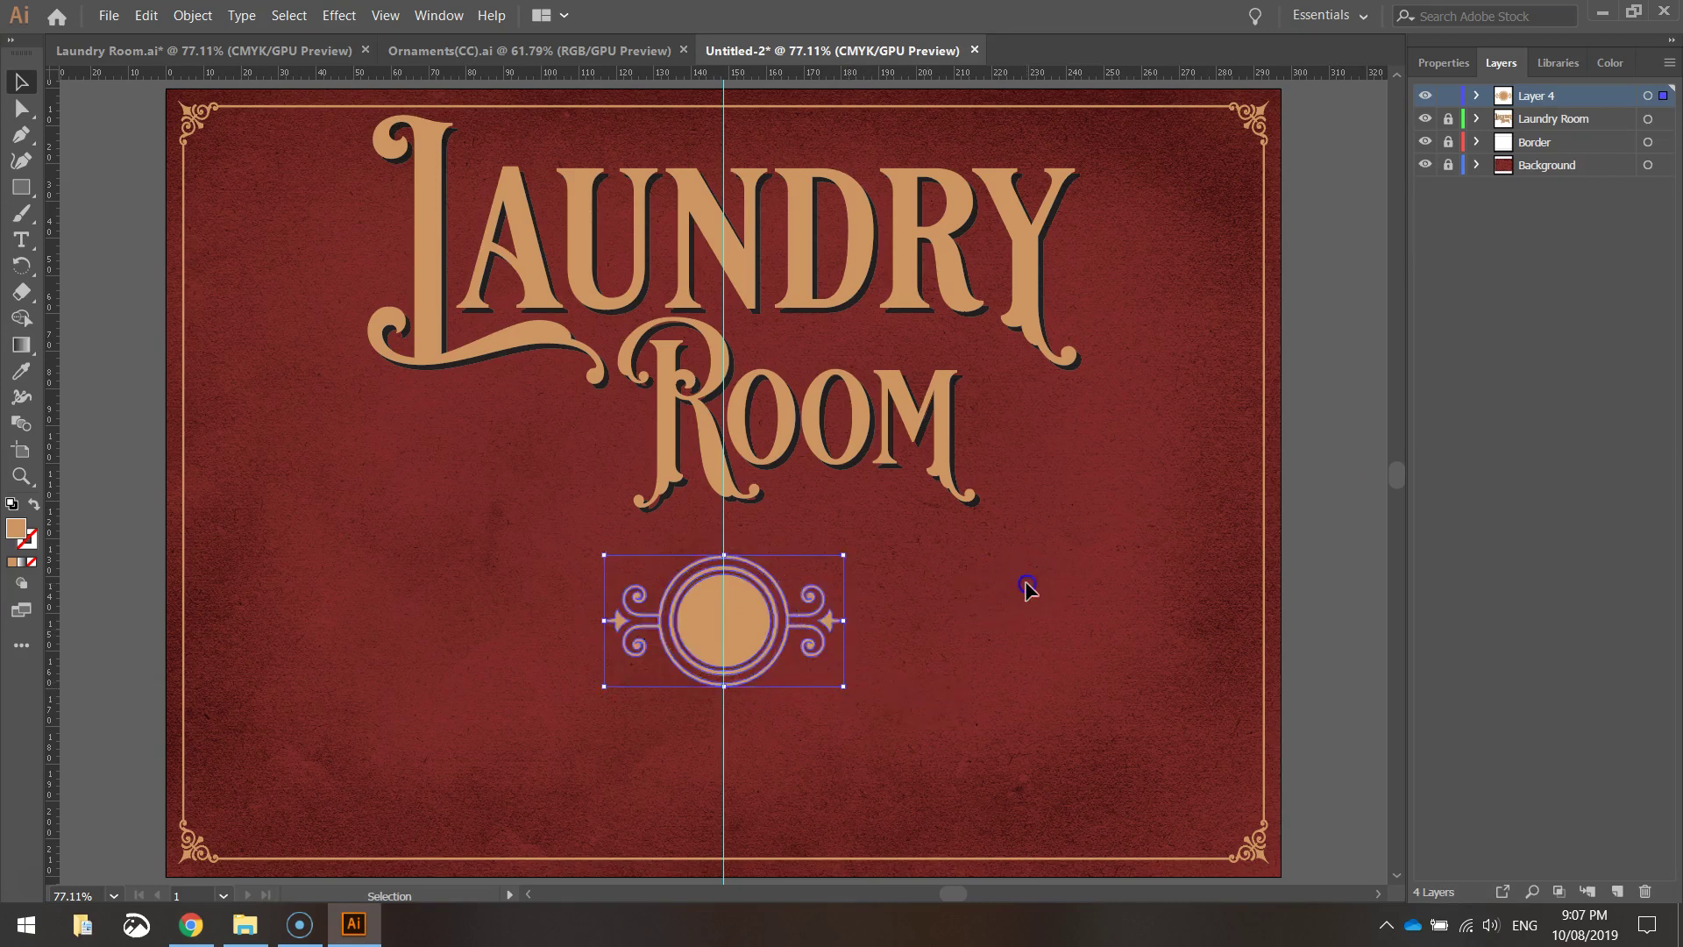
click(669, 590)
drag(736, 601, 734, 592)
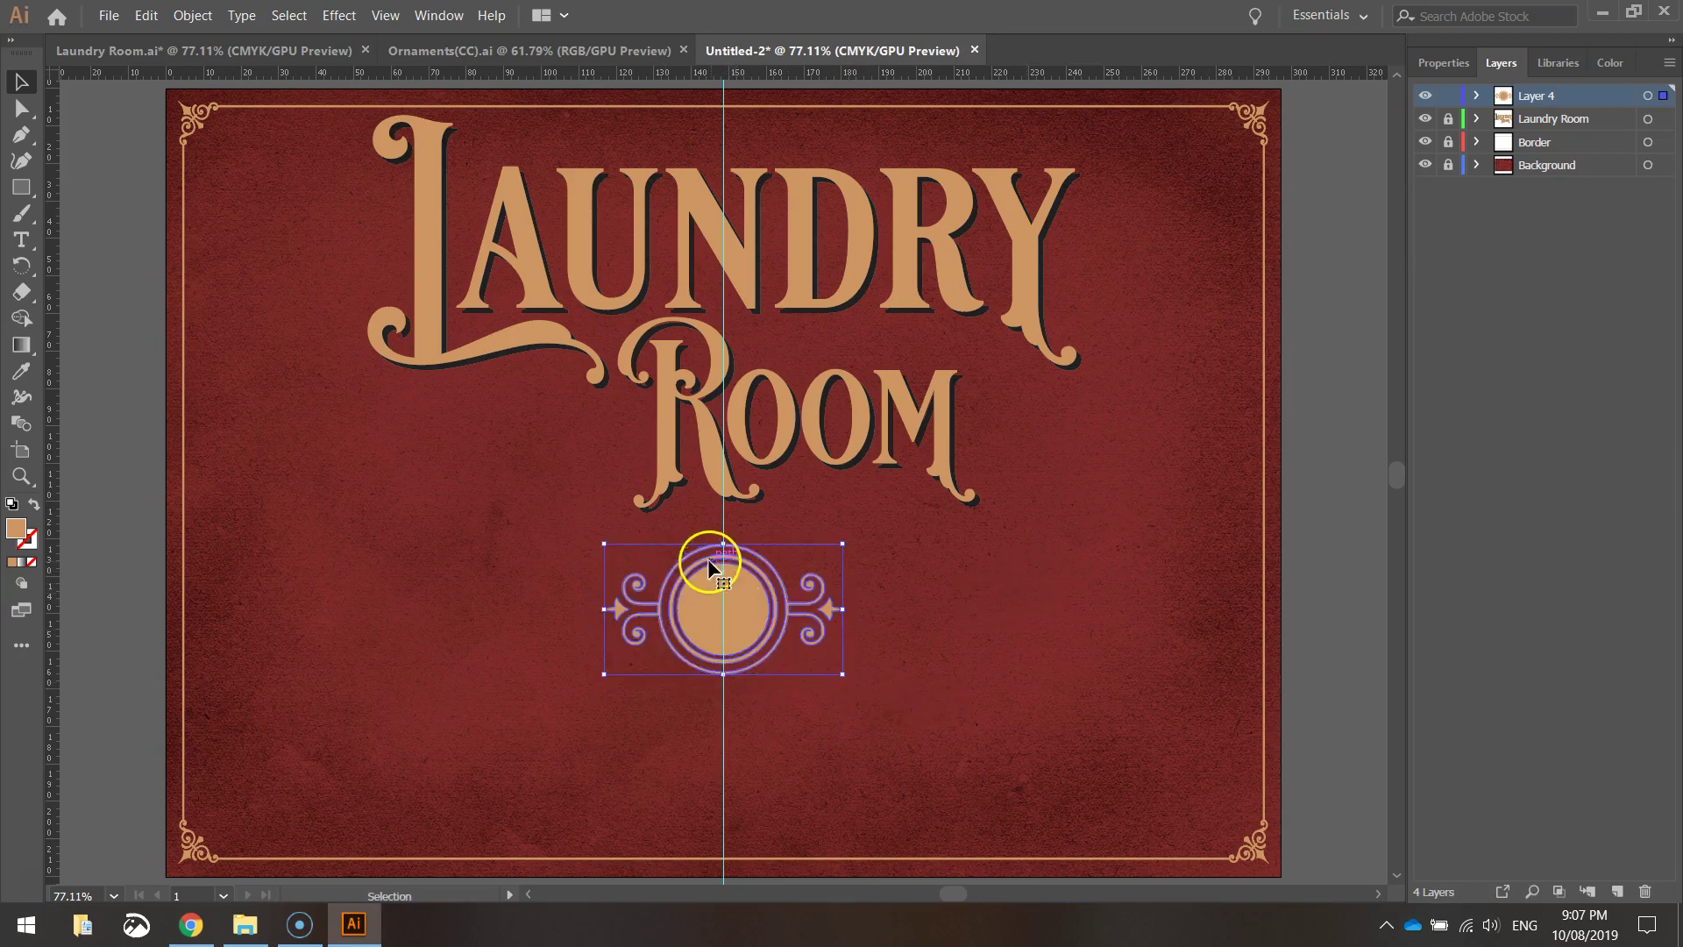
Type '$1' and move it onto the round ornament.
click(21, 248)
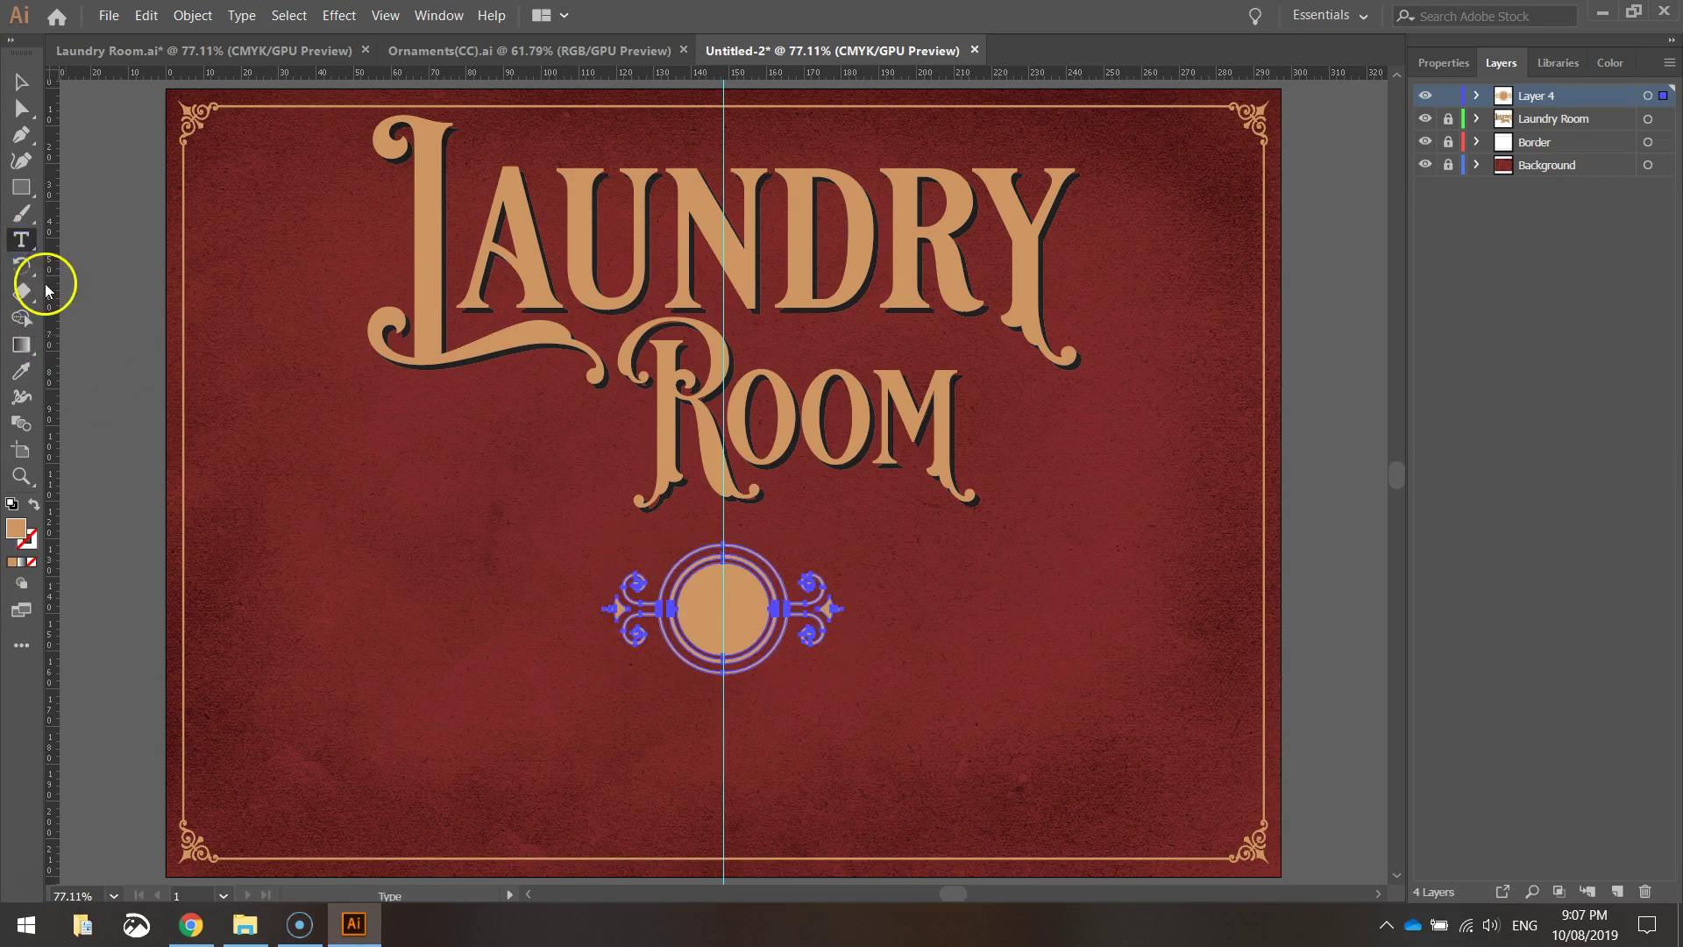
click(318, 570)
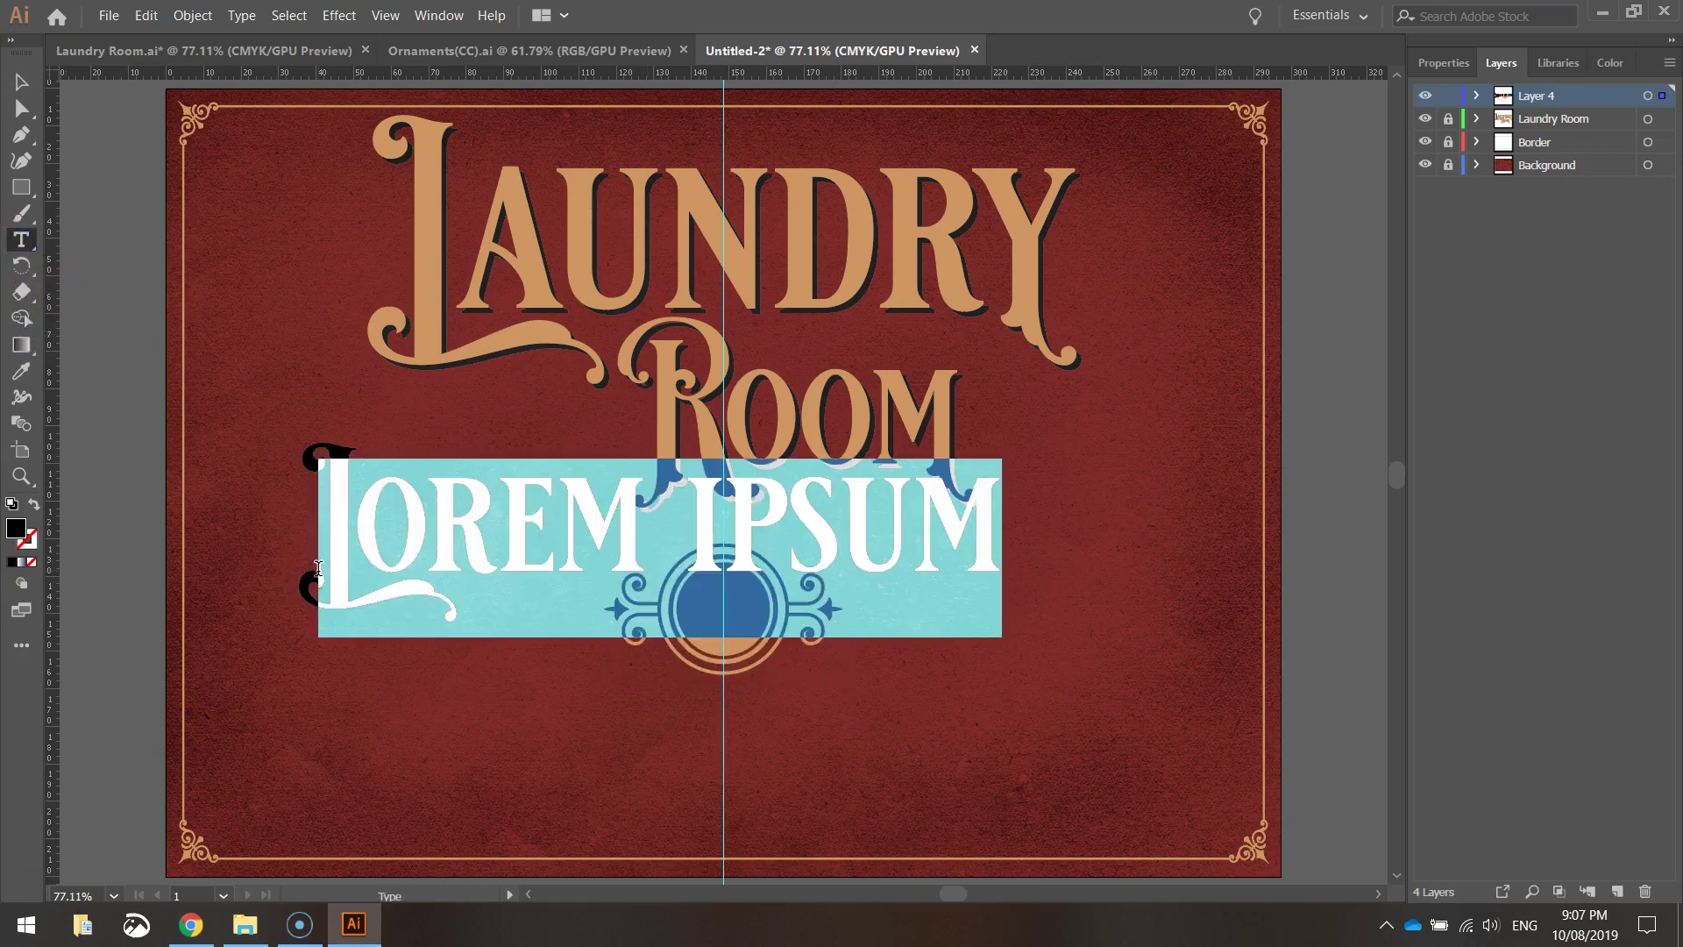
text($1)
click(21, 81)
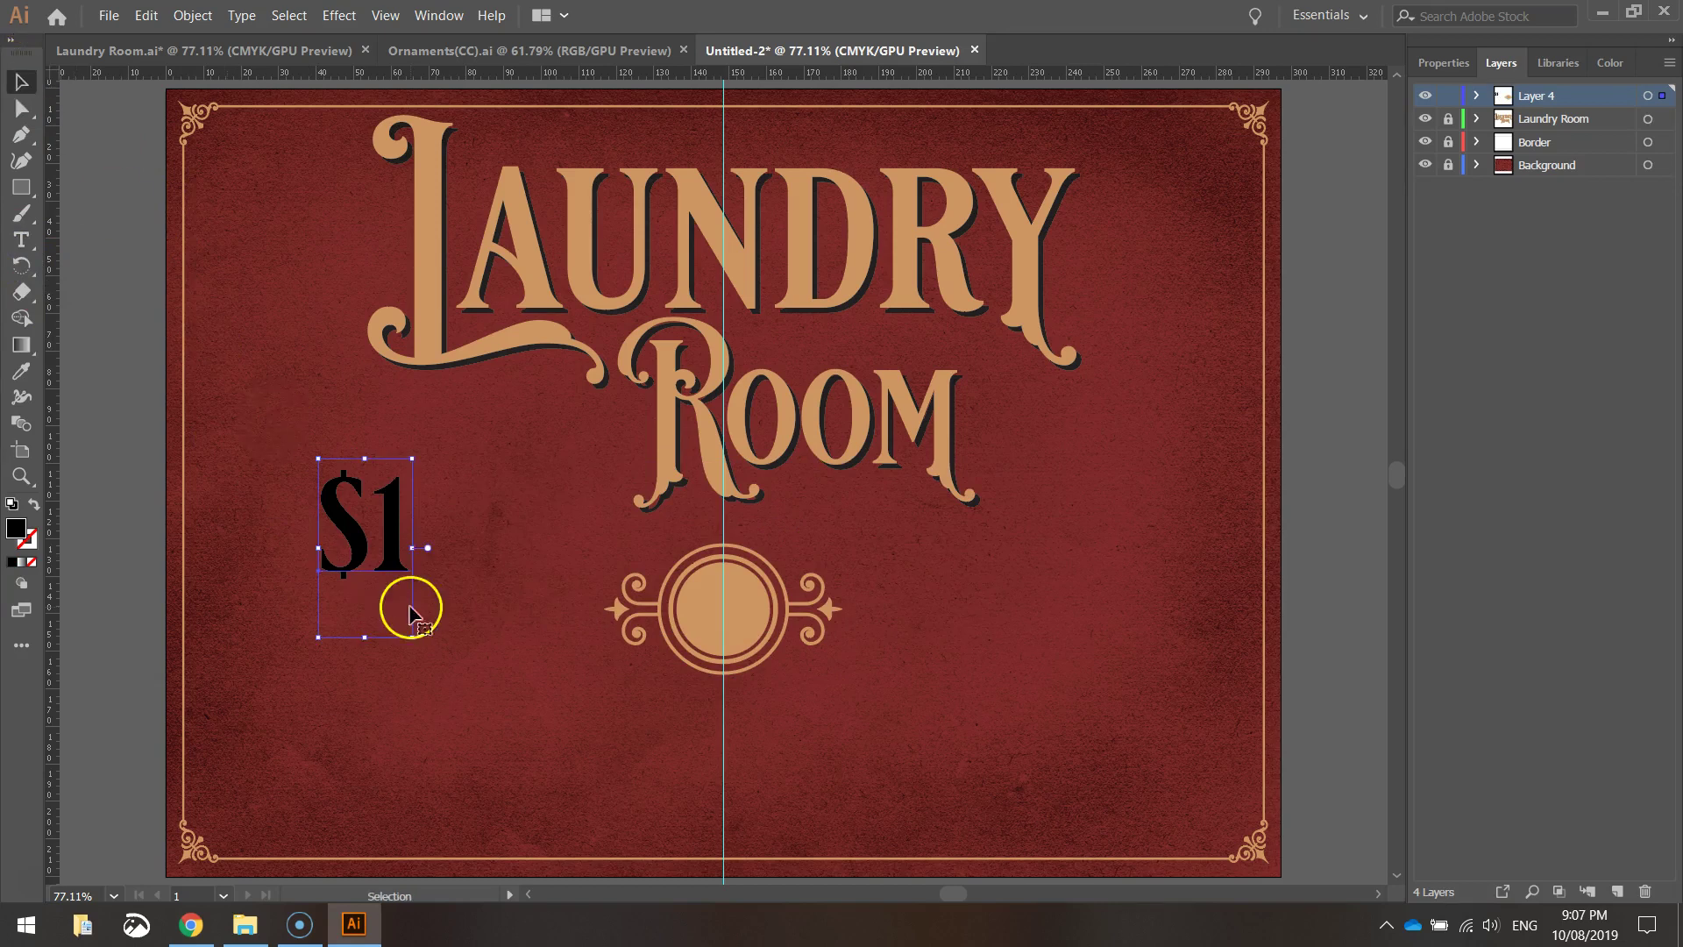
drag(392, 550, 754, 628)
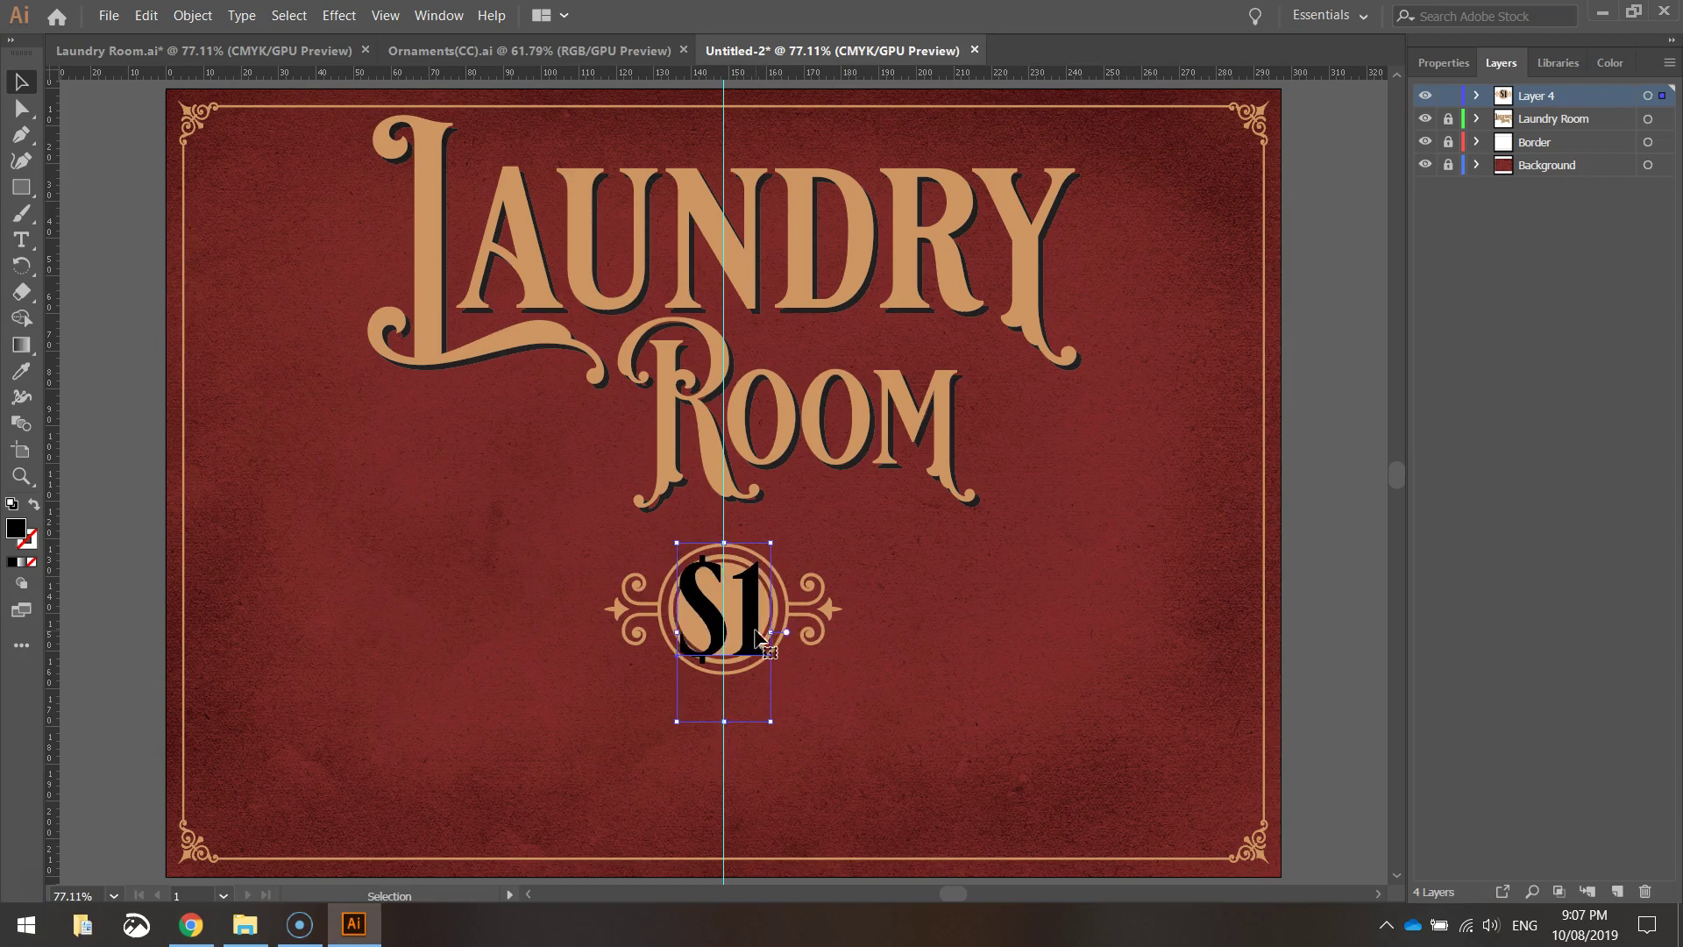
Set the $1 to 70 pt and centre it inside the circle.
click(1445, 61)
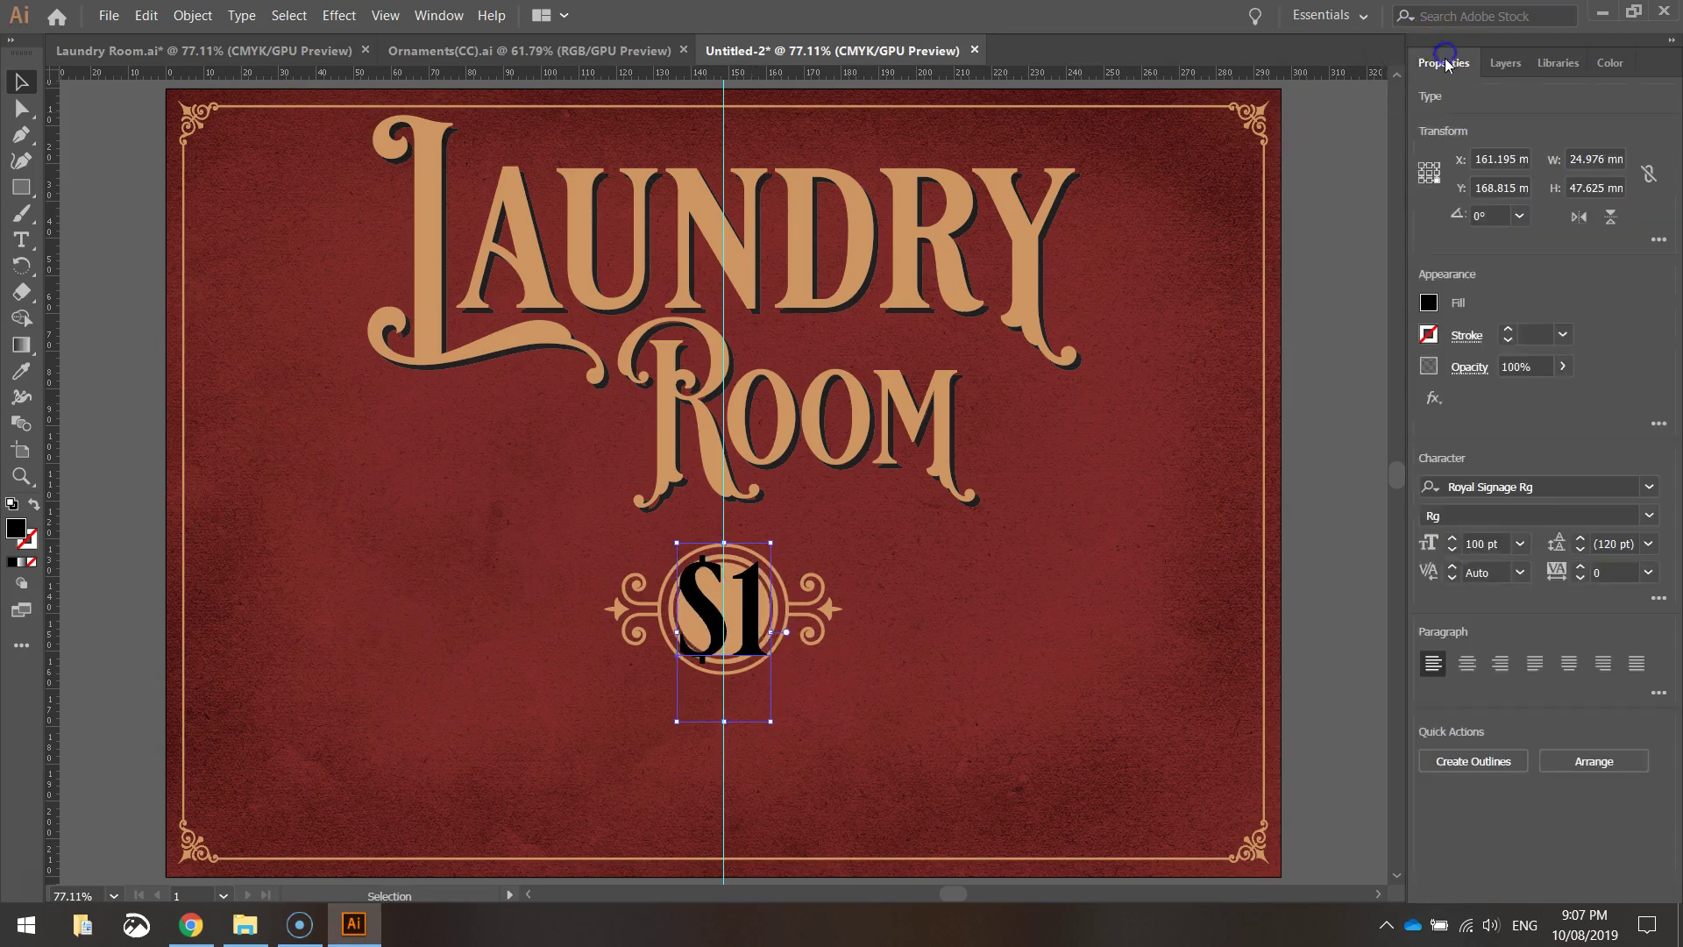
click(1492, 544)
text(70)
key(Return)
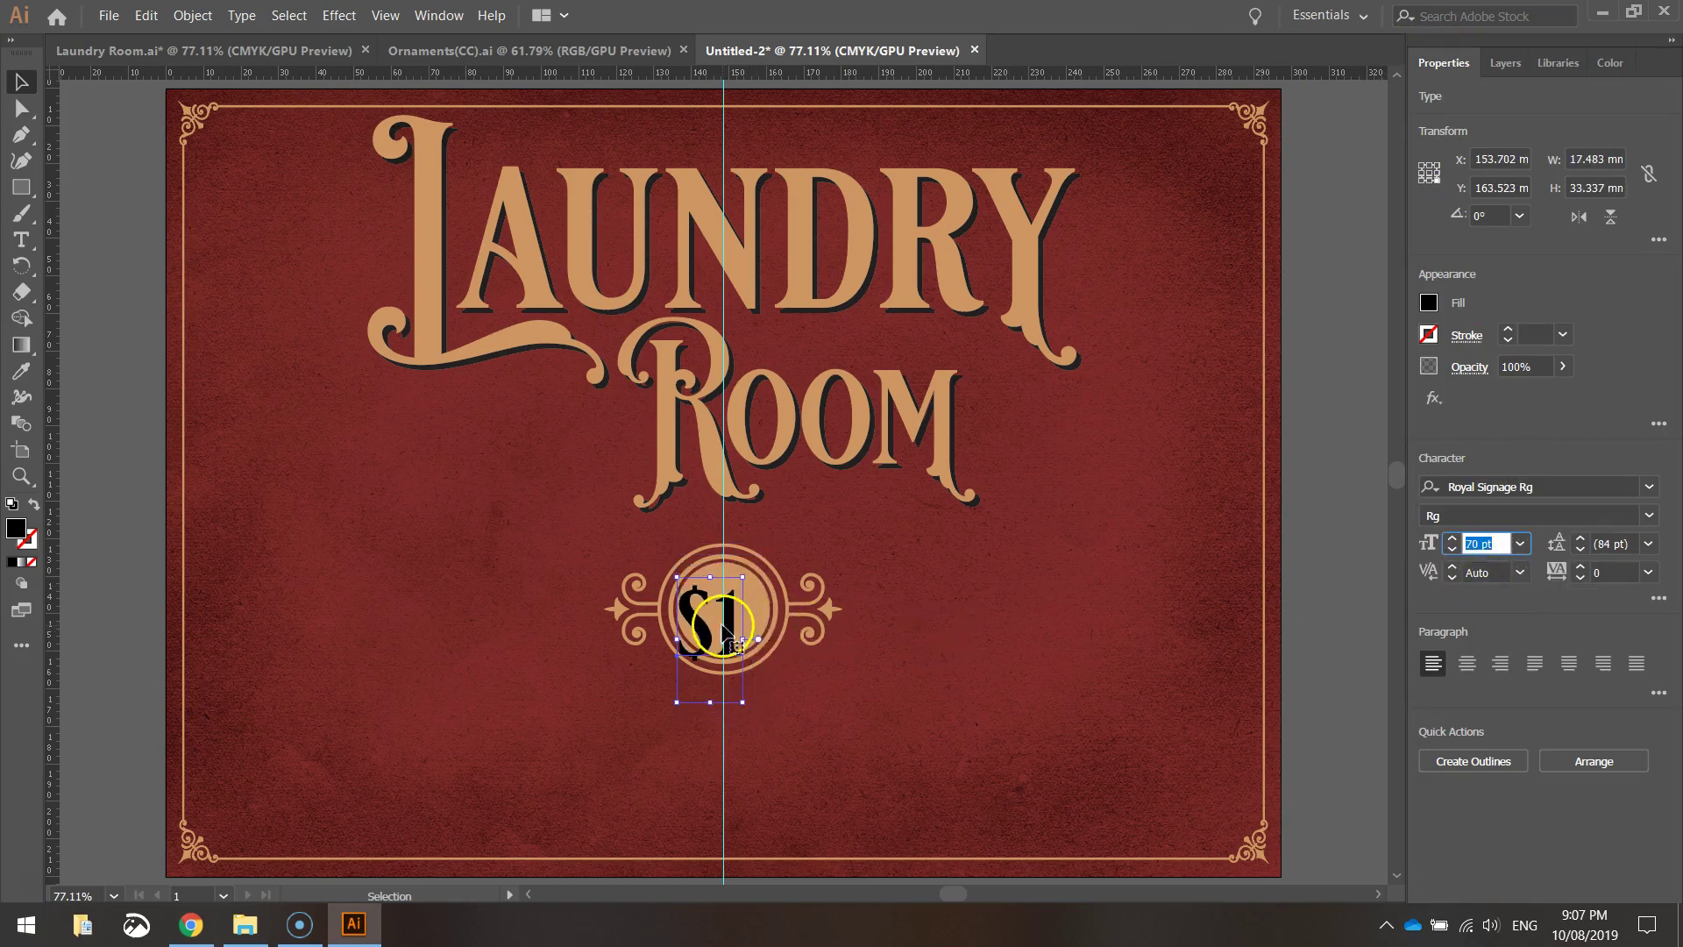
drag(733, 622, 749, 603)
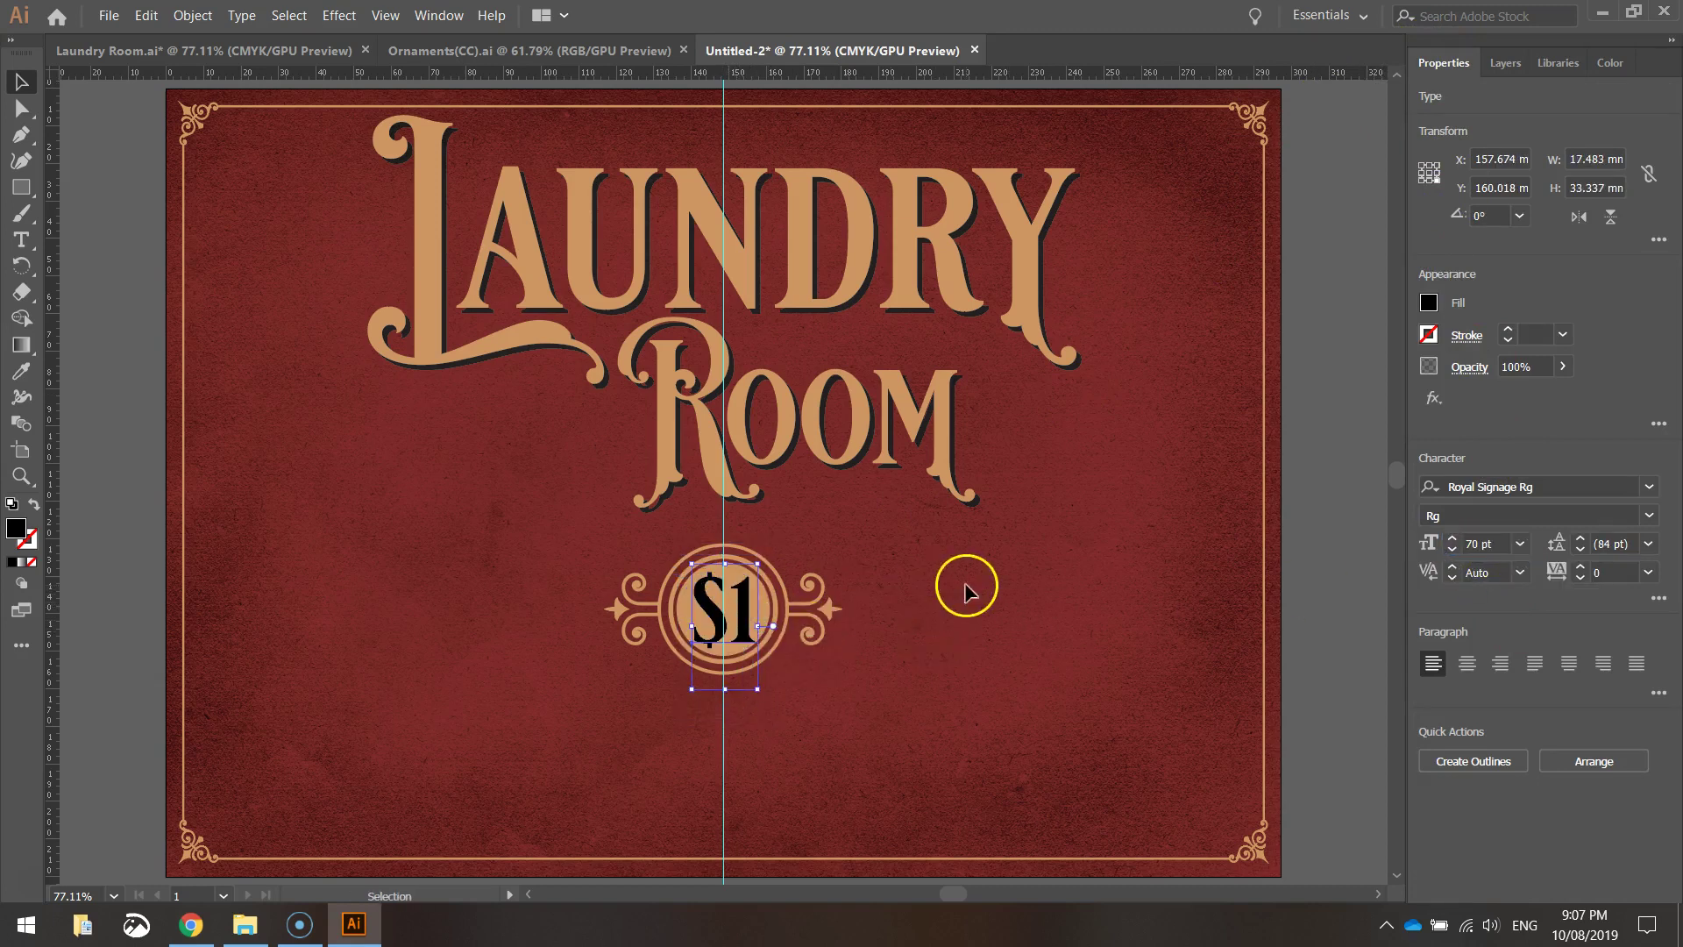
key(Left)
key(Left)
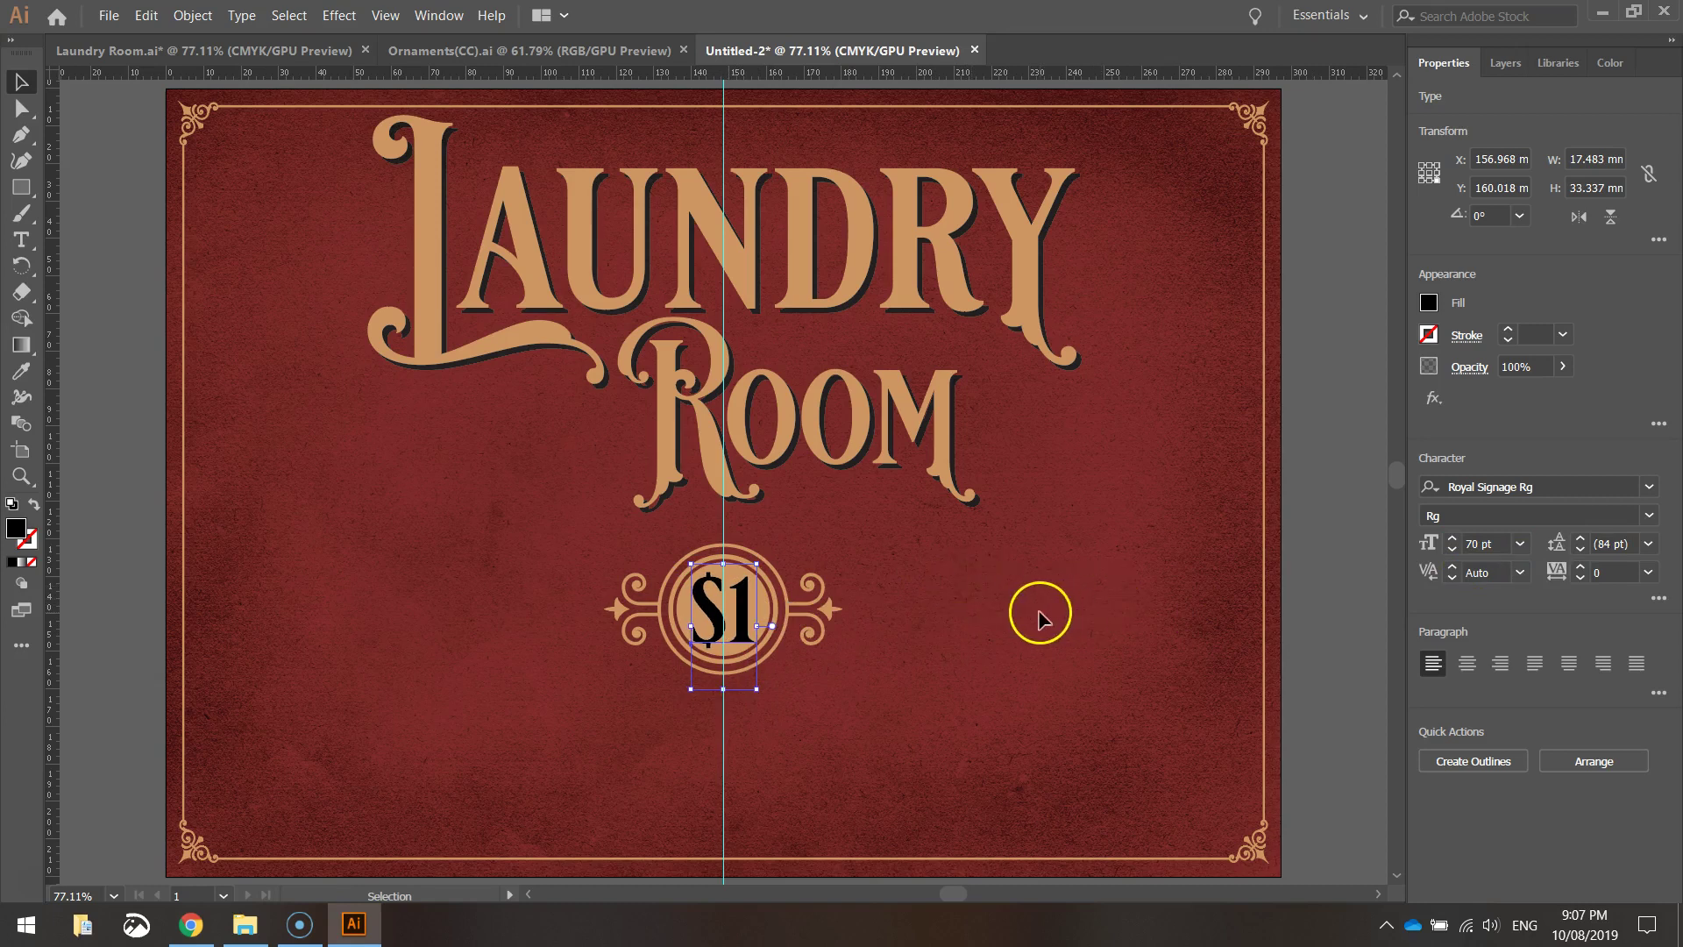
key(Right)
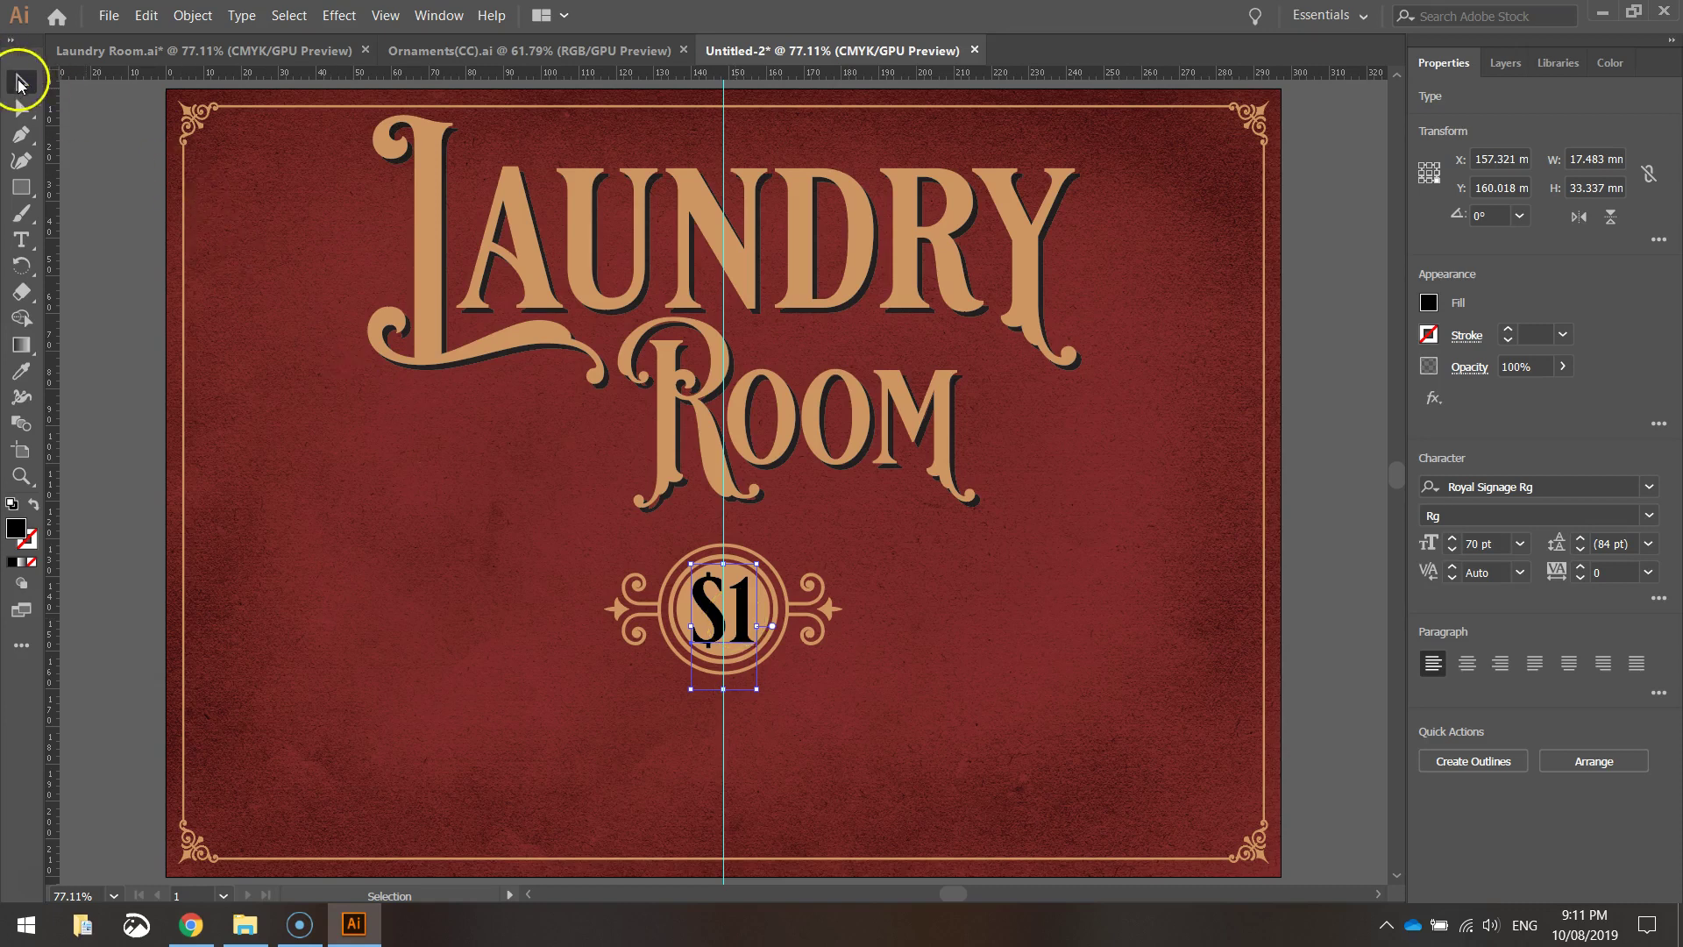
Outline the $1 text and cut it out of the ornament with Pathfinder Exclude.
right_click(706, 603)
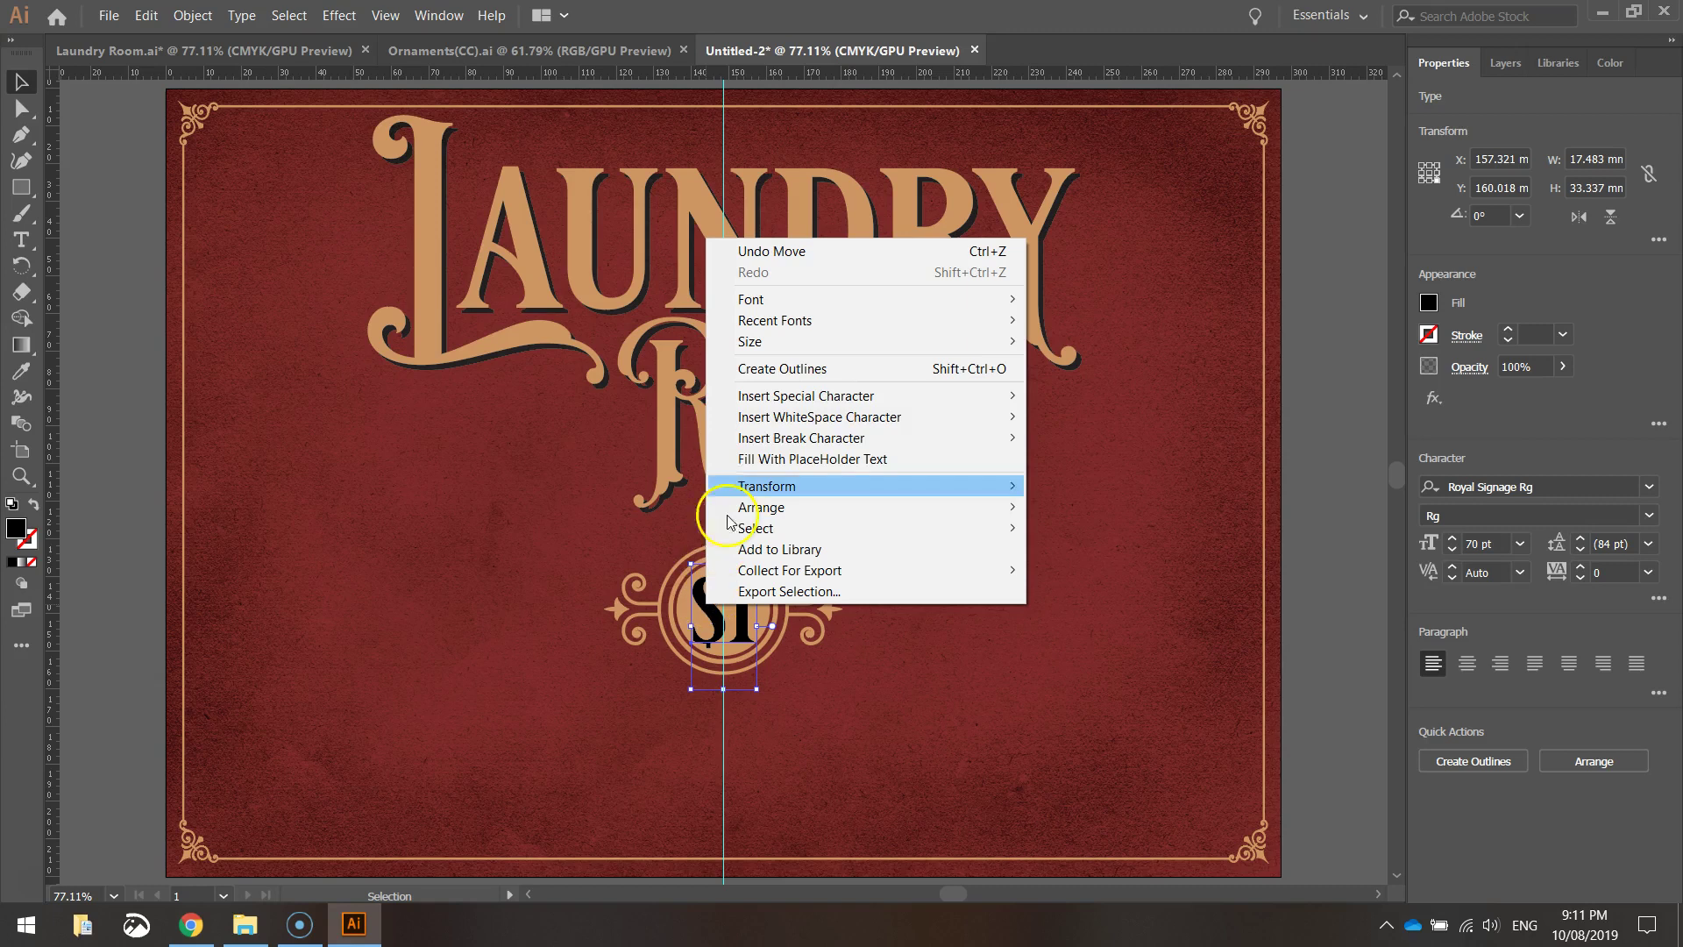
click(793, 377)
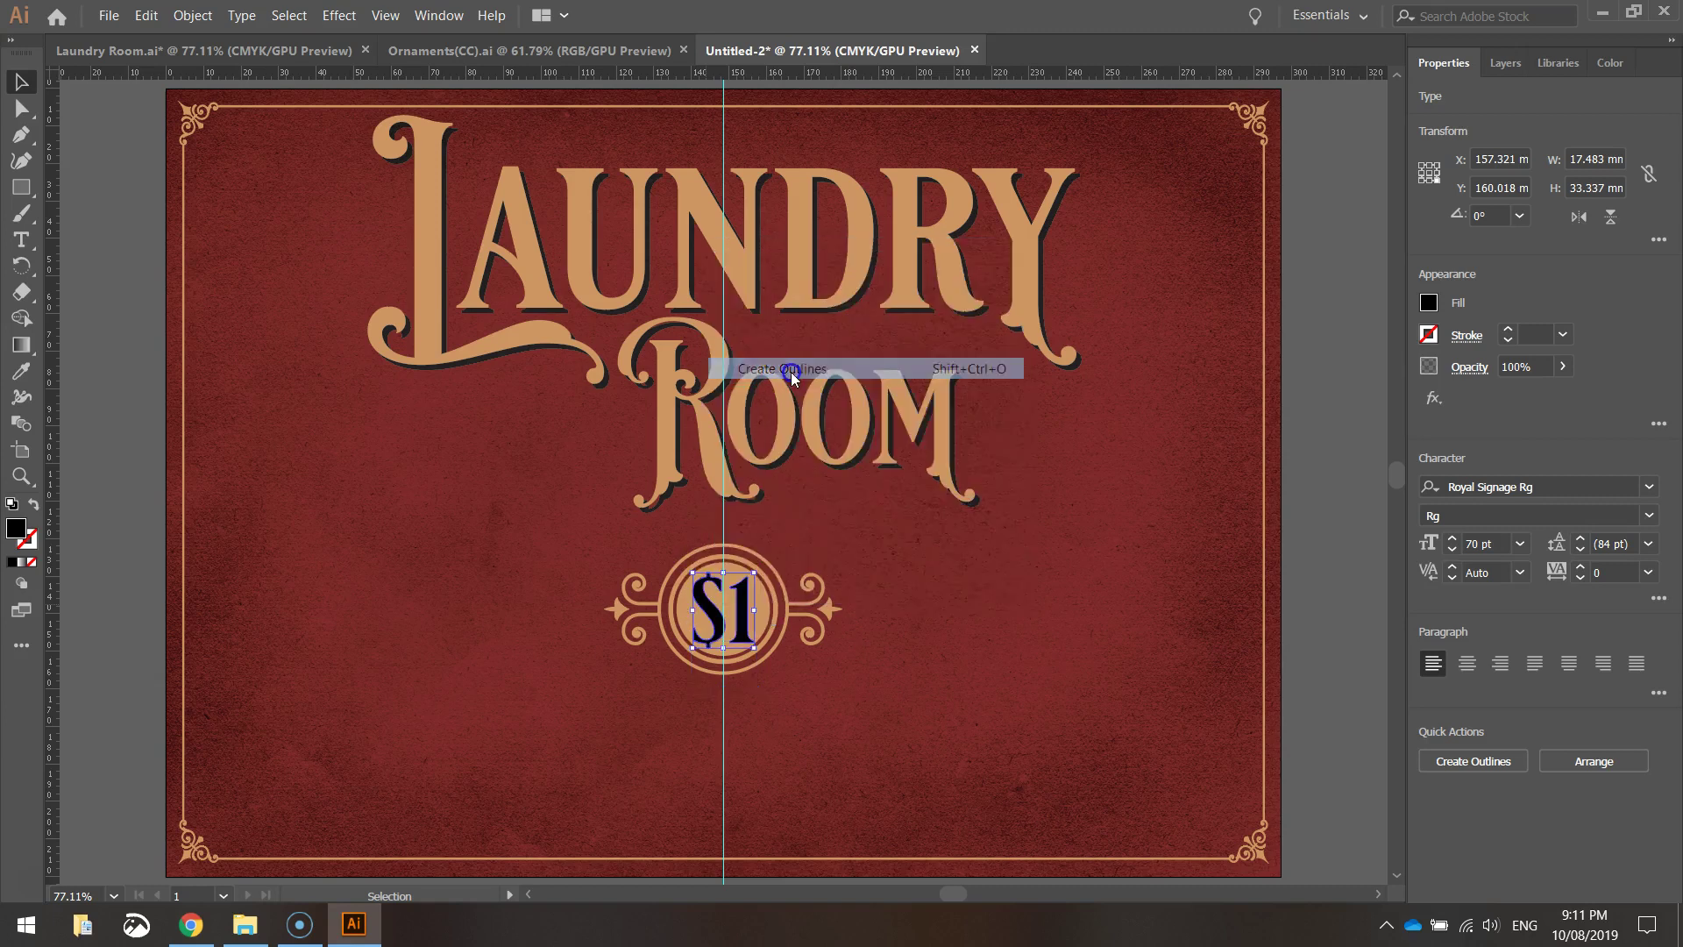
click(843, 561)
click(752, 615)
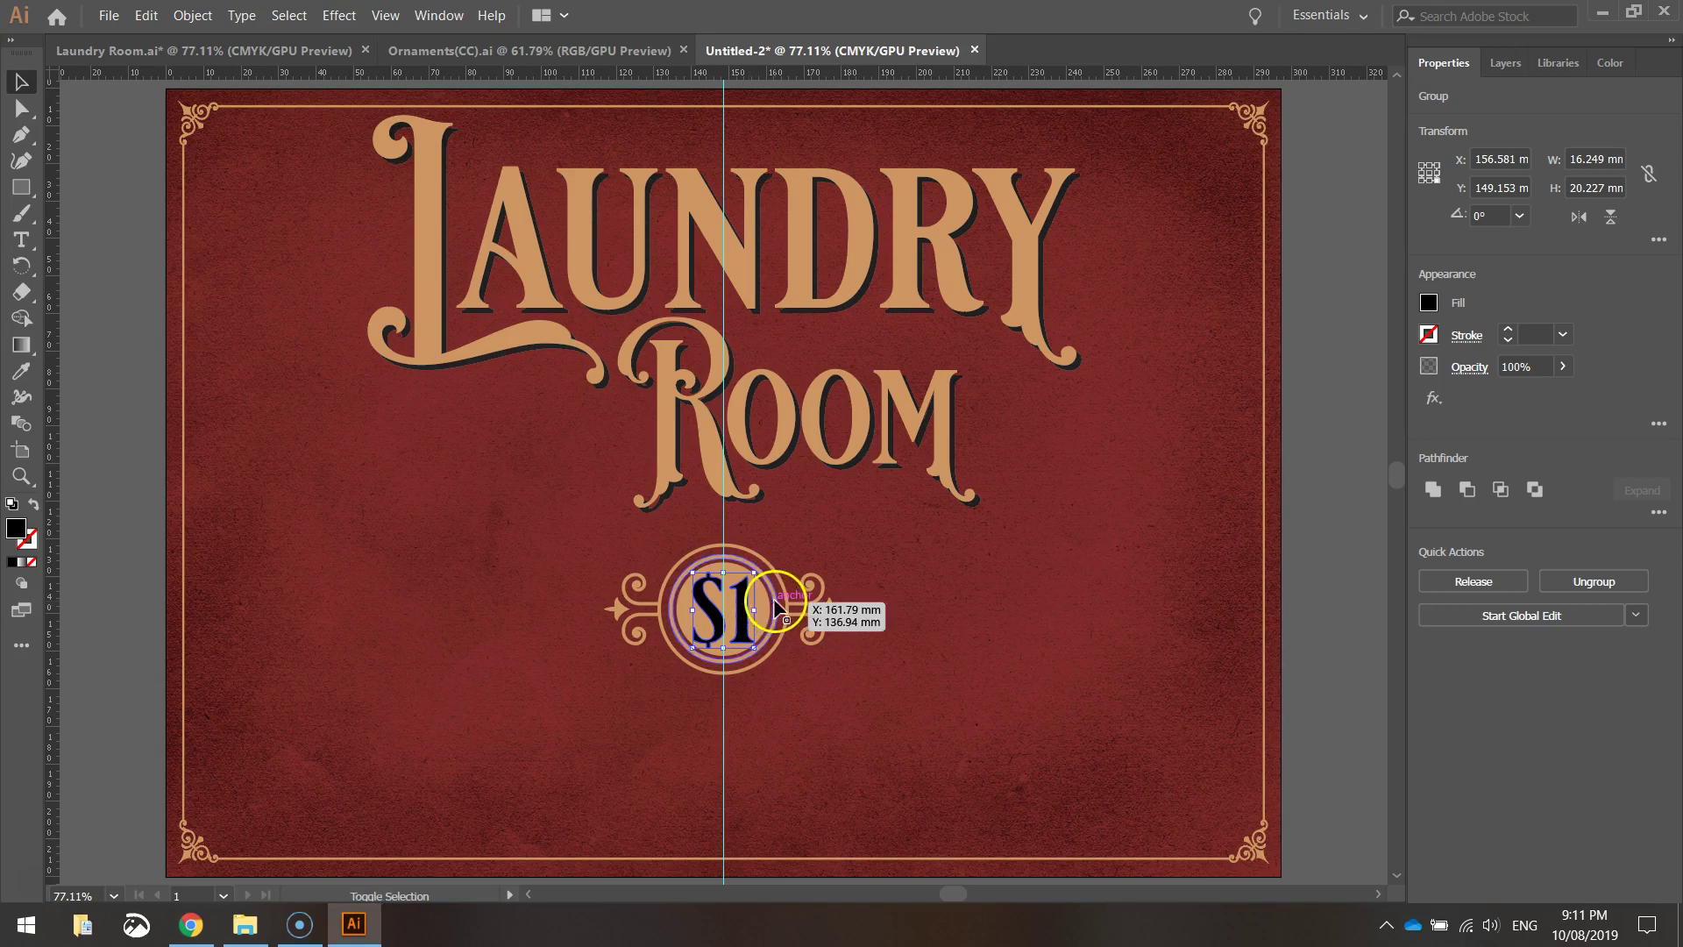
shift+click(786, 605)
shift+click(793, 605)
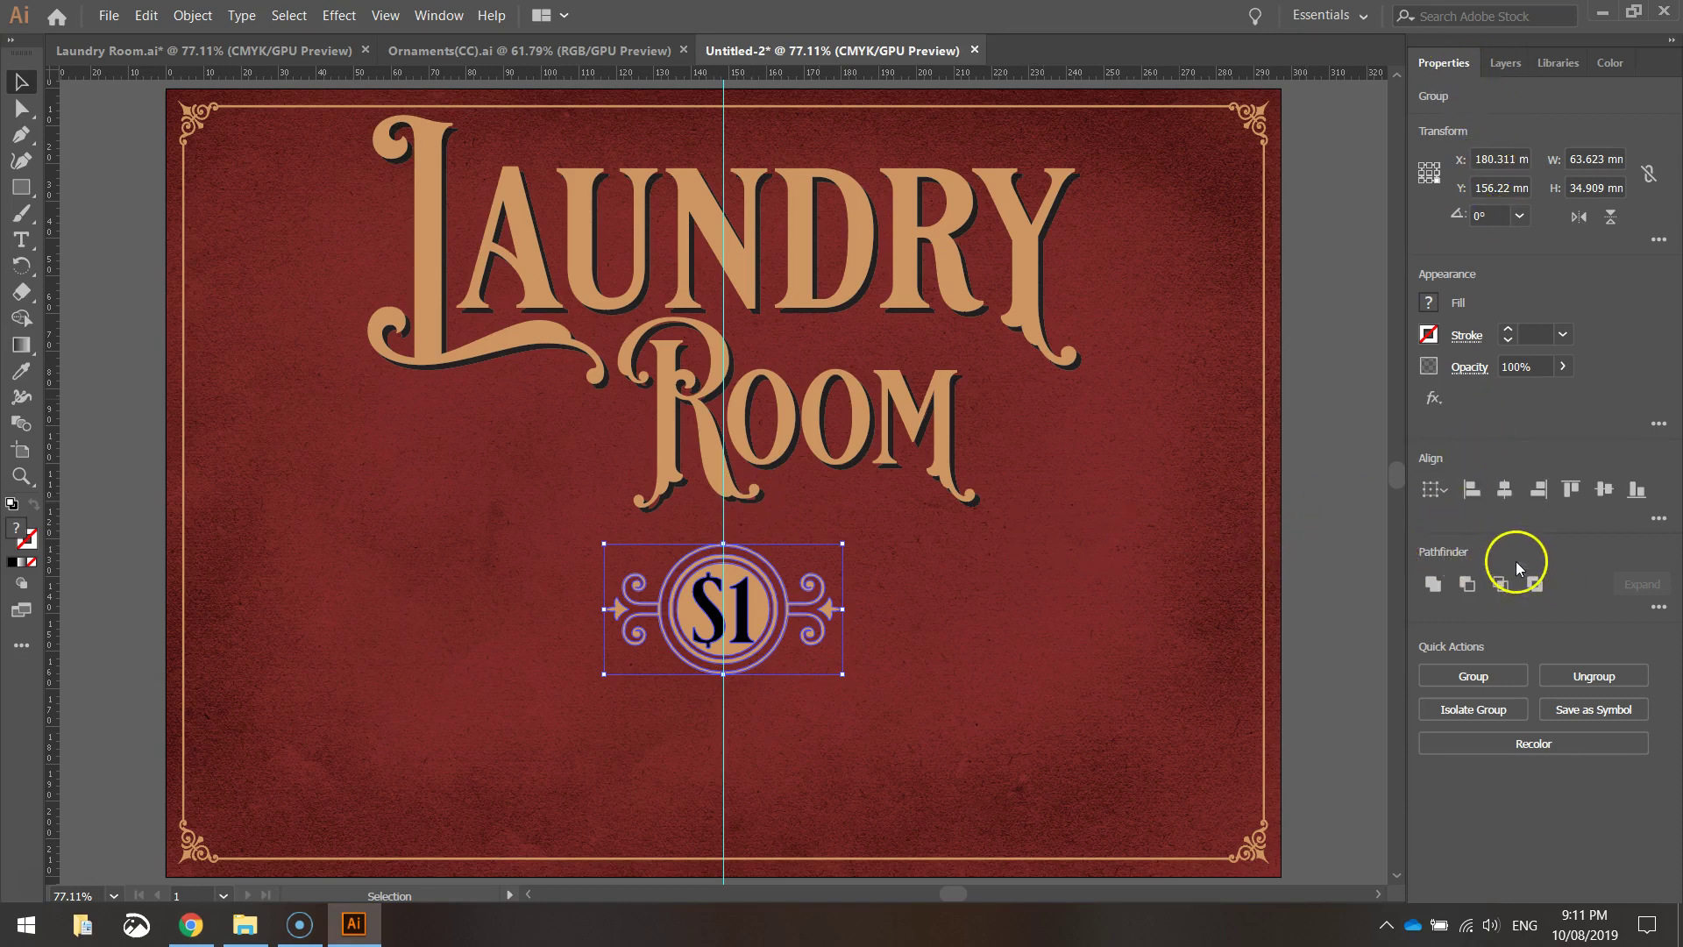
click(449, 15)
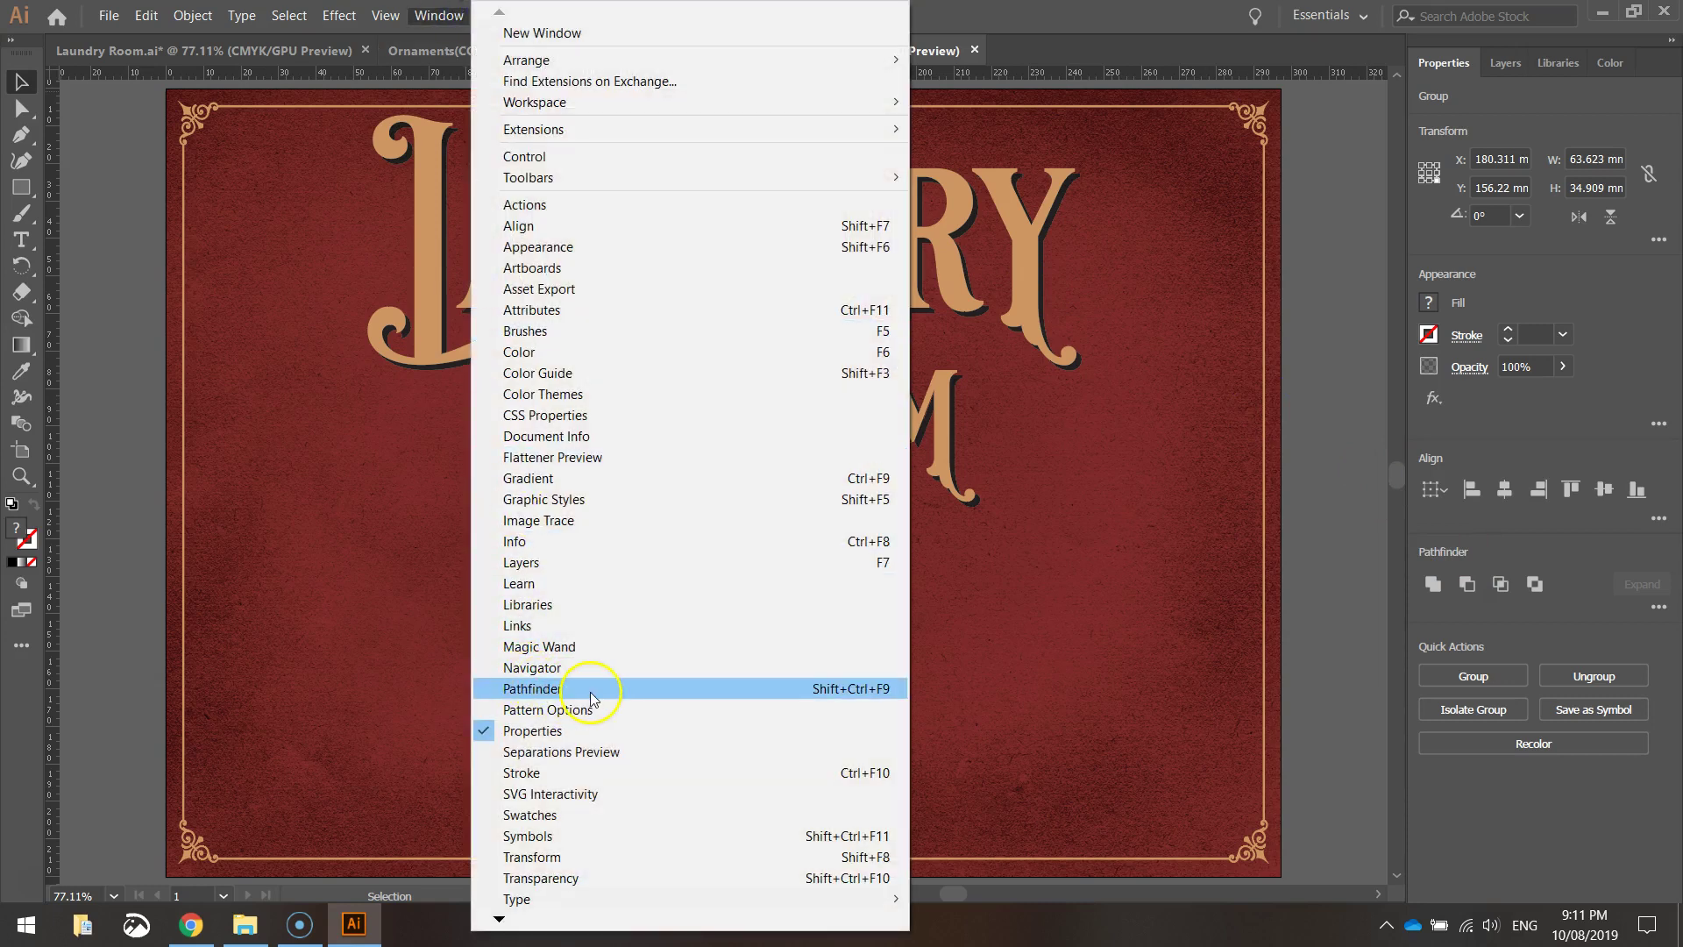
click(1619, 547)
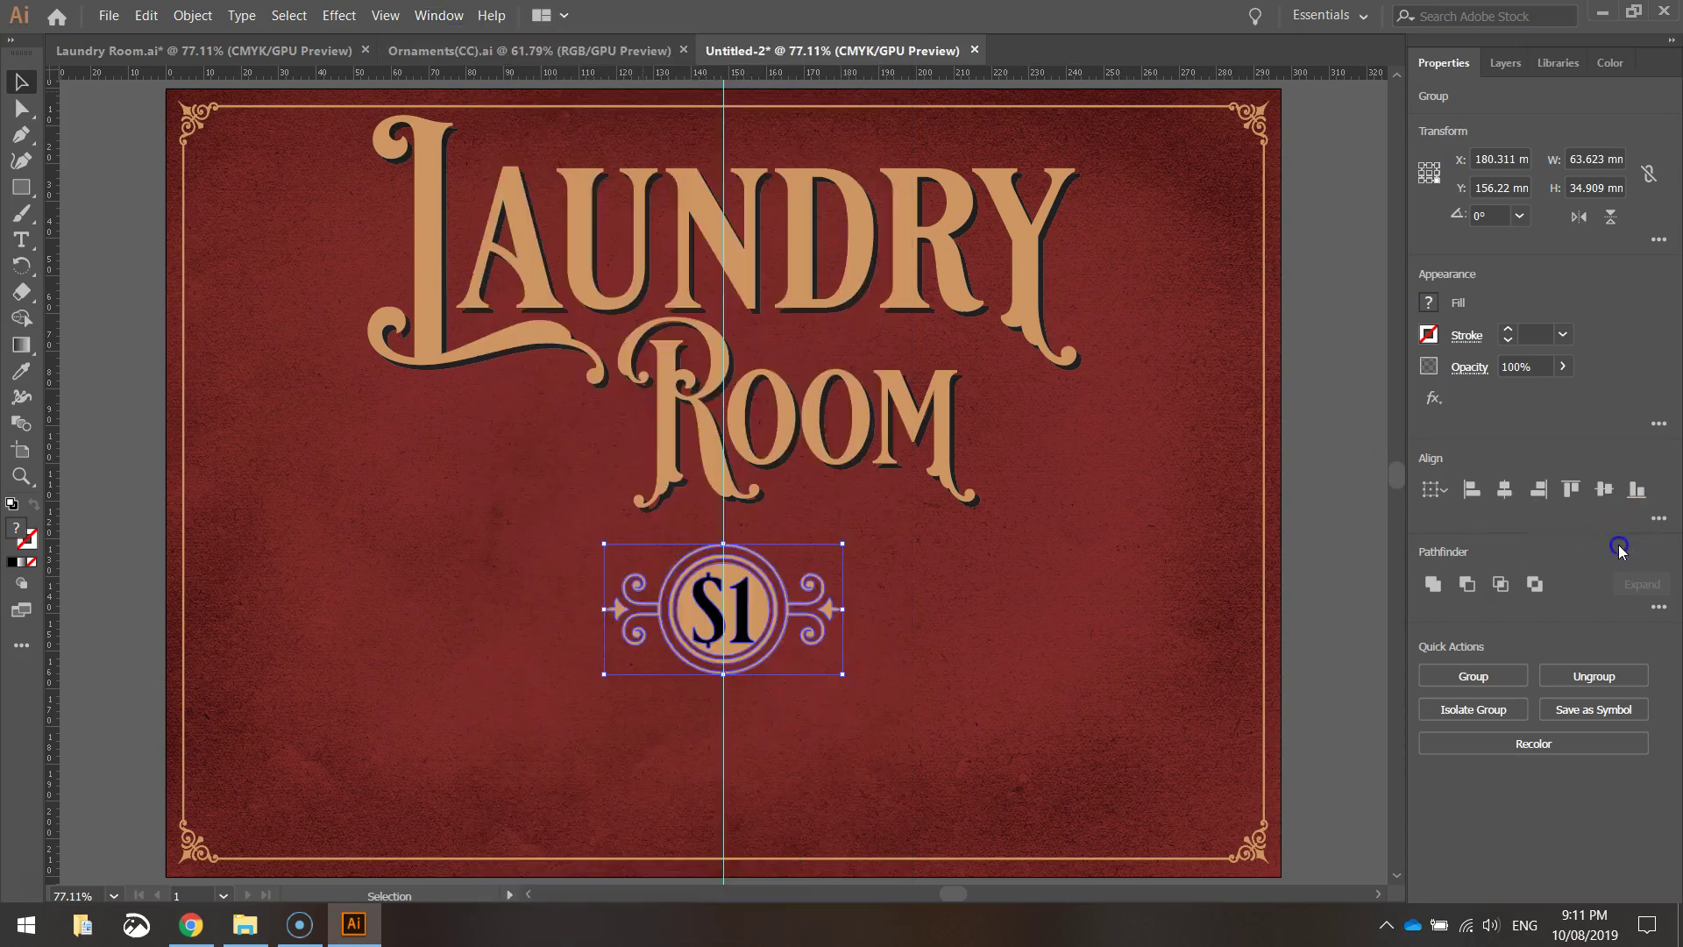
click(1534, 584)
click(909, 651)
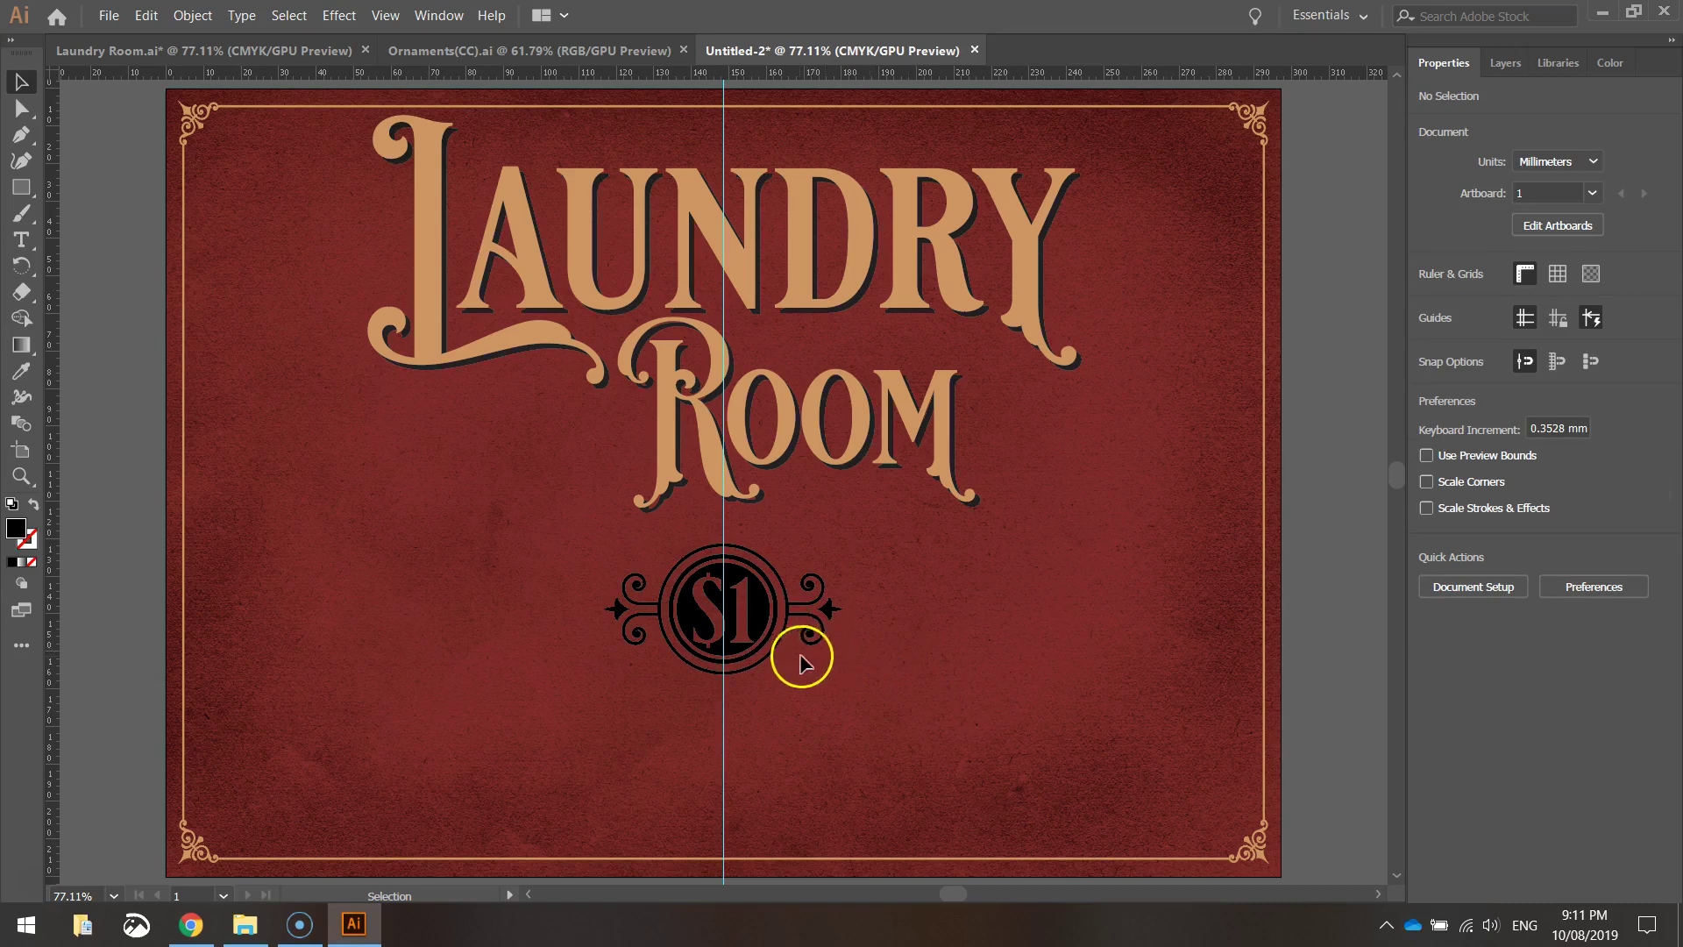
Eyedropper the corner ornament's tan onto the combined $1 emblem.
click(774, 615)
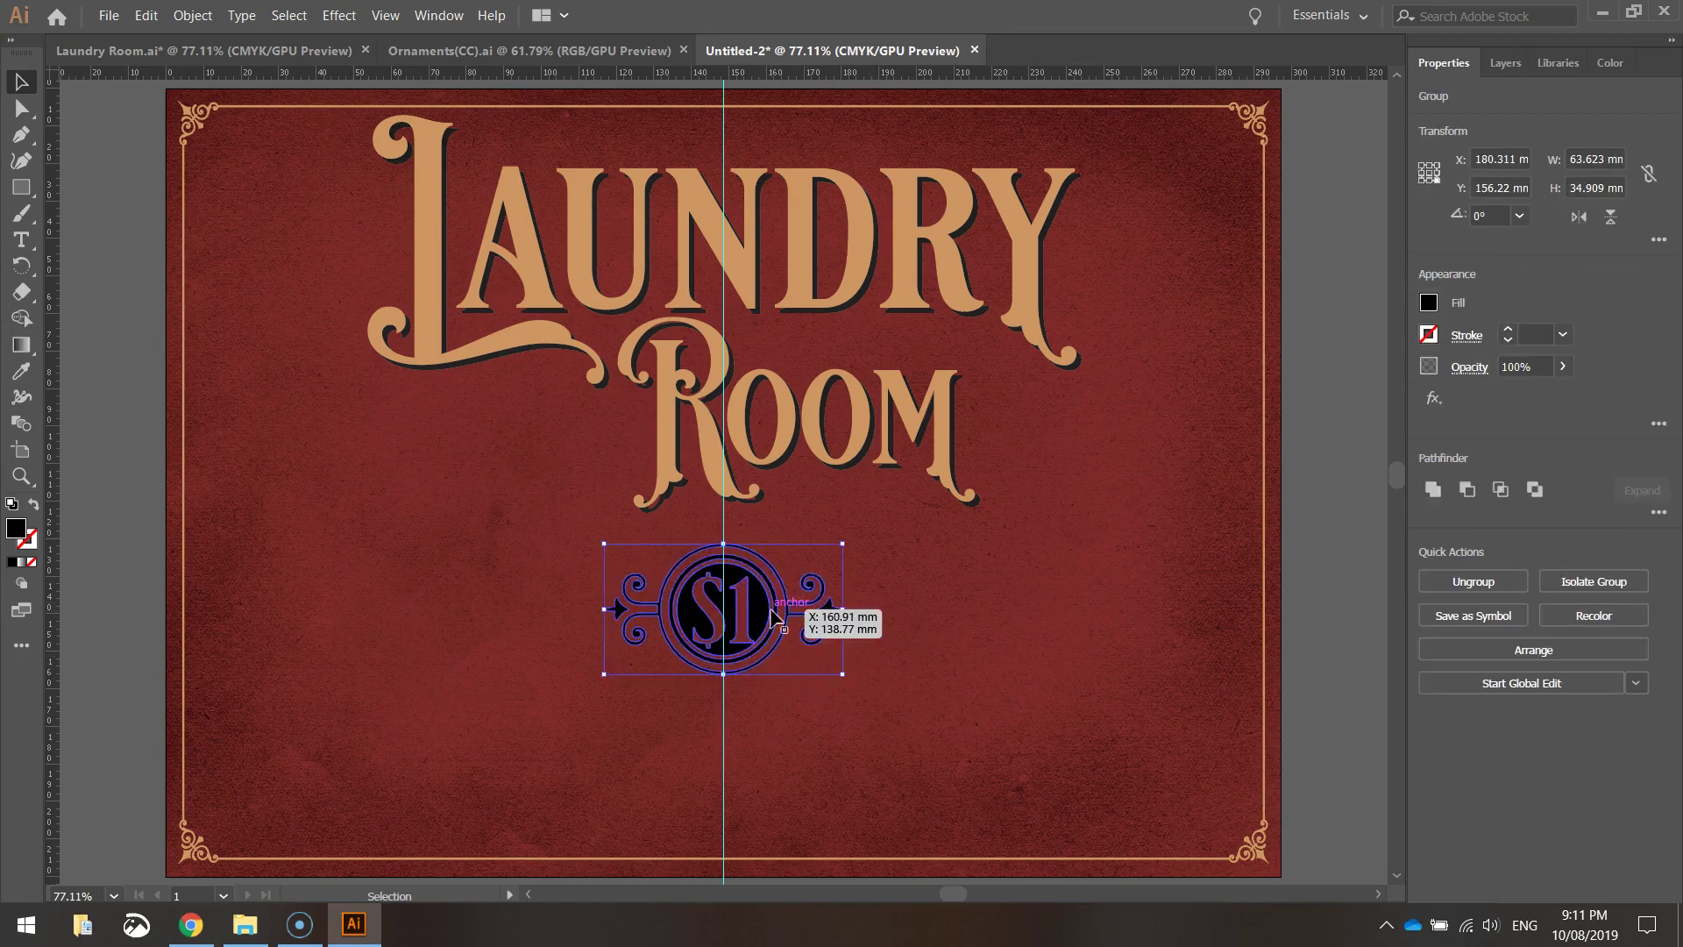
key(i)
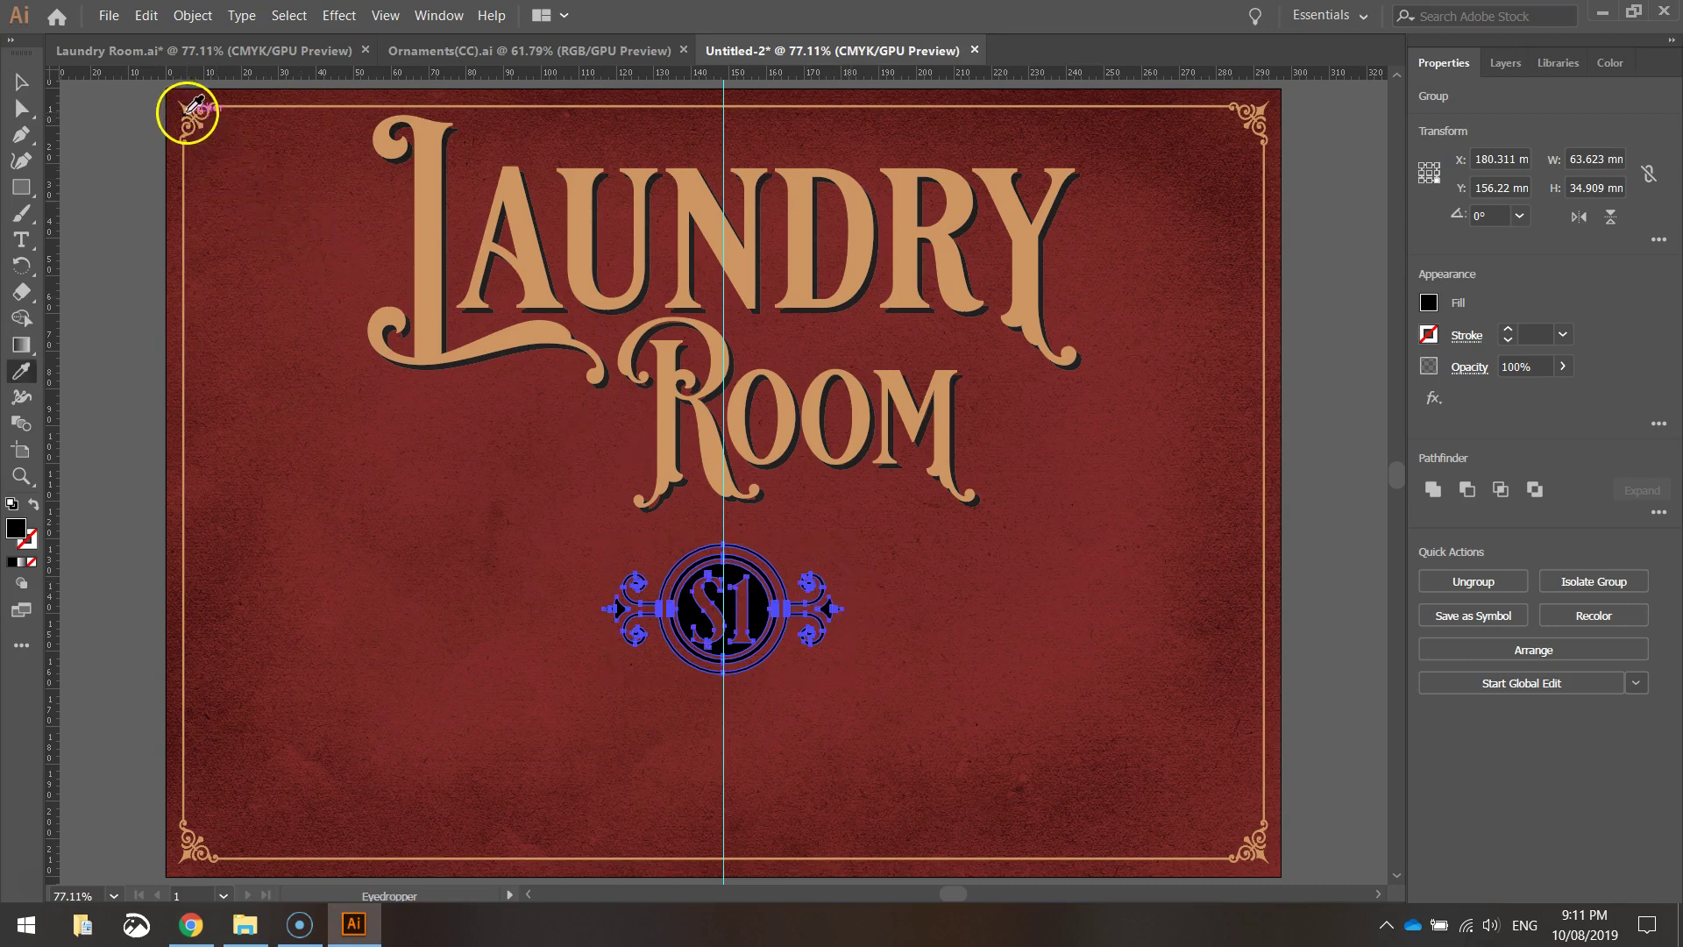
click(188, 110)
click(21, 82)
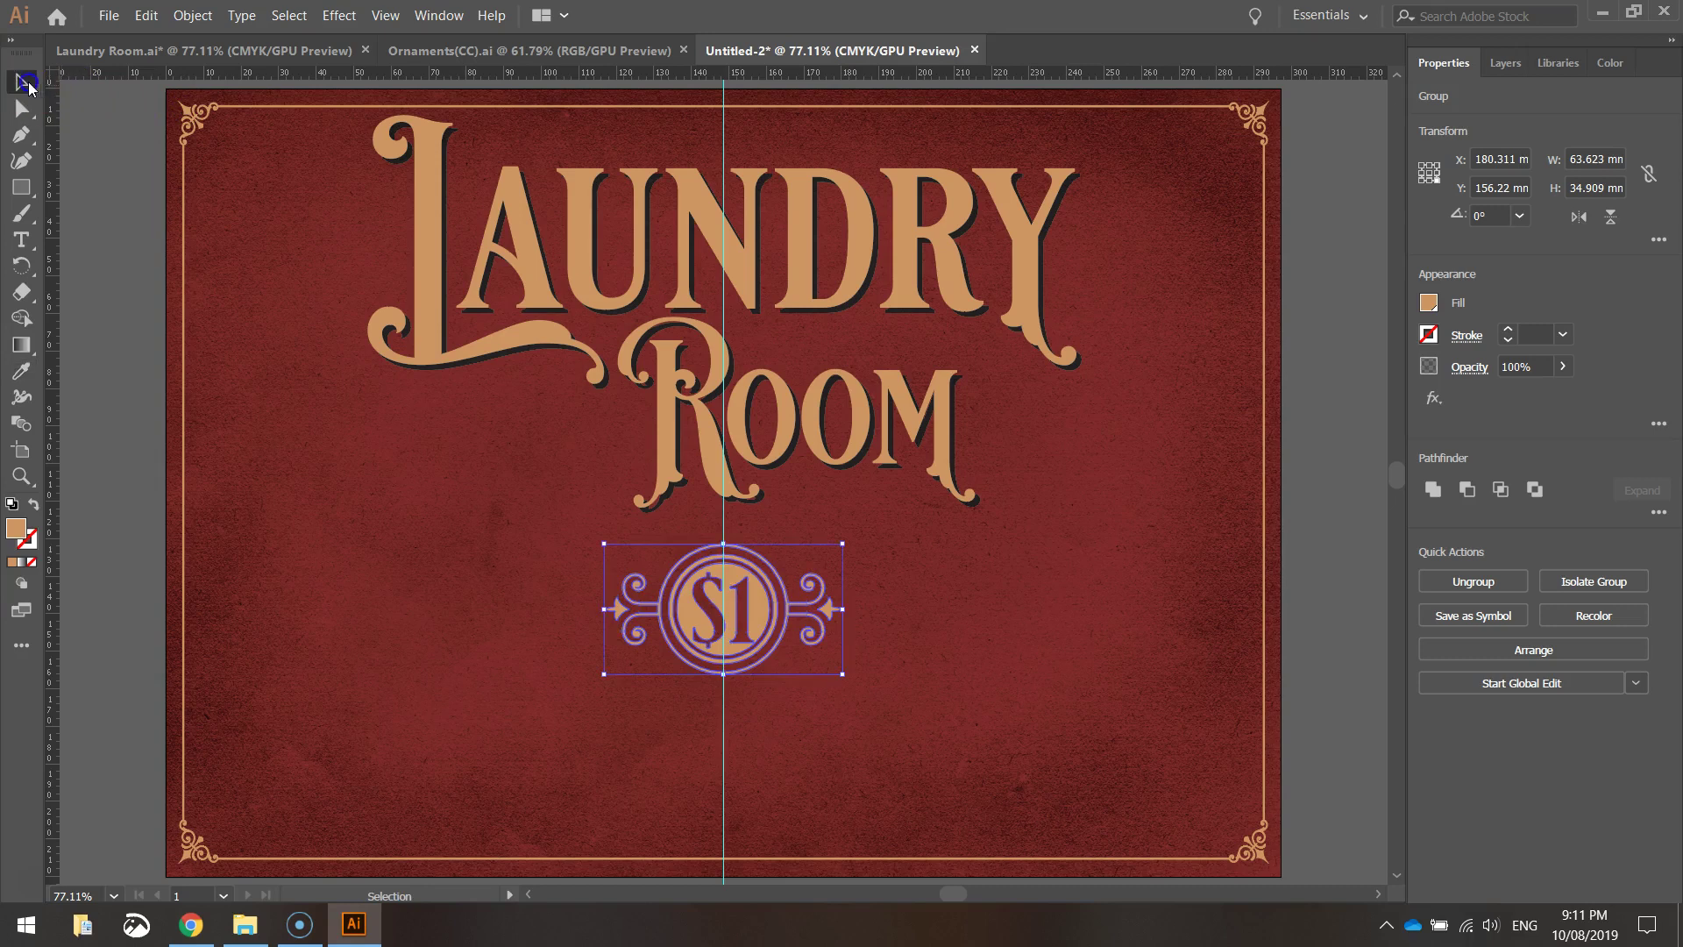
click(349, 578)
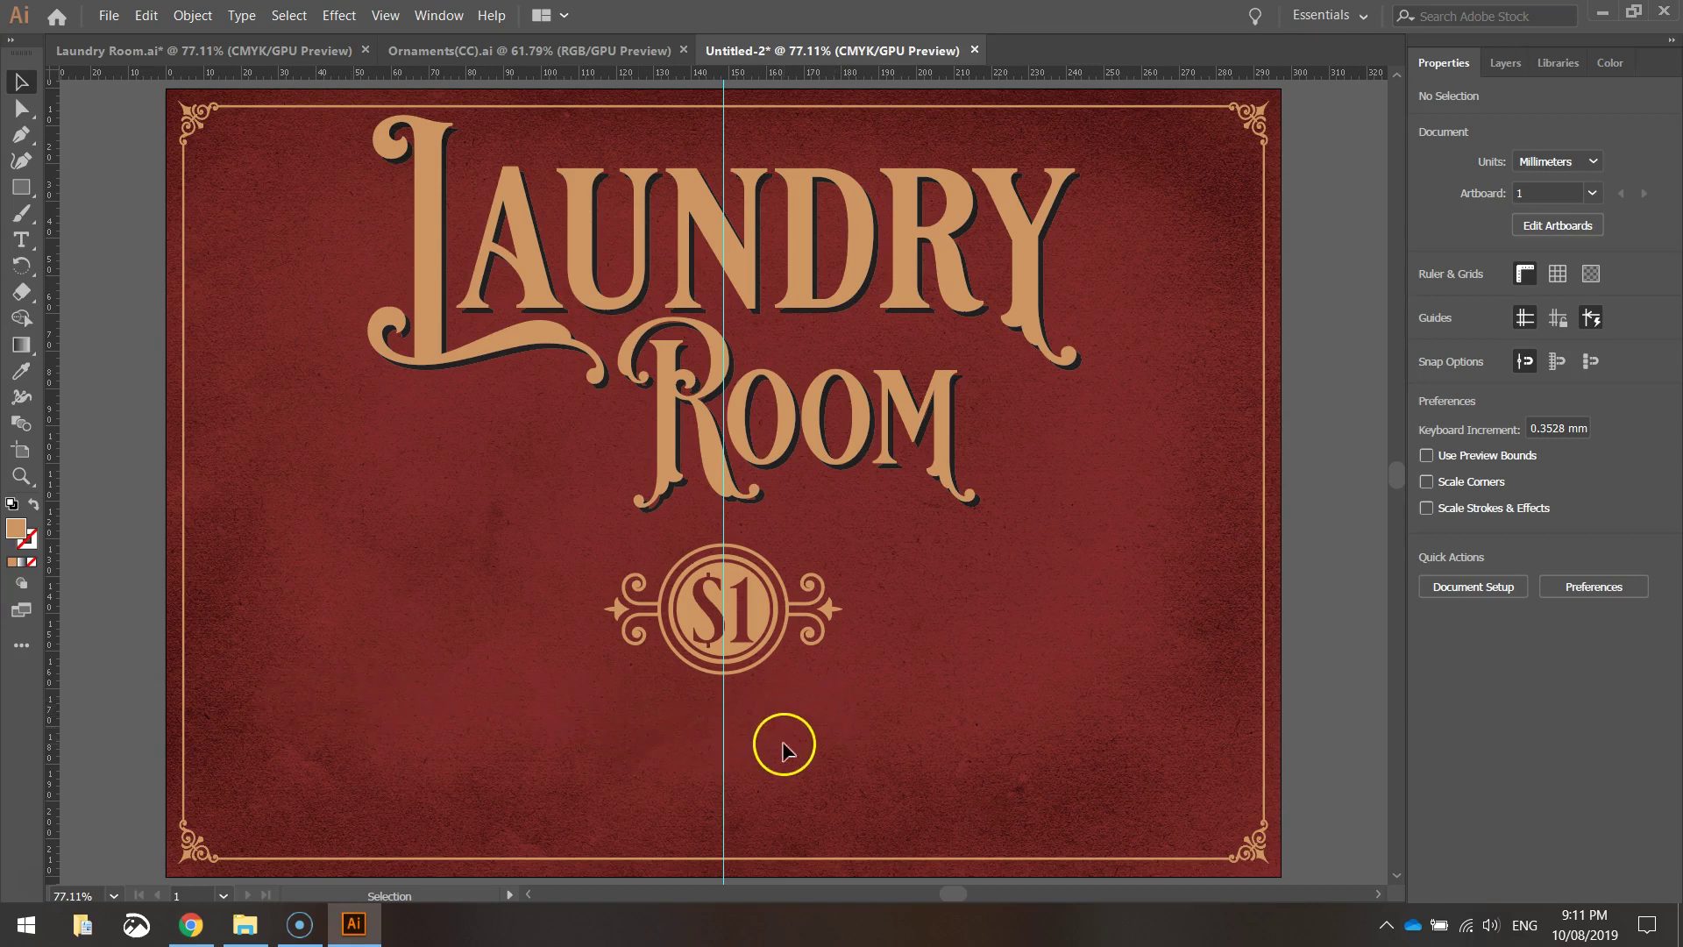
Type the two-line tagline 'DIRTY DUDS' / 'DONE DIRT CHEAP'.
click(32, 249)
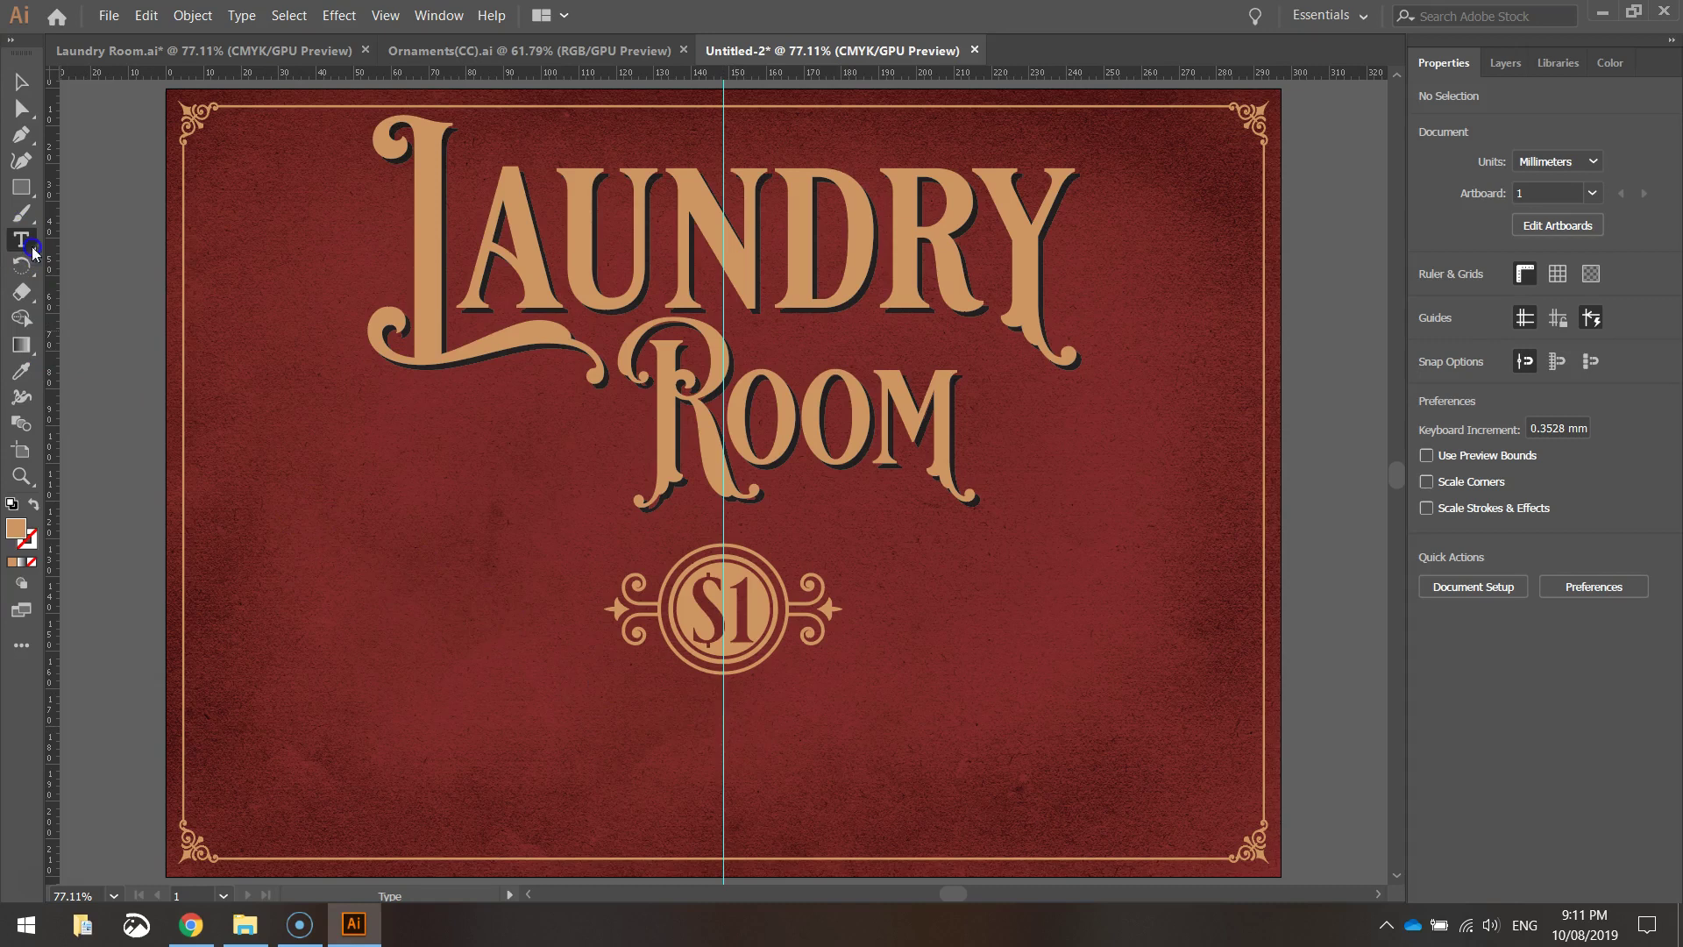
click(331, 752)
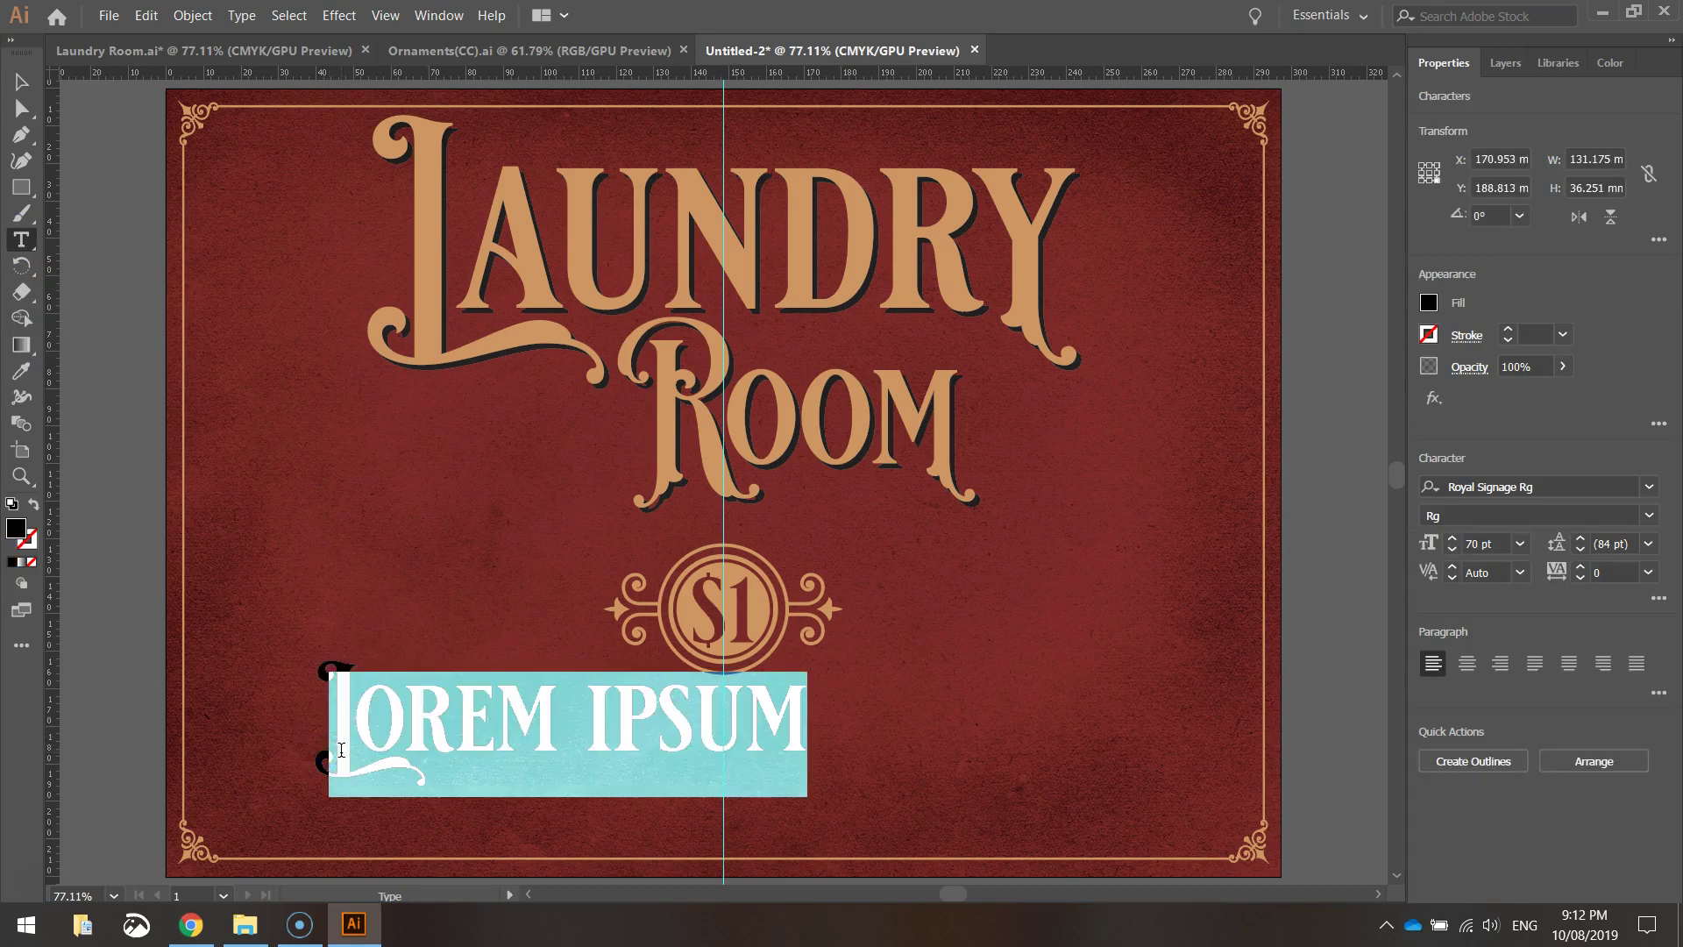
text(DIRTY)
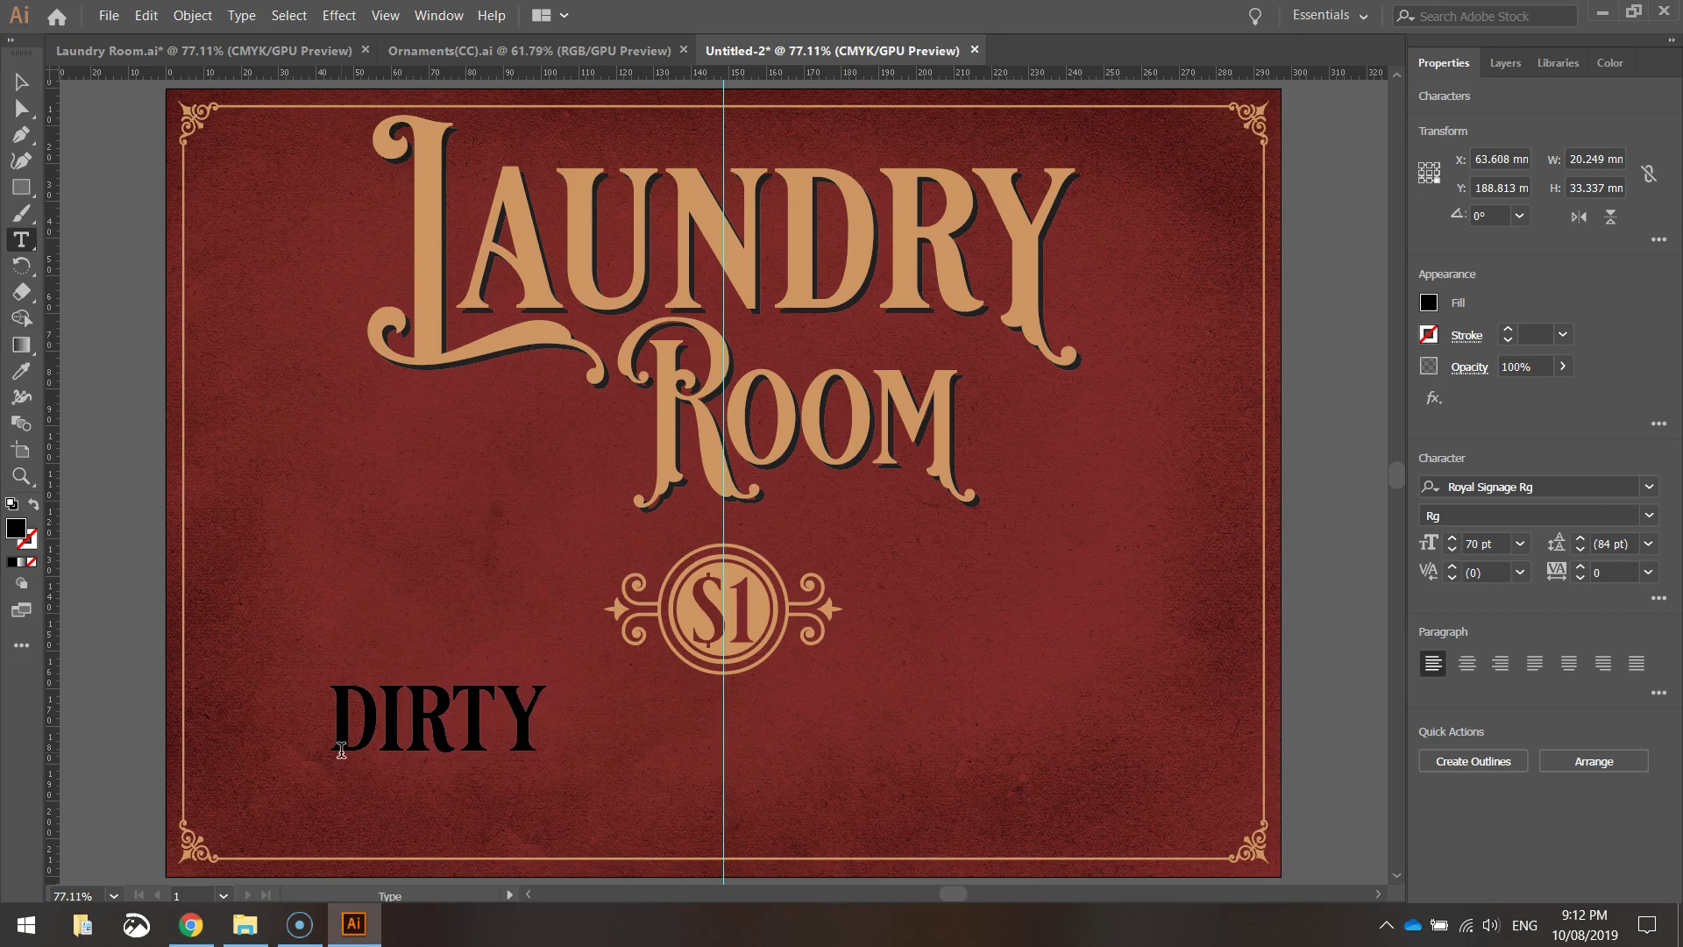
text( DUDS)
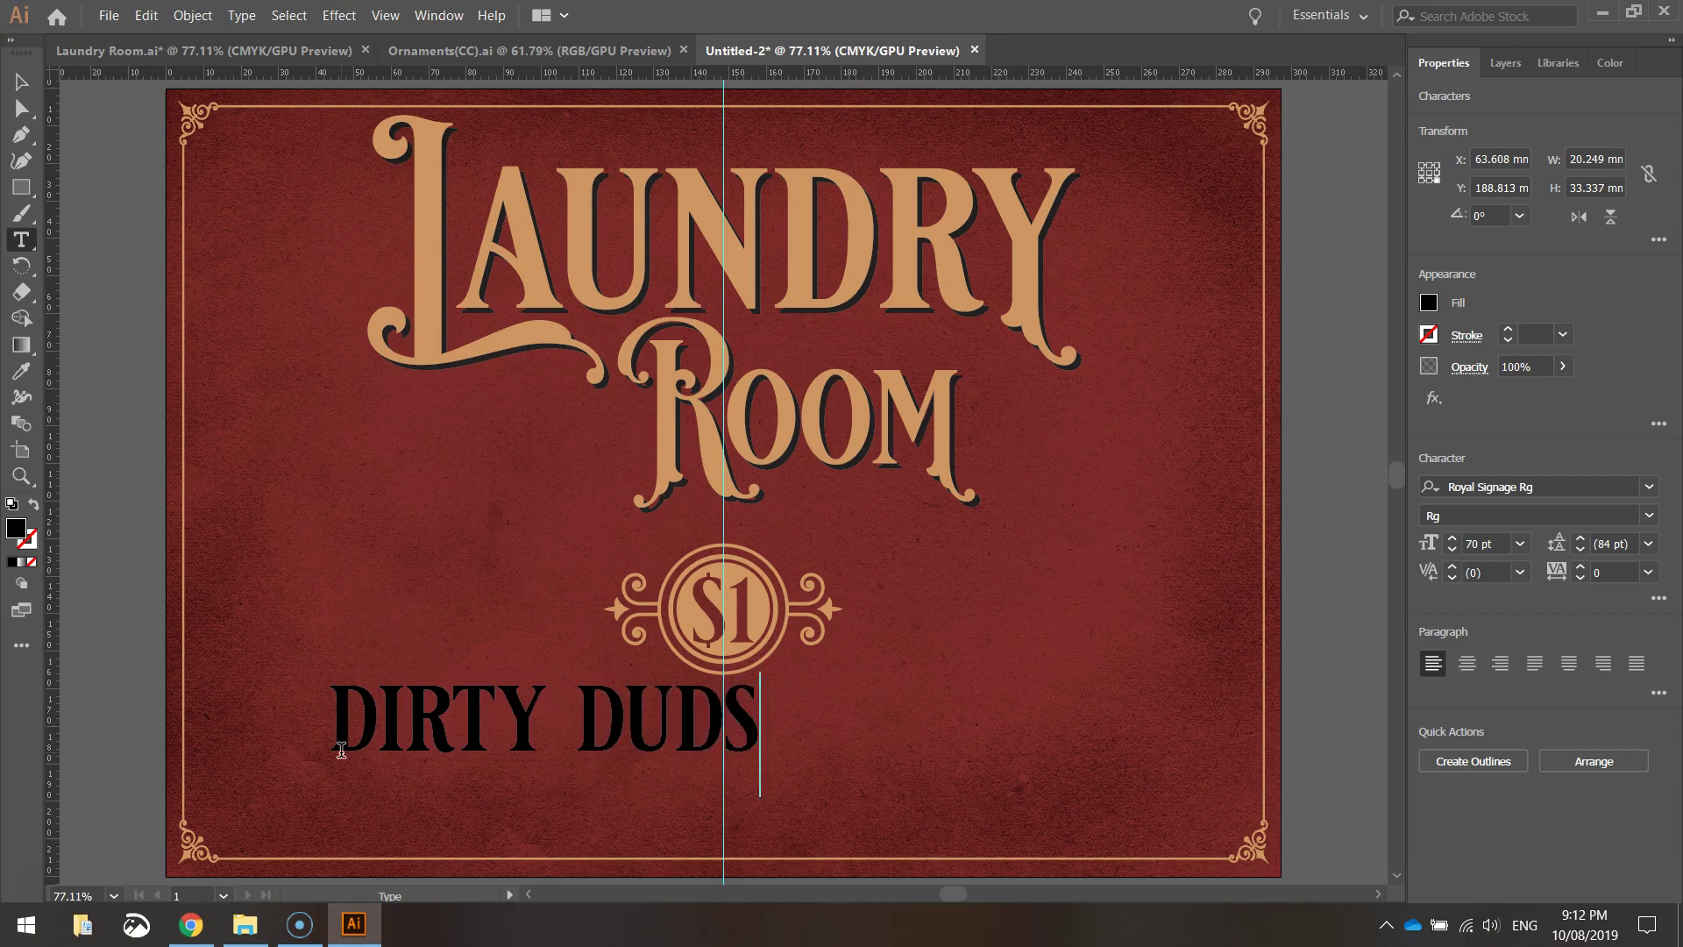
key(Return)
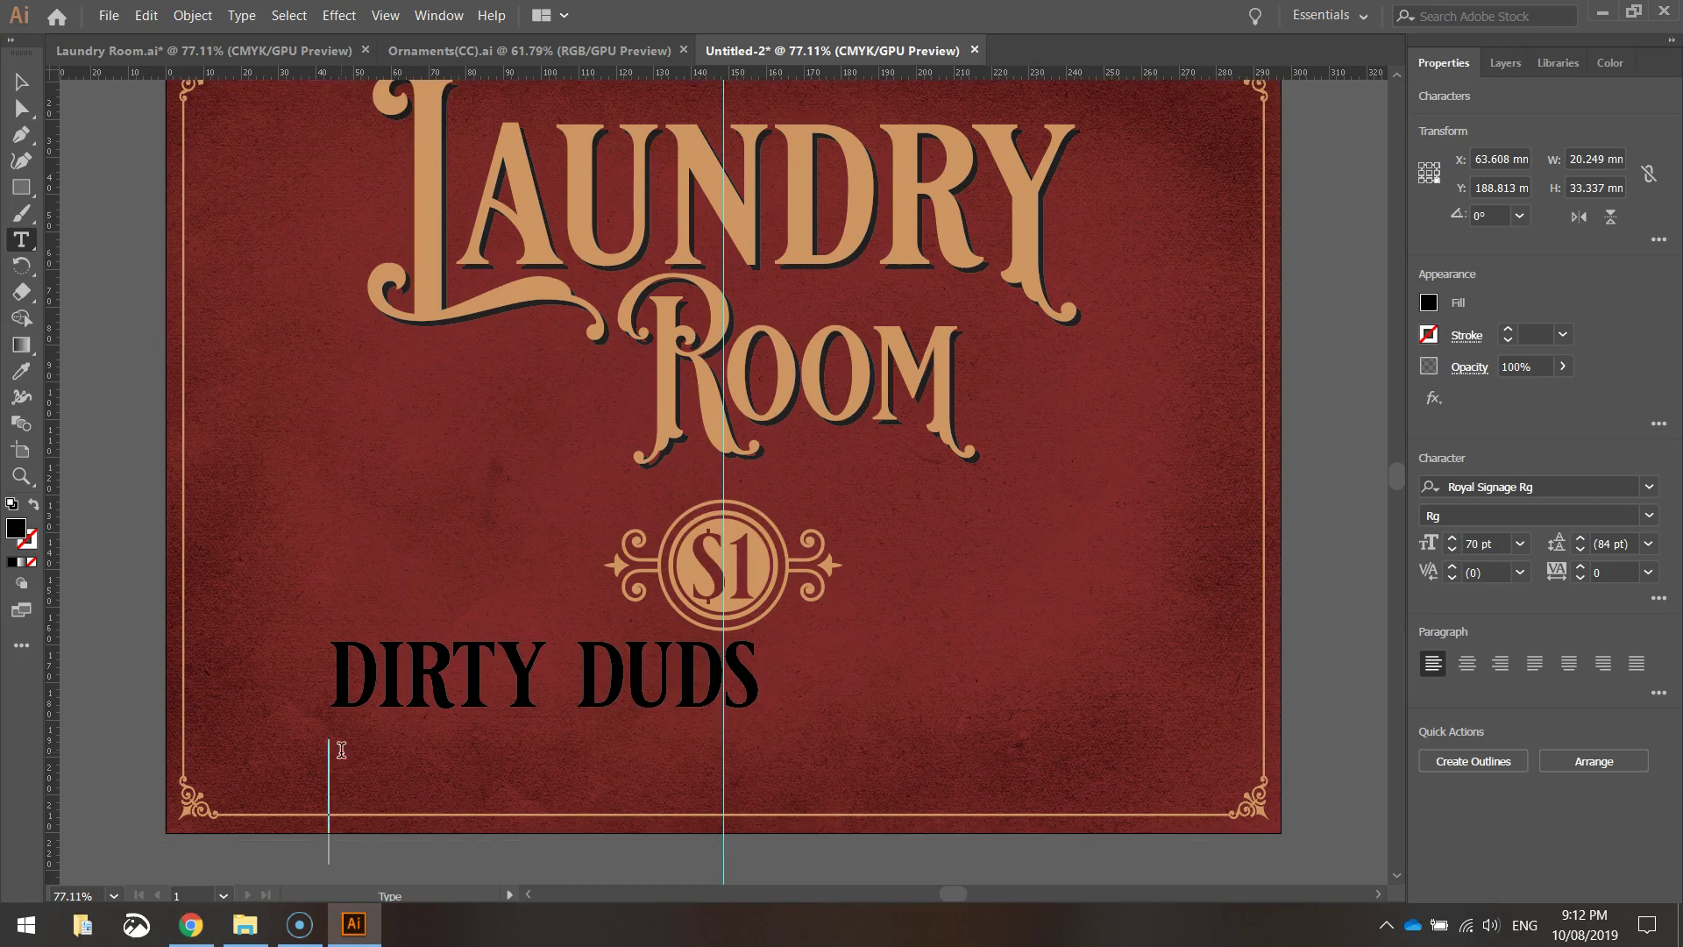
text(DONE DIRT CHEAP)
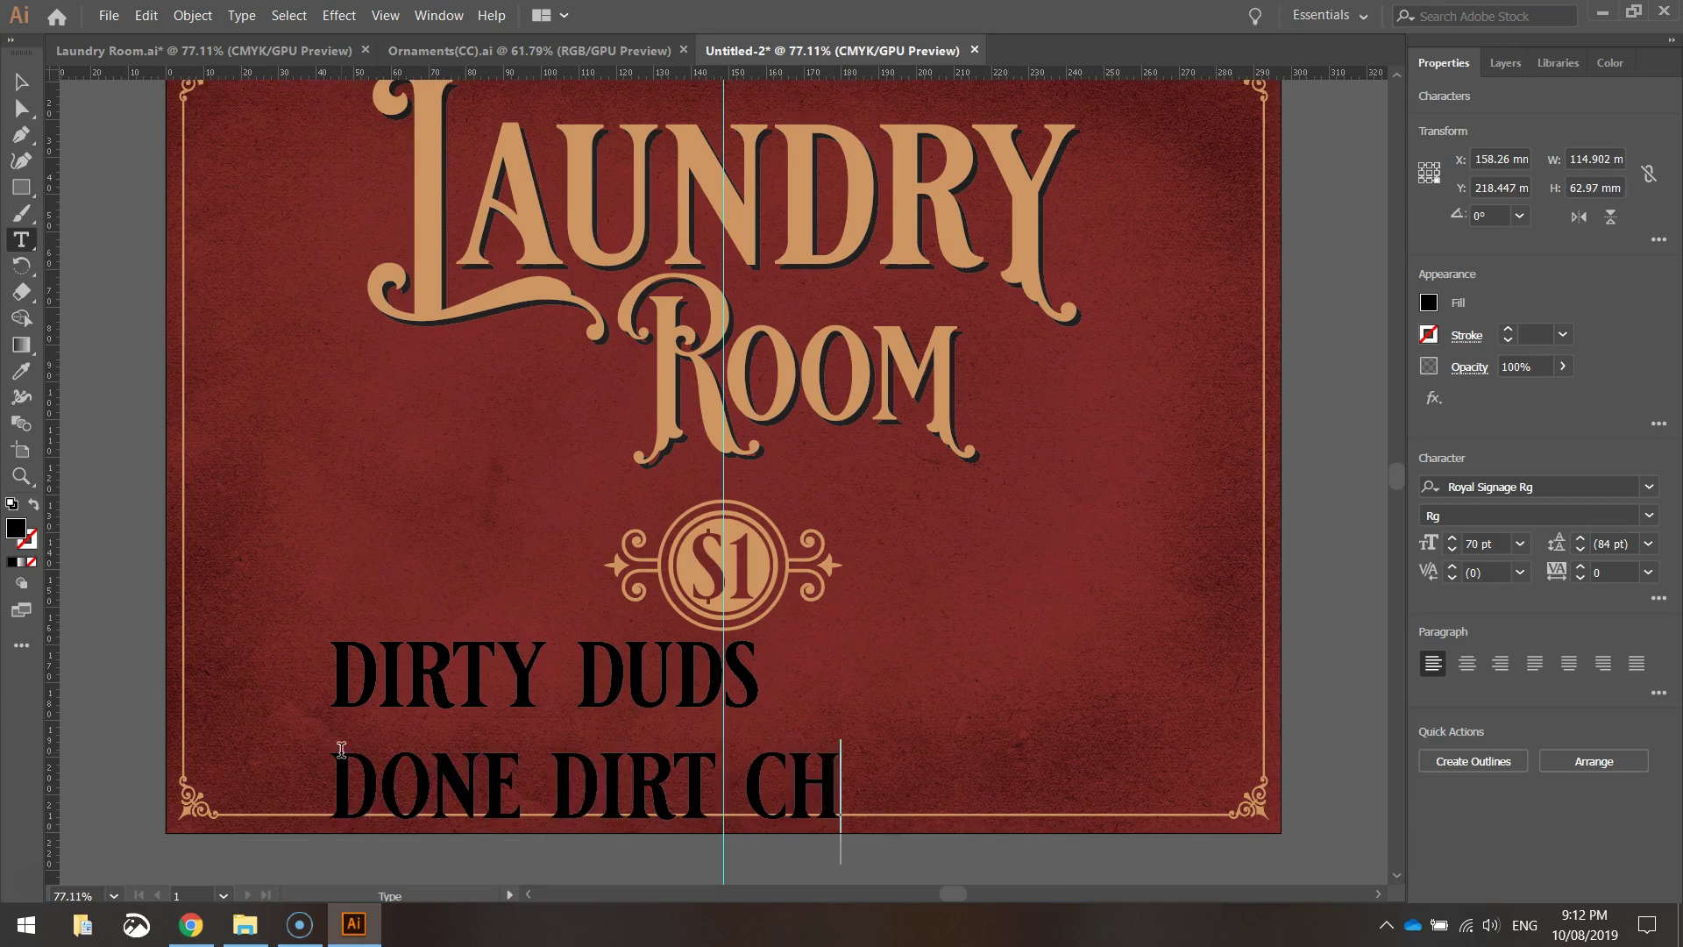
Centre-align both tagline lines and move the text under the $1 ornament.
click(317, 741)
key(ctrl+a)
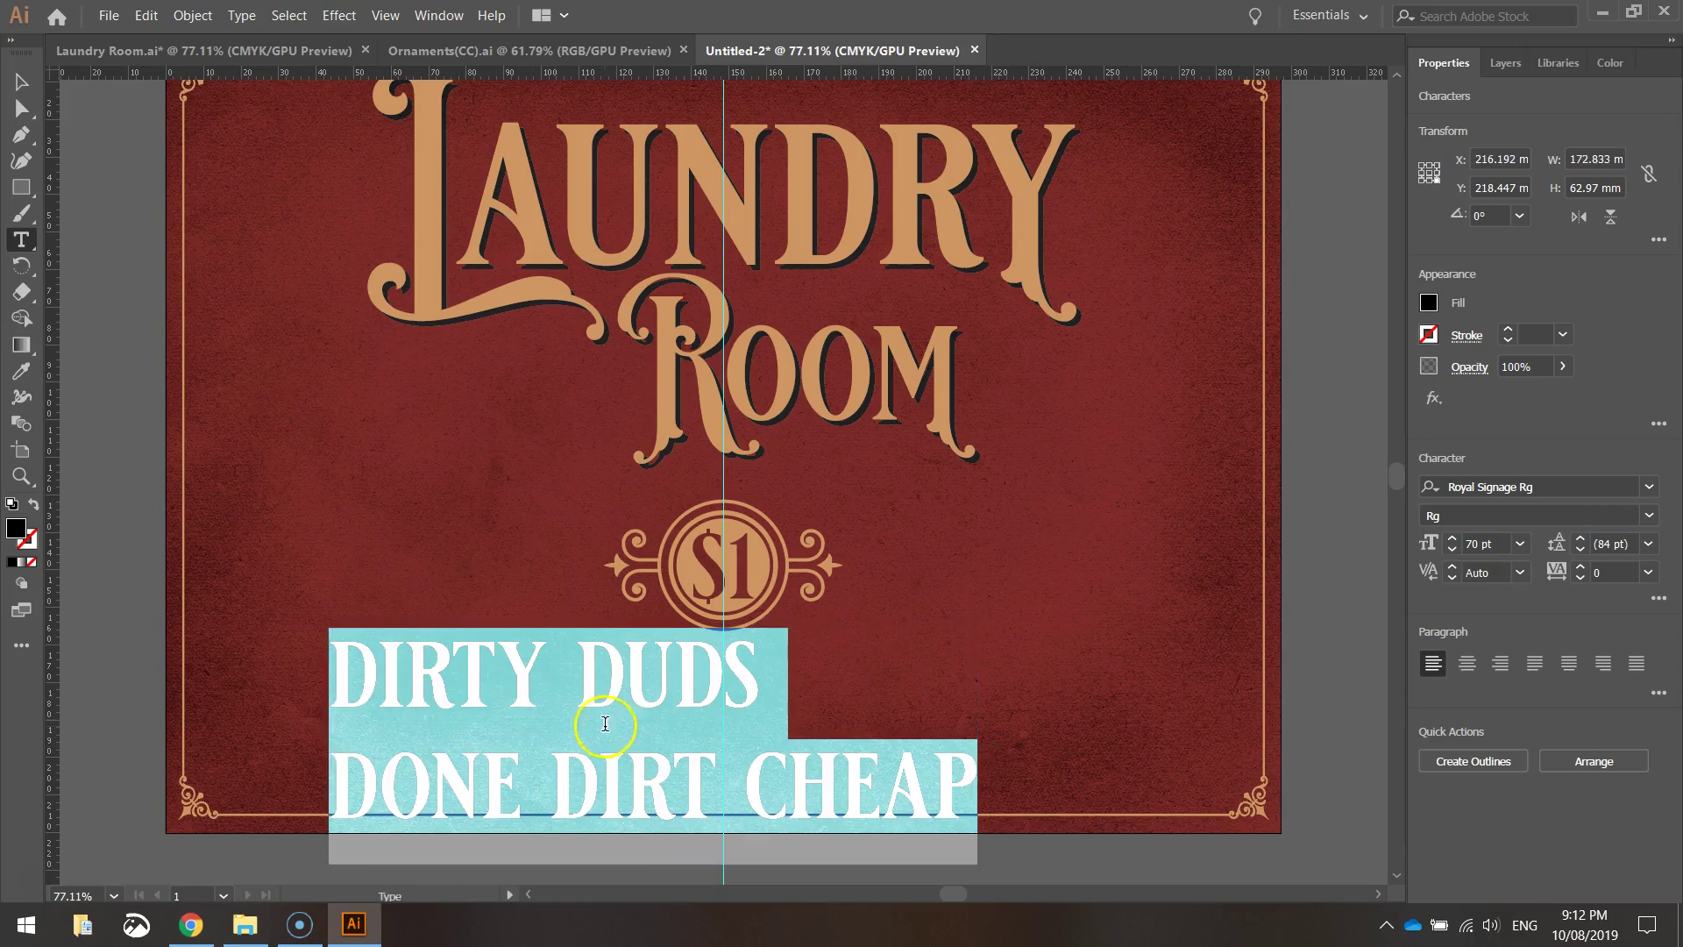
click(1469, 663)
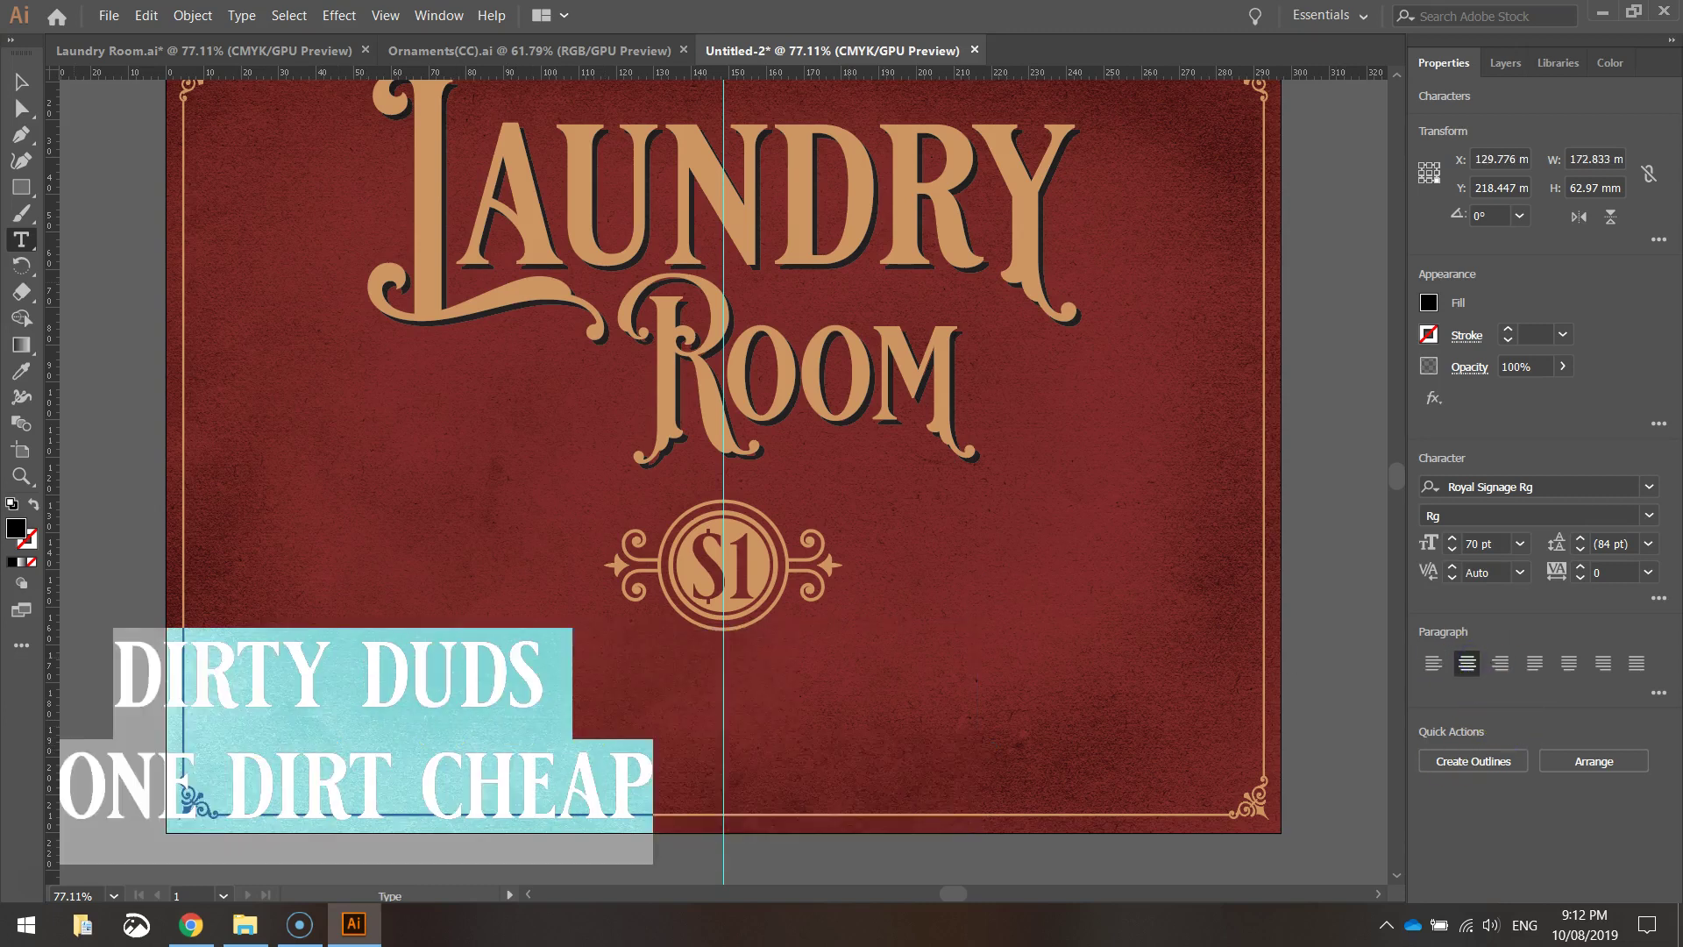
click(21, 82)
drag(429, 676, 845, 667)
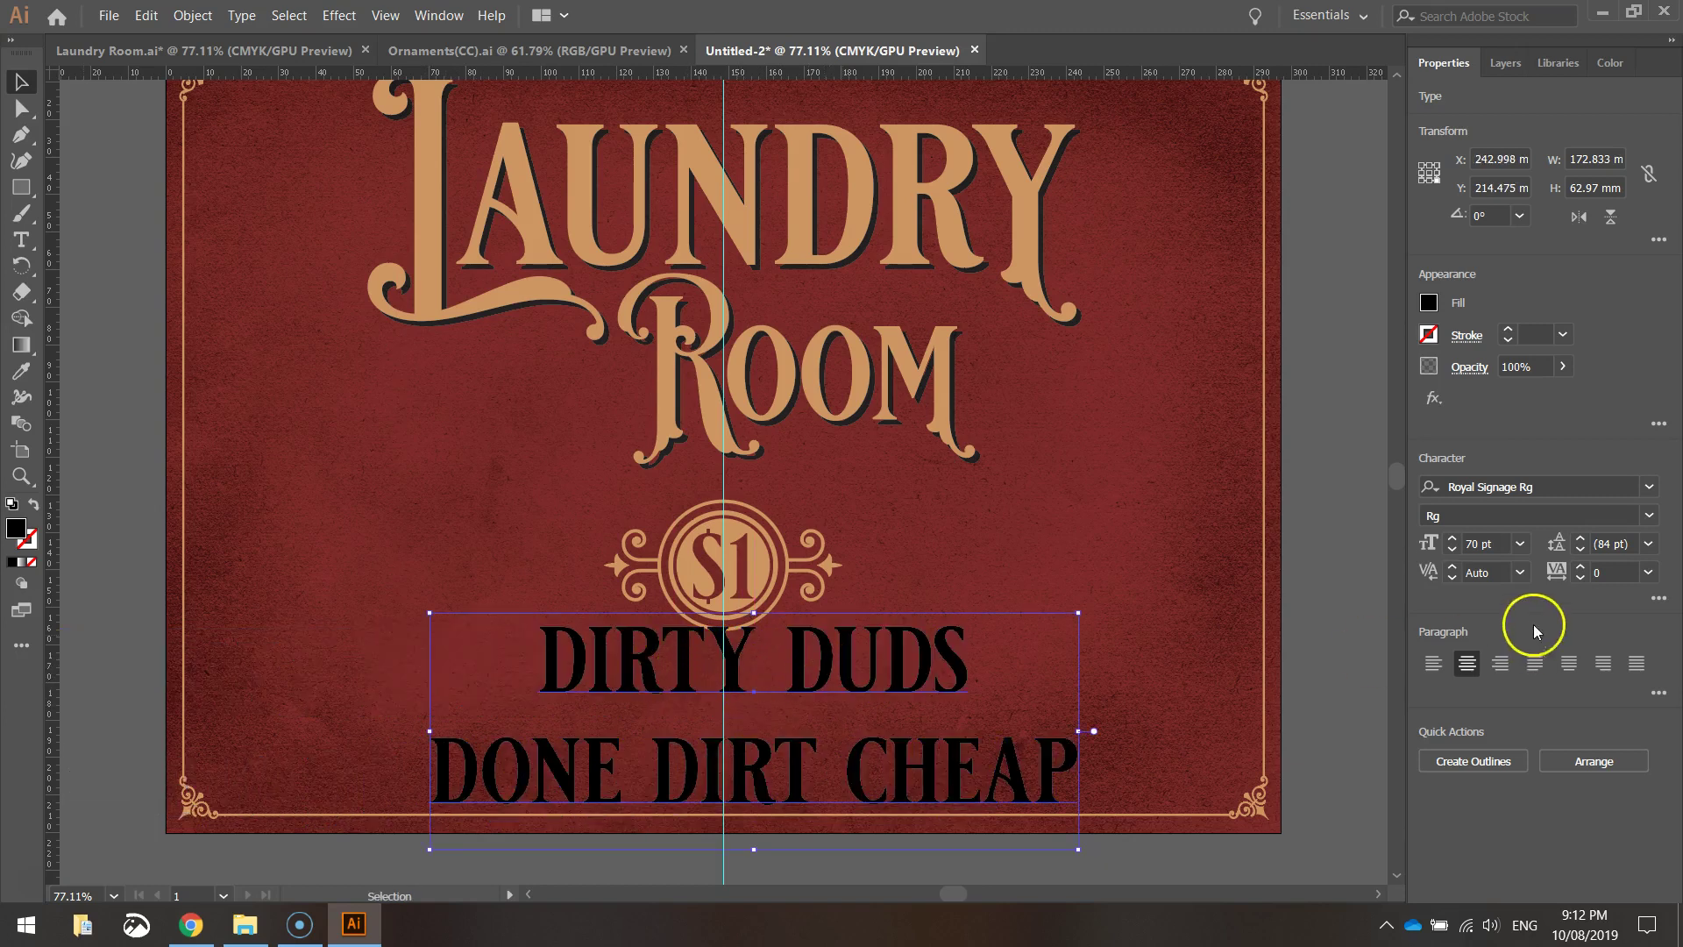
Set the tagline's leading to 43 pt.
click(1644, 545)
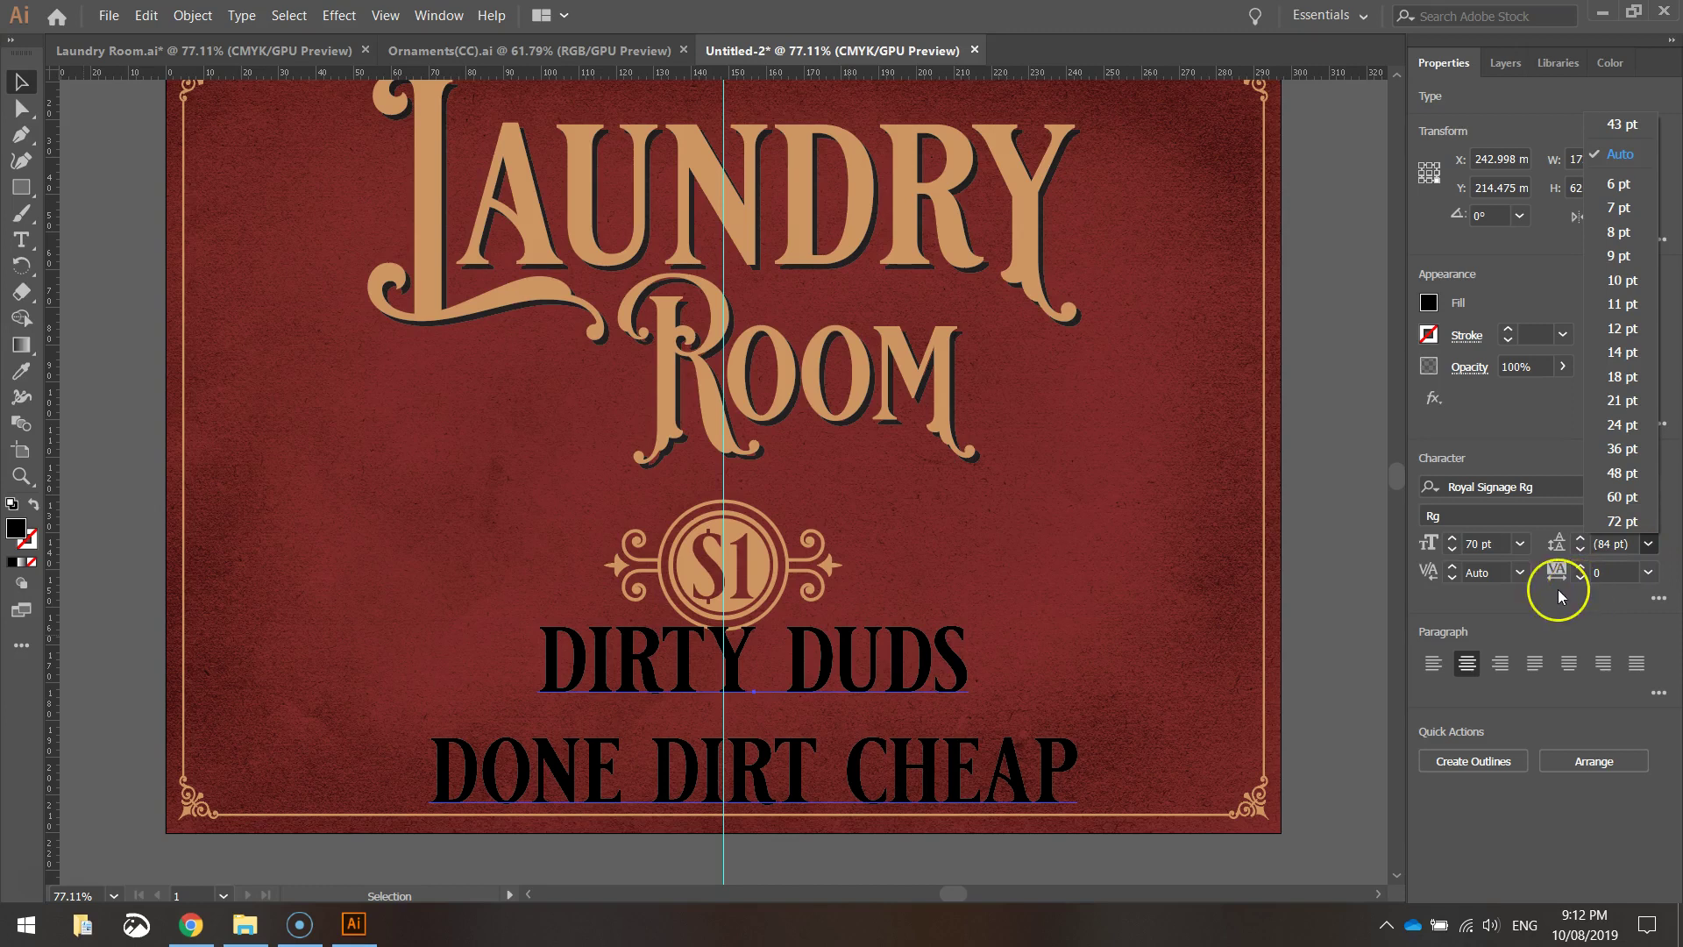
click(1611, 546)
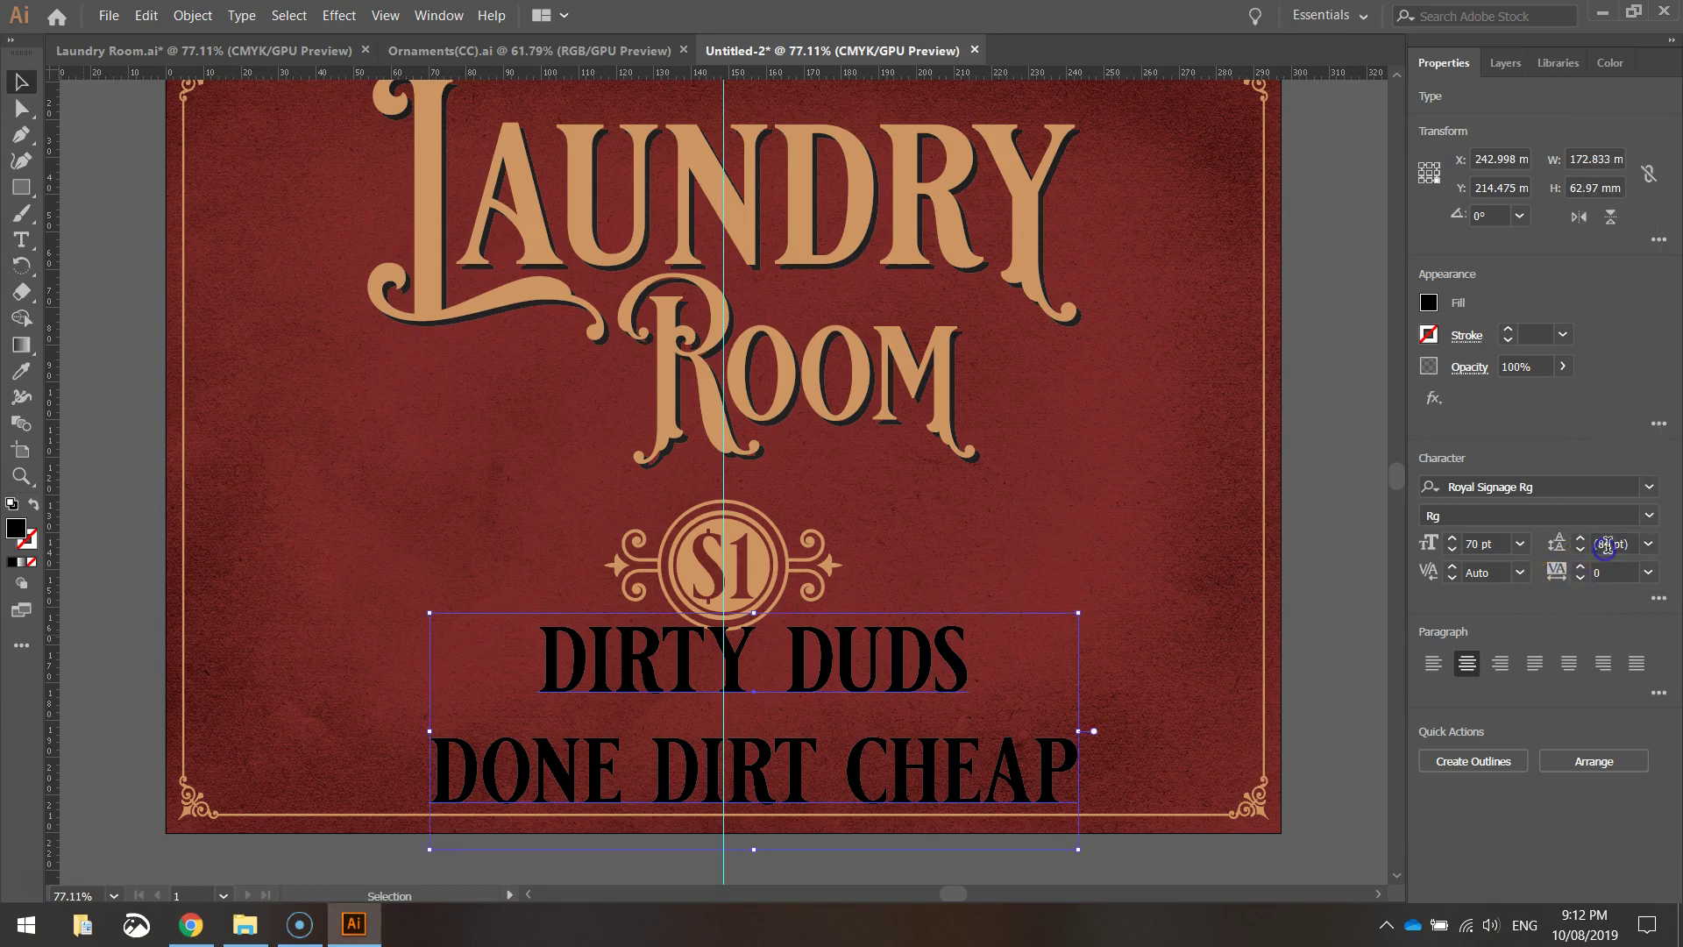
click(1611, 545)
double_click(1611, 545)
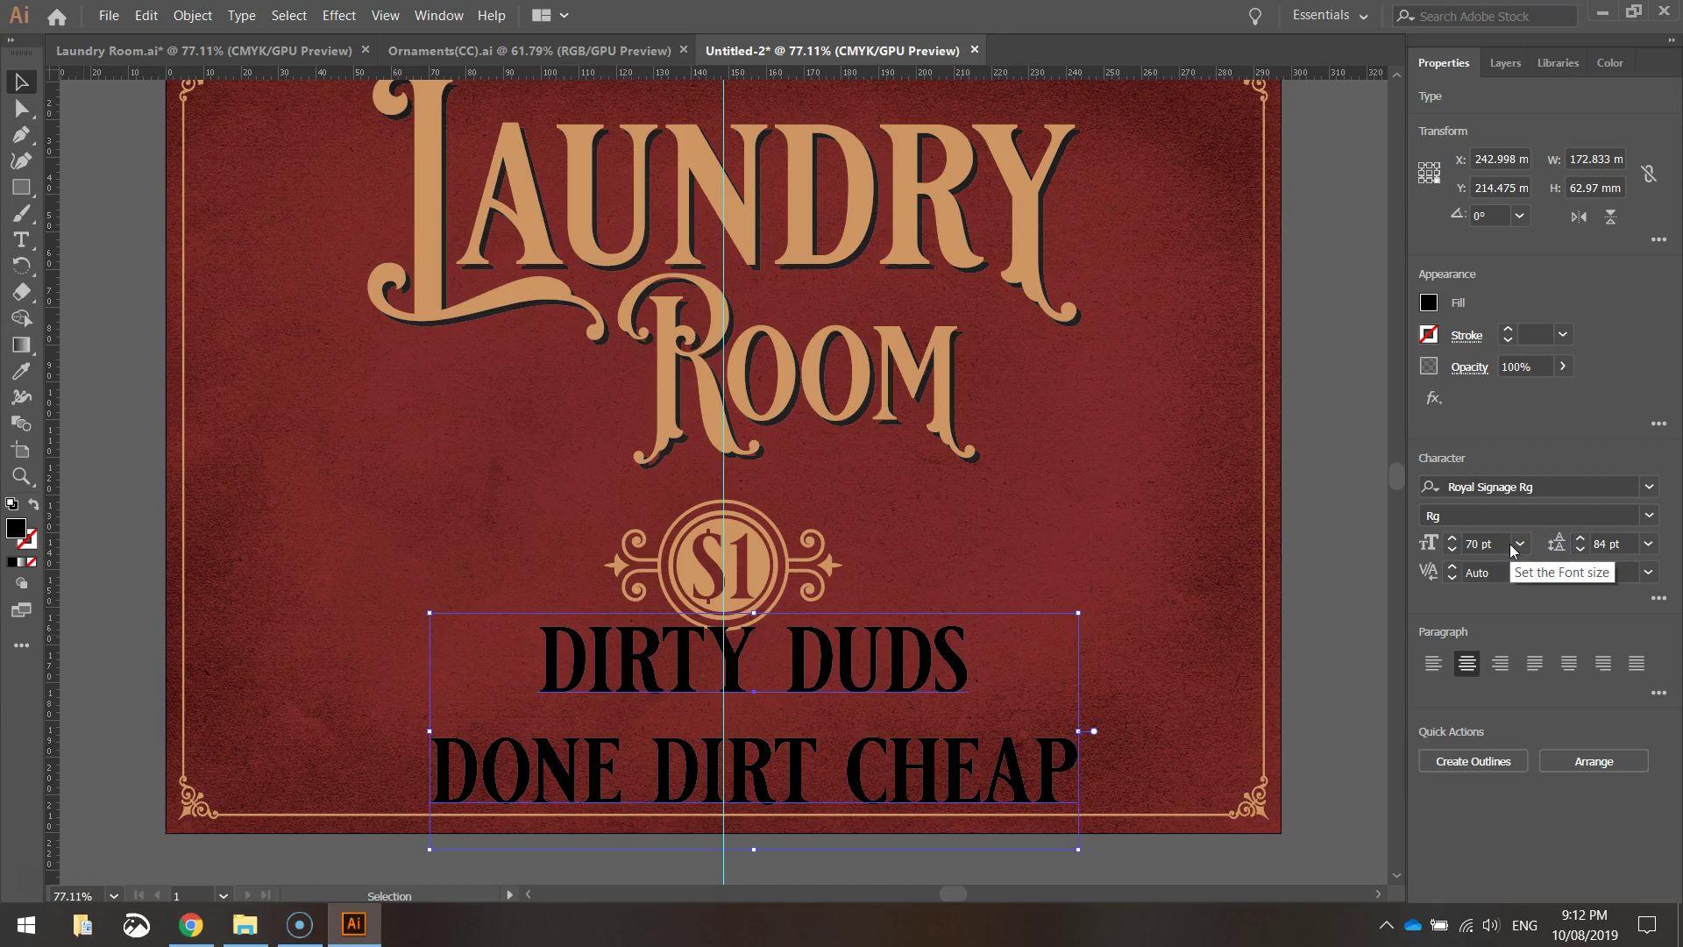
click(1608, 544)
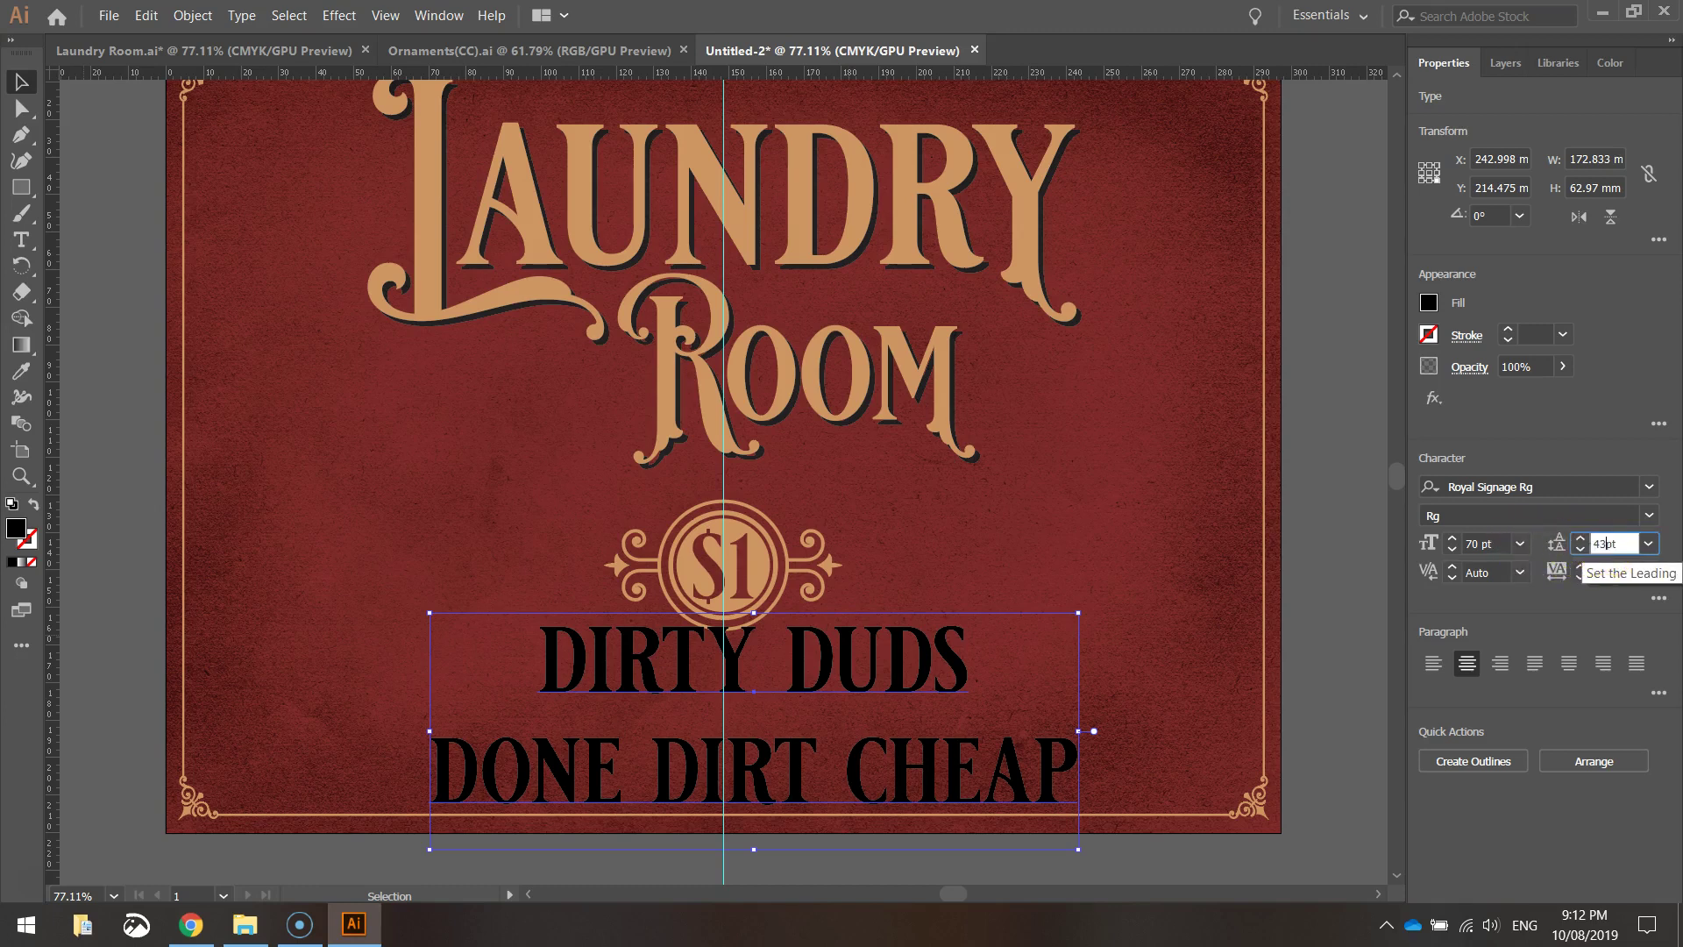
key(Return)
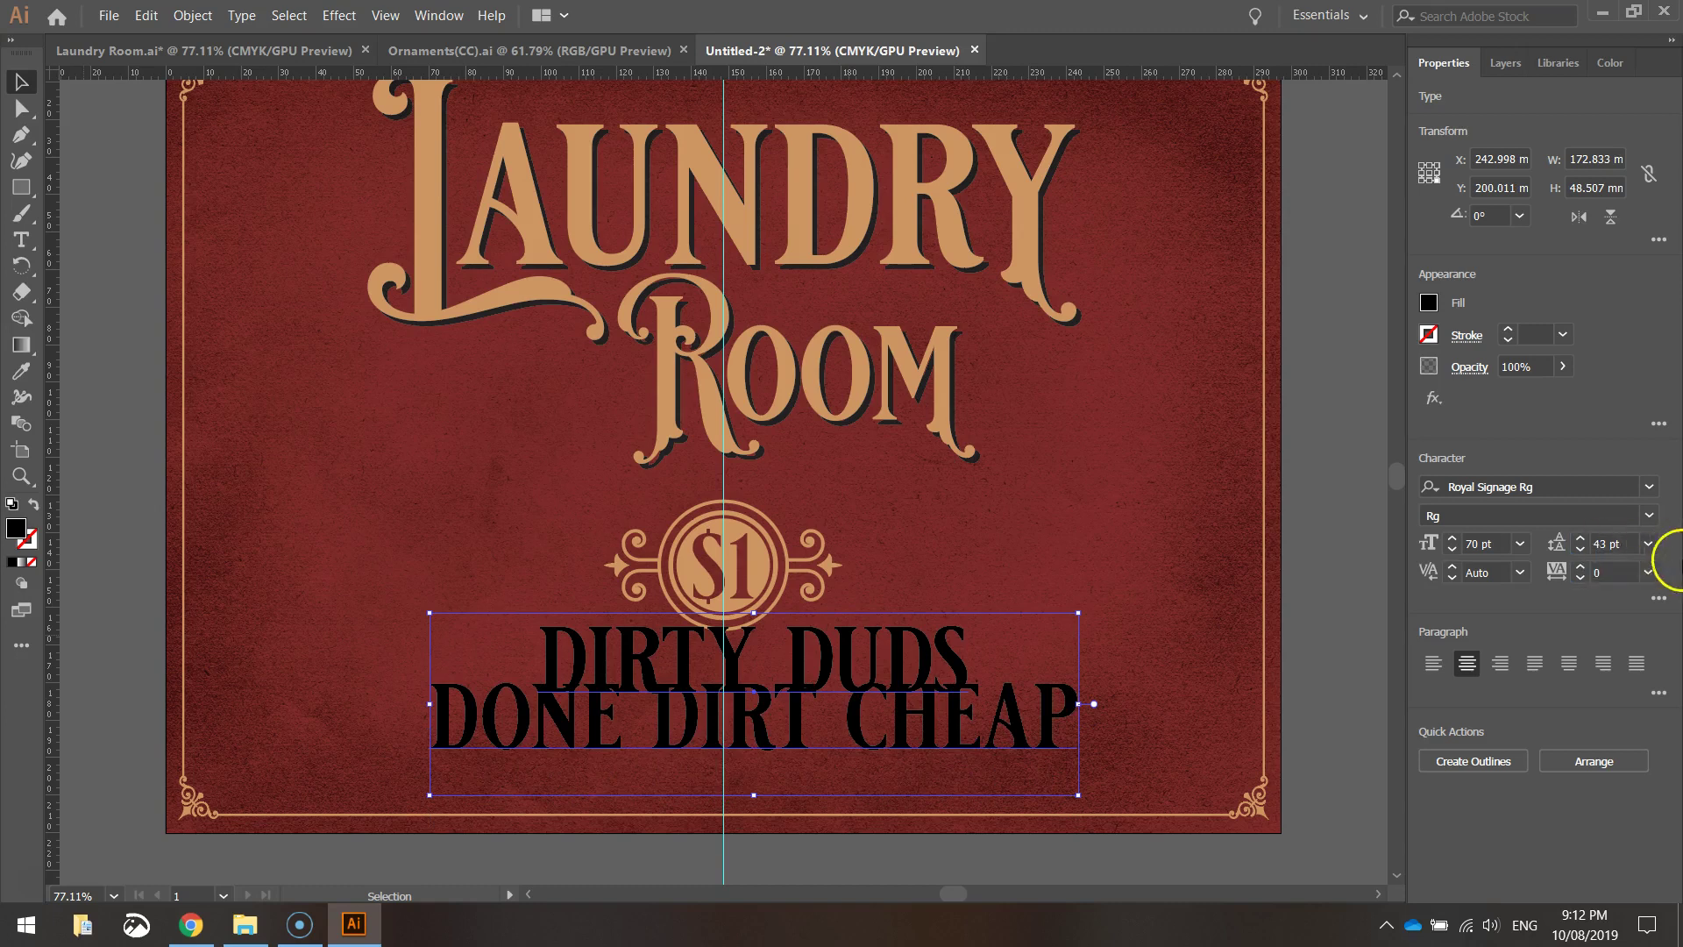
Size DIRTY DUDS at 70 pt and DONE DIRT CHEAP at 53 pt.
drag(1504, 541, 1406, 538)
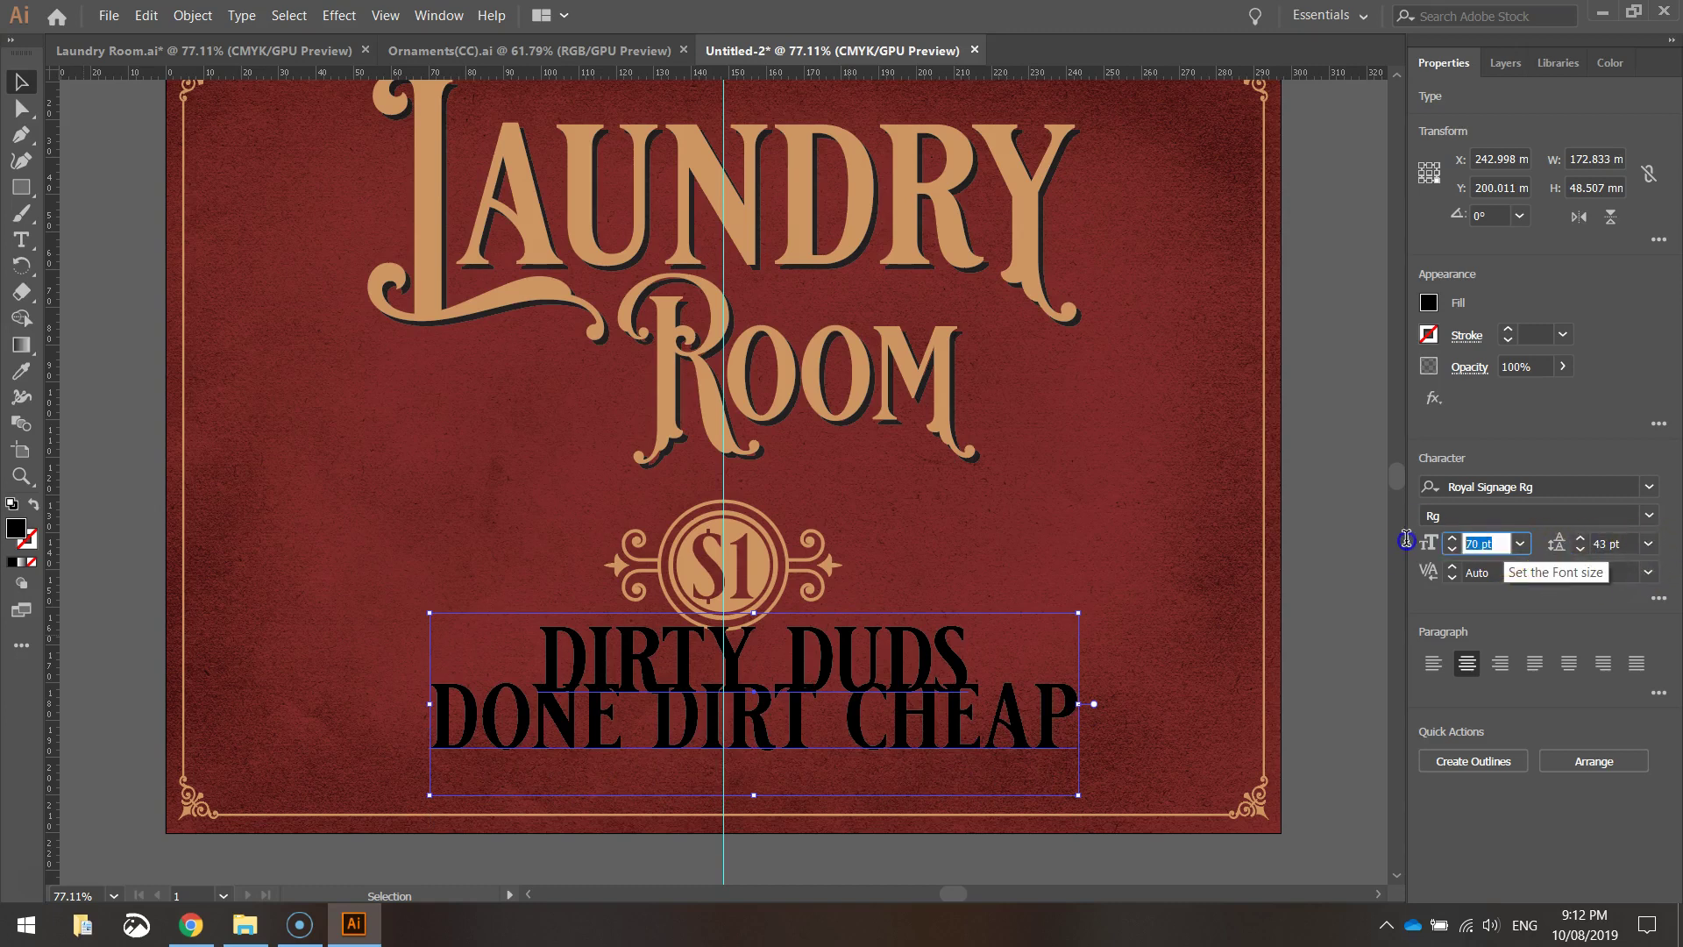
double_click(589, 637)
triple_click(593, 641)
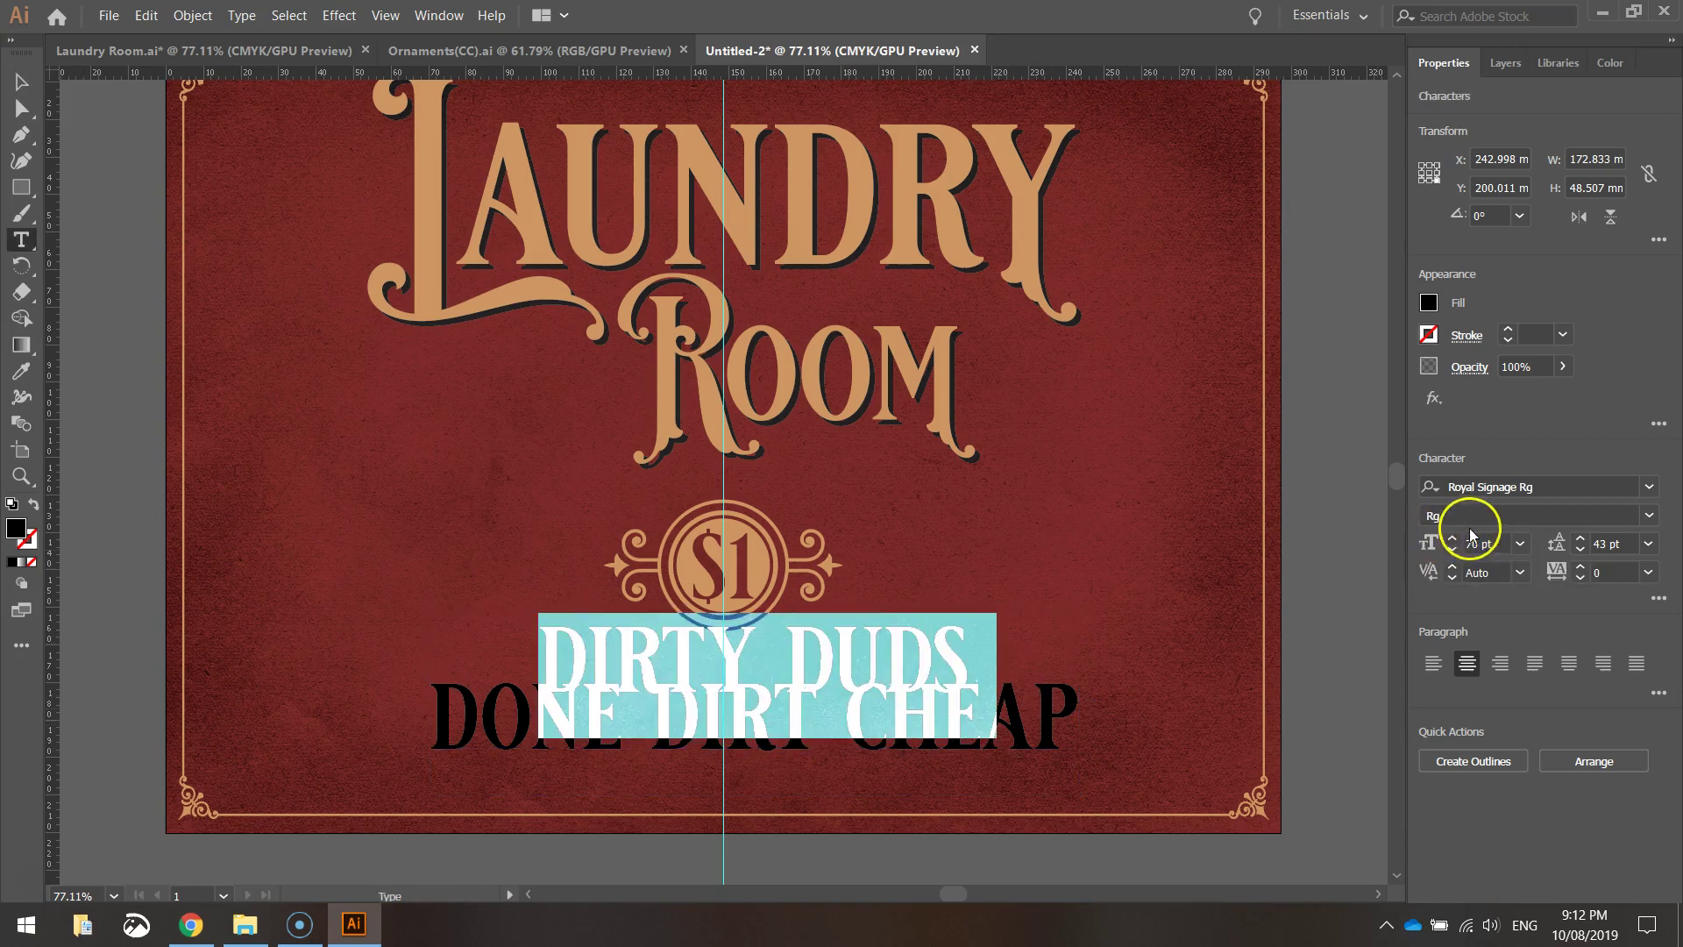
key(Return)
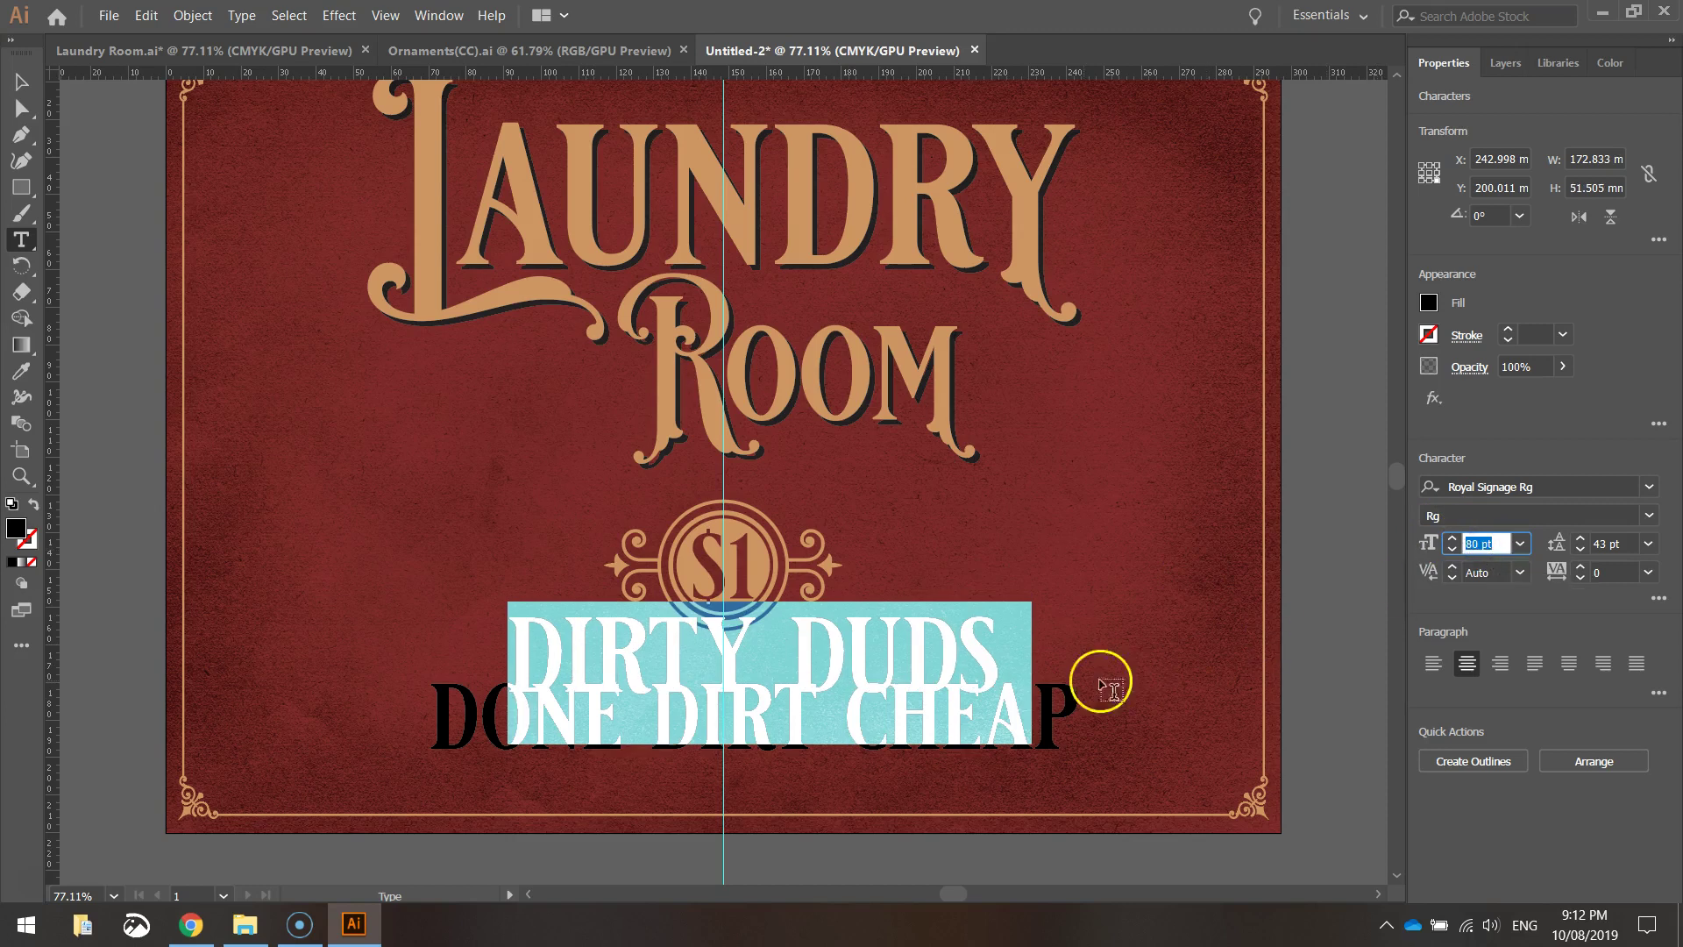
double_click(451, 719)
triple_click(451, 719)
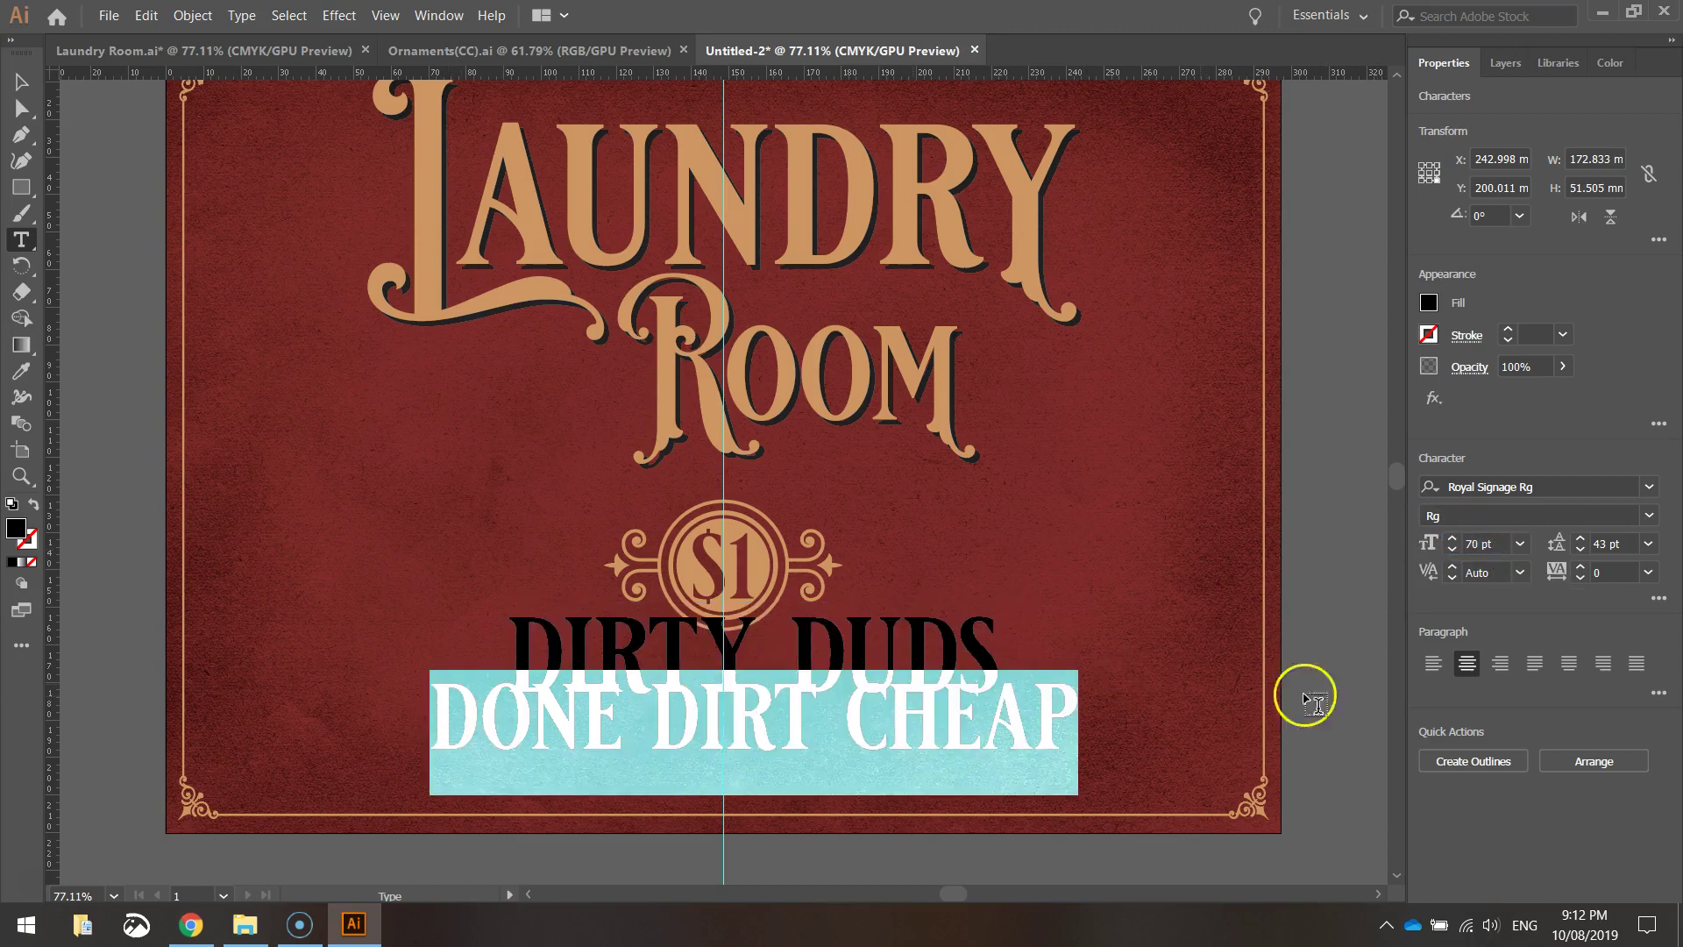
double_click(1460, 542)
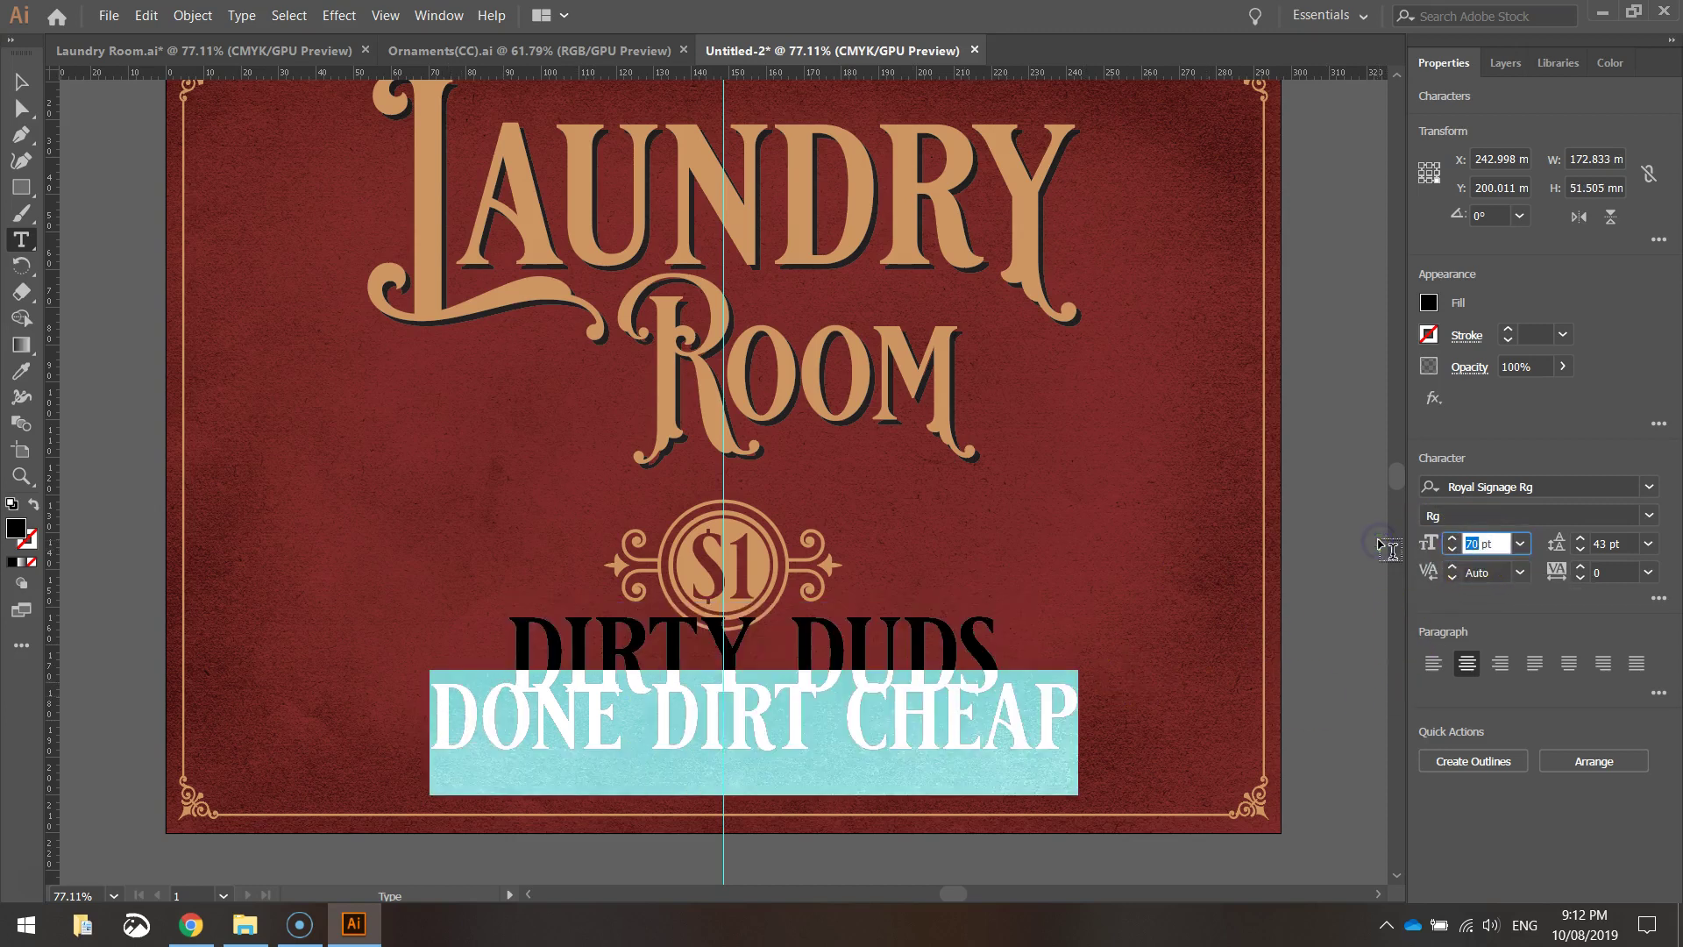
text(53)
key(Return)
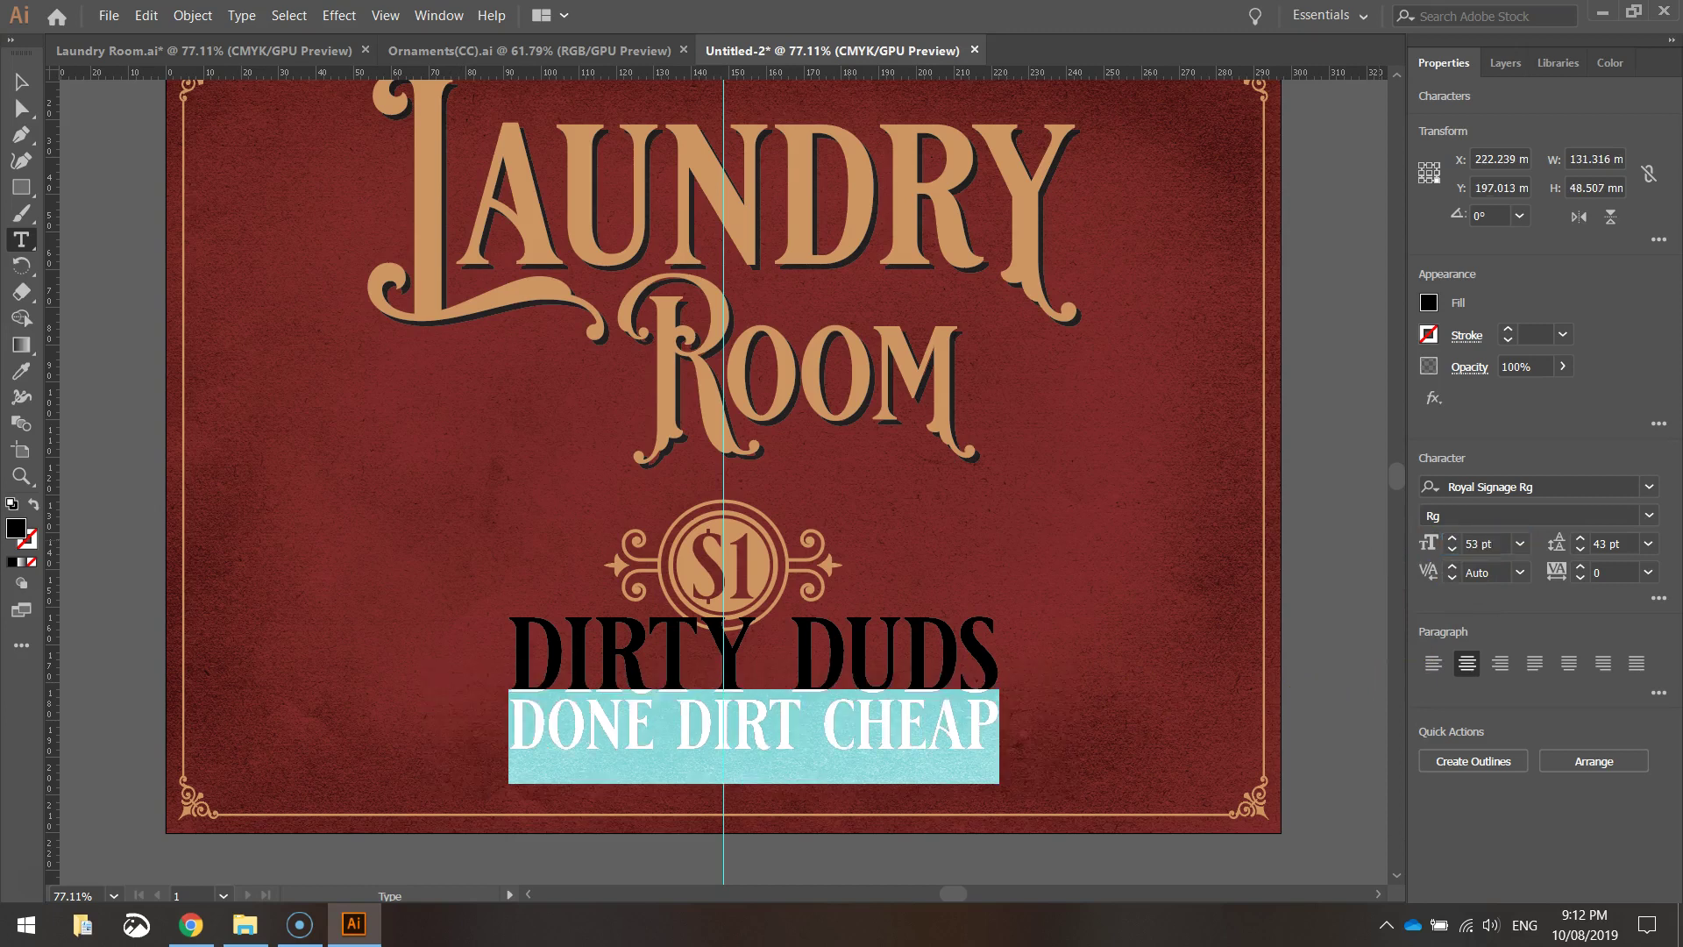
Move the tagline lower toward the bottom border.
click(21, 81)
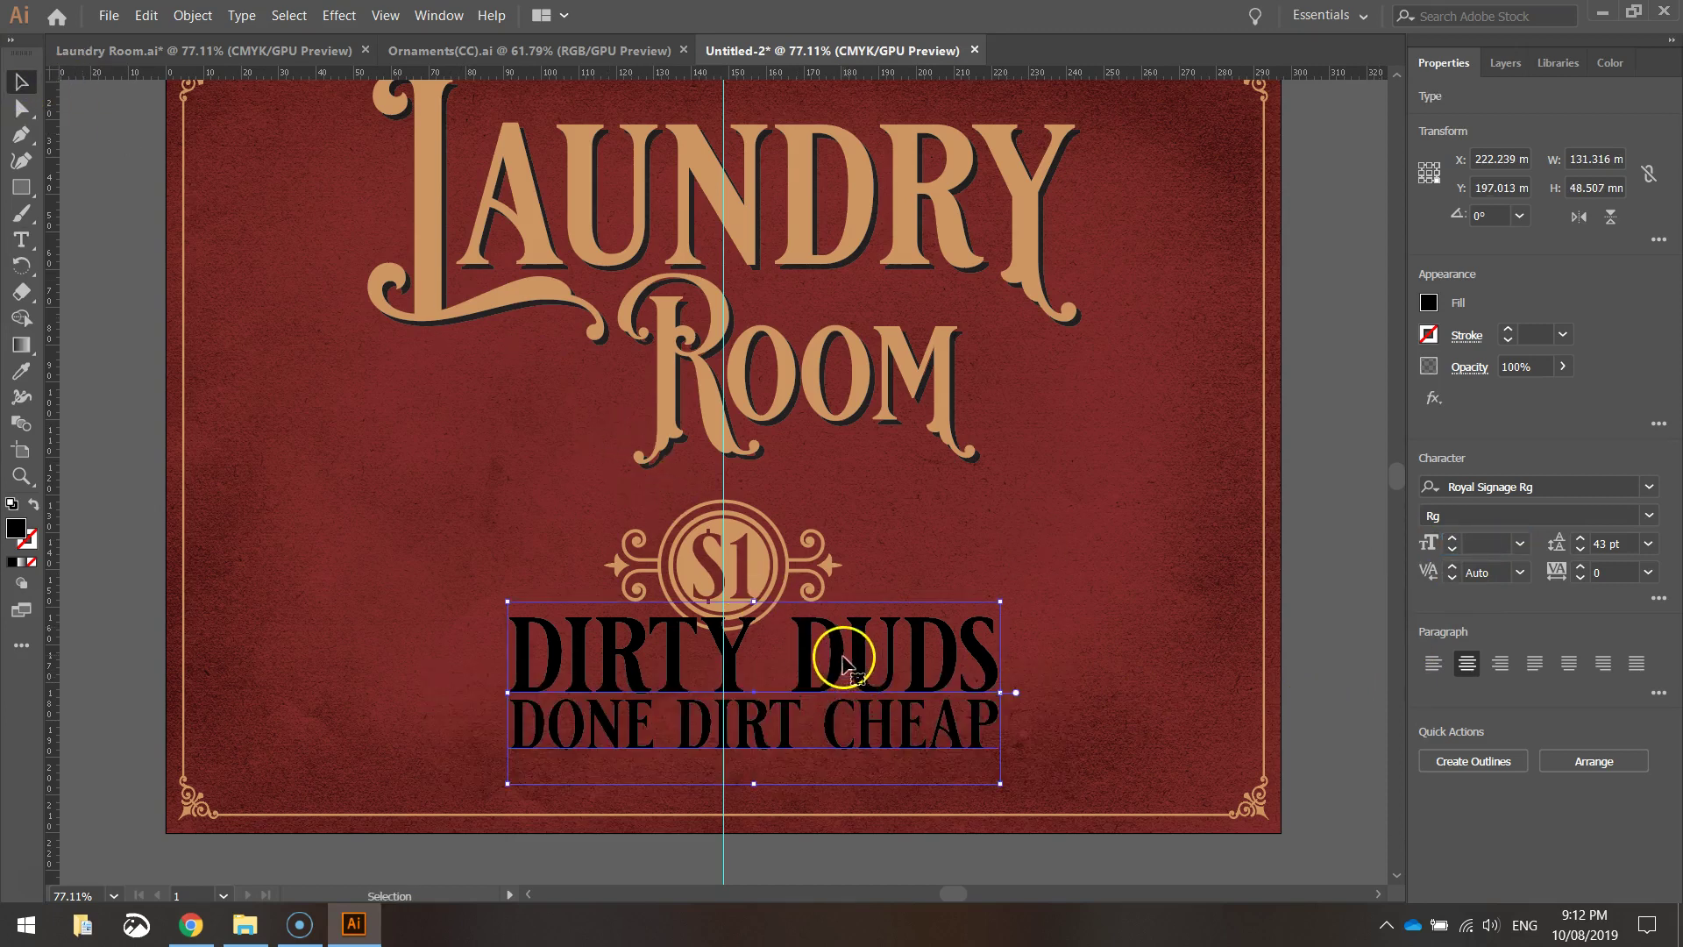
drag(842, 659, 810, 681)
key(Down)
key(Down)
key(Down)
key(Down)
key(Down)
key(Down)
key(Left)
key(Down)
key(Down)
key(Down)
key(Down)
key(Down)
key(Down)
key(Down)
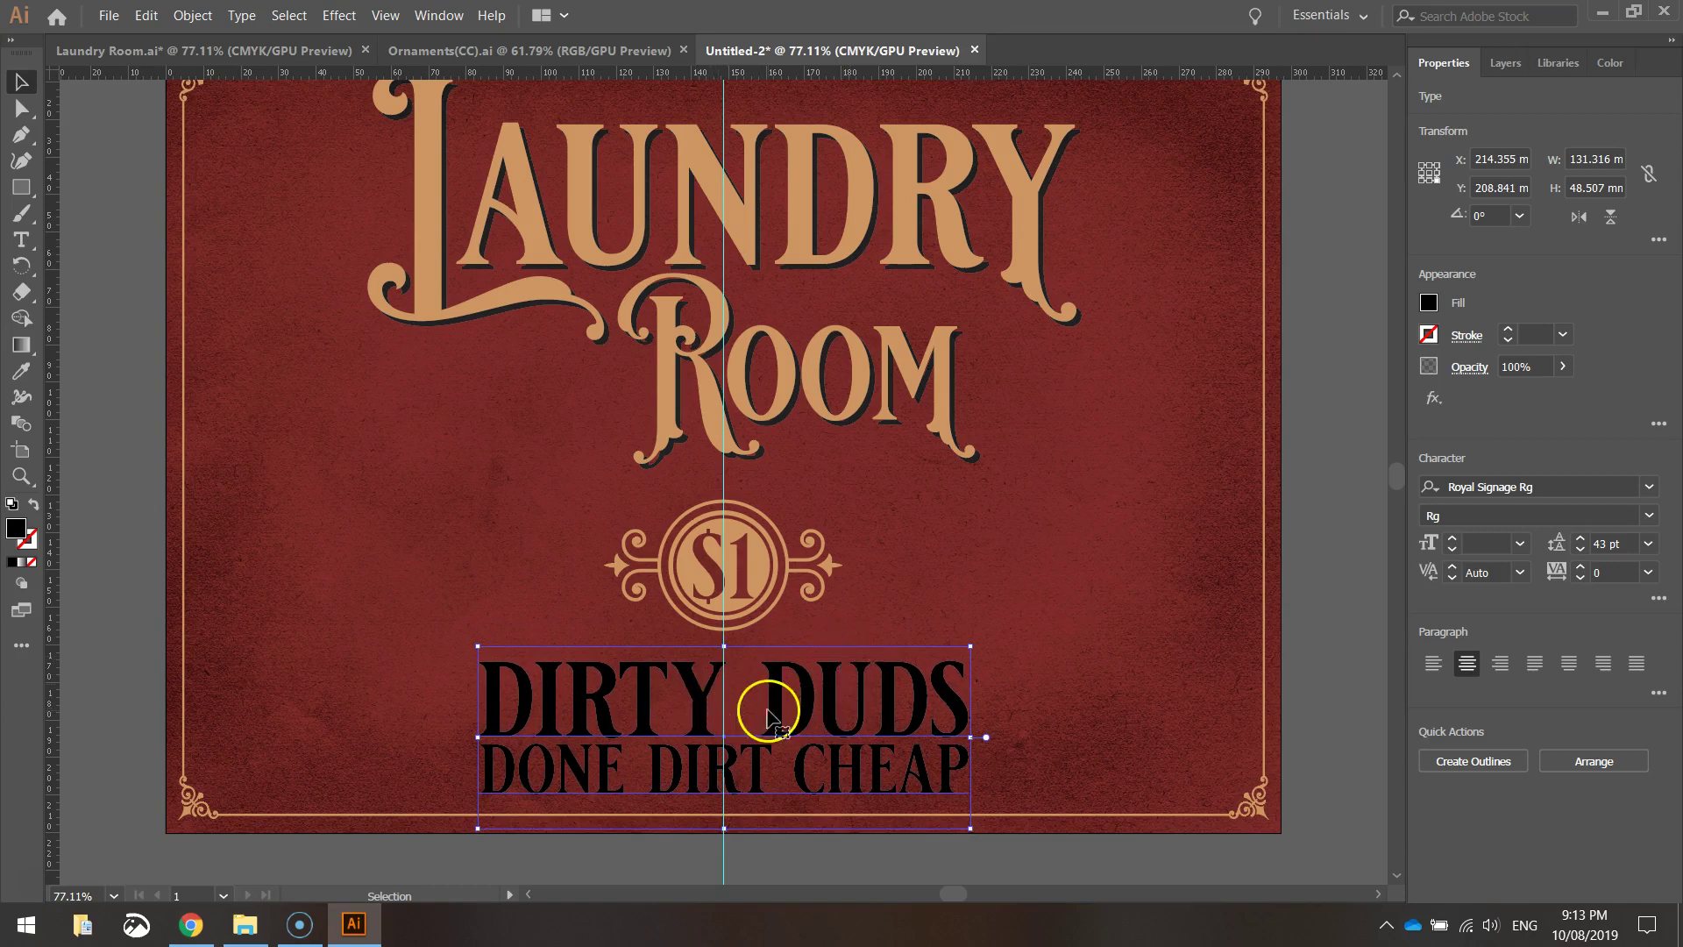
Colour the tagline tan by sampling the corner ornament.
click(21, 372)
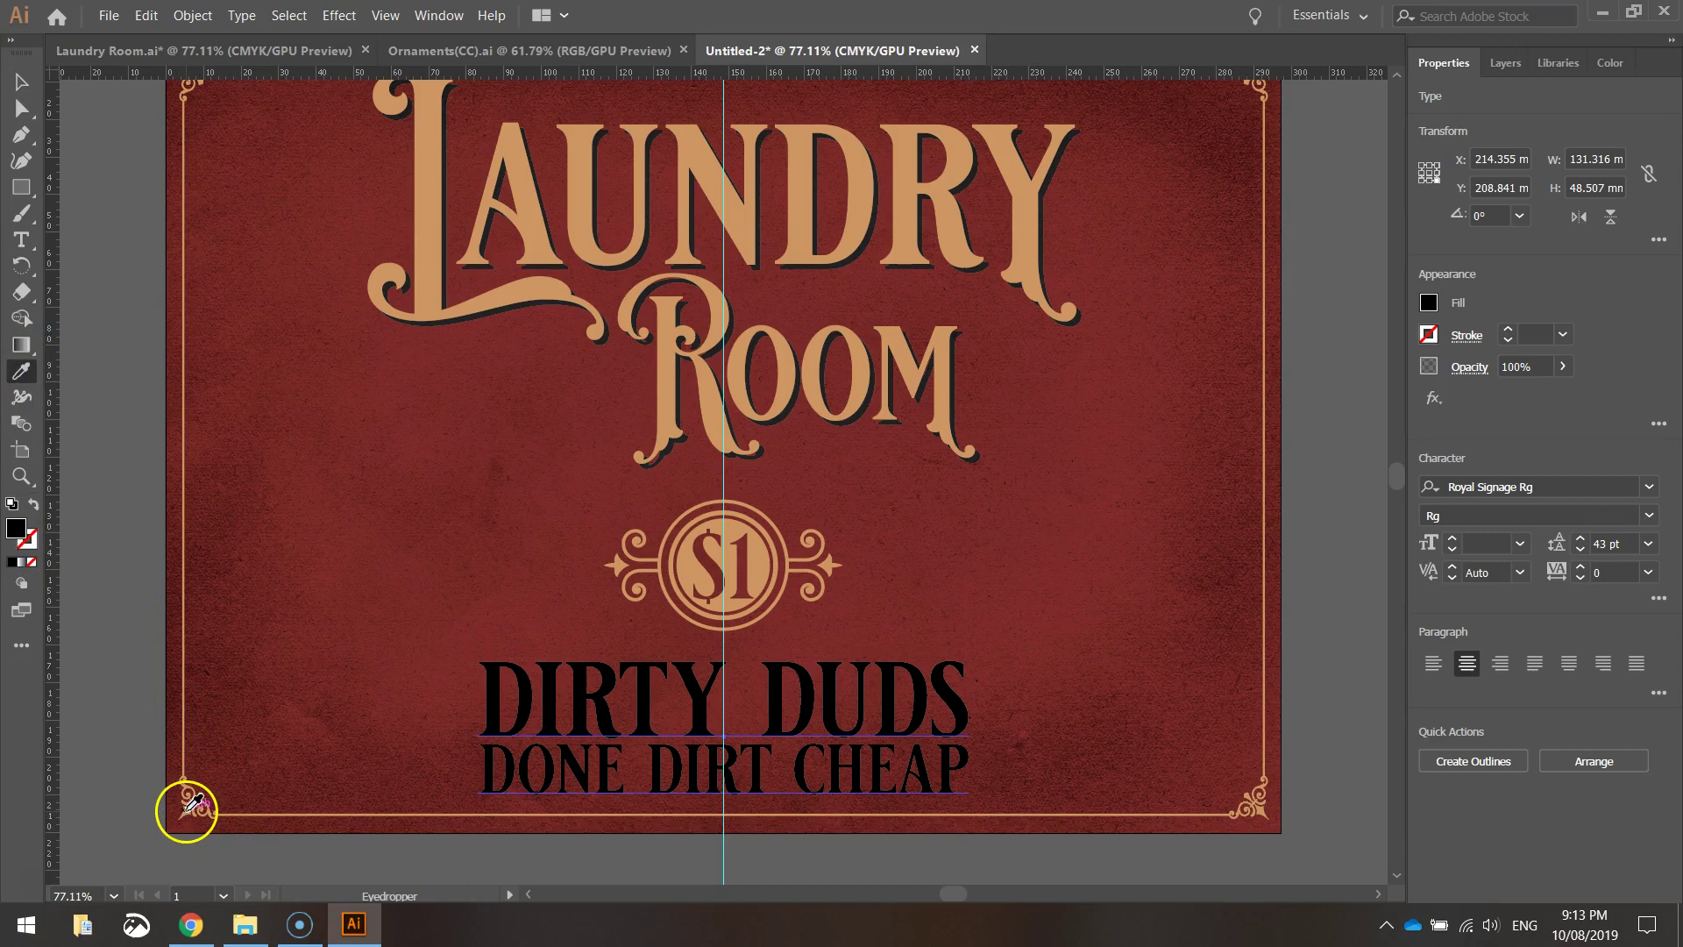
click(195, 802)
click(21, 81)
click(128, 166)
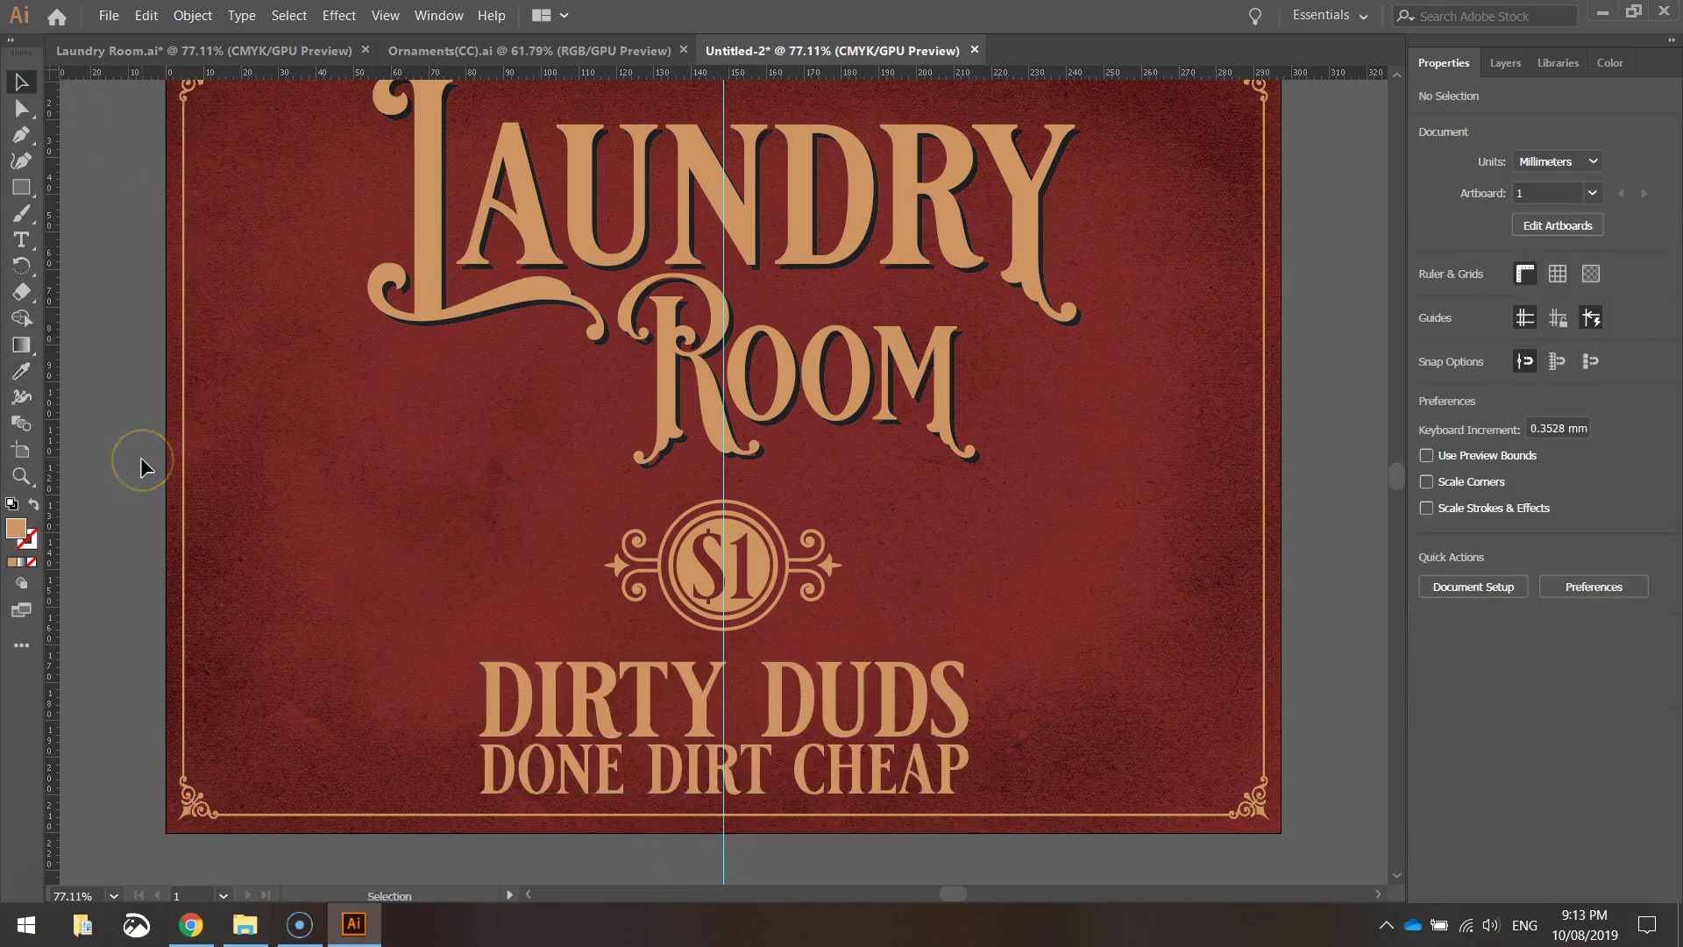
click(352, 547)
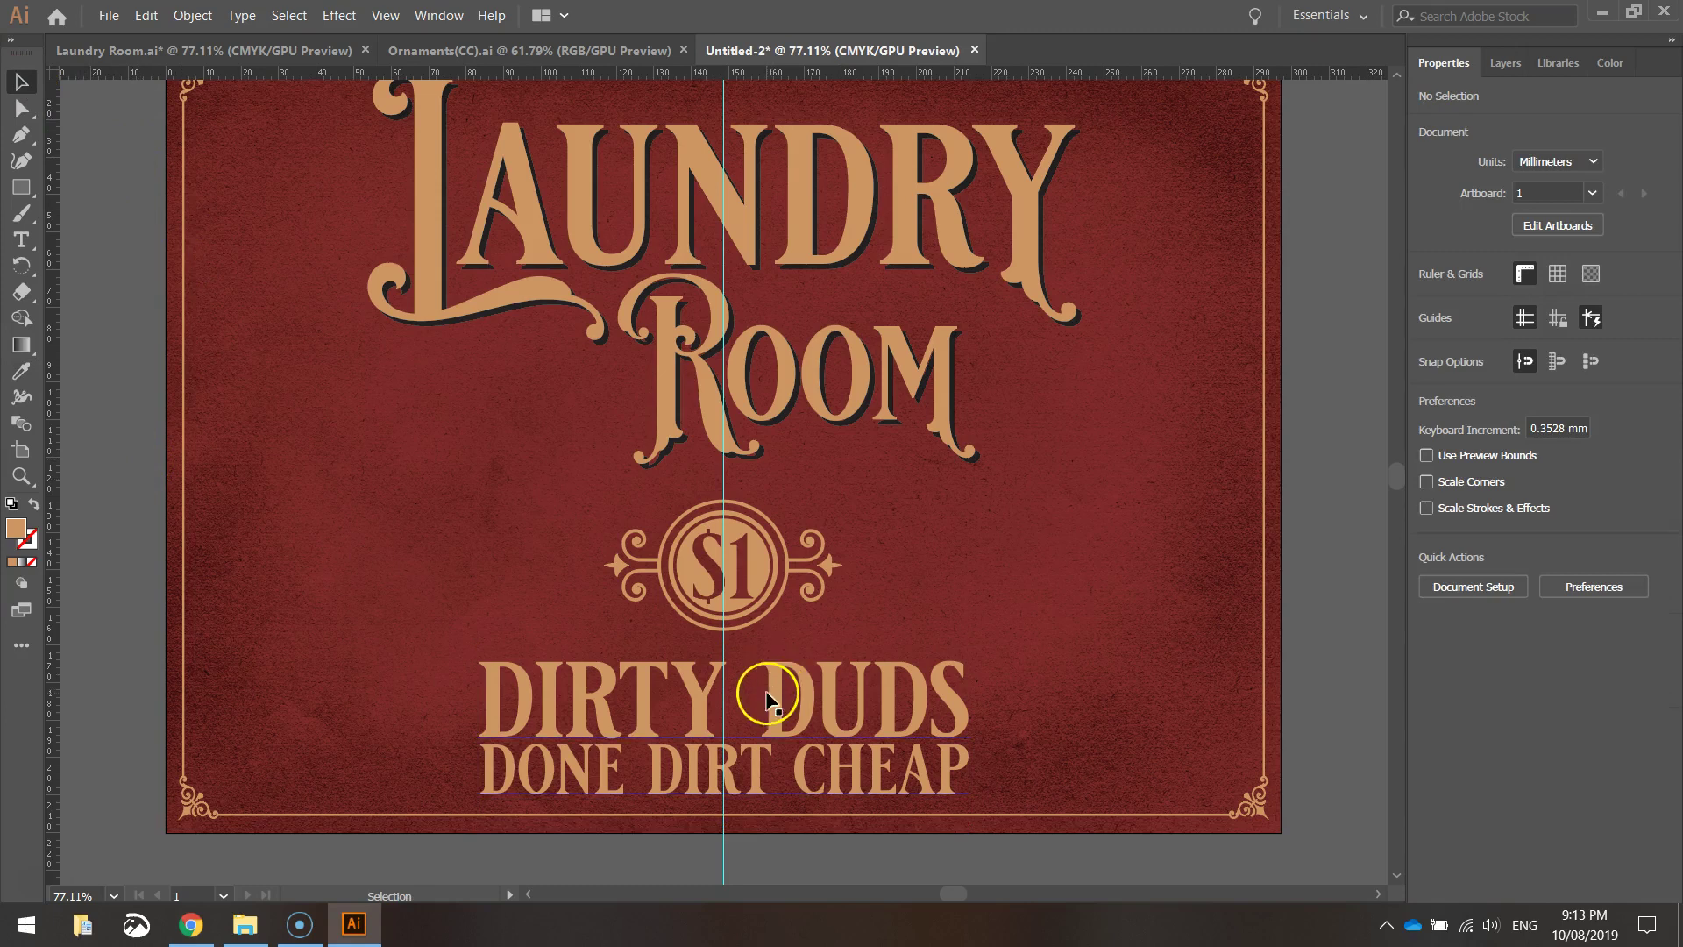
Paste a black copy of the tagline in place, offset slightly right and down.
click(706, 709)
click(145, 16)
click(169, 103)
click(145, 16)
click(218, 194)
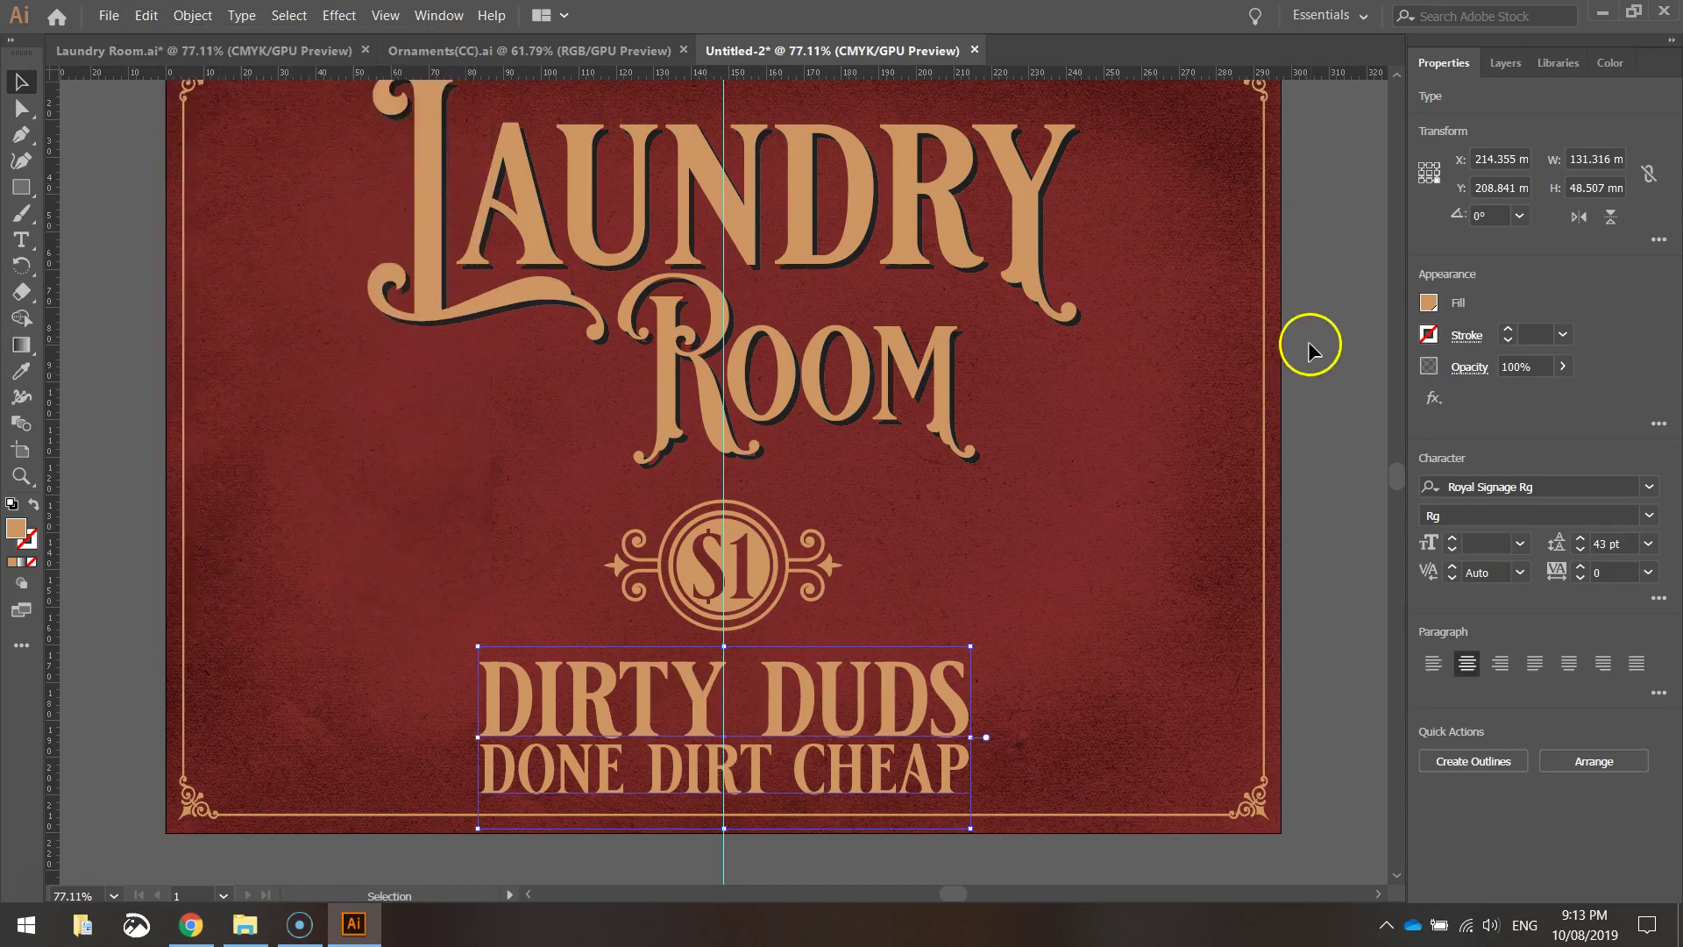
click(1430, 302)
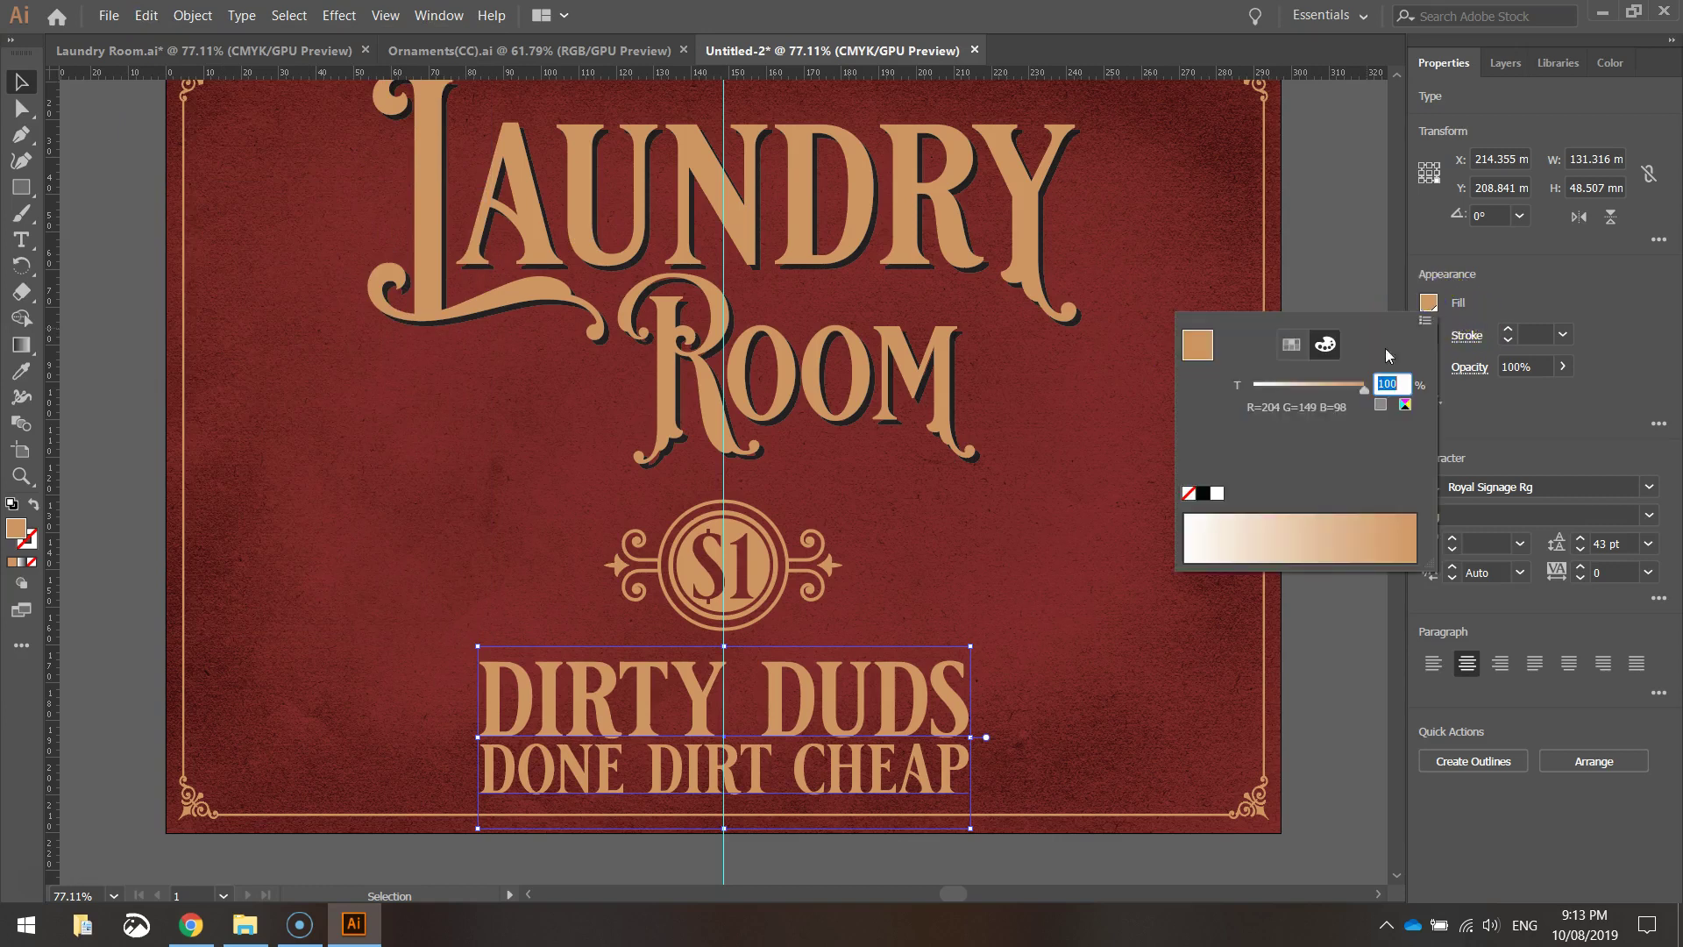
click(1207, 496)
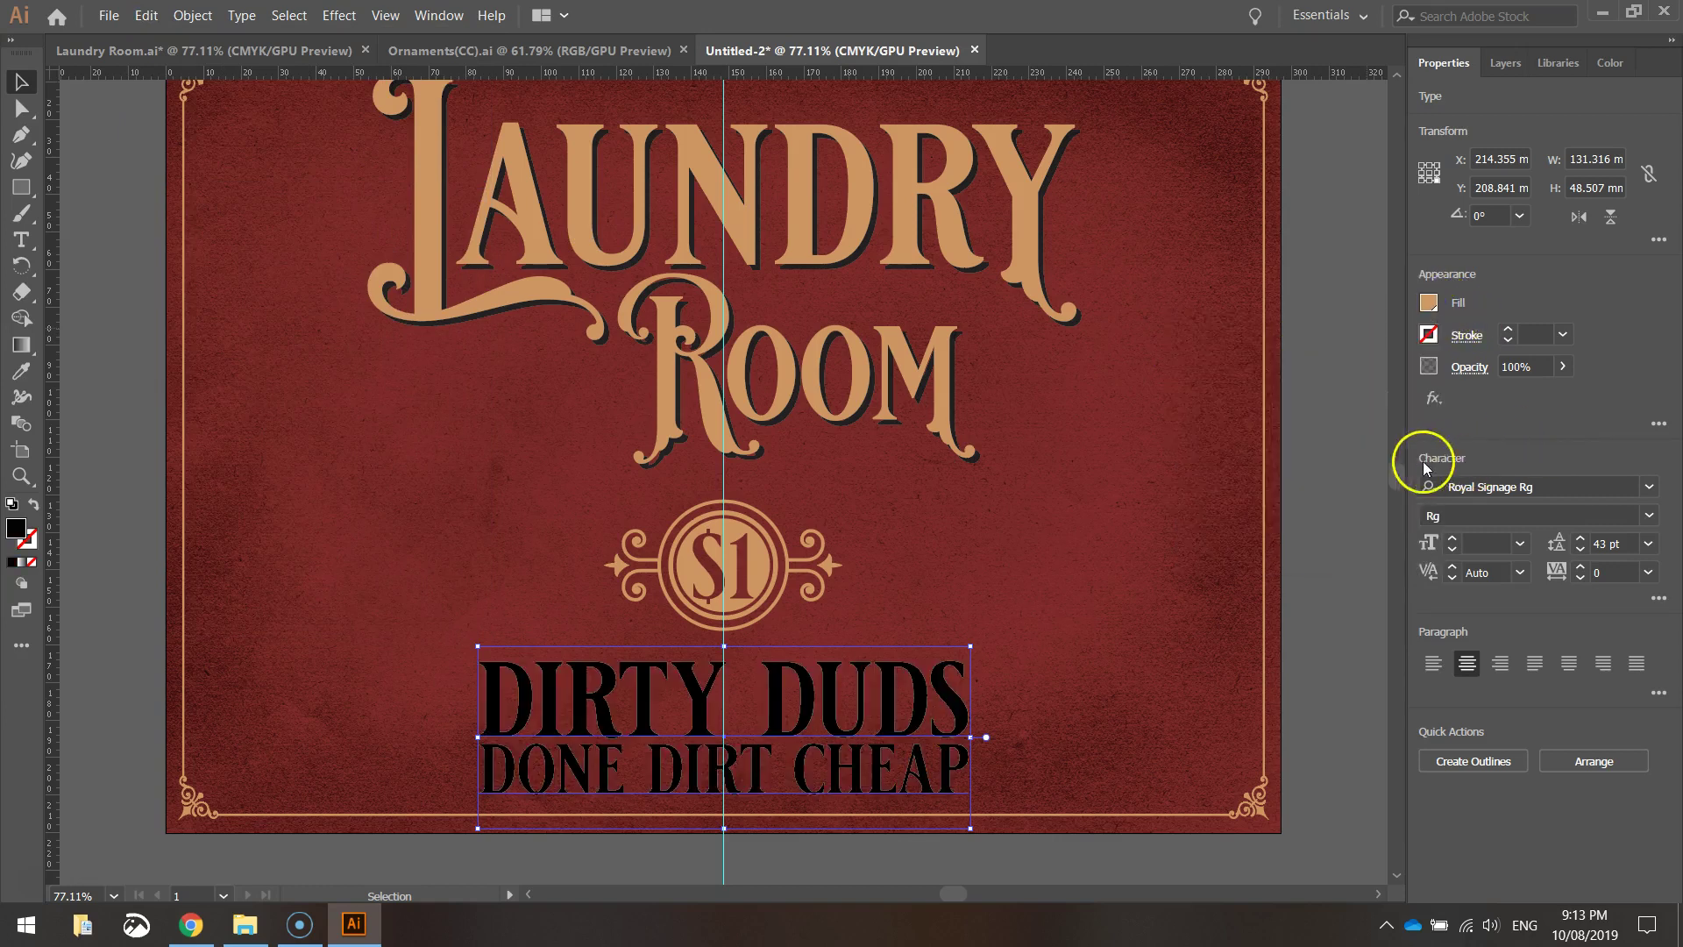
key(Down)
key(Down)
key(Right)
key(Right)
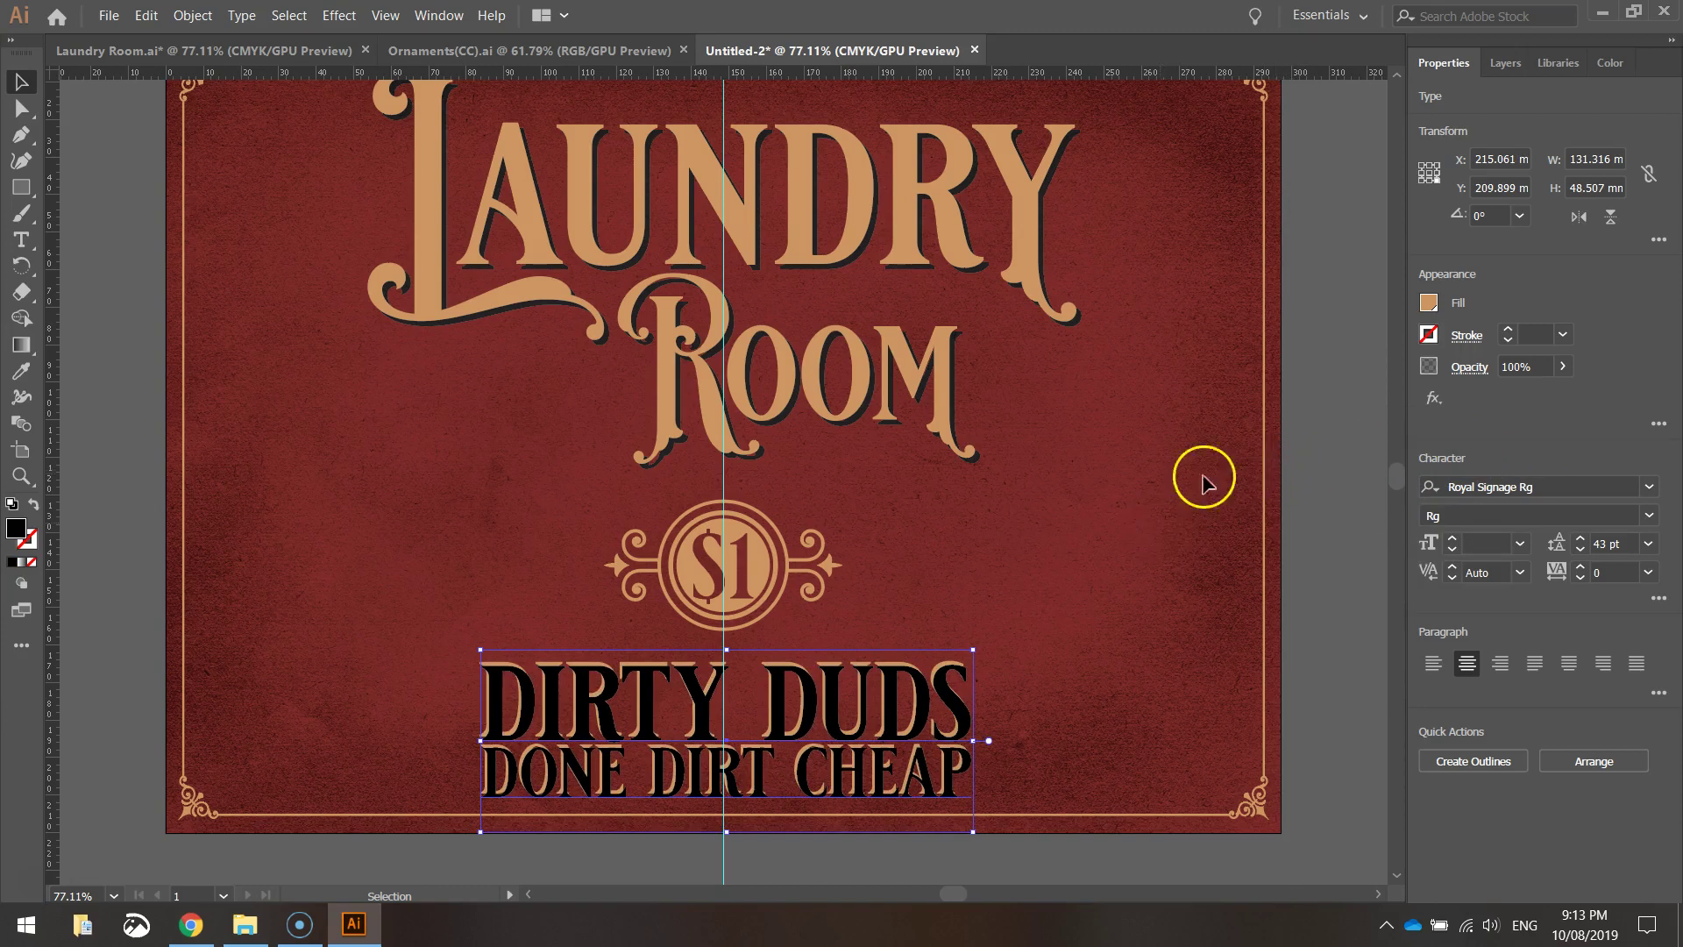
Move the black tagline copy behind the tan one in Layers and offset it further.
click(1508, 67)
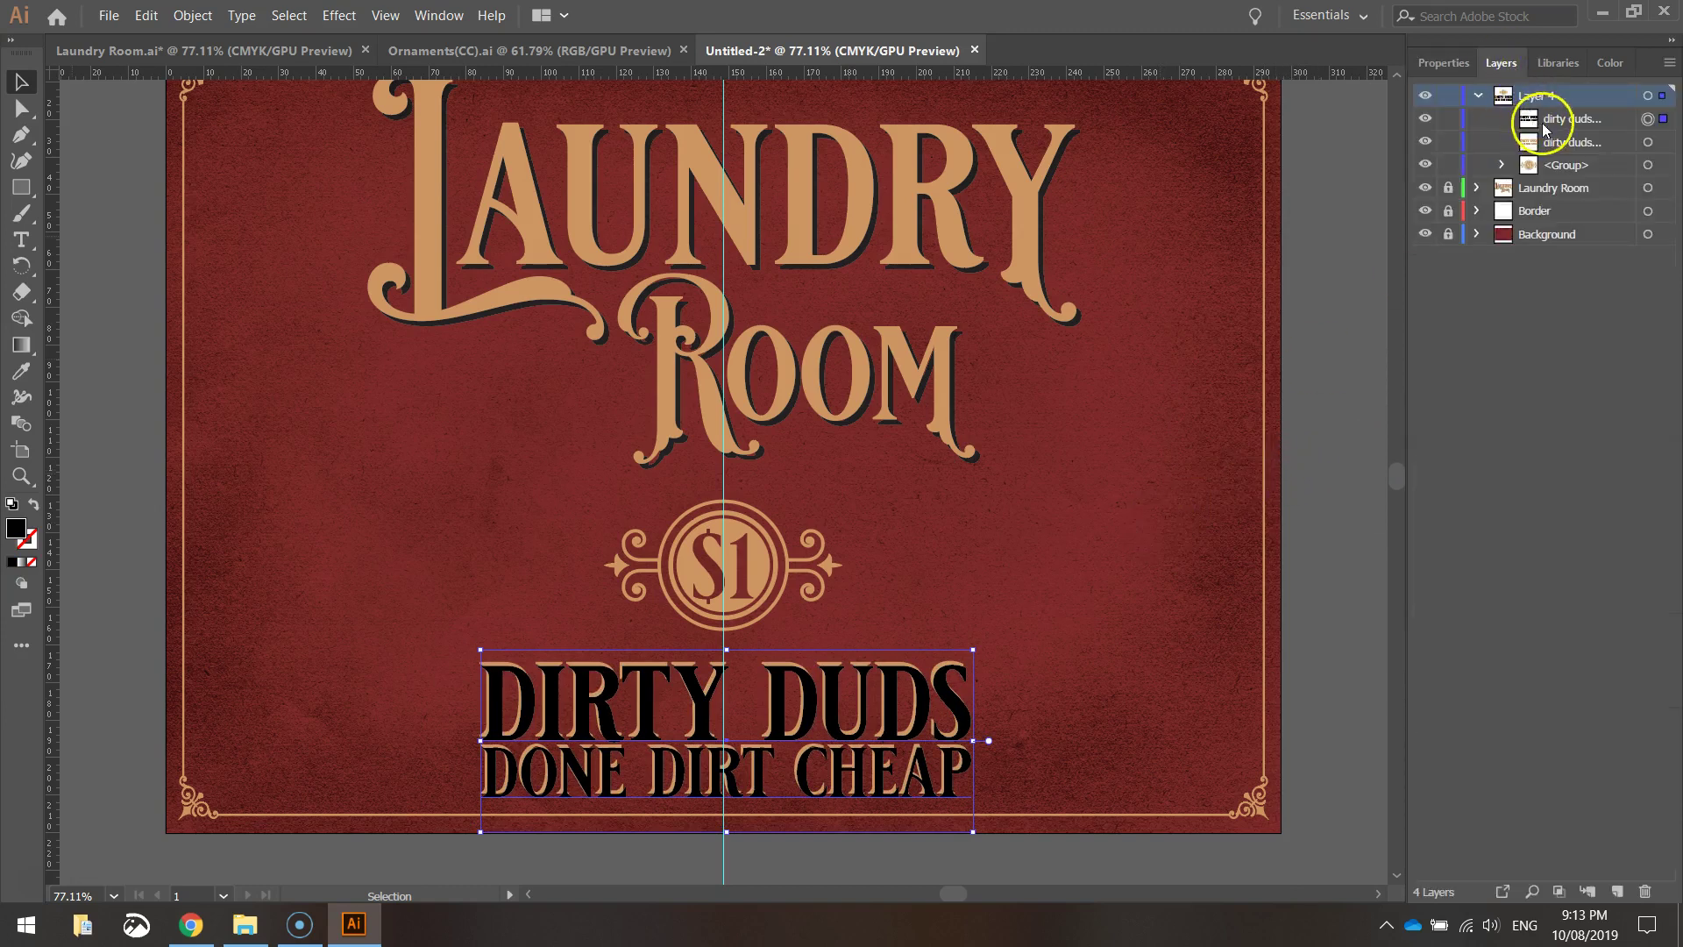
drag(1563, 126, 1567, 152)
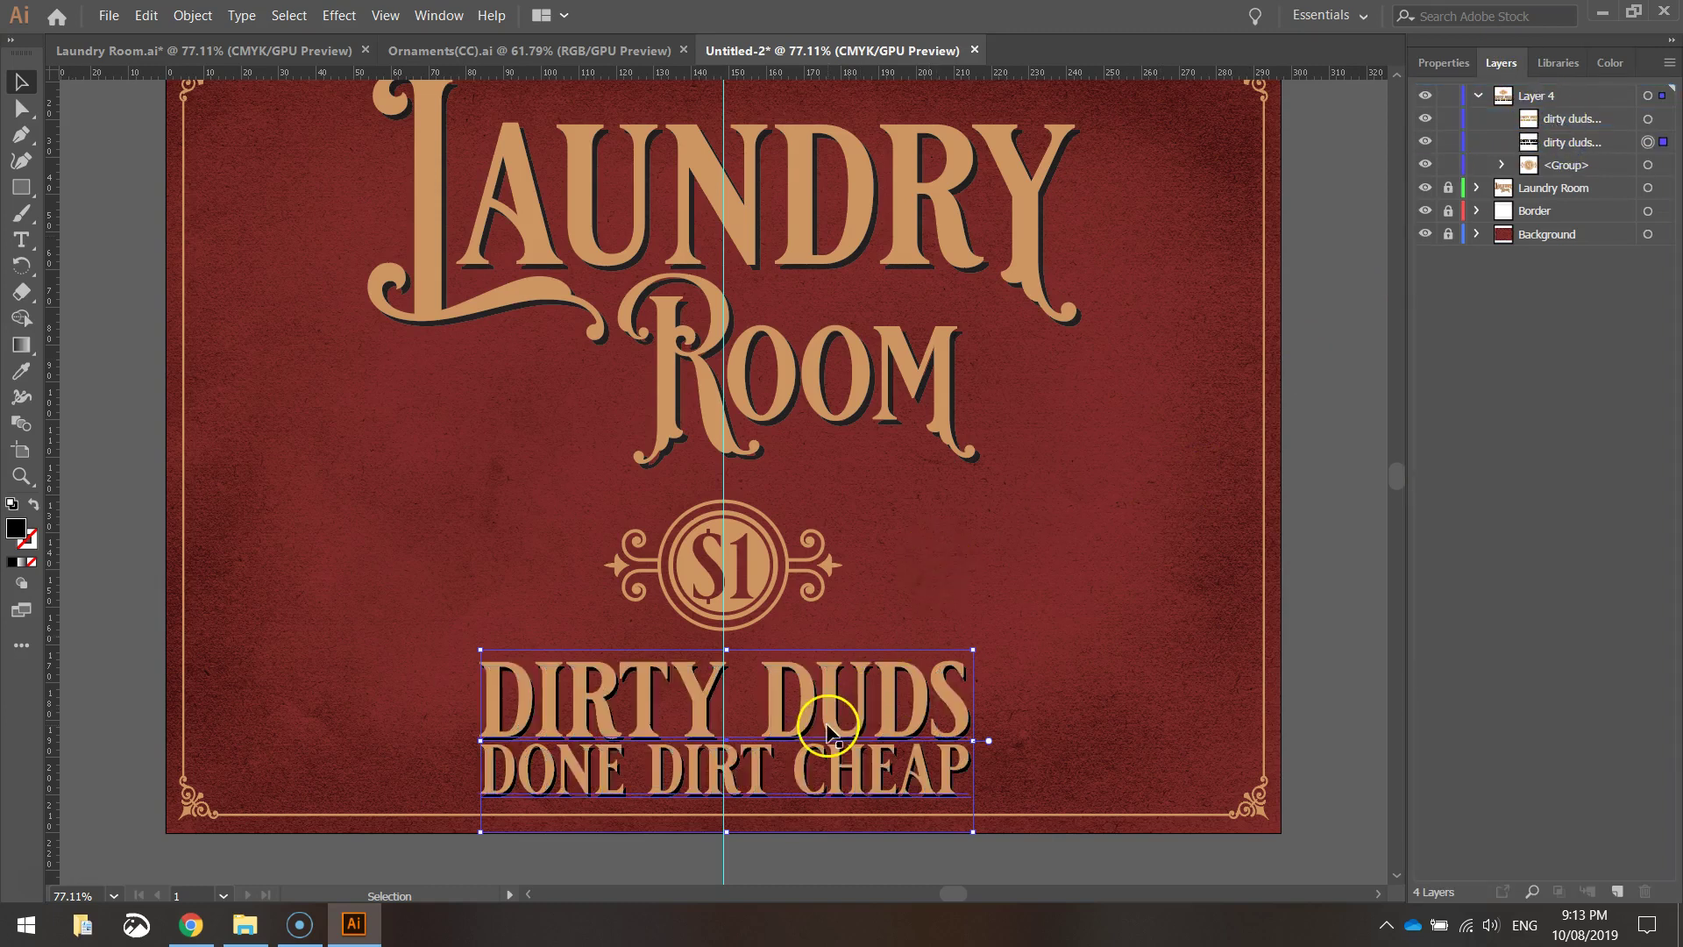
click(1581, 144)
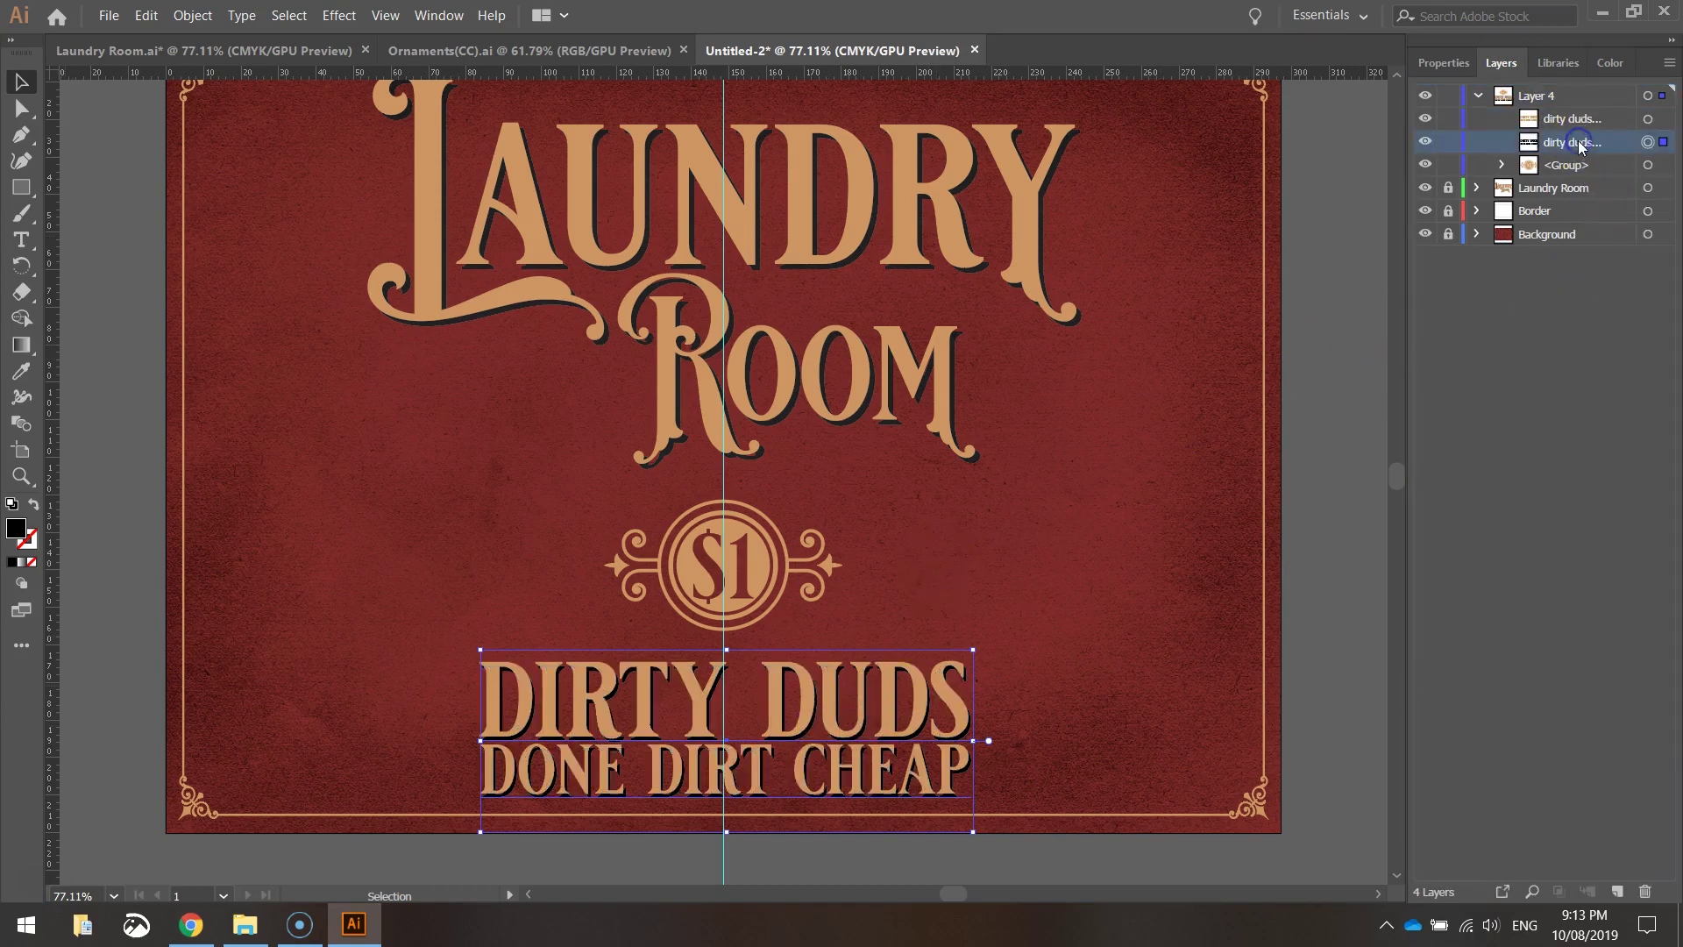
click(985, 738)
key(Right)
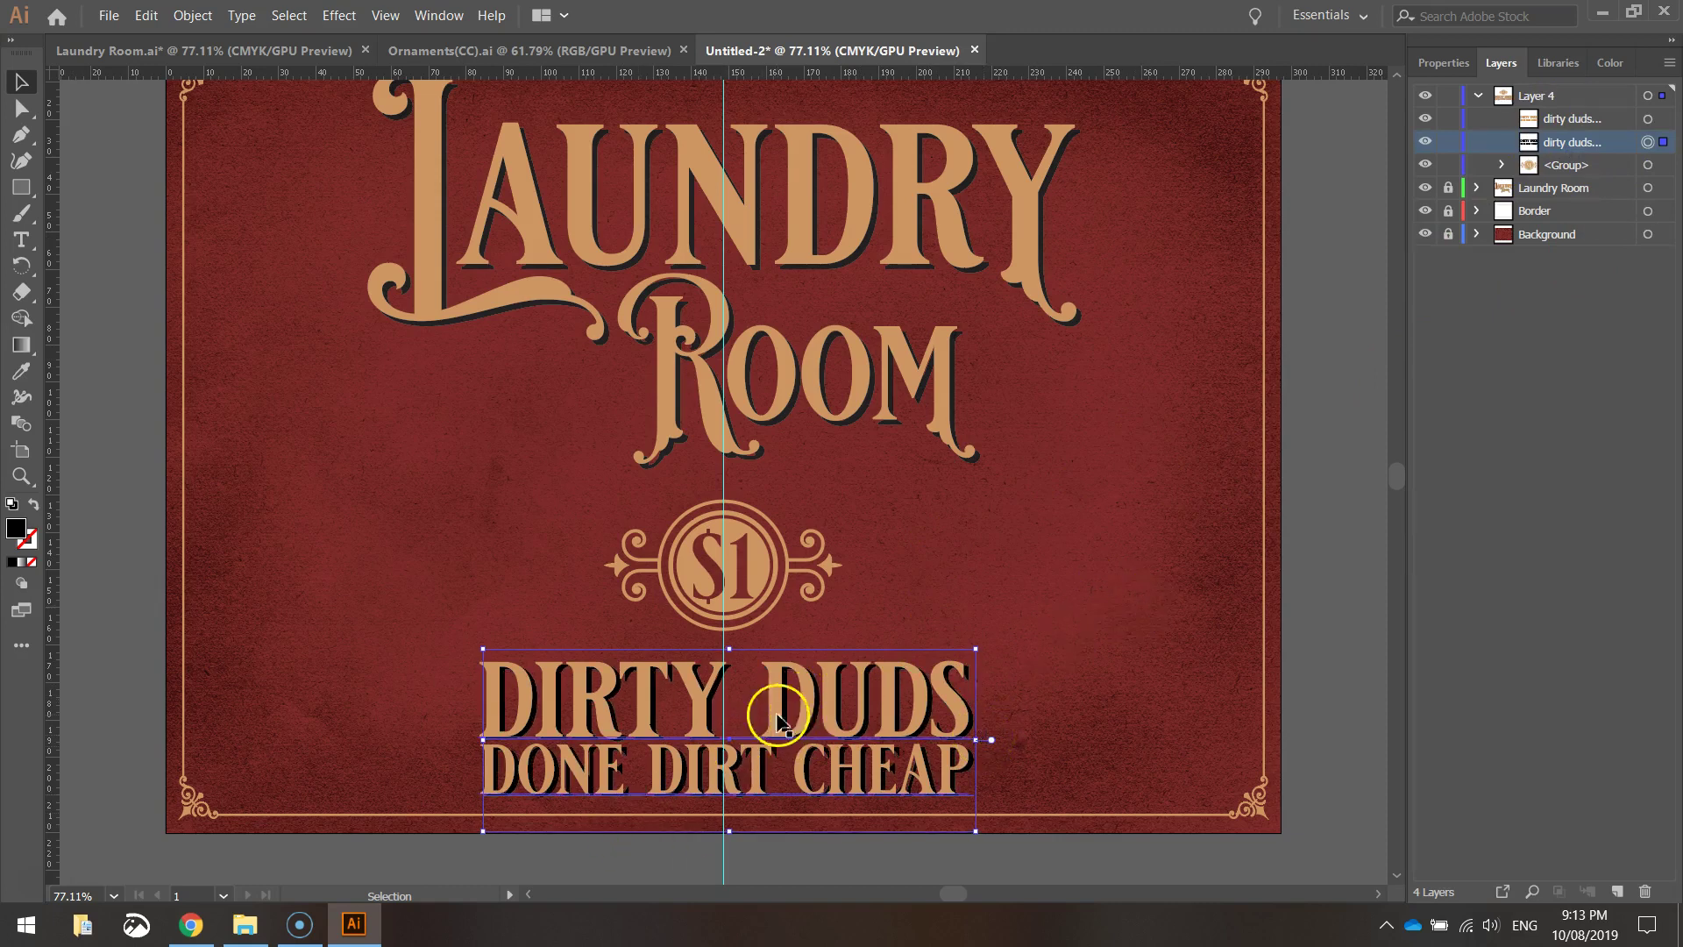
Select both tagline copies and cut them from the canvas.
click(1085, 592)
drag(1049, 666, 765, 791)
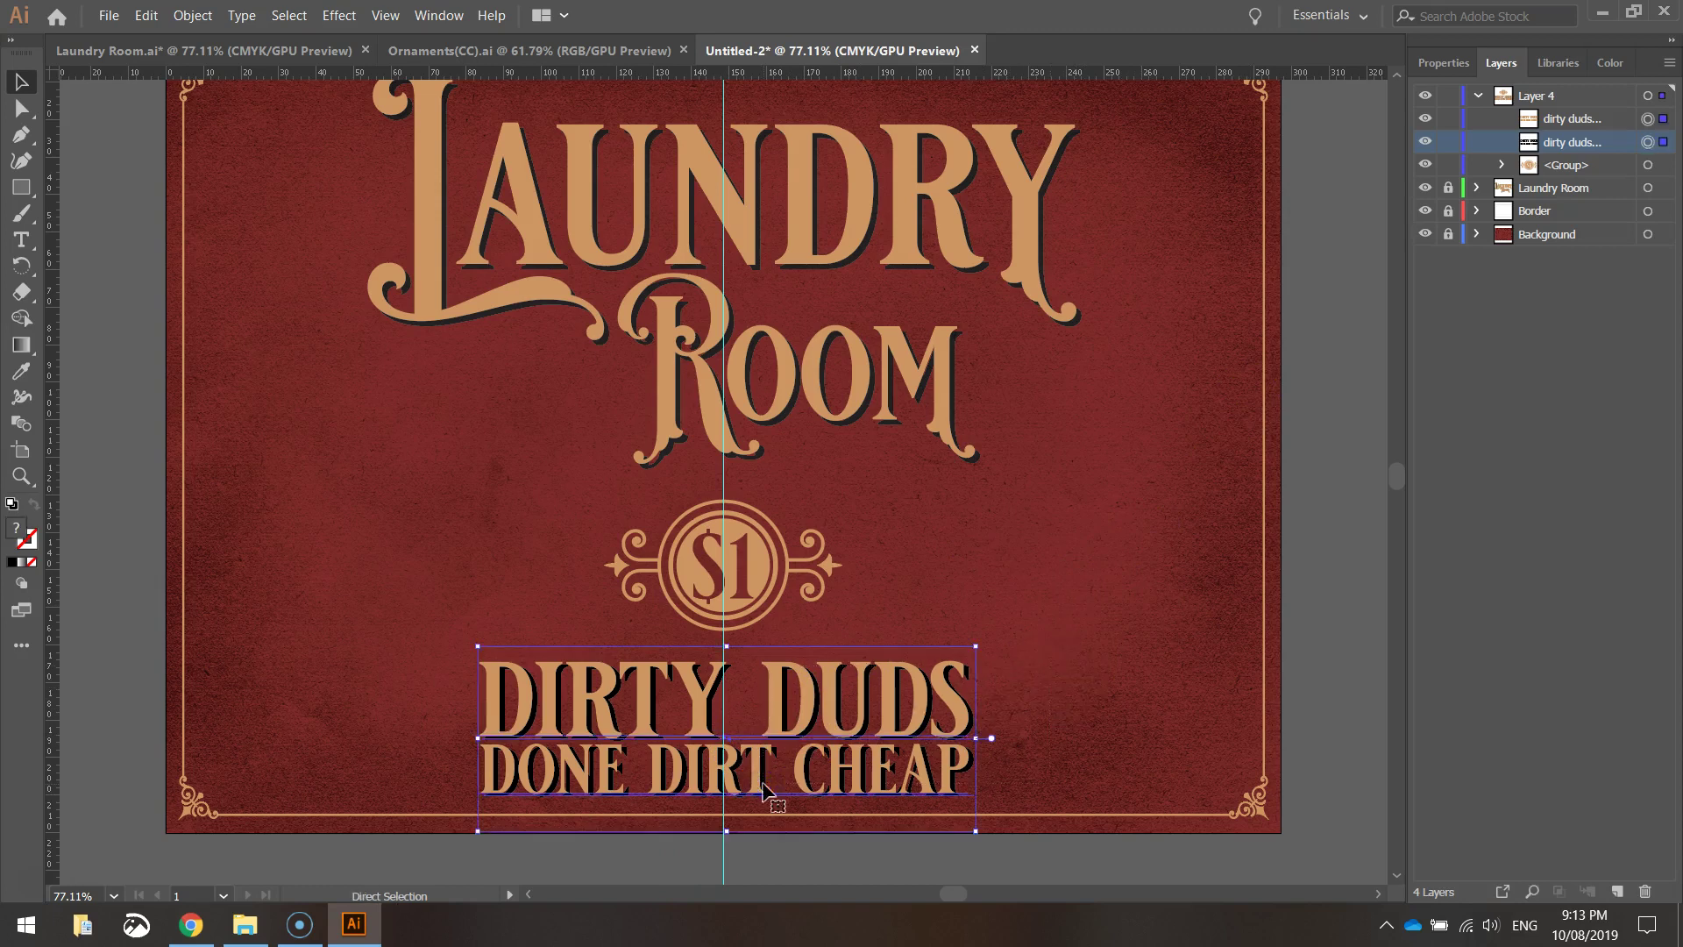
key(v)
shift+click(1548, 121)
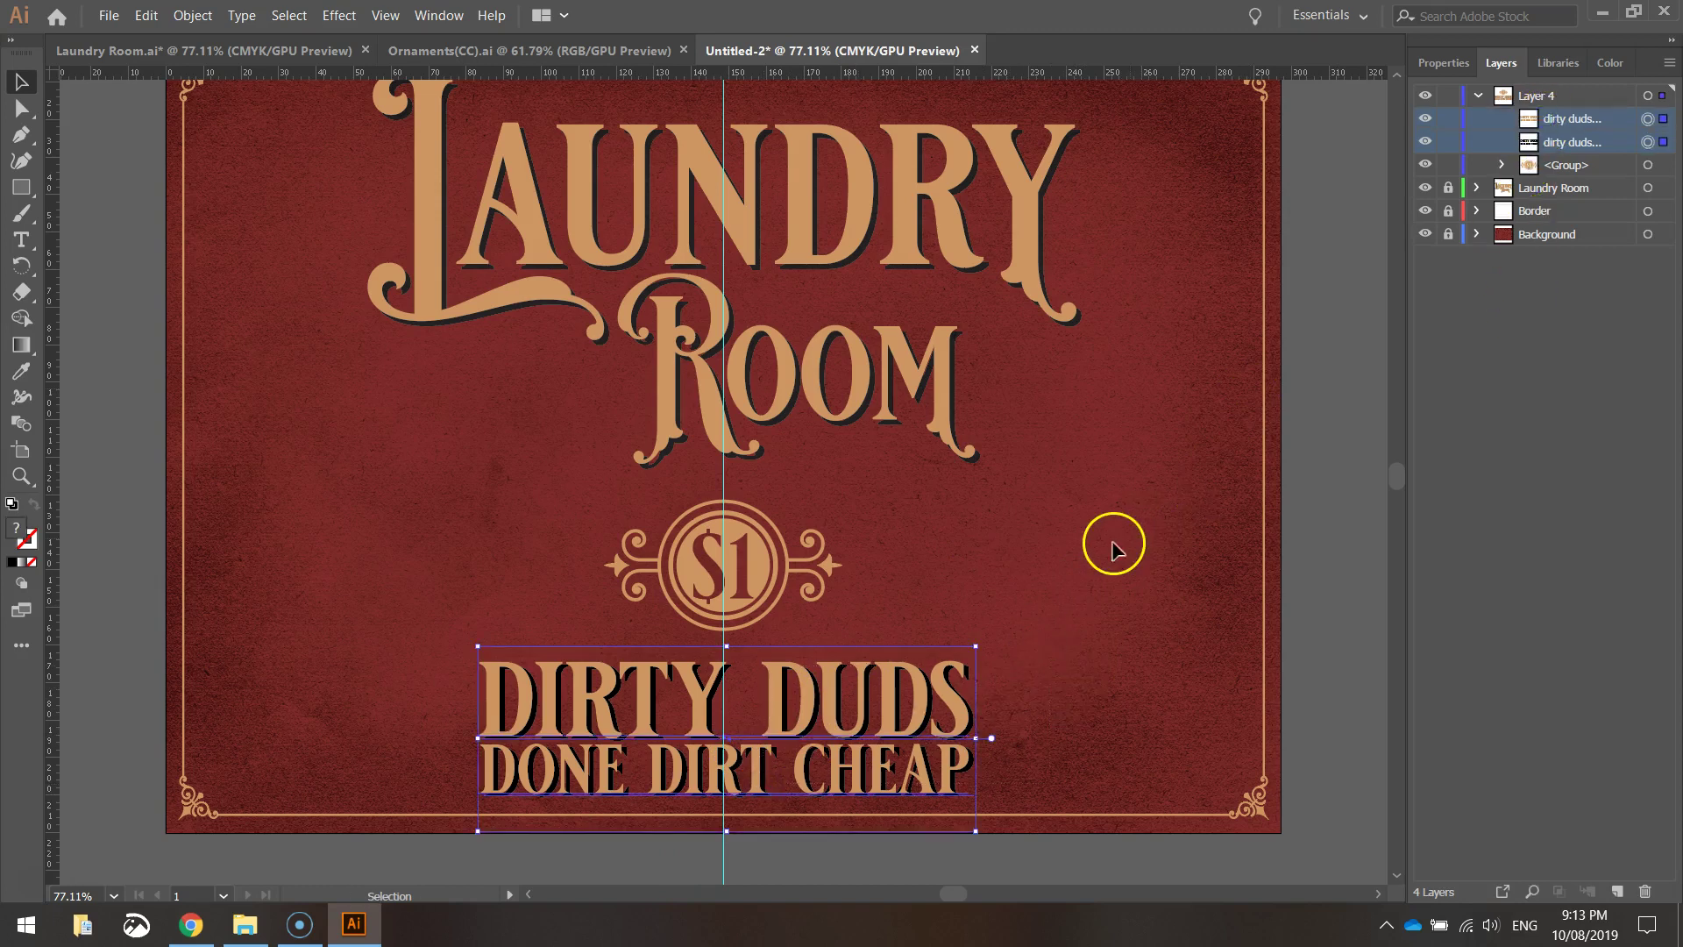
key(Delete)
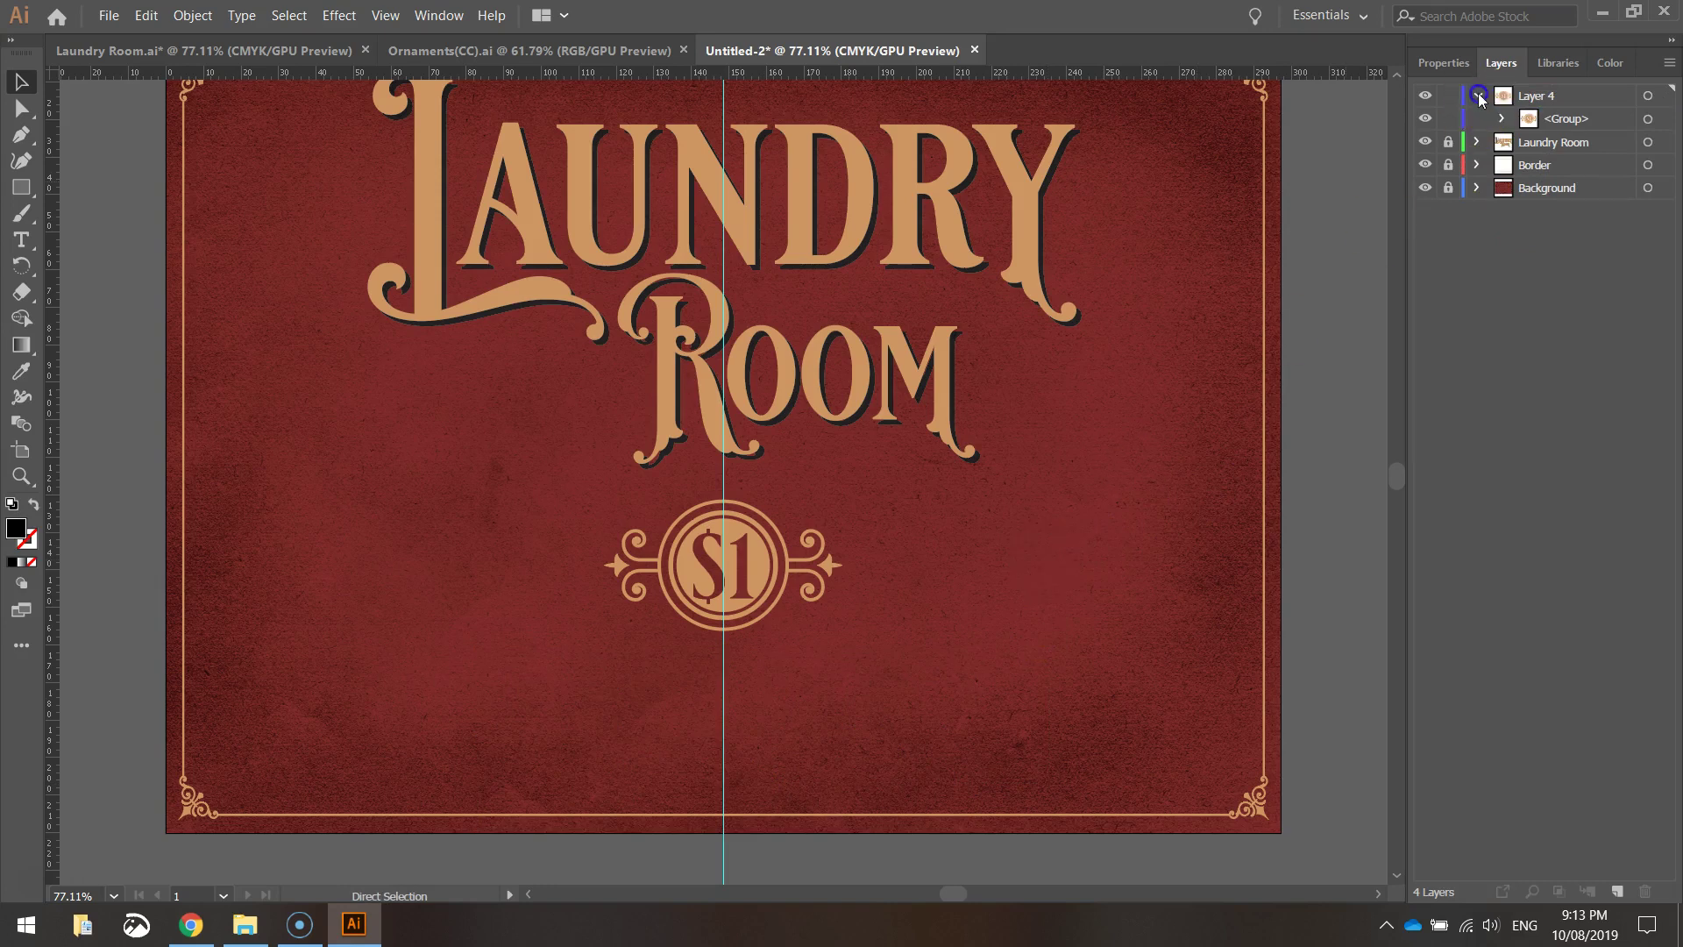
Rename Layer 4 to '$1' and add a new layer named 'Dirty Duds'.
click(1479, 96)
double_click(1540, 96)
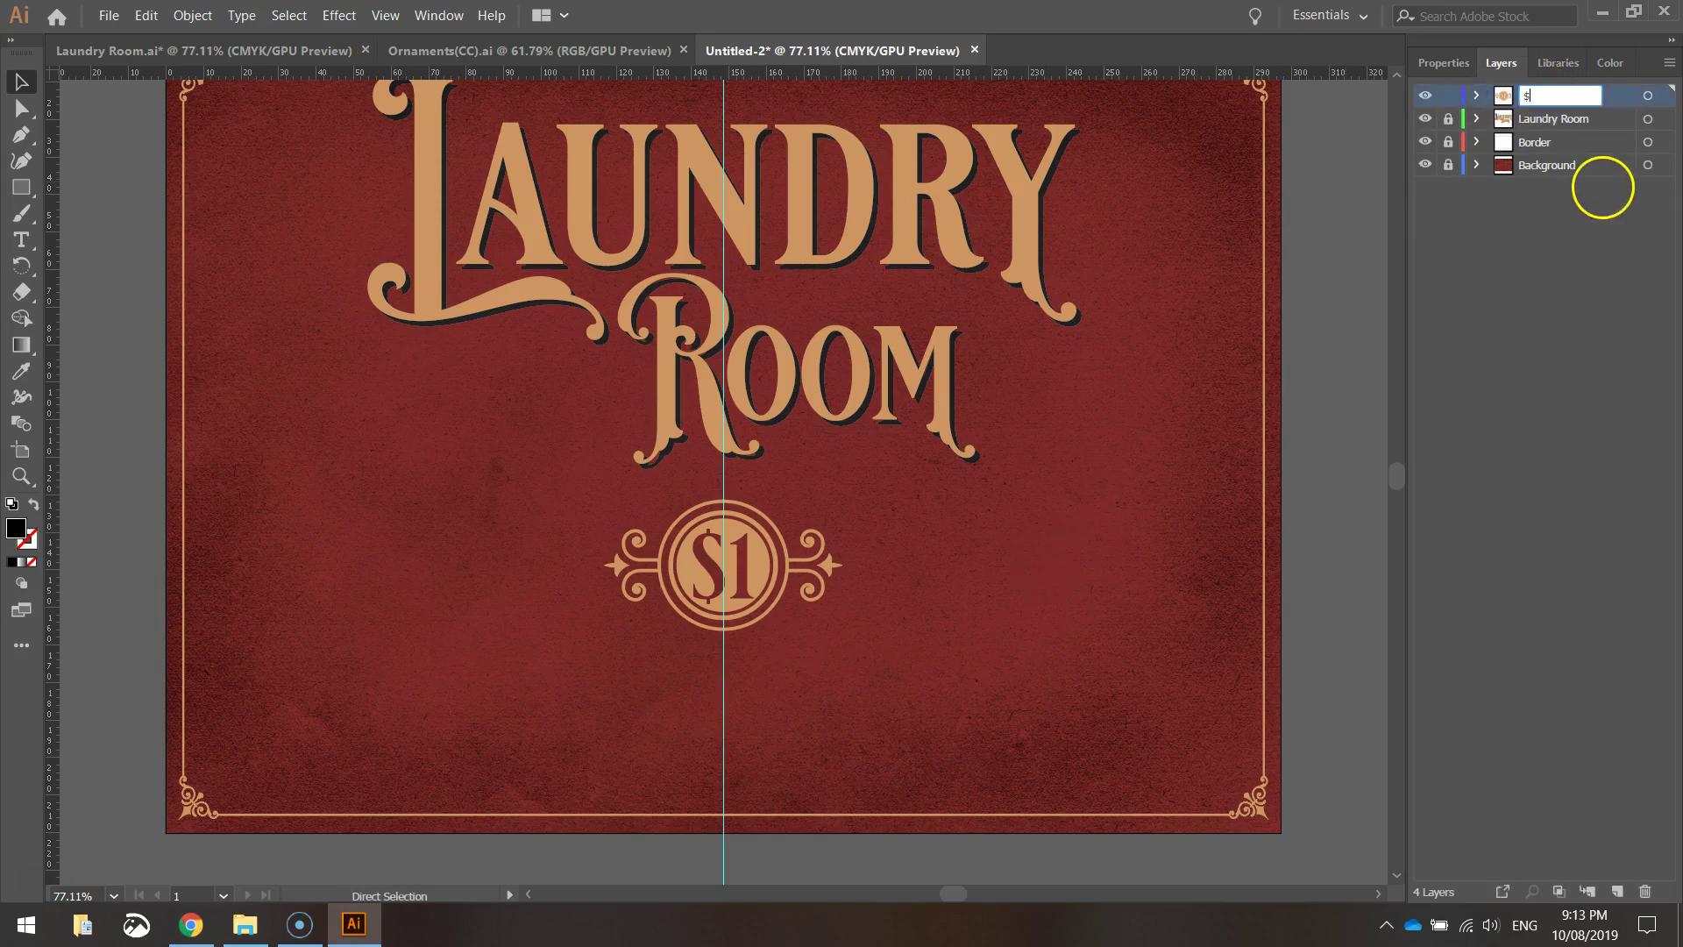
key(Return)
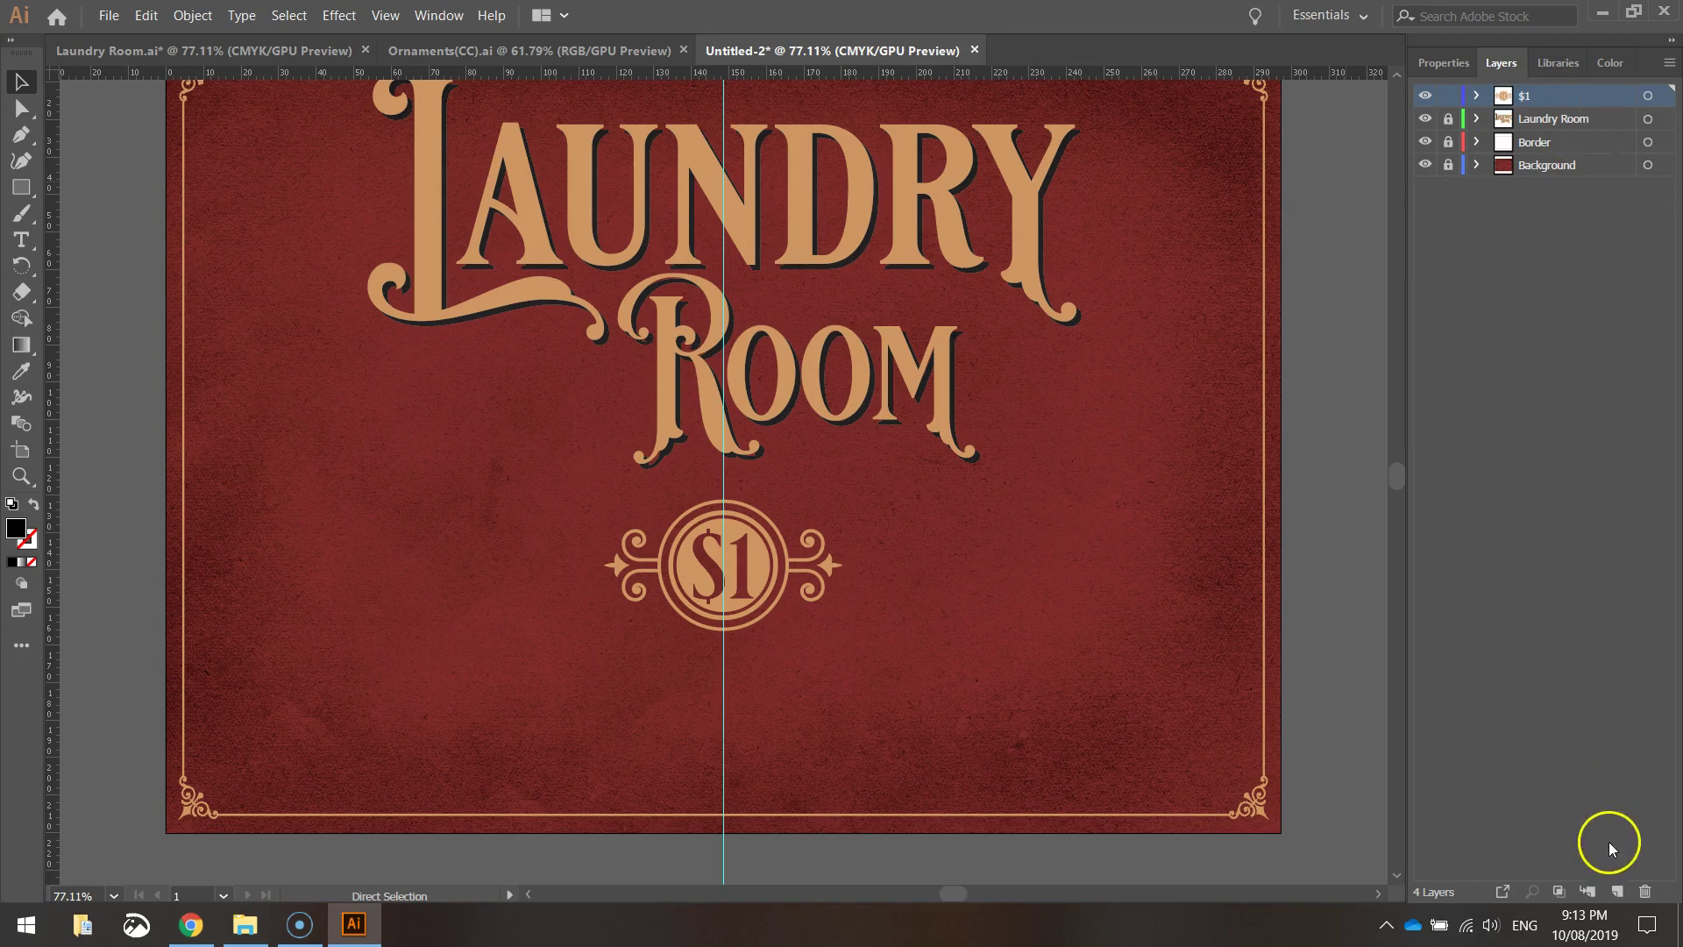
click(1617, 891)
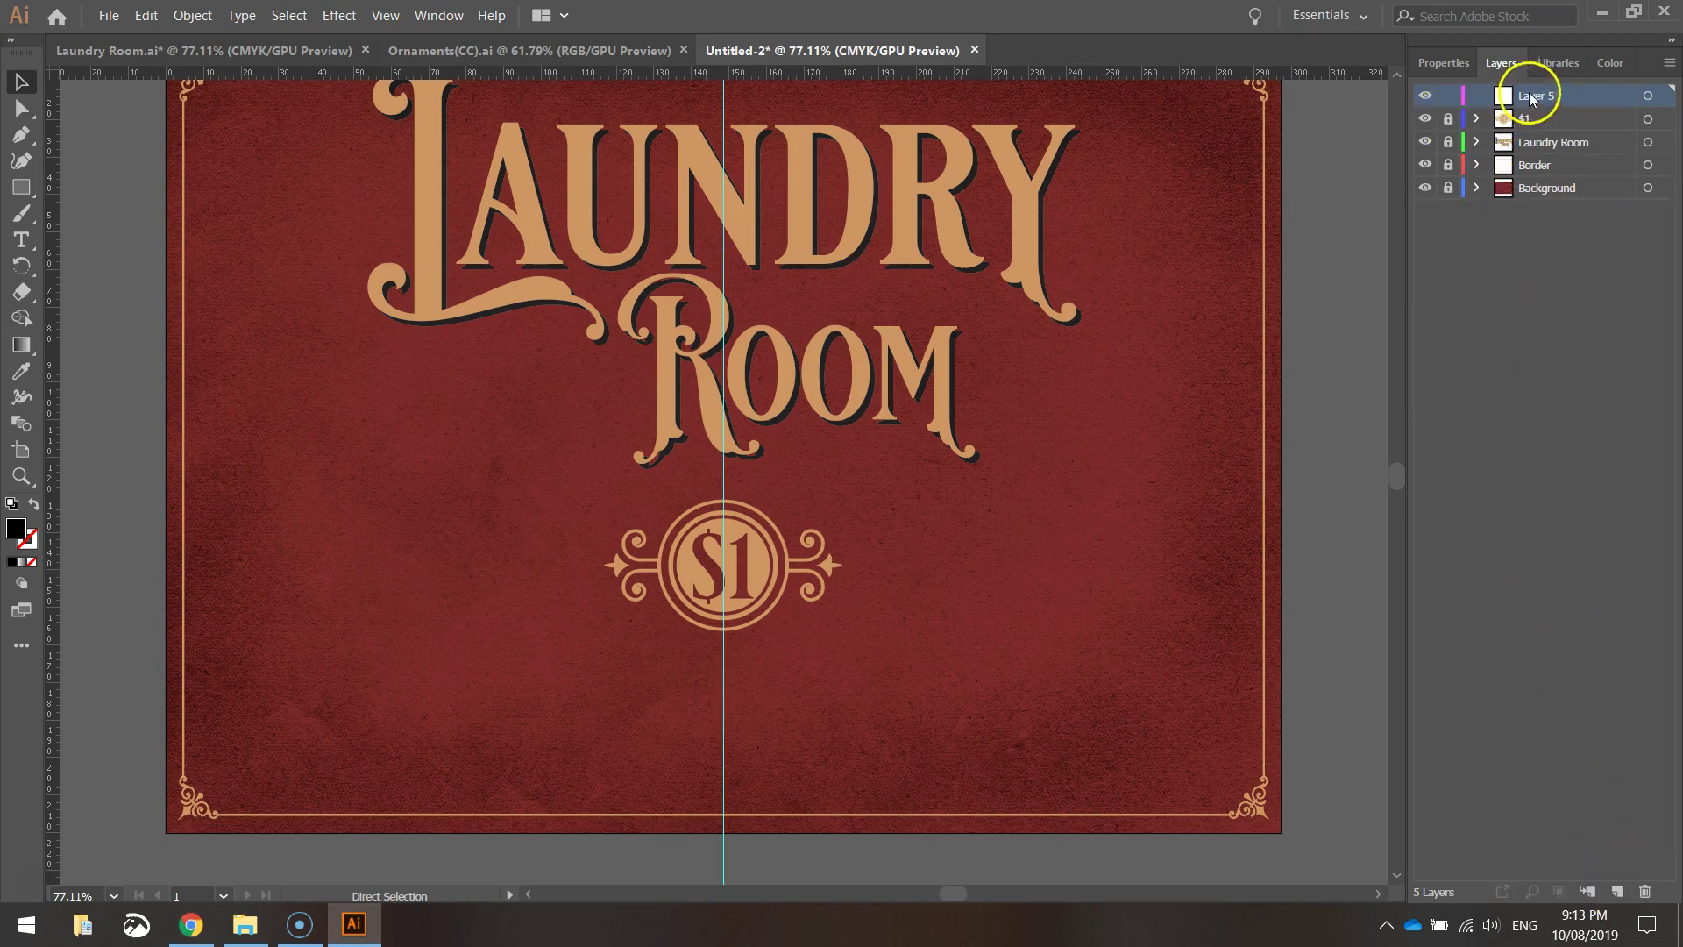
double_click(1540, 96)
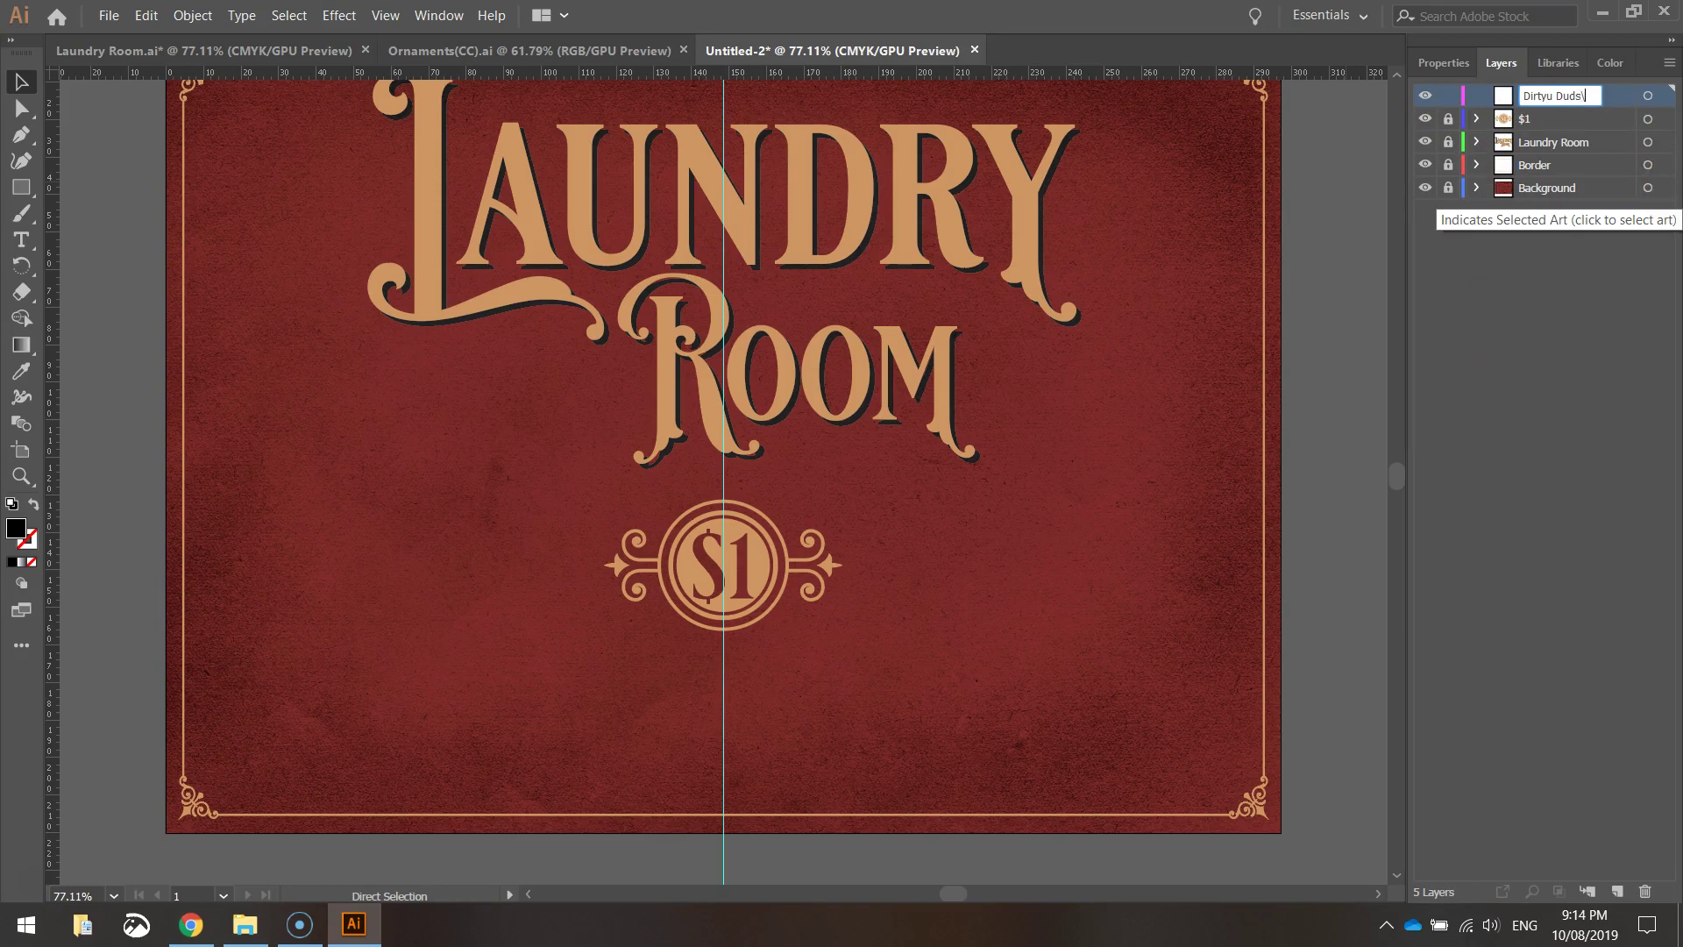
key(Return)
Paste the tagline in place on the Dirty Duds layer and reselect it.
click(145, 14)
click(338, 192)
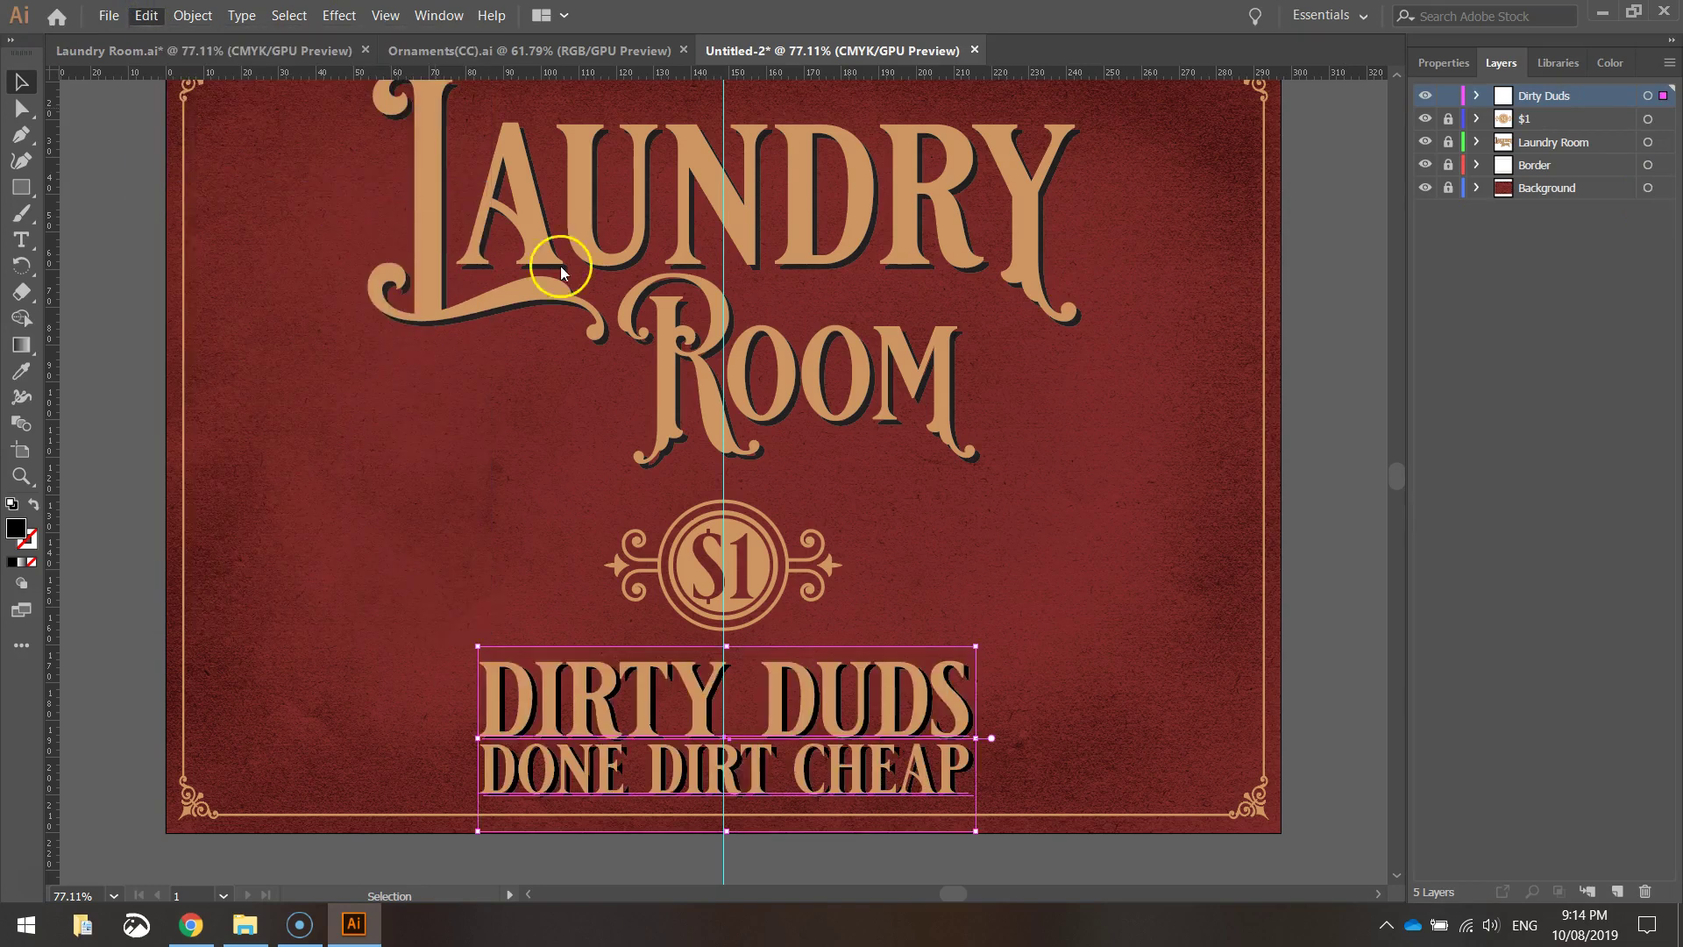
click(1164, 594)
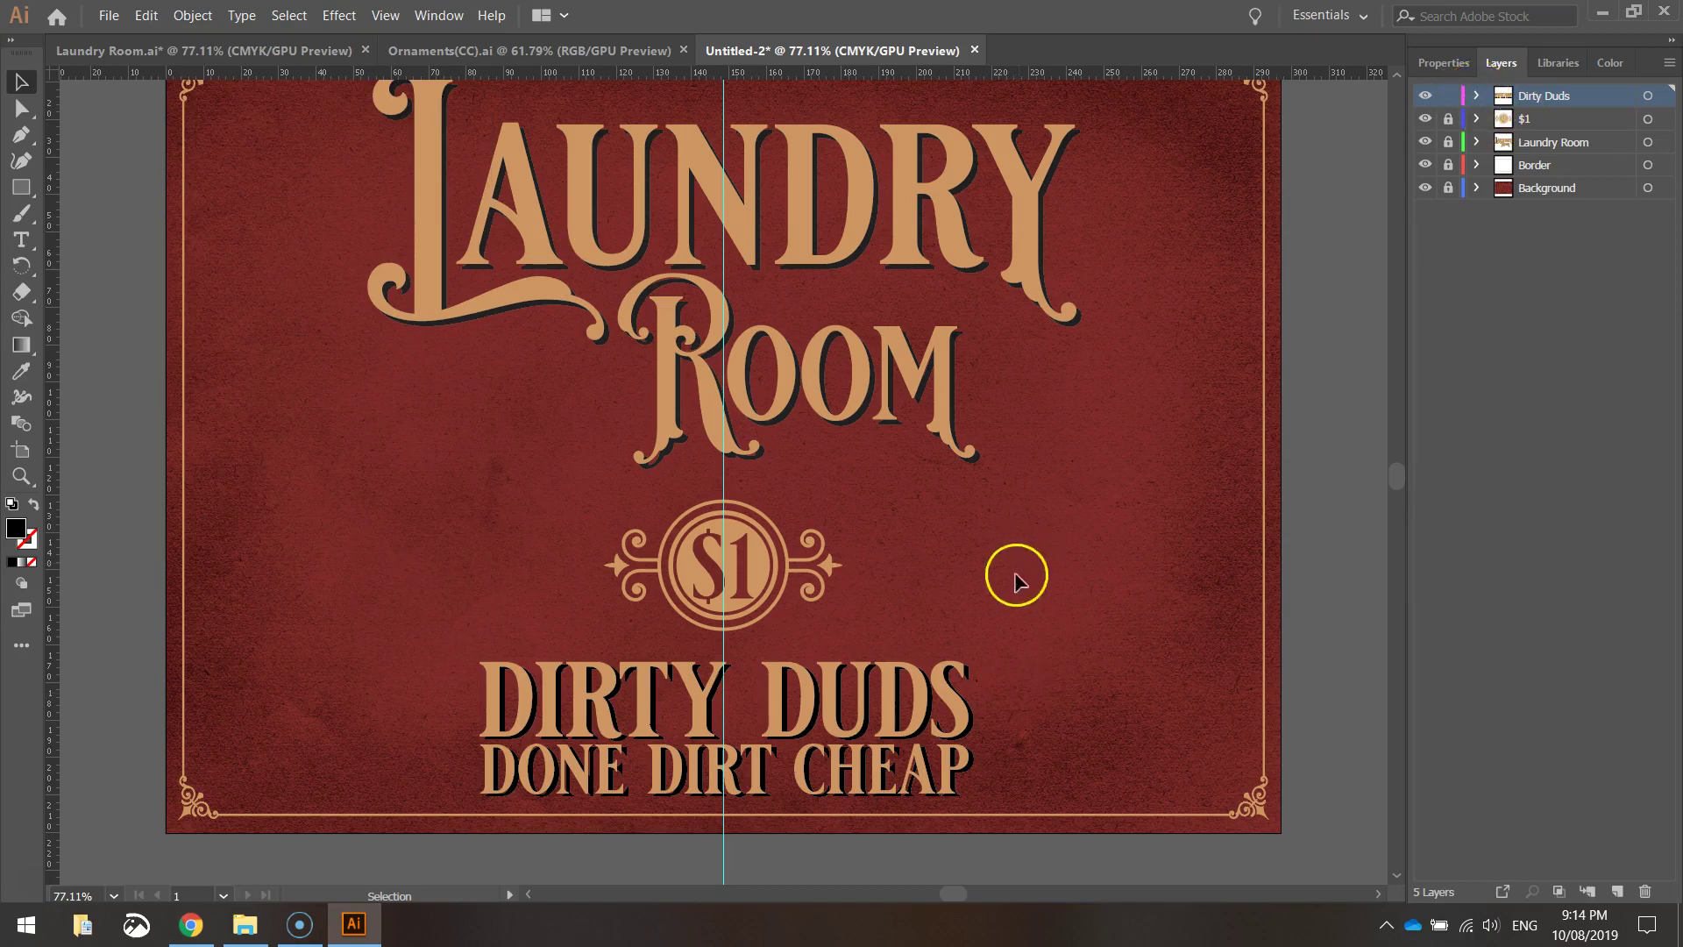
click(1476, 96)
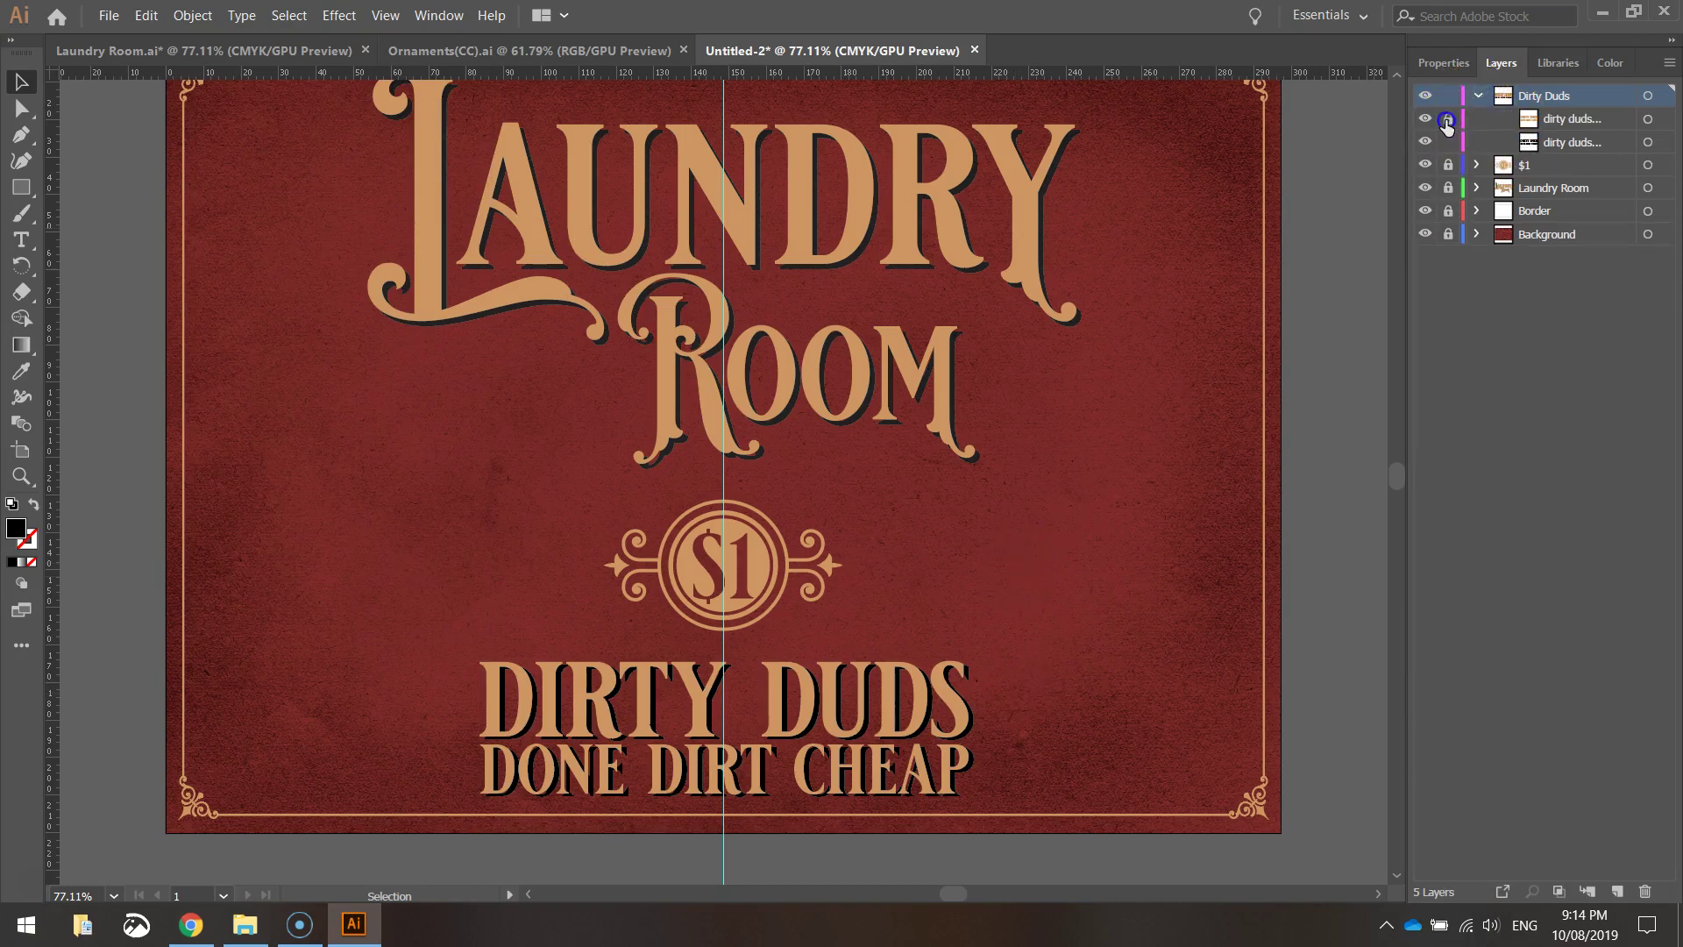
click(852, 717)
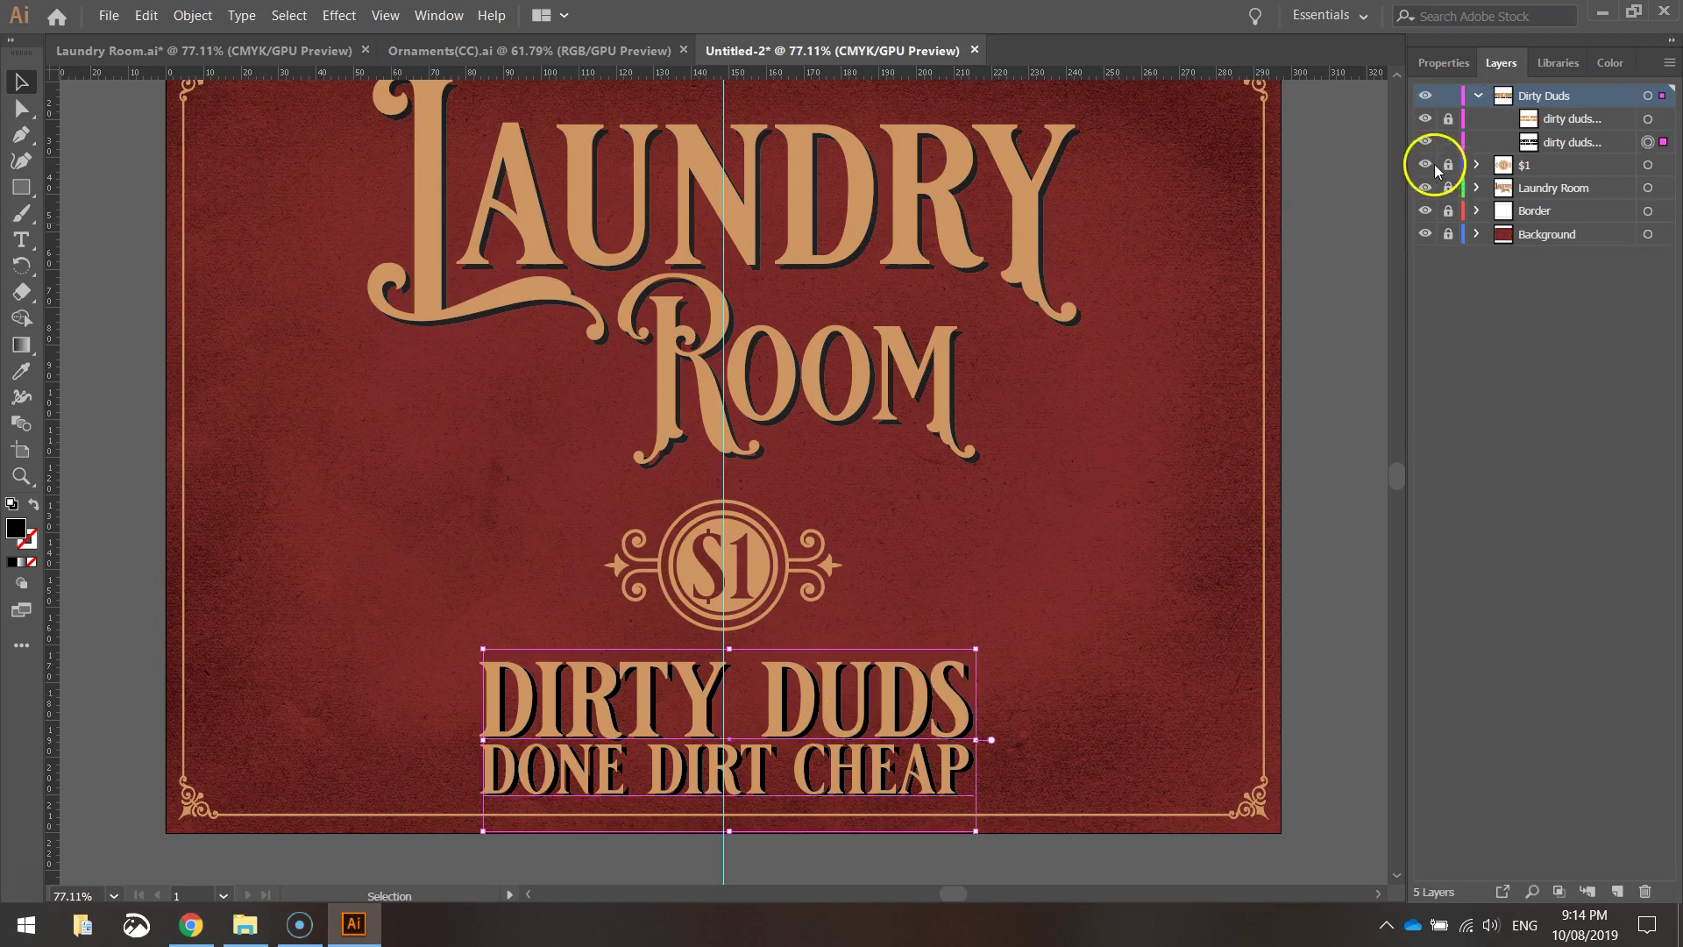
Set the Dirty Duds shadow copy's opacity to 90% in Properties.
click(1444, 63)
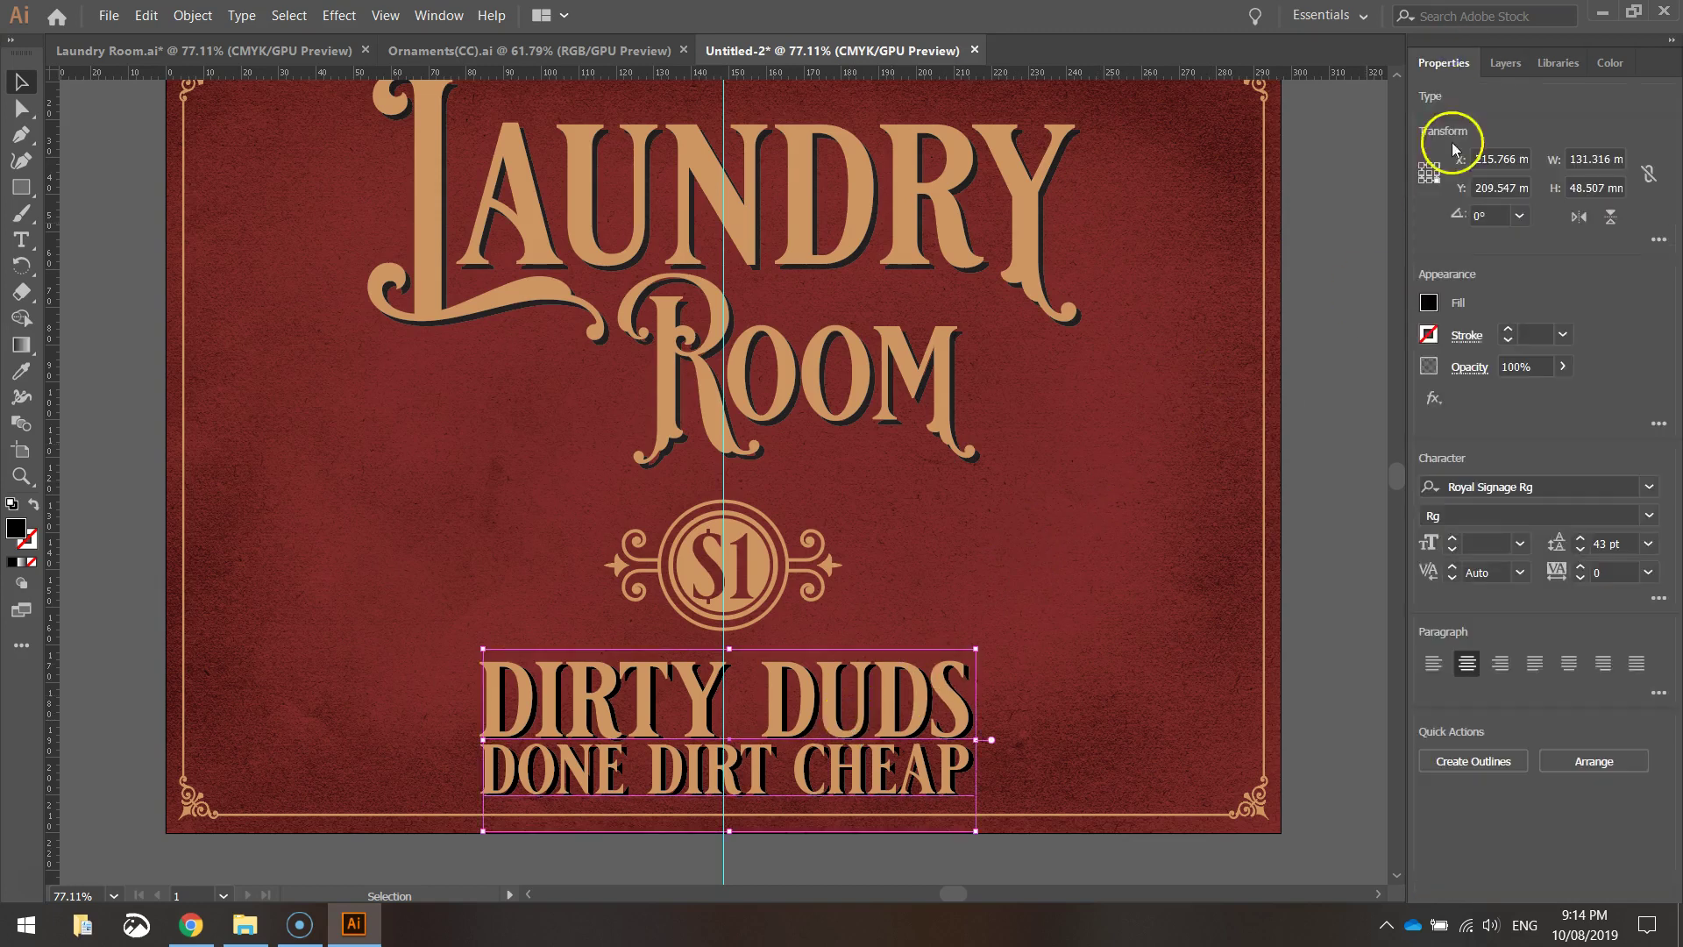
click(1530, 368)
key(shift+Down)
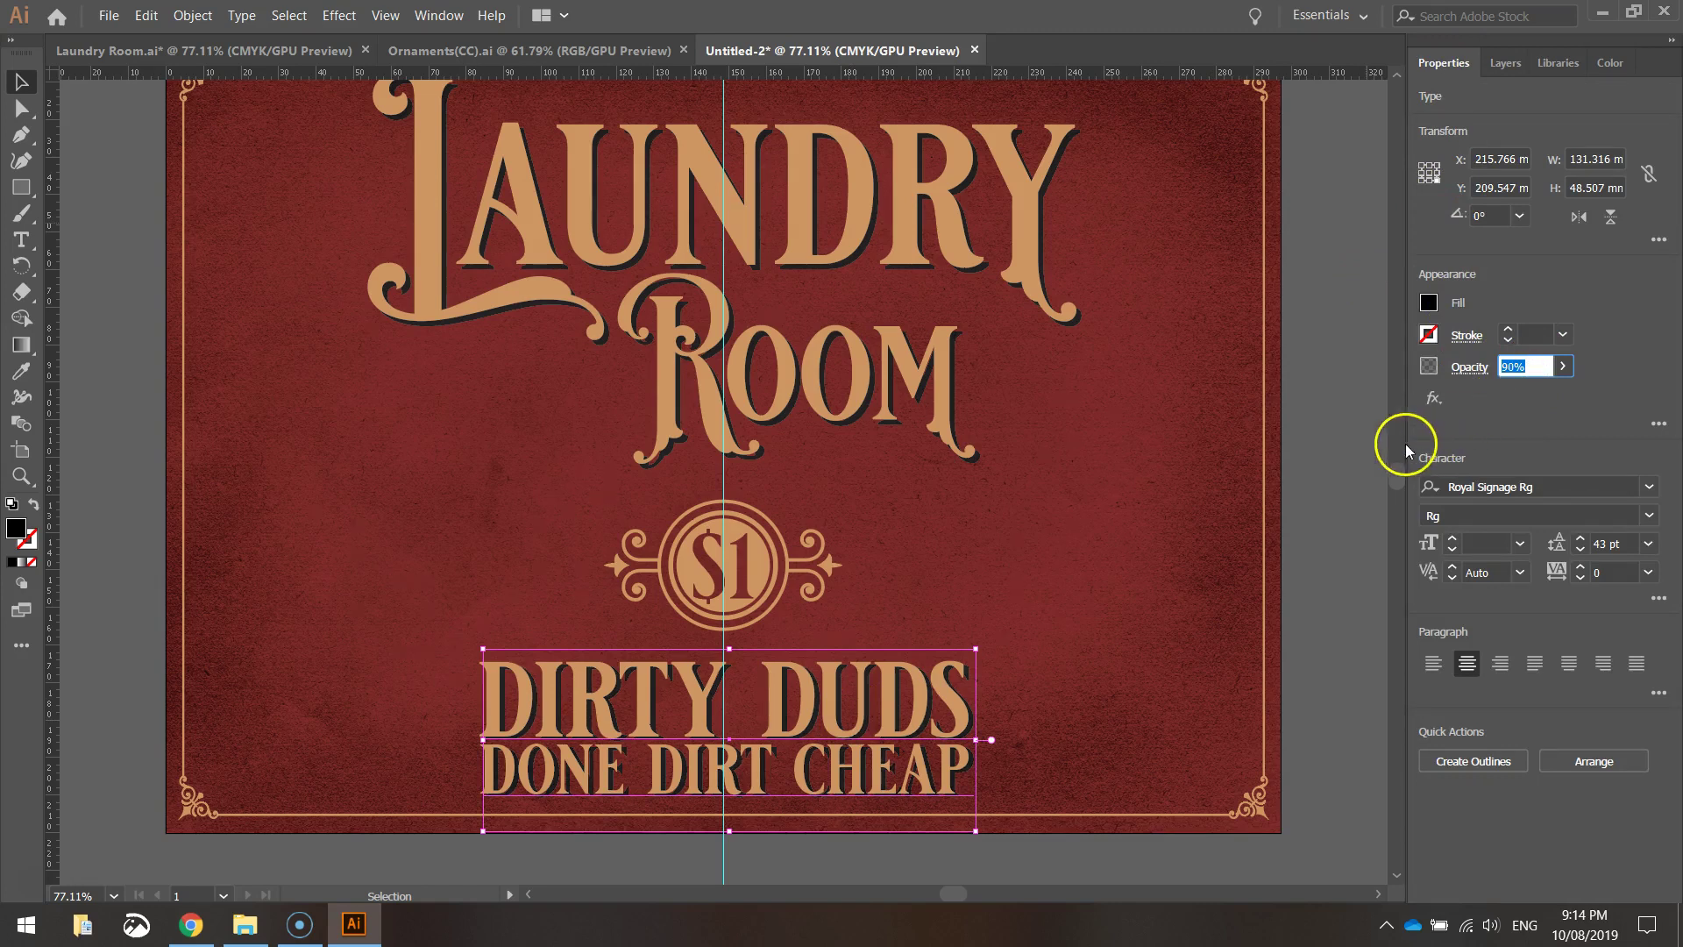
click(1398, 445)
click(1395, 455)
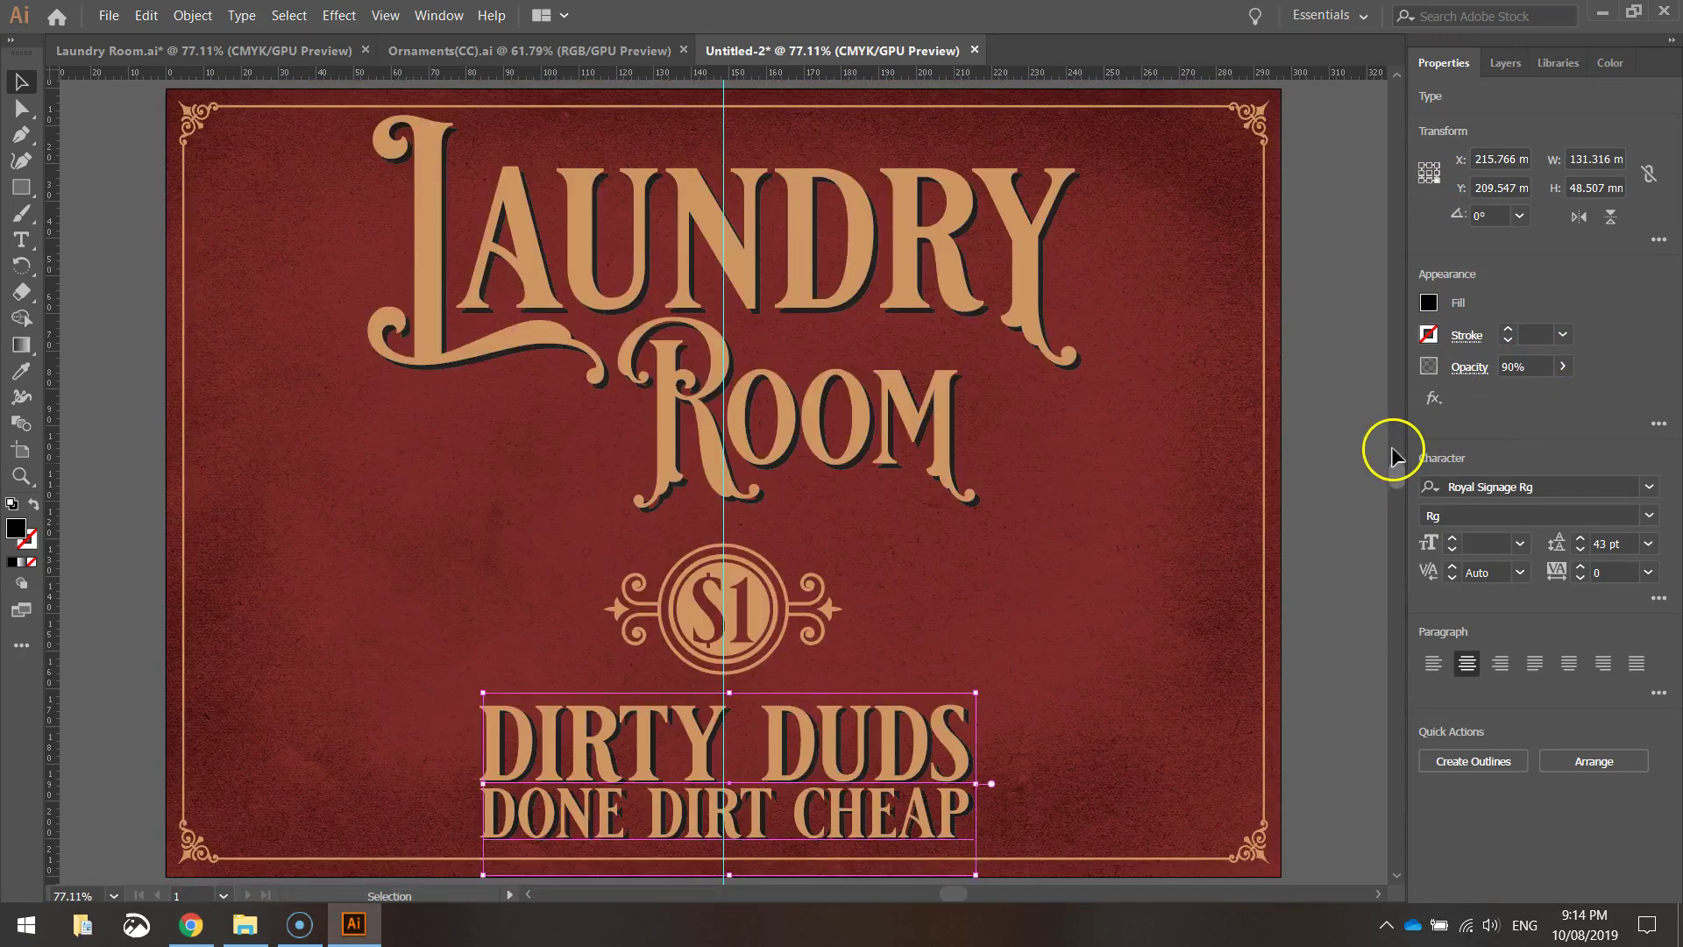
click(1303, 439)
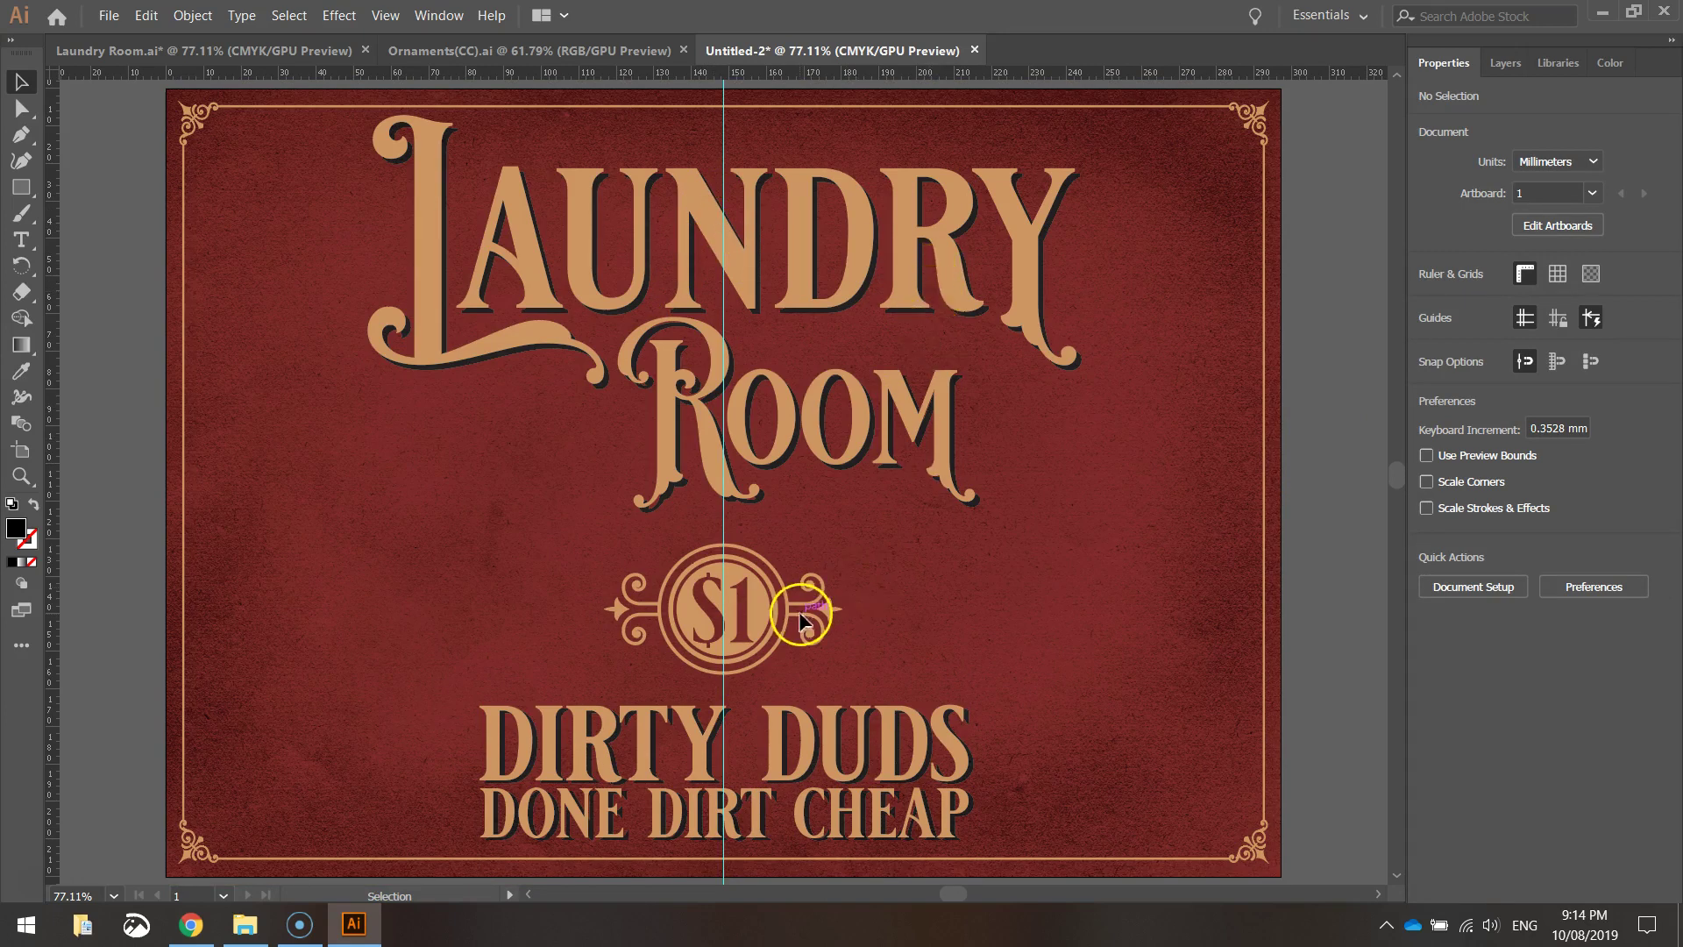
Unlock the $1 ornament layer and nudge the ornament up slightly.
click(1497, 63)
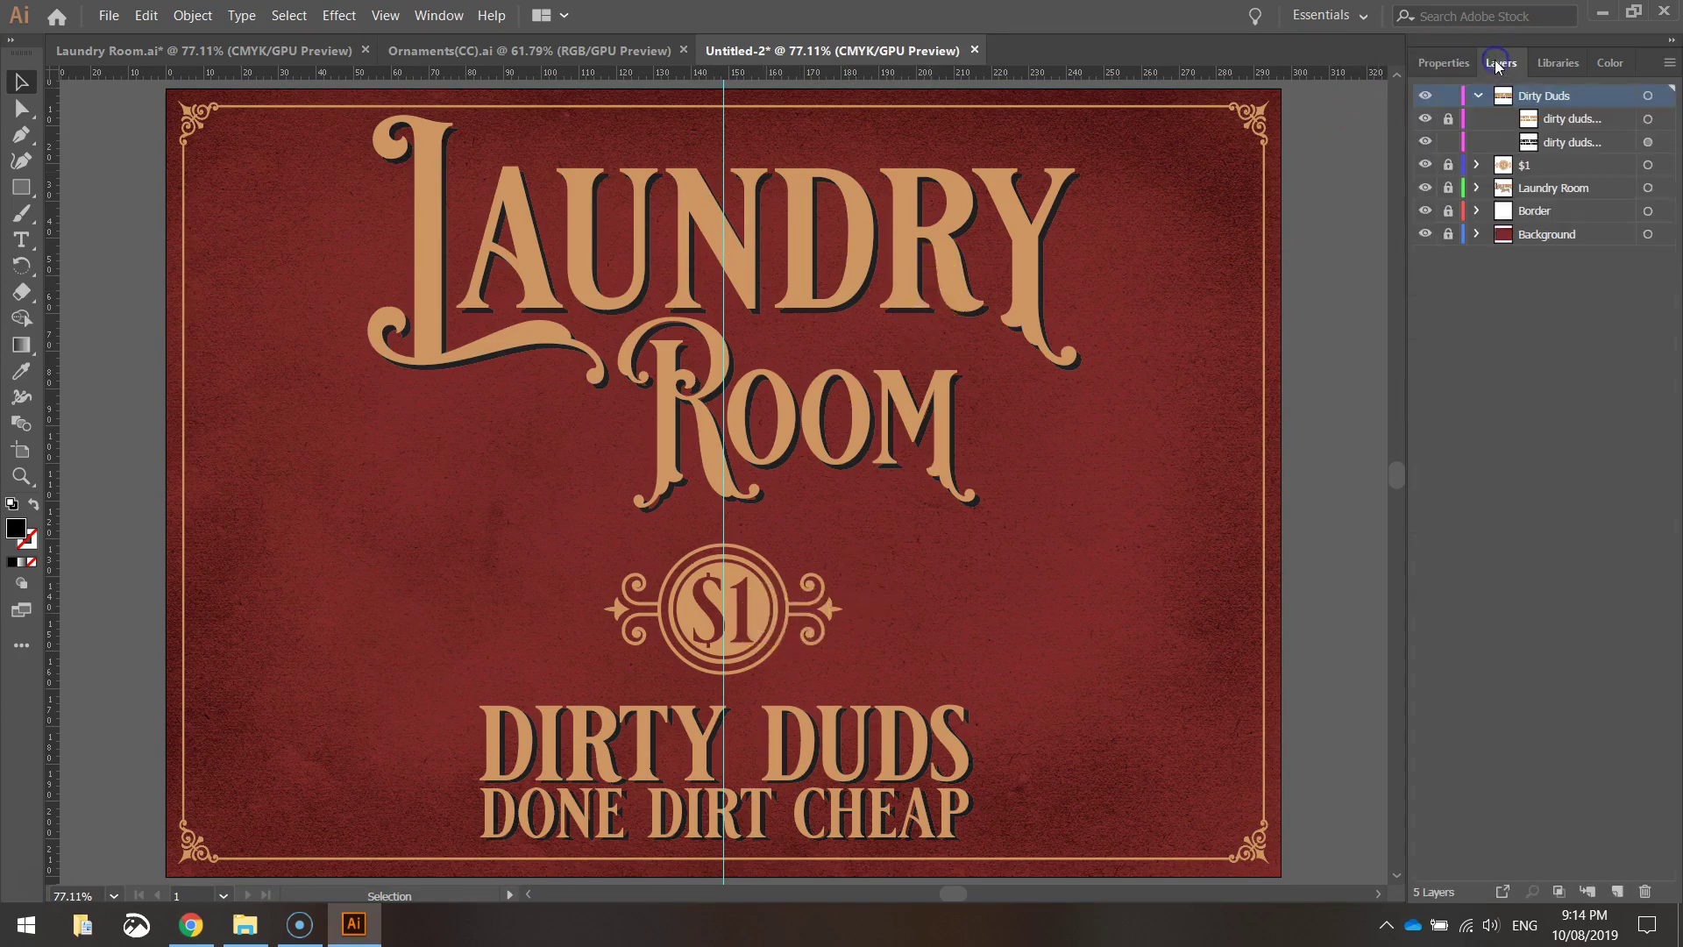
click(1478, 96)
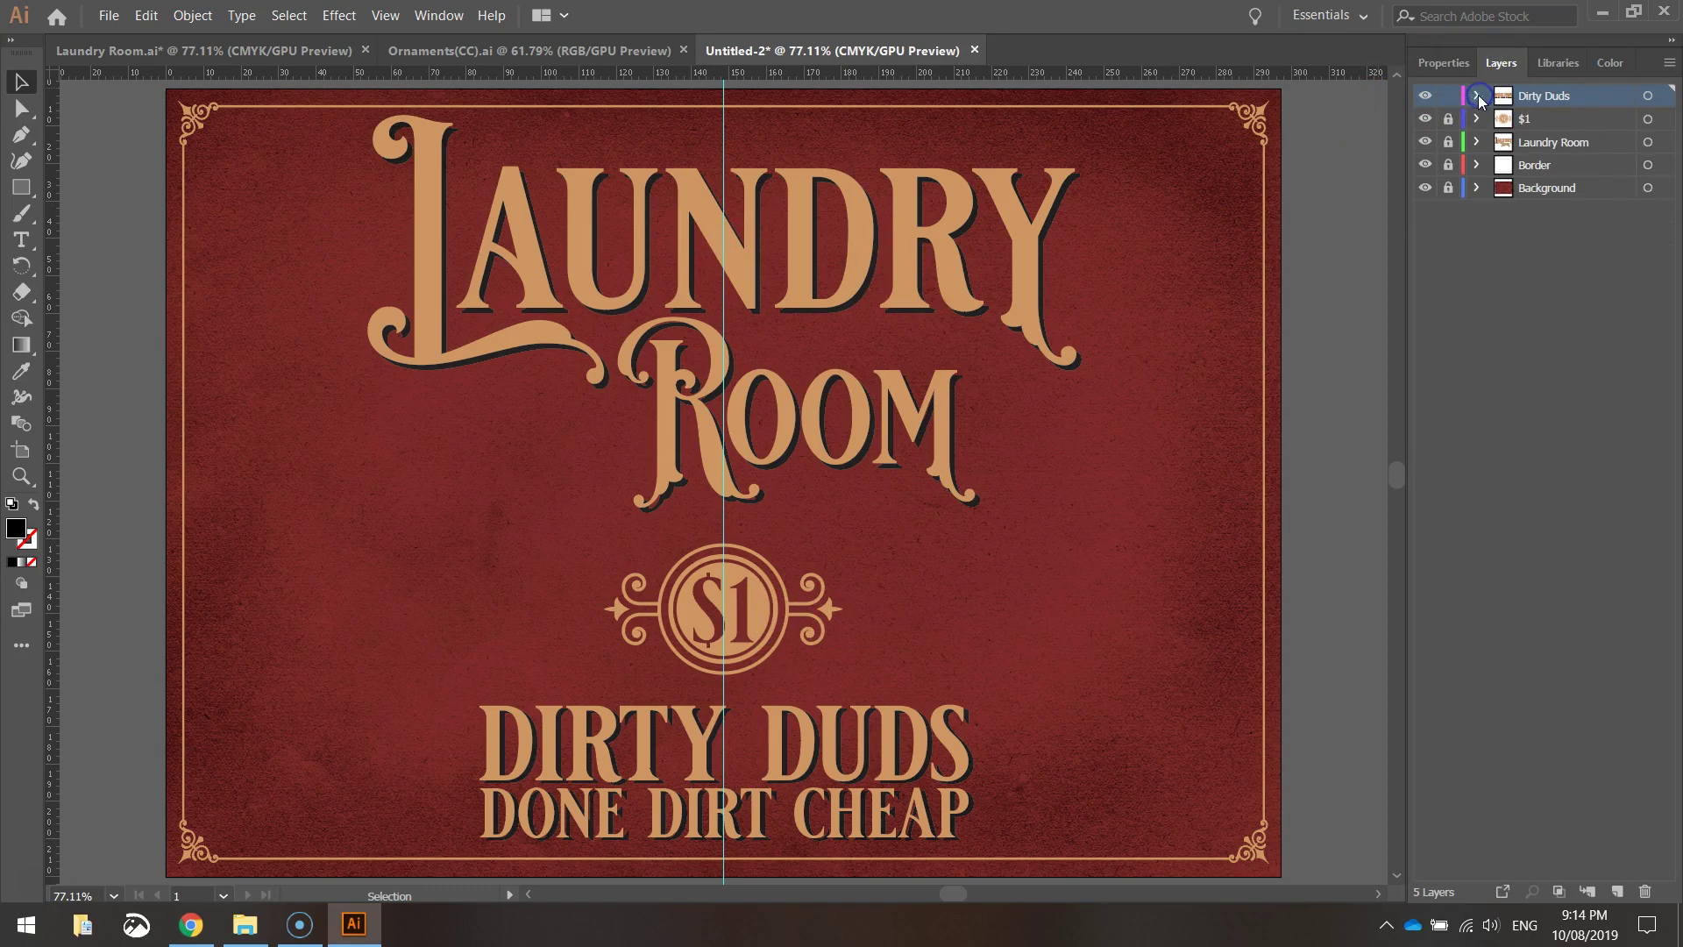
click(1448, 97)
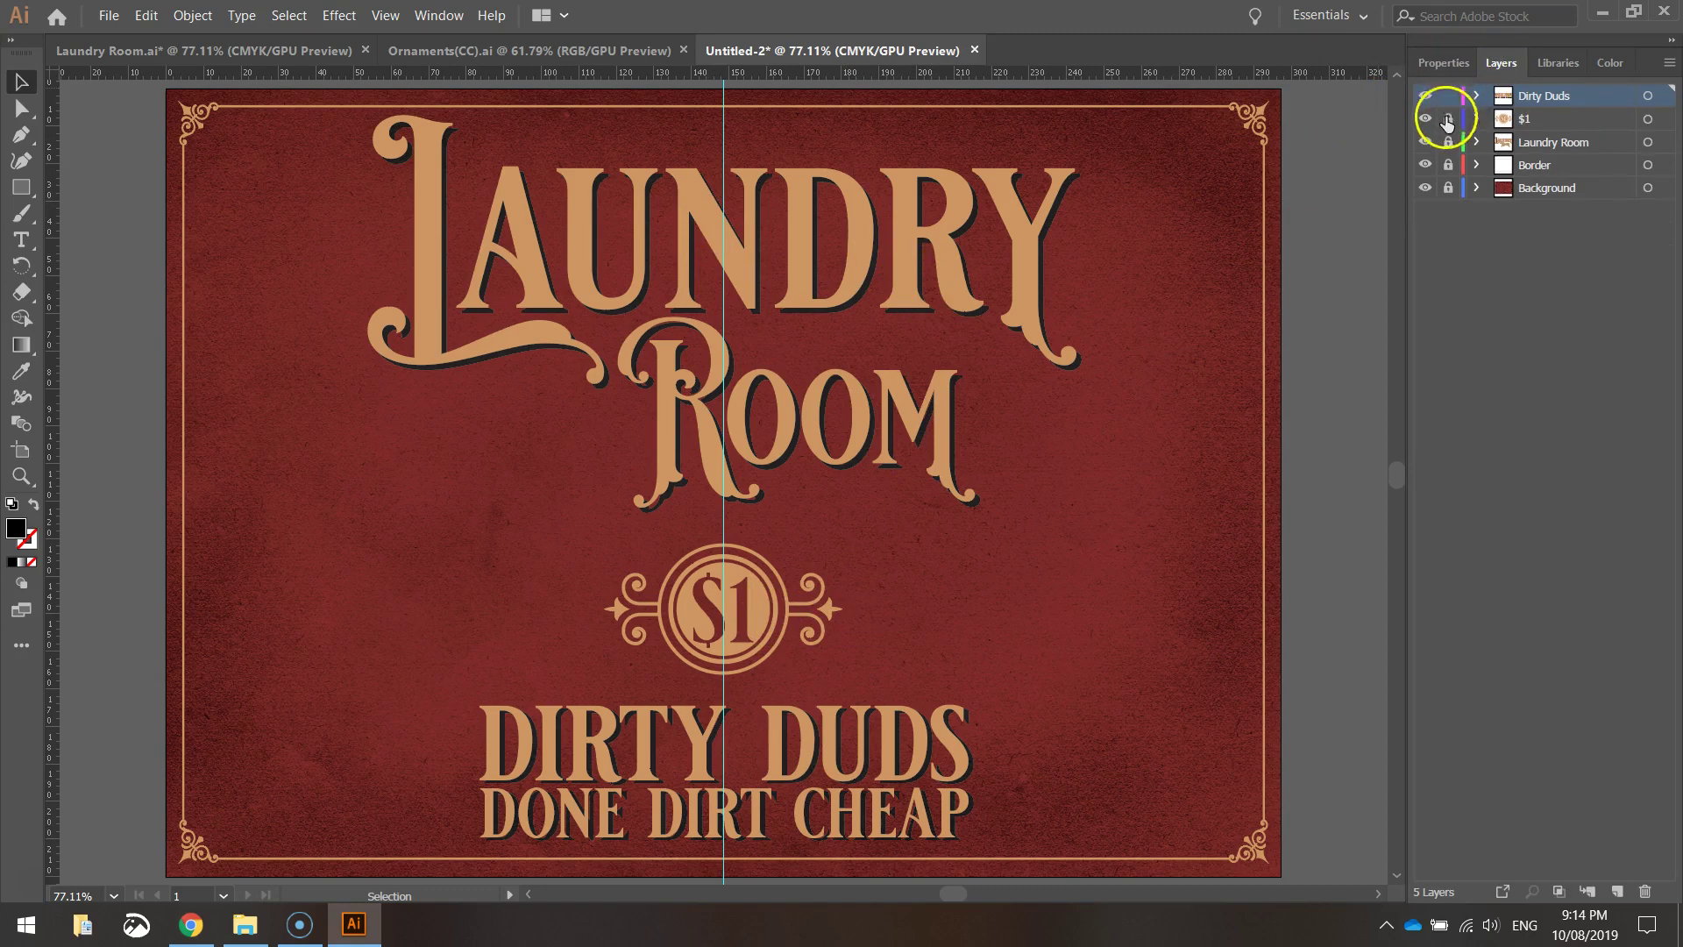
click(774, 605)
key(Up)
key(Up)
key(Up)
key(Up)
key(Up)
key(Up)
key(Up)
key(Up)
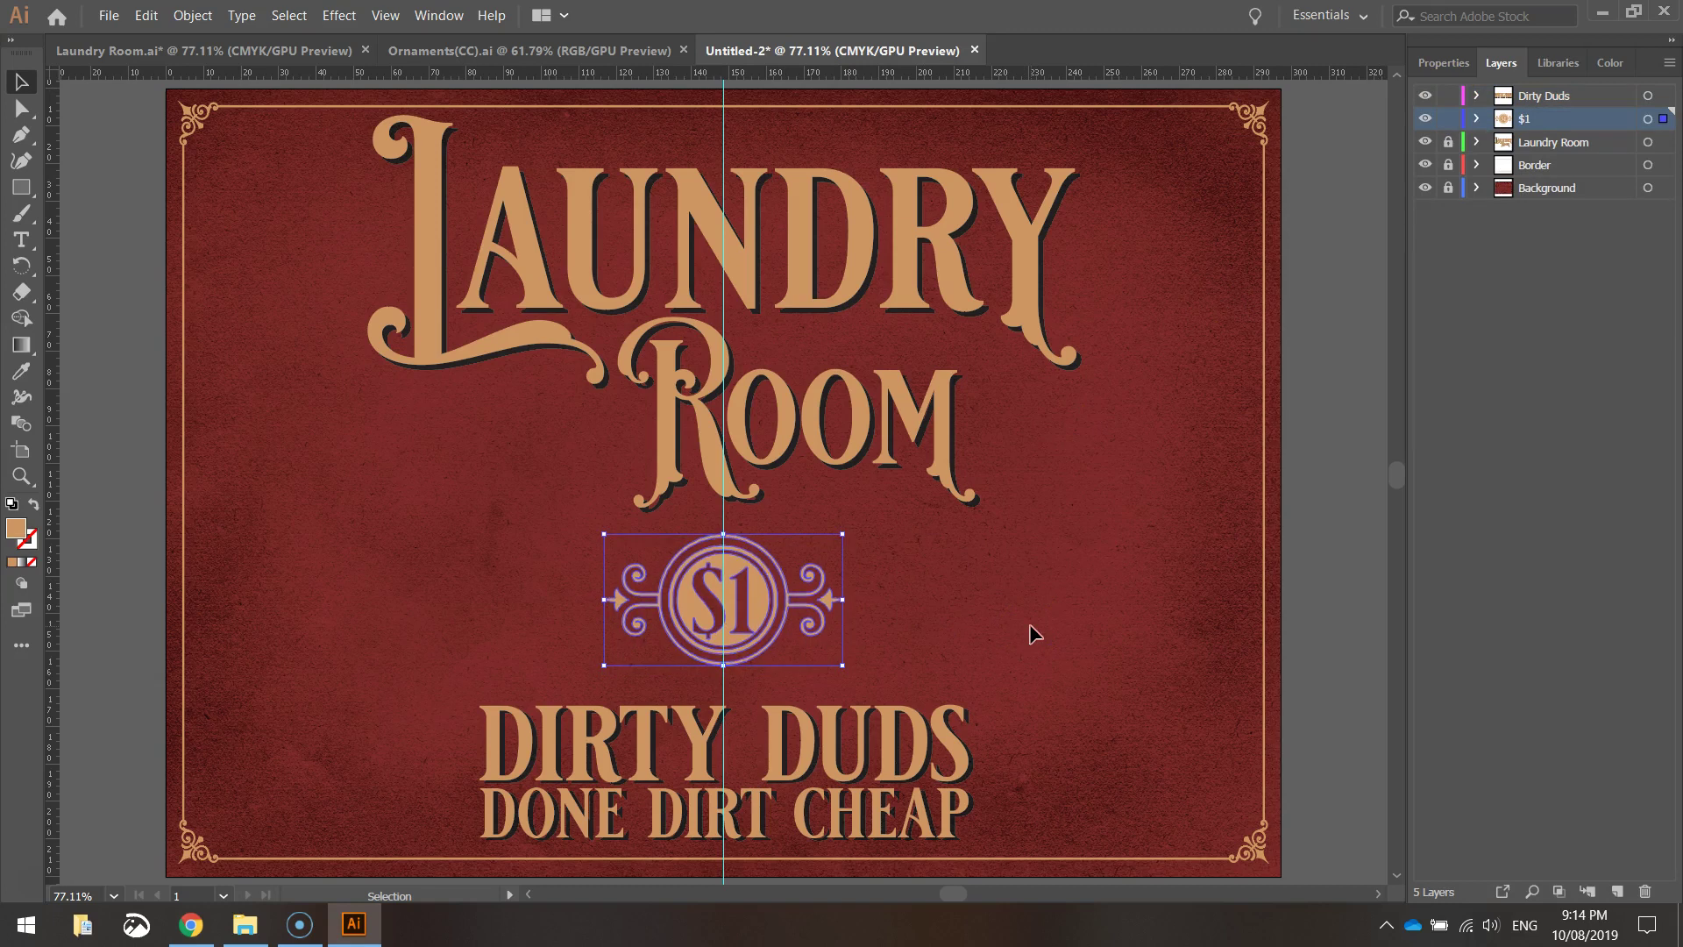
click(765, 603)
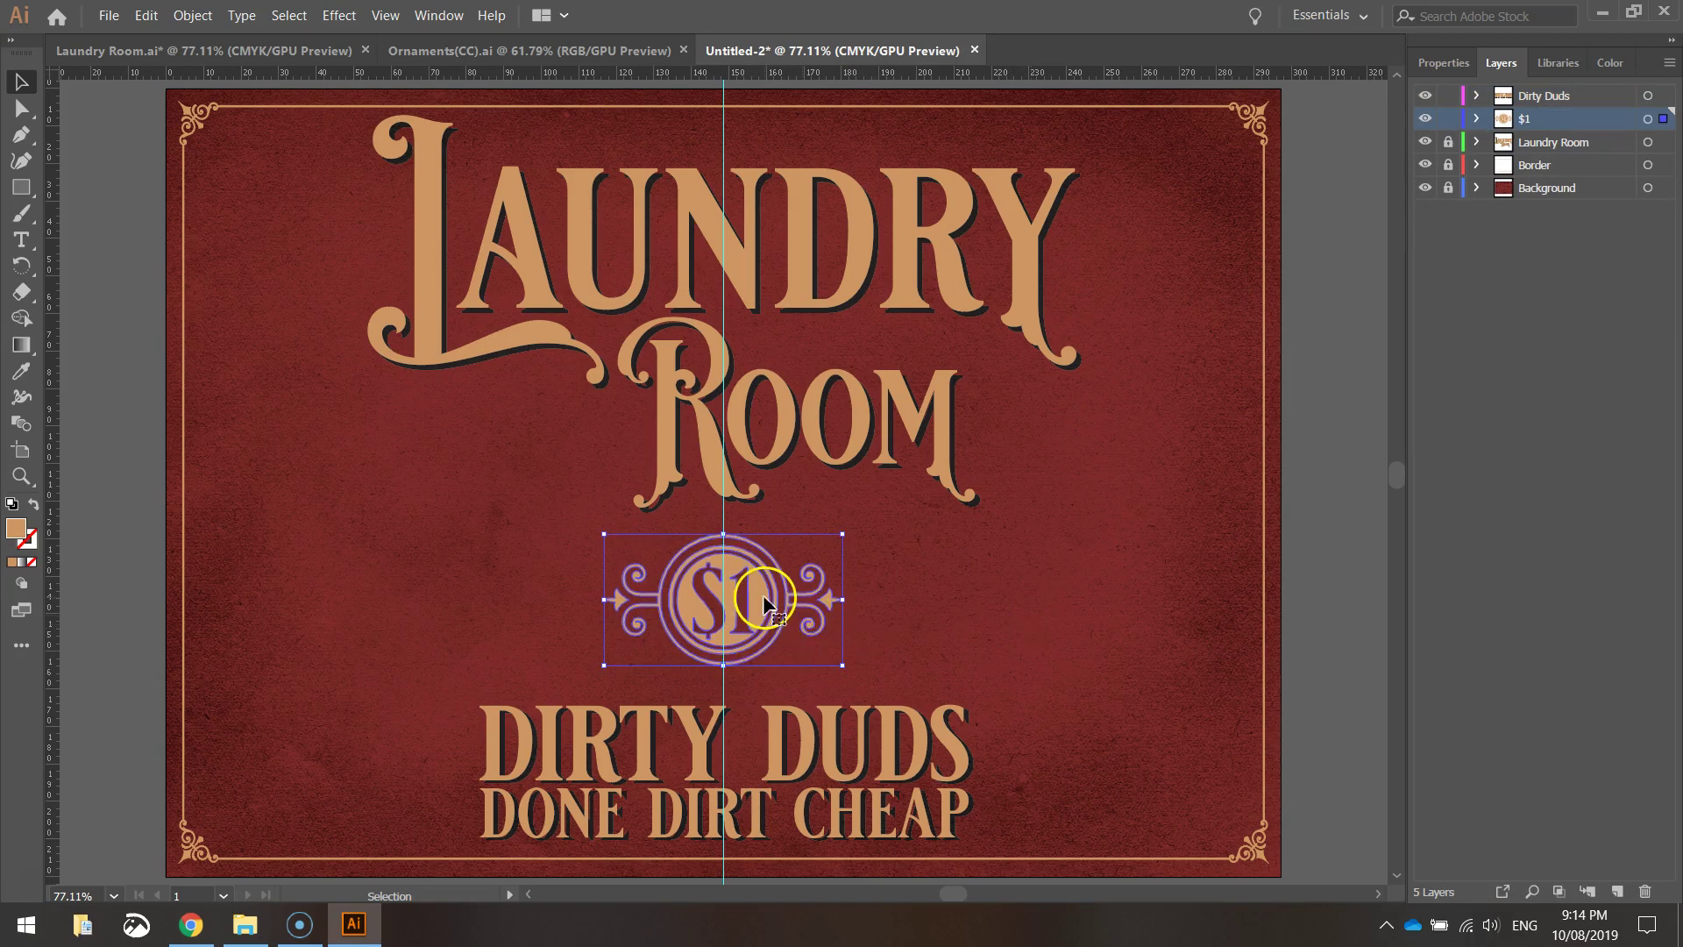
click(991, 590)
Delete the vertical centre guide, then lock all five layers again.
click(738, 129)
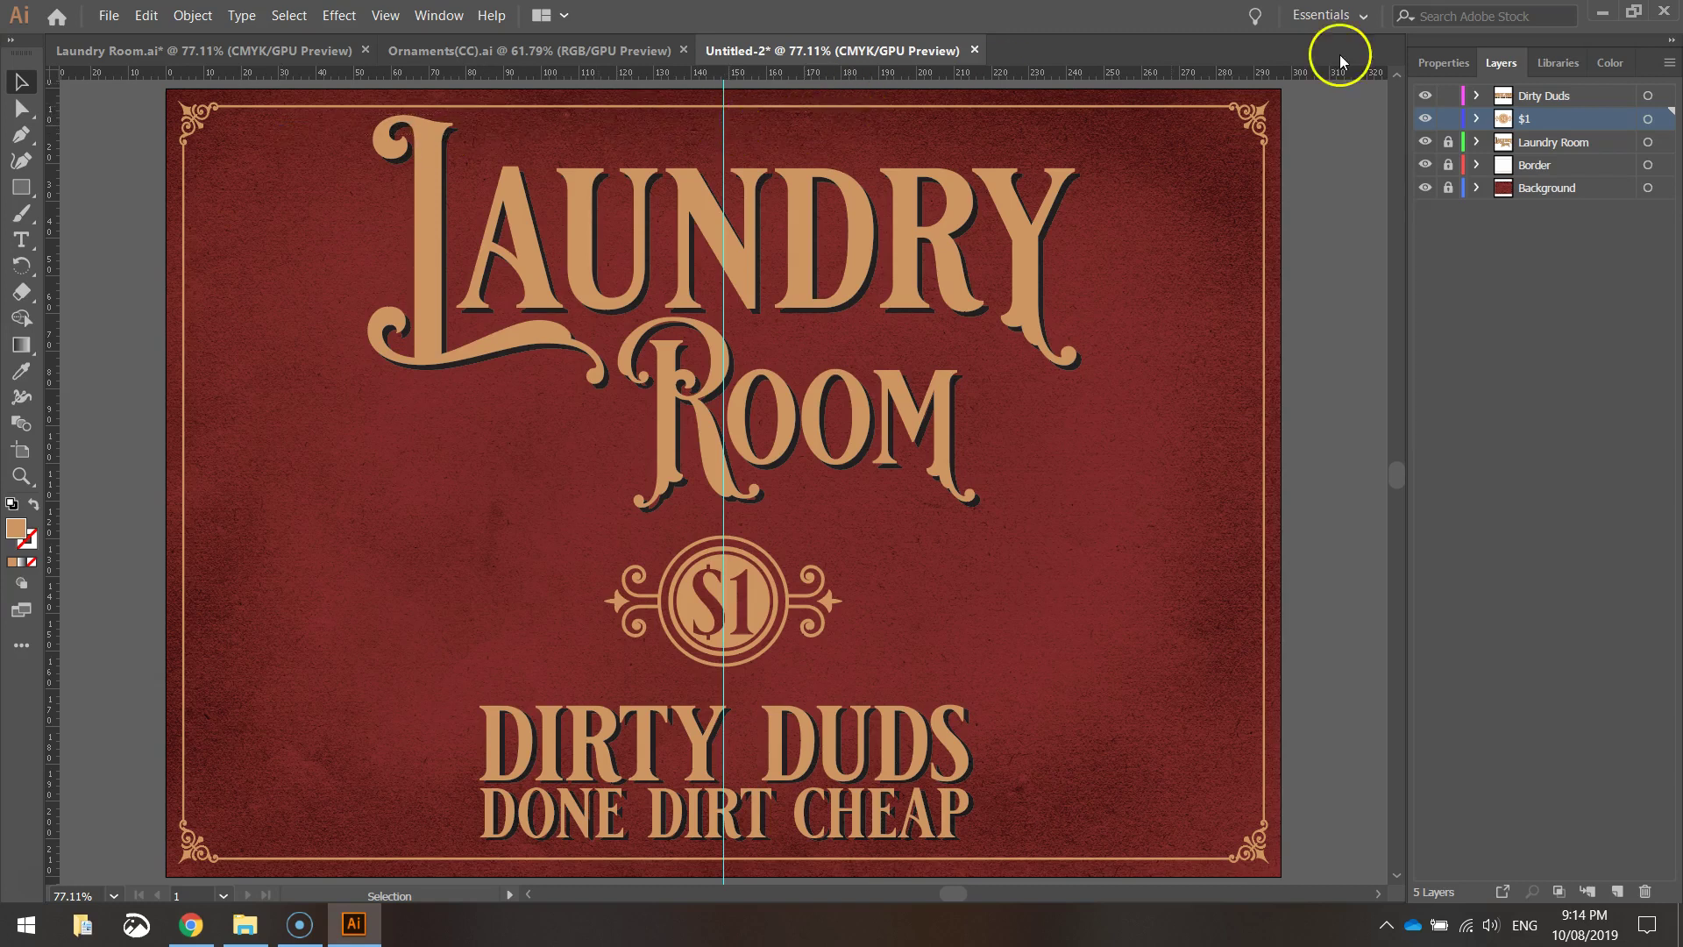
drag(1448, 142, 1451, 203)
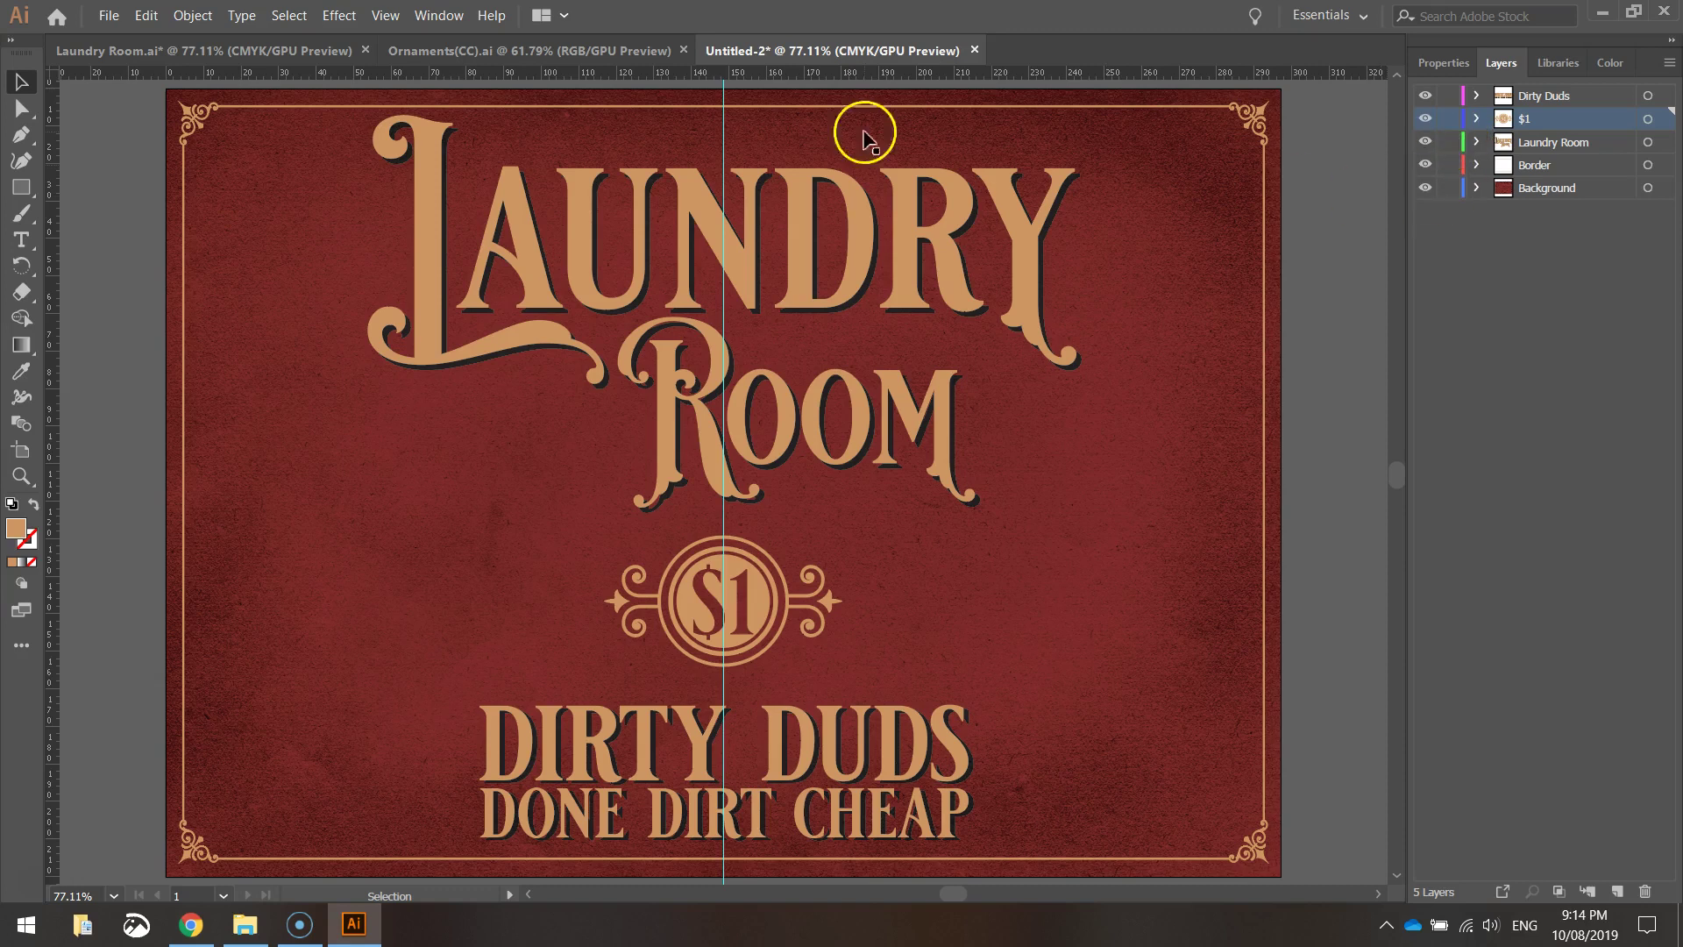
click(726, 123)
key(Delete)
drag(1448, 187, 1466, 121)
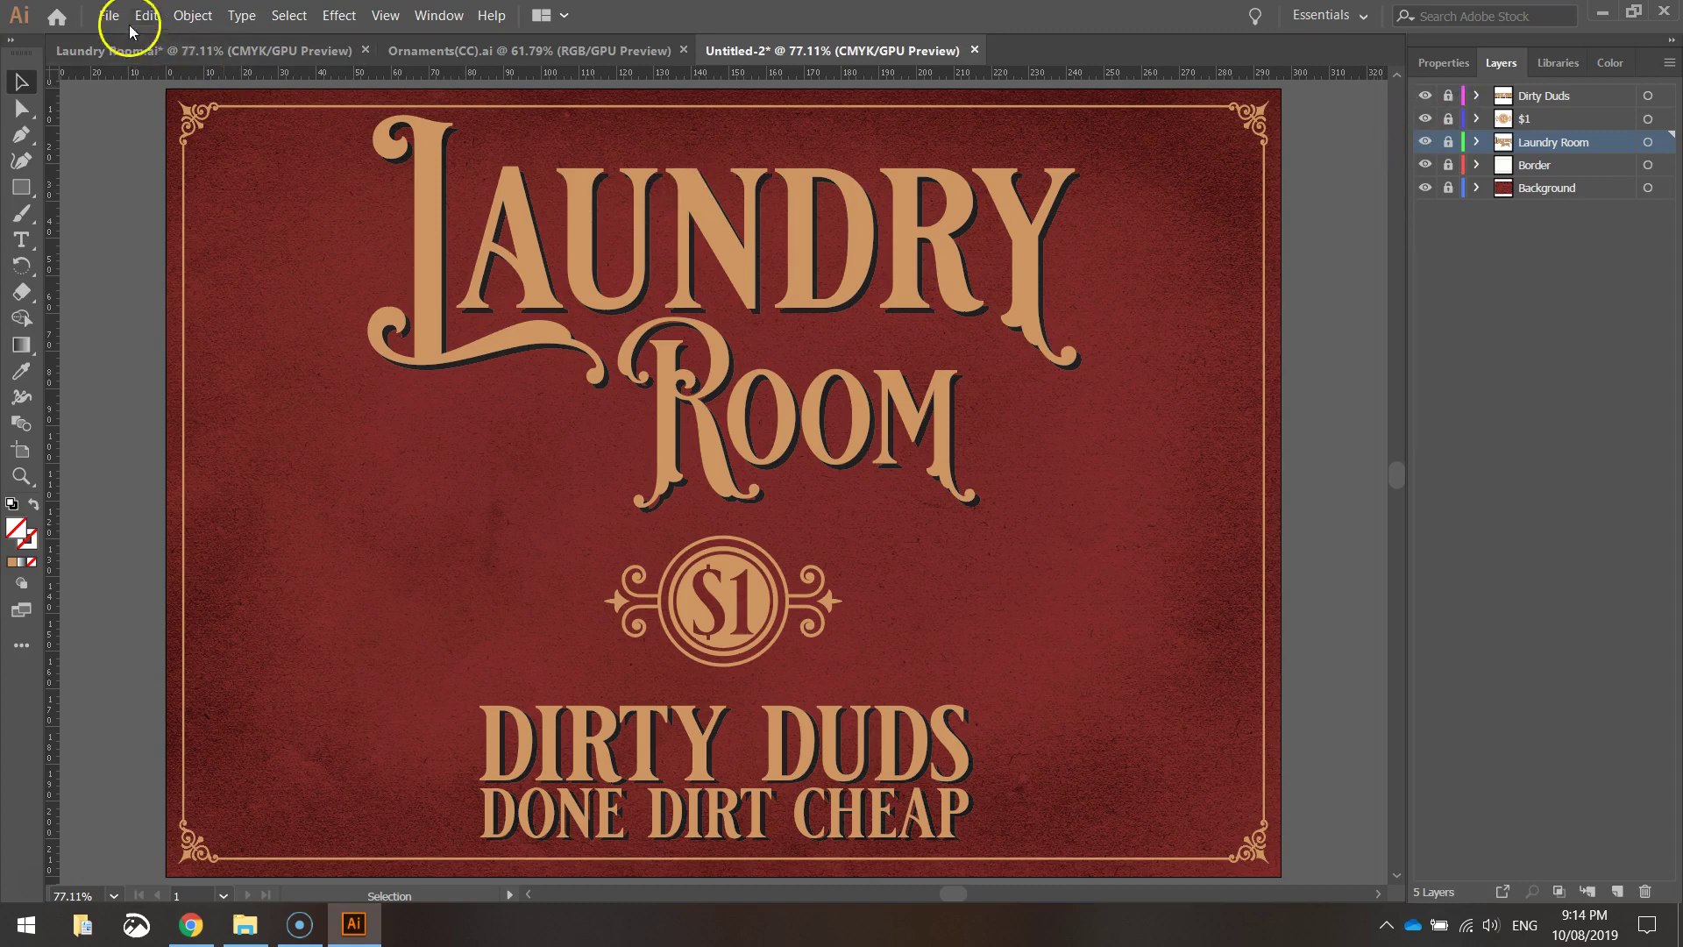
click(166, 53)
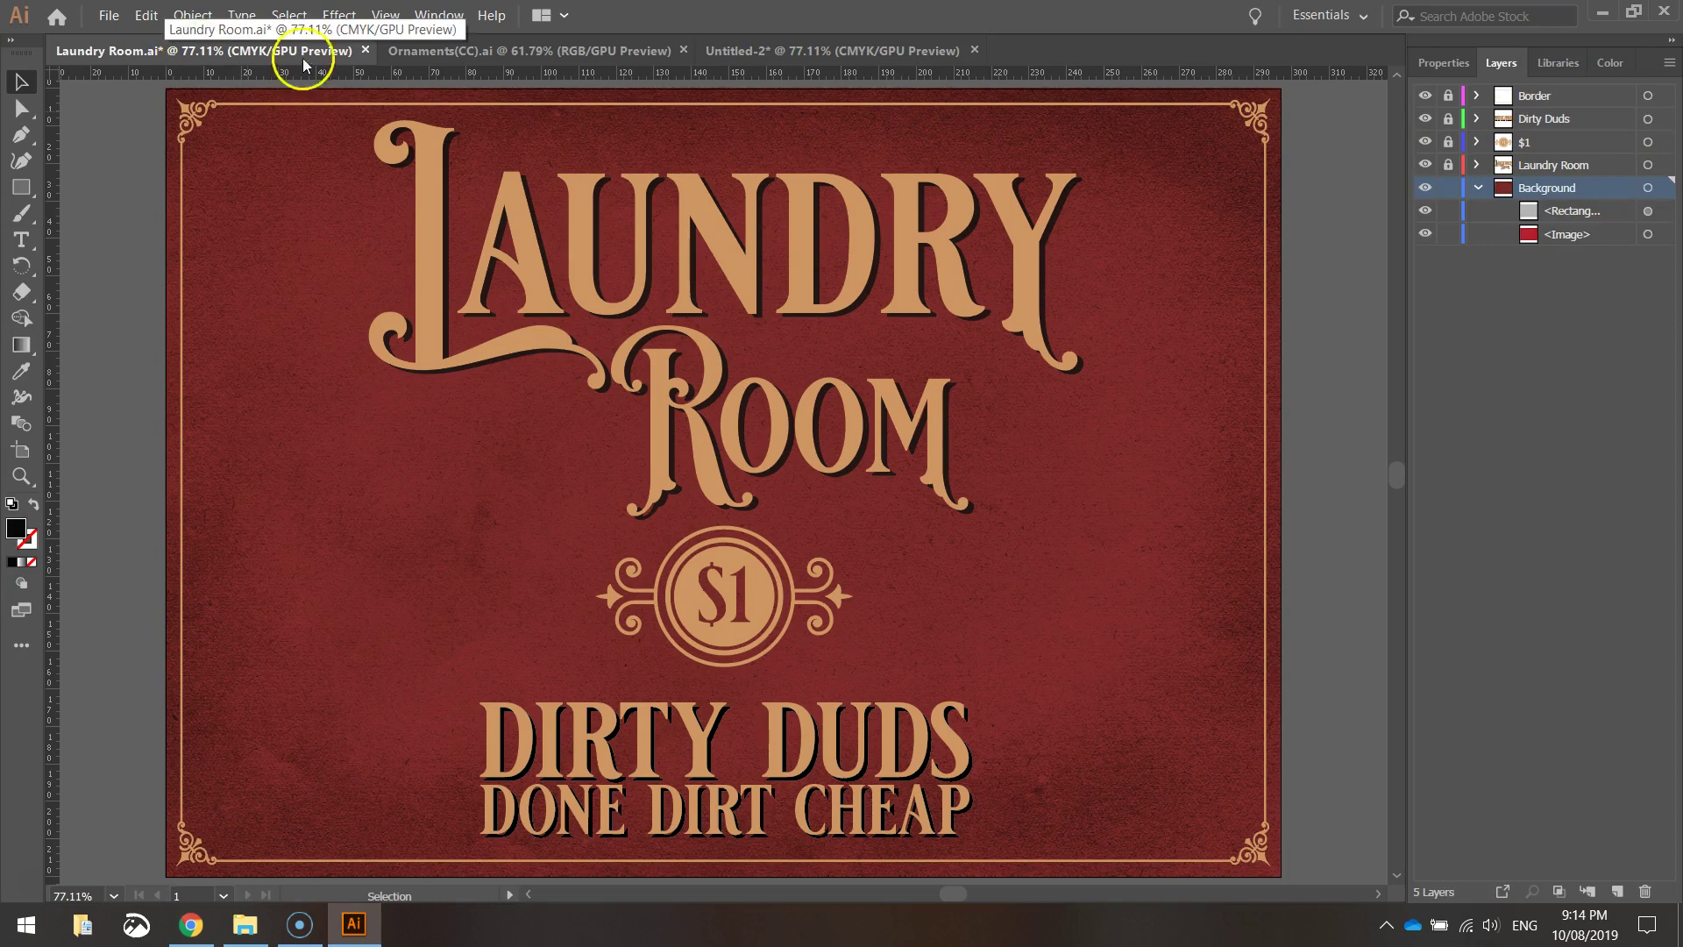
click(744, 50)
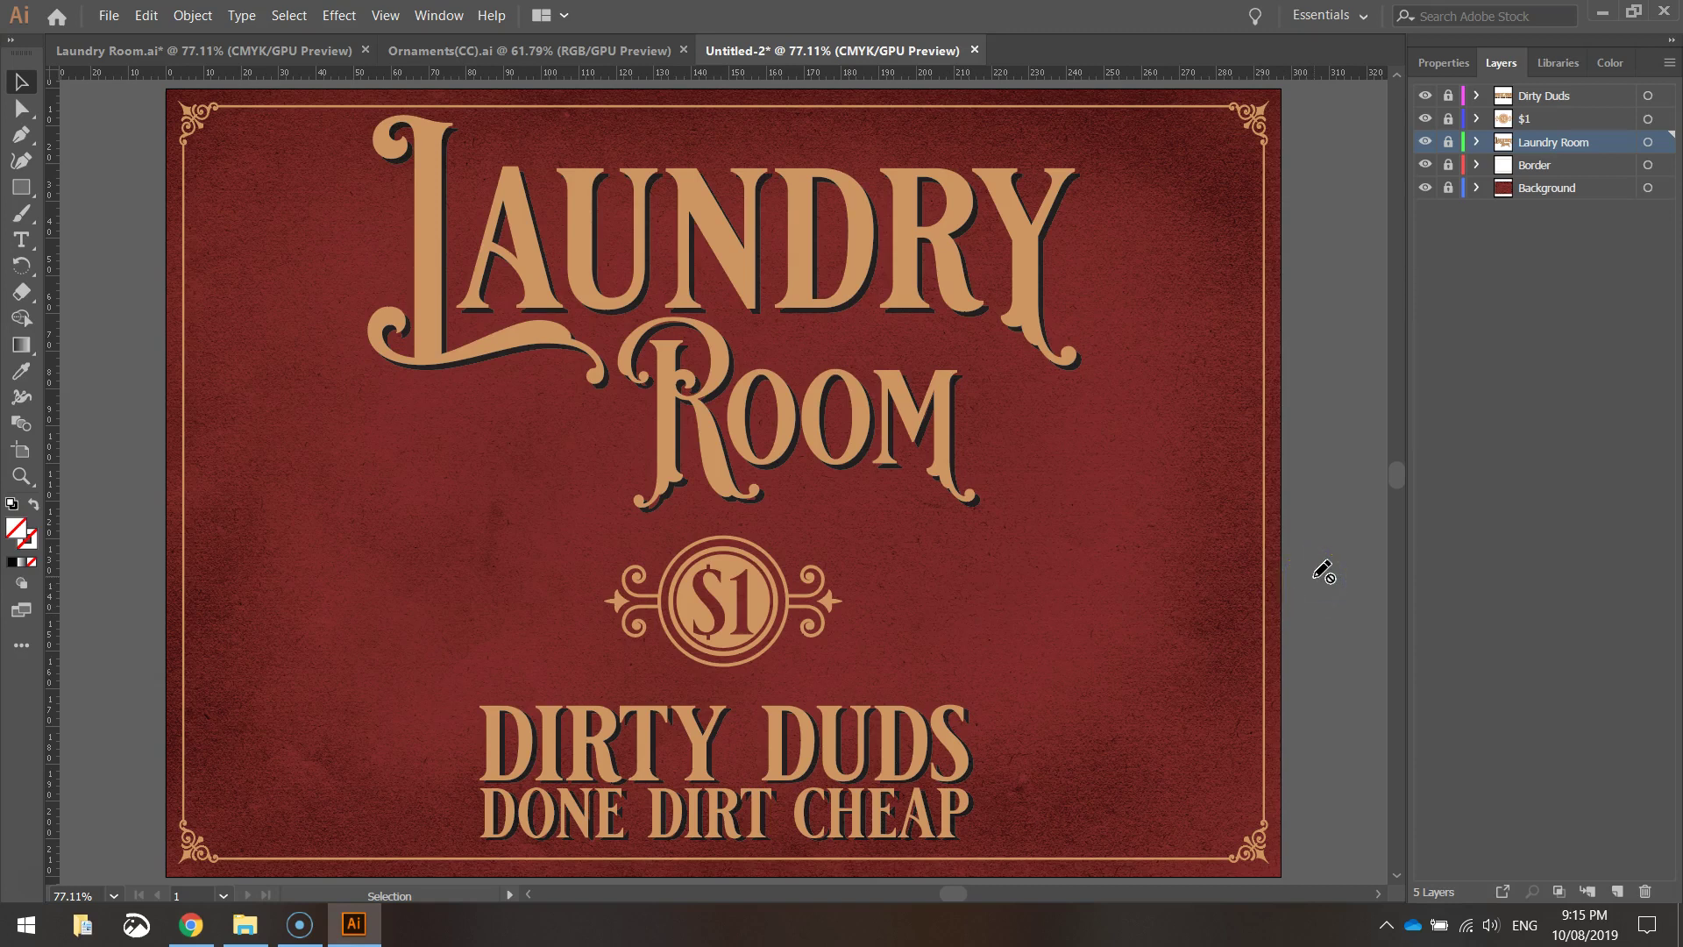
click(193, 924)
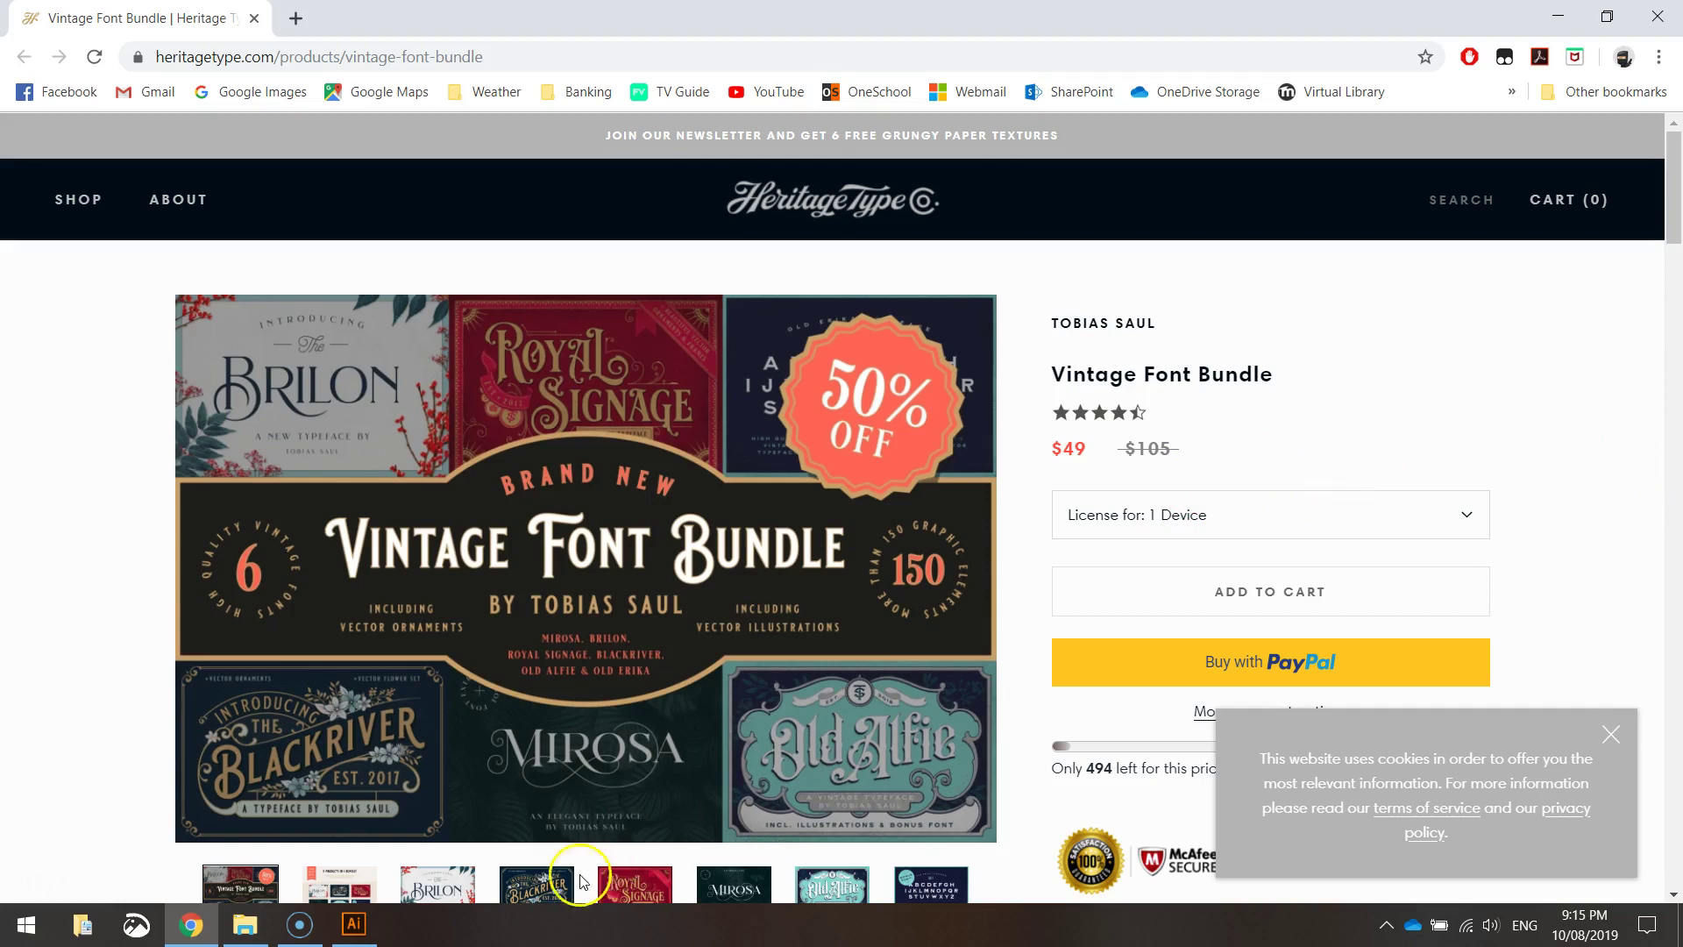
click(367, 928)
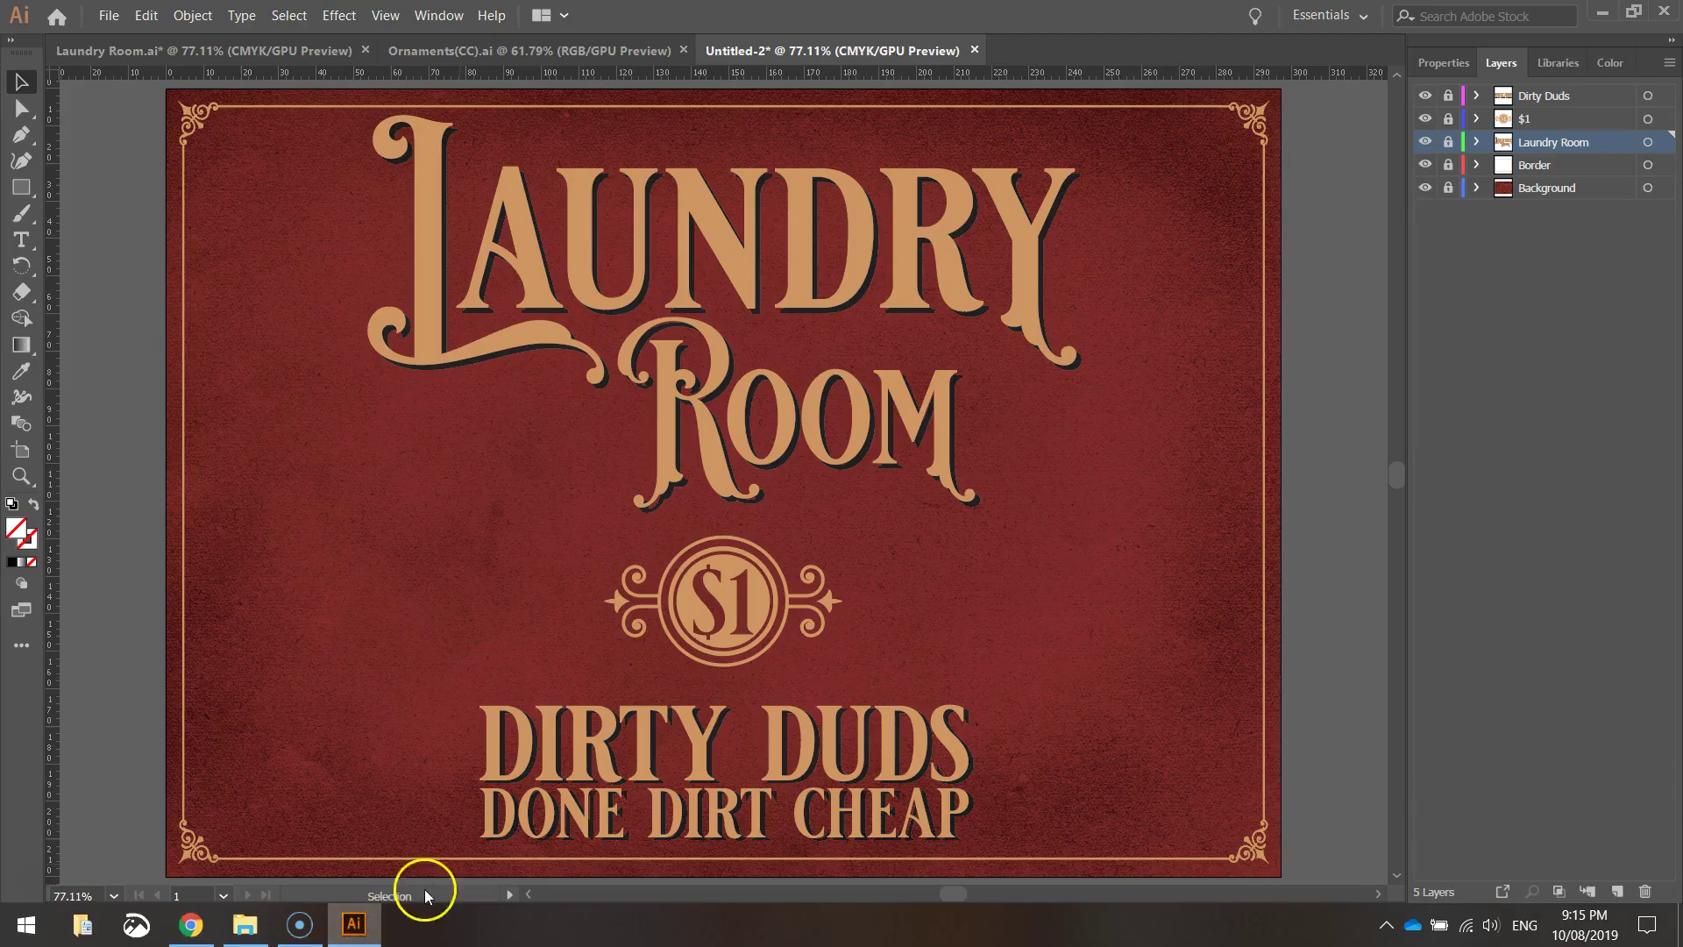